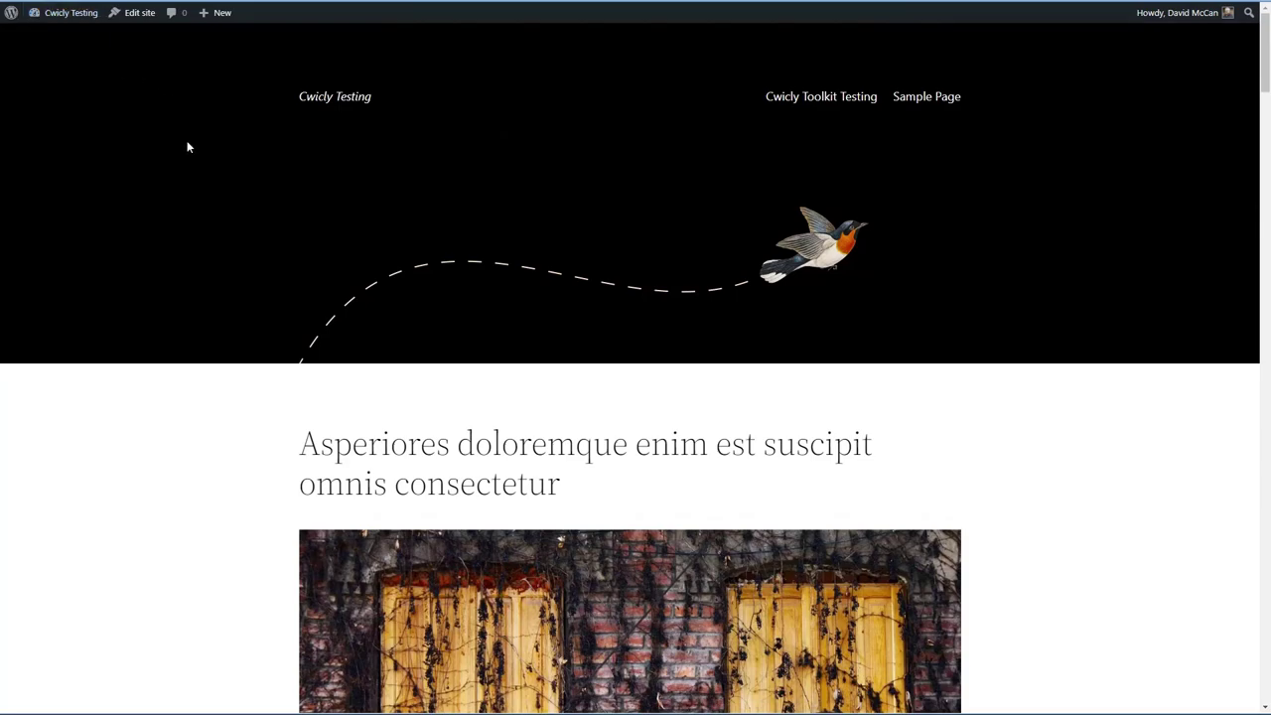
Step: Open the list of installed plugins and review the entries they add to the admin menu
mouse_move(60, 262)
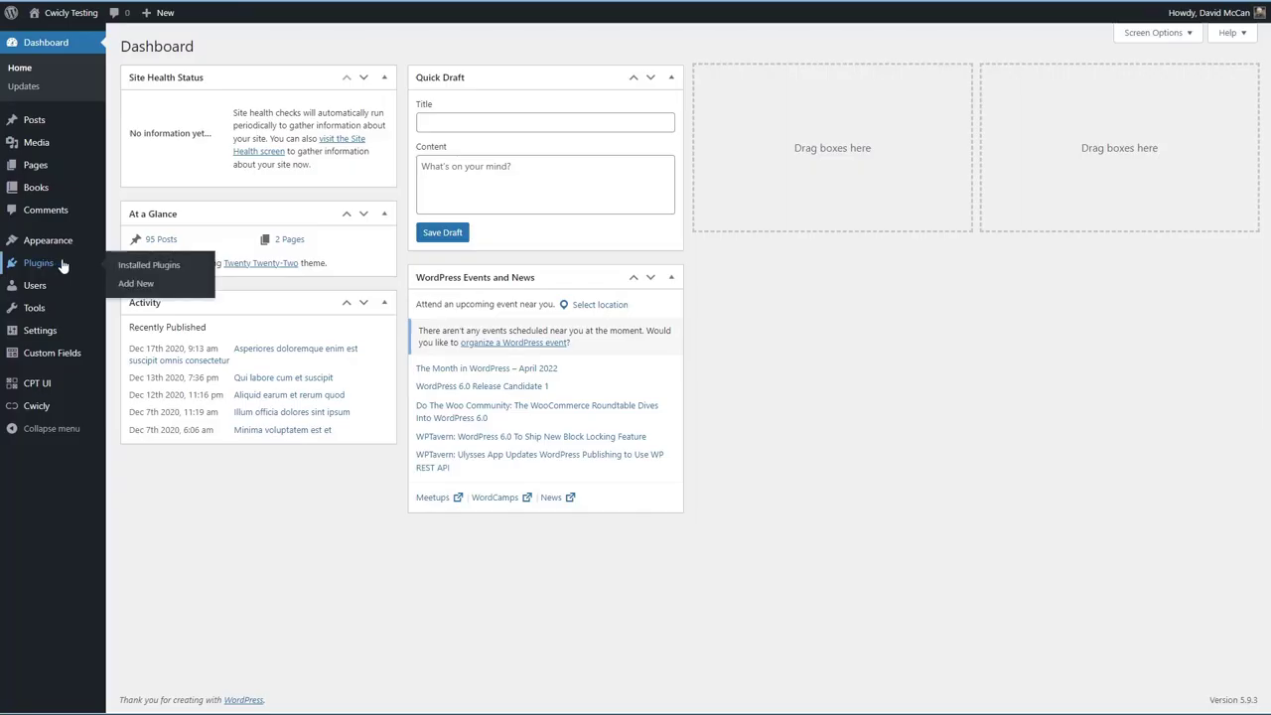
click(60, 265)
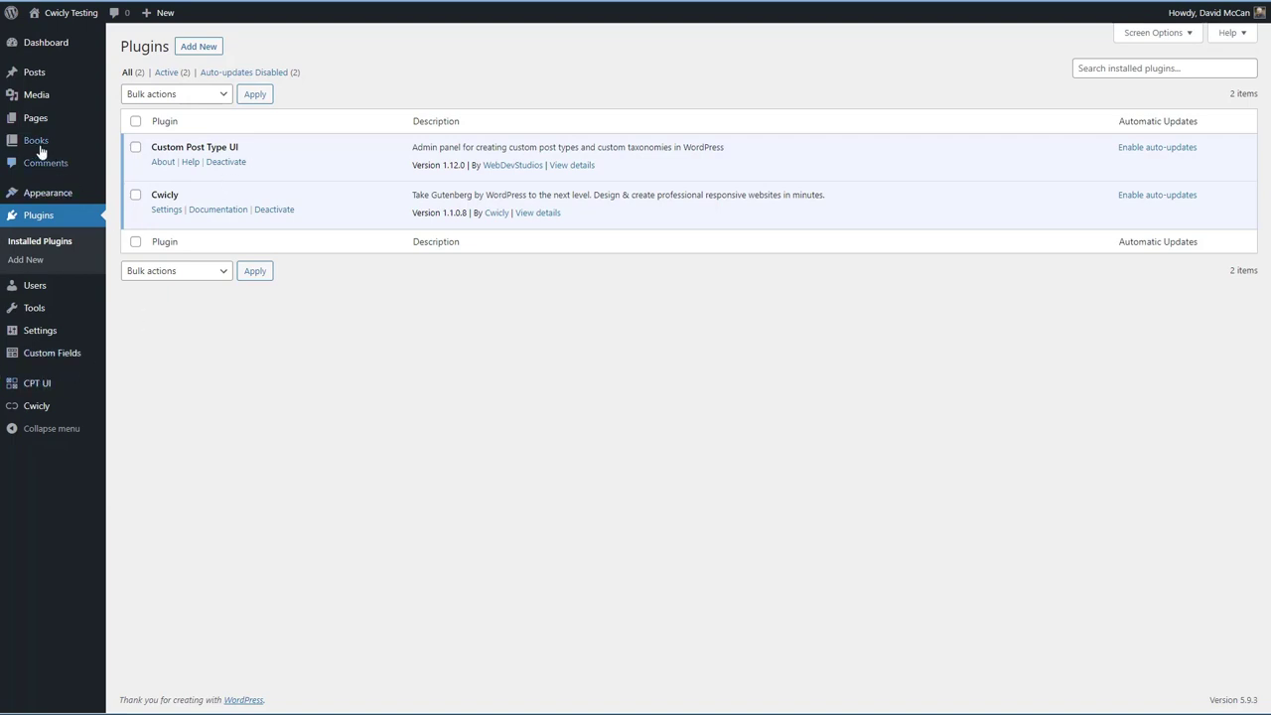
mouse_move(35, 146)
mouse_move(54, 356)
mouse_move(34, 413)
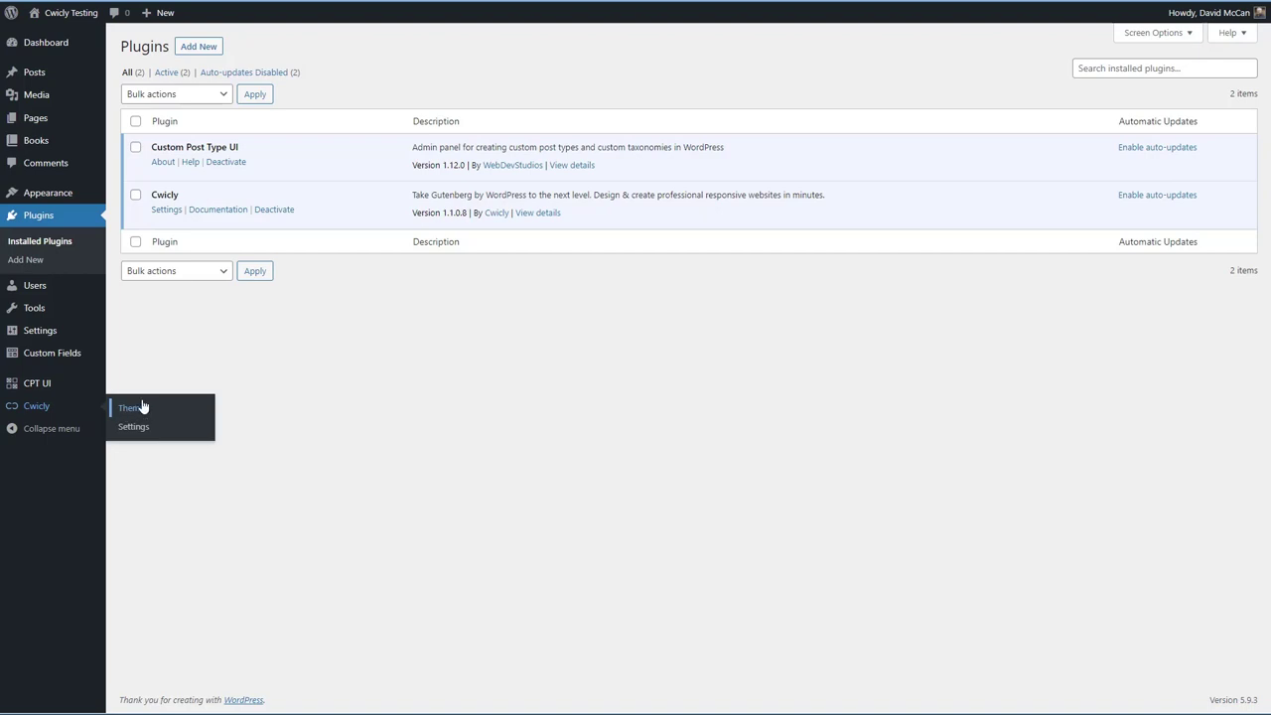
Step: Open the Cwicly Themer and view its Global Parts
mouse_move(73, 198)
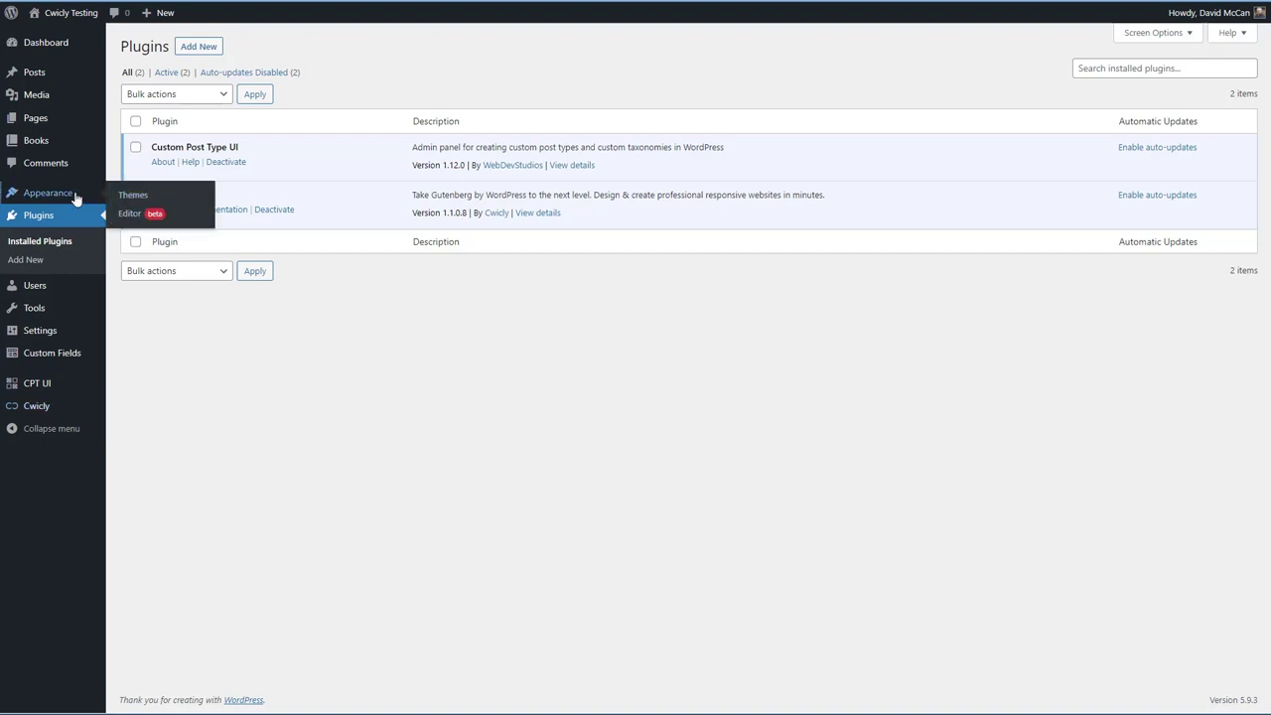
mouse_move(140, 414)
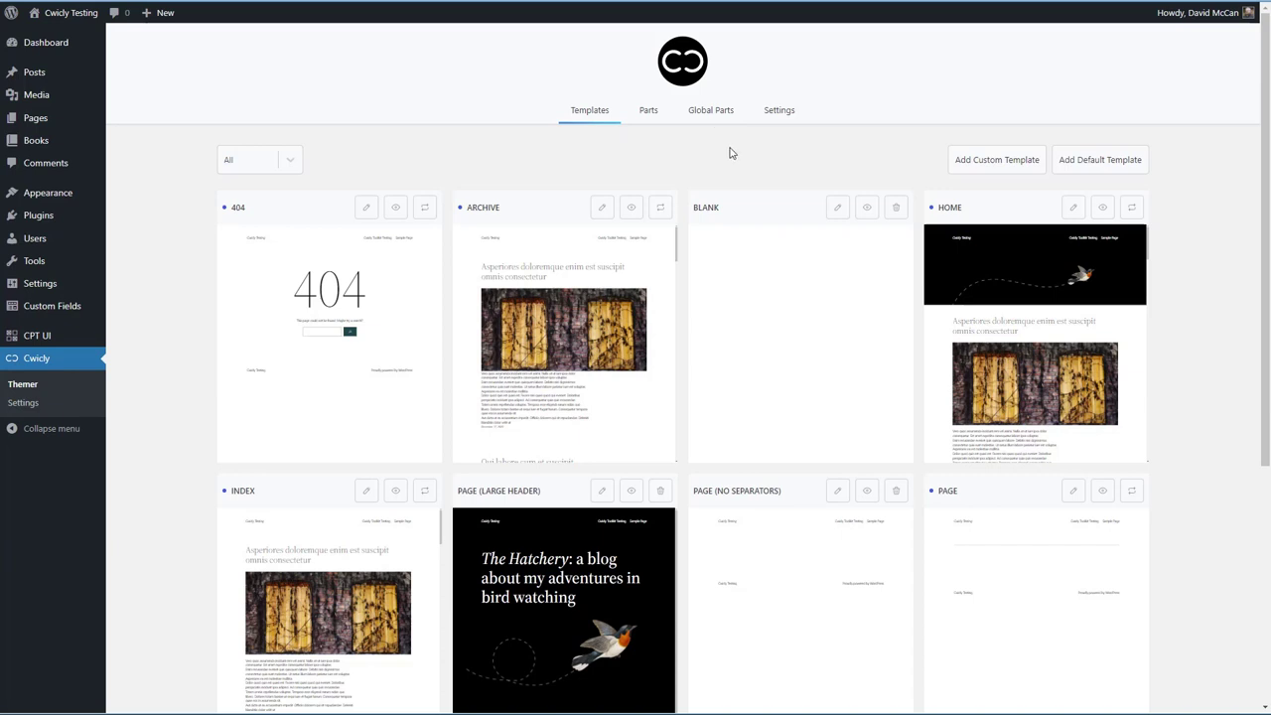
click(711, 114)
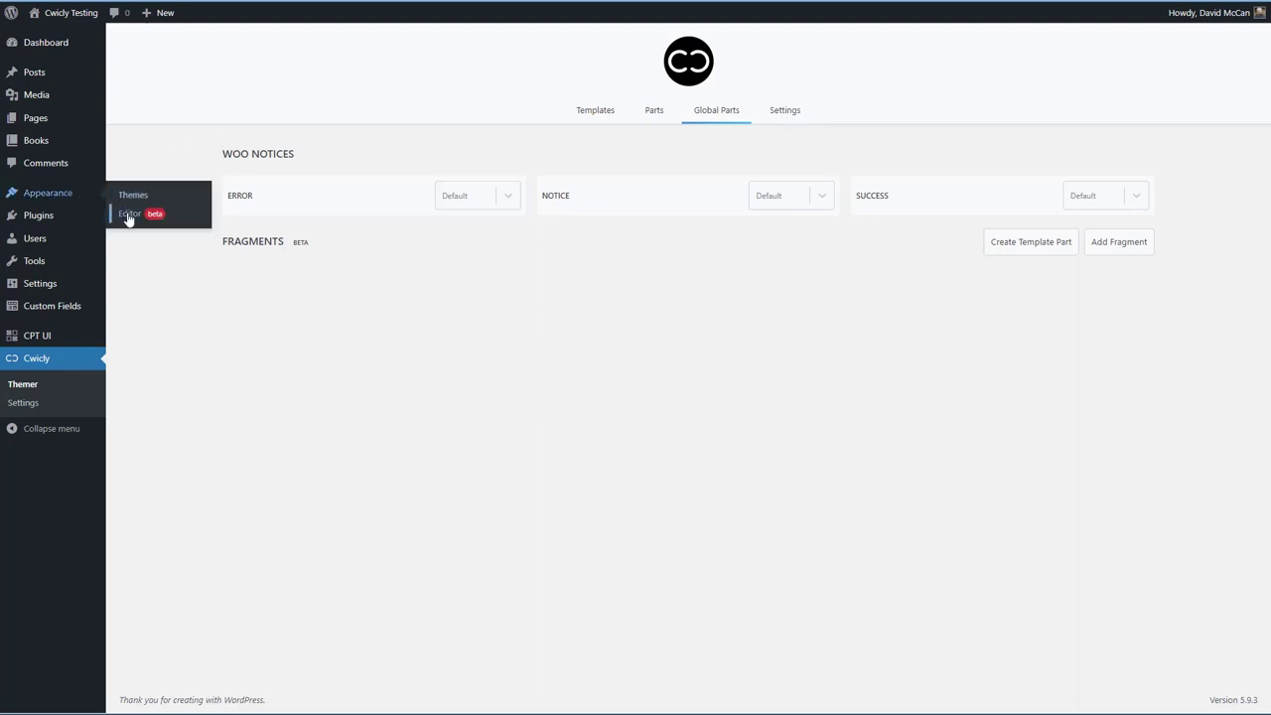
Step: Open the site editor and review the active theme's Templates and Template Parts lists
click(128, 215)
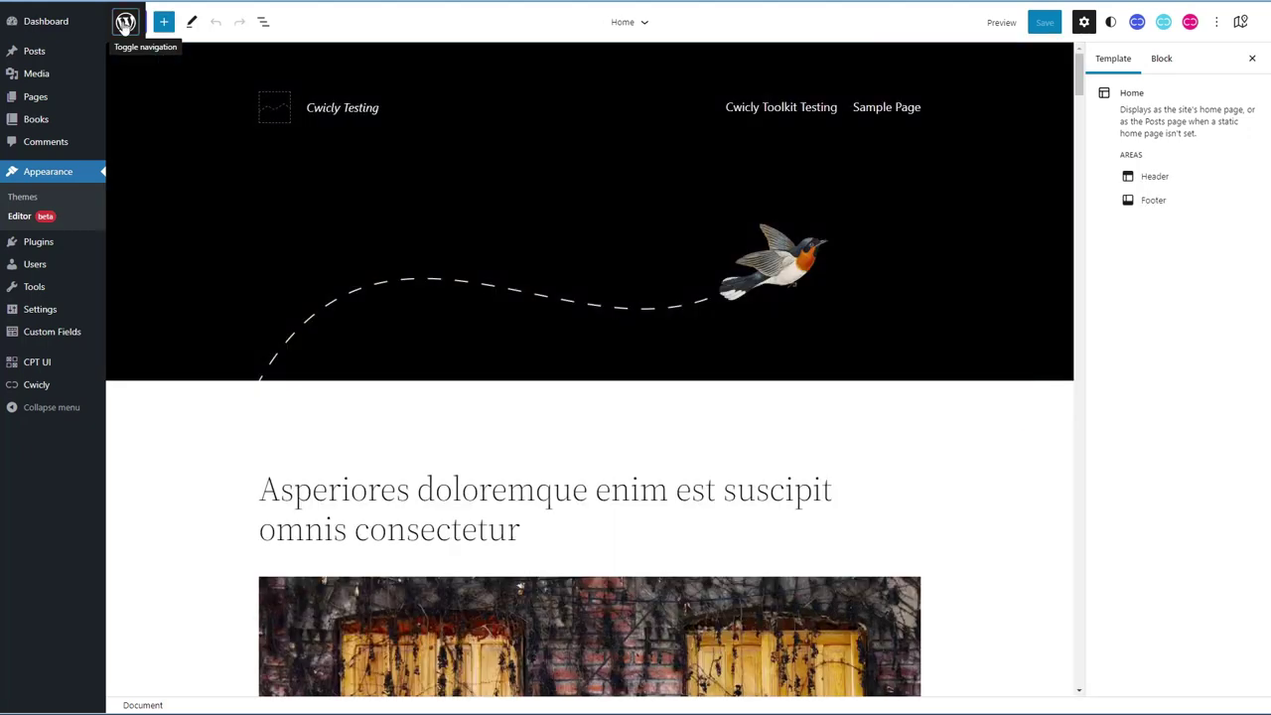
click(125, 21)
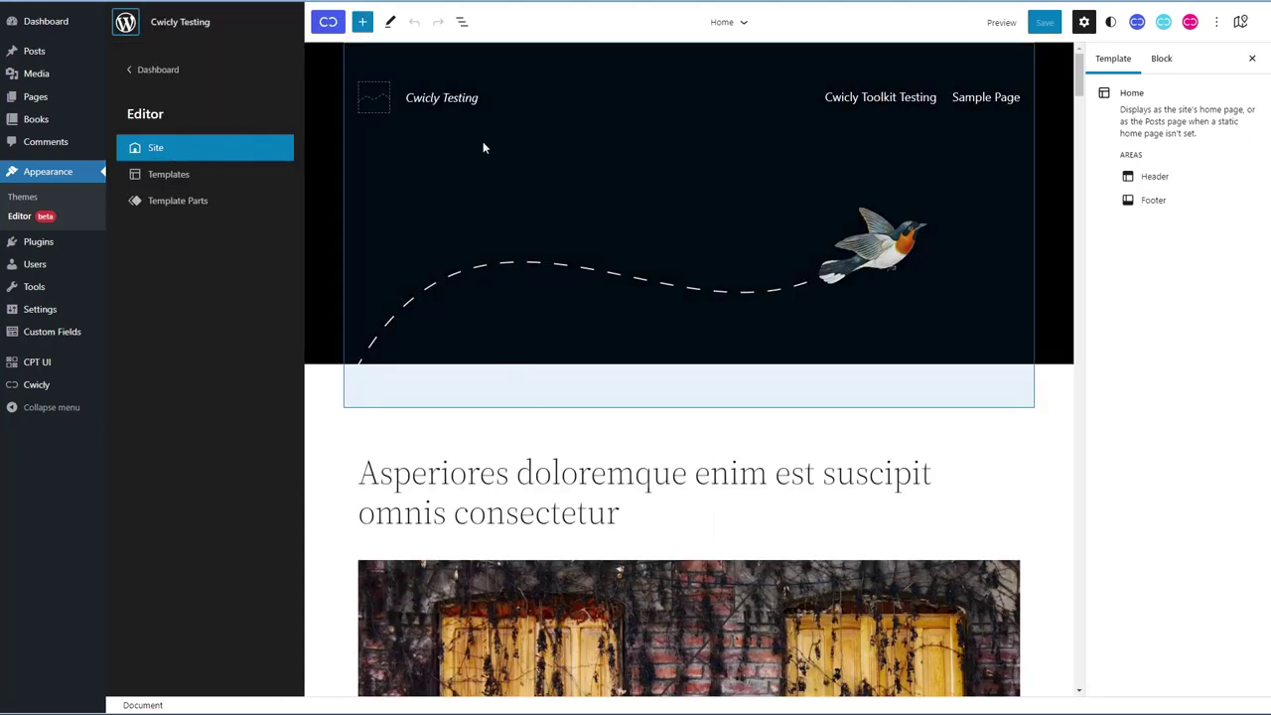
click(167, 176)
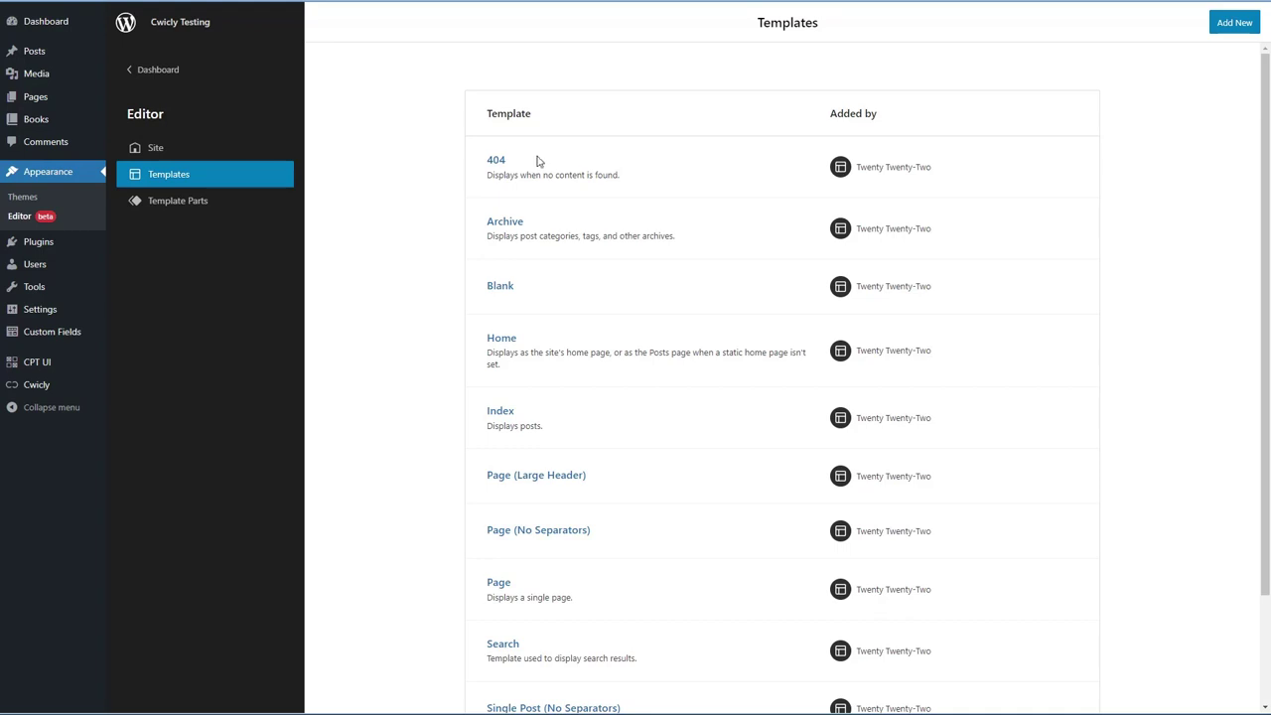
click(166, 203)
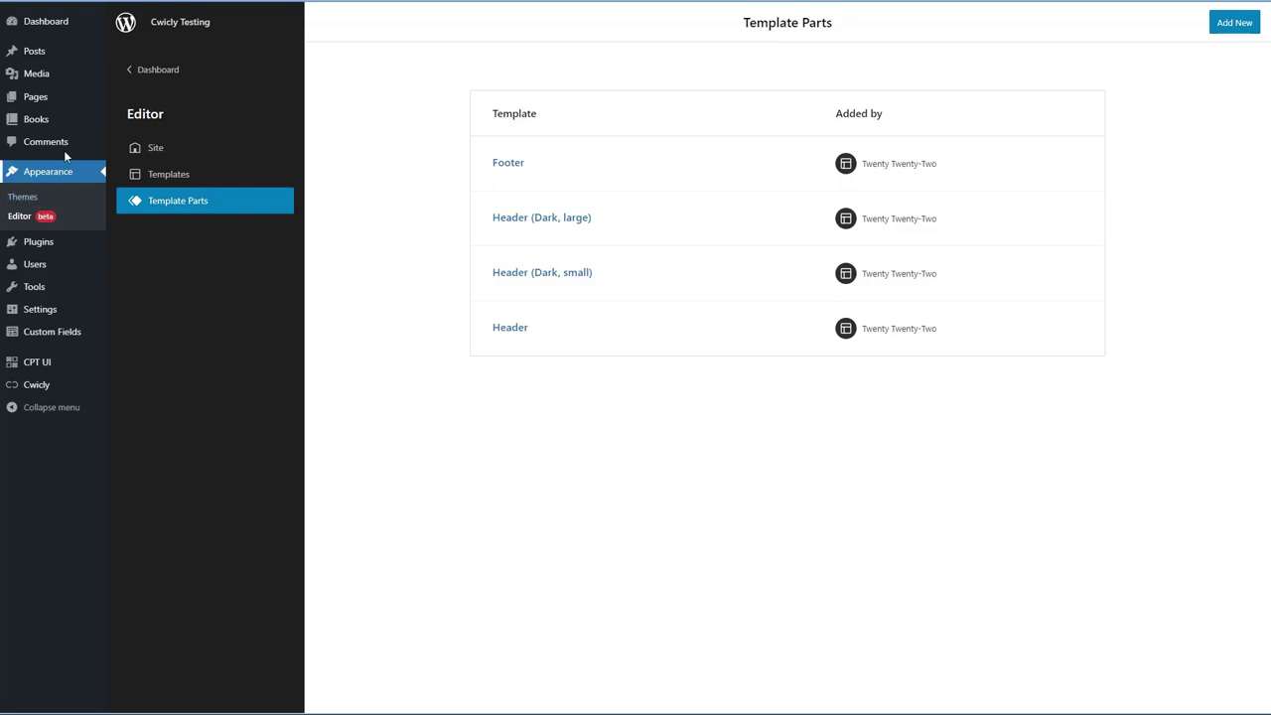
Step: View the site's front page and look through the post "Asperiores doloremque enim est suscipit omnis consectetur"
mouse_move(48, 21)
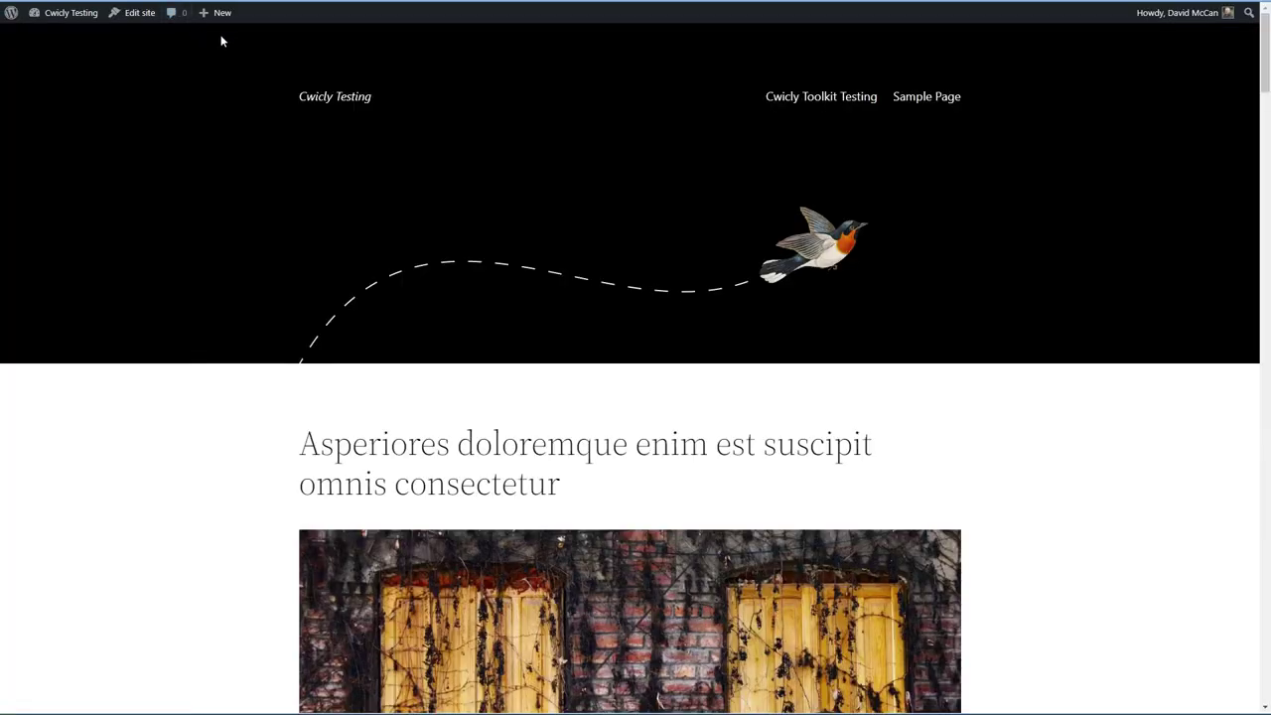
scroll(221, 40, down, 5)
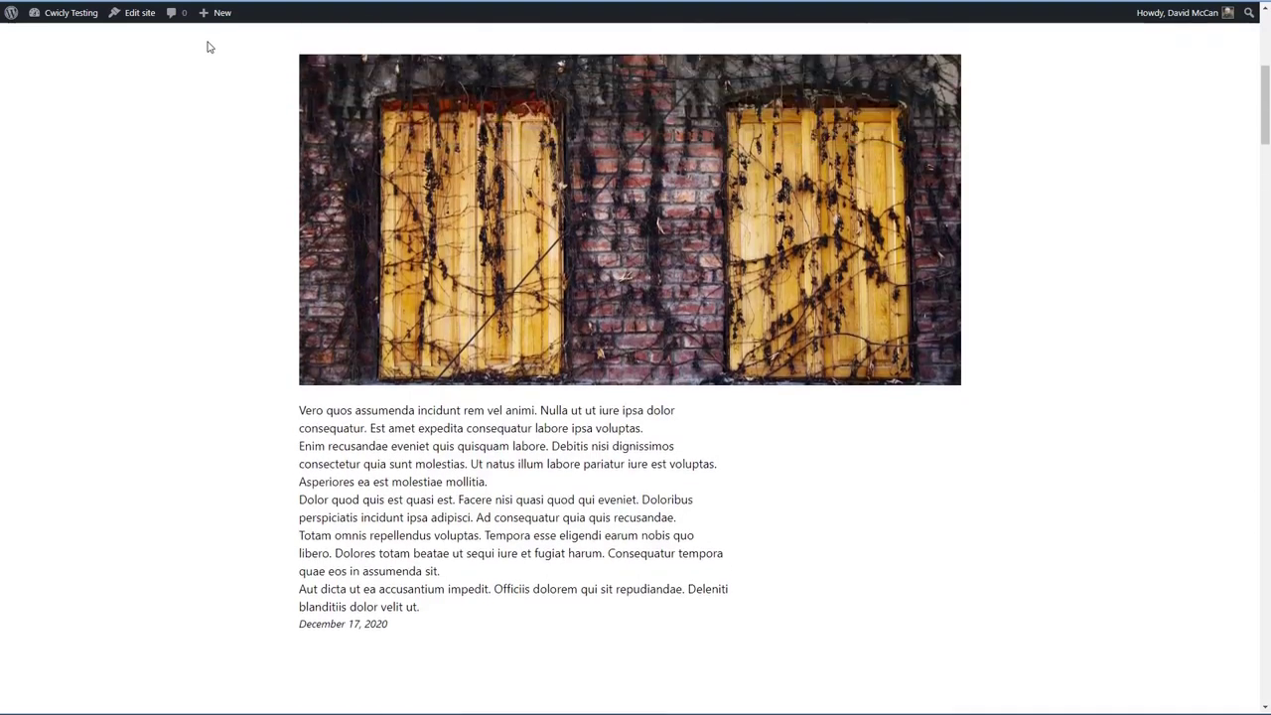
scroll(208, 47, up, 5)
click(339, 321)
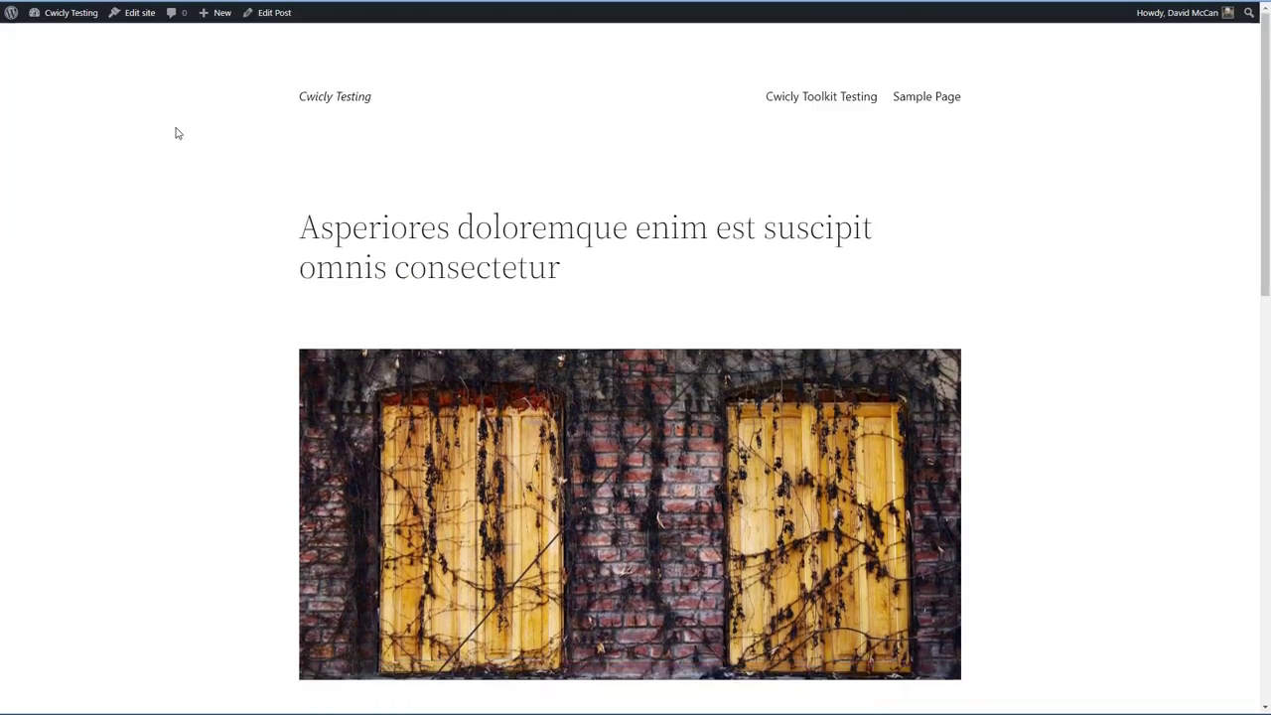
scroll(176, 133, down, 3)
scroll(176, 133, down, 2)
scroll(170, 130, up, 5)
Step: Open the installed themes and activate the Cwicly Theme
mouse_move(63, 27)
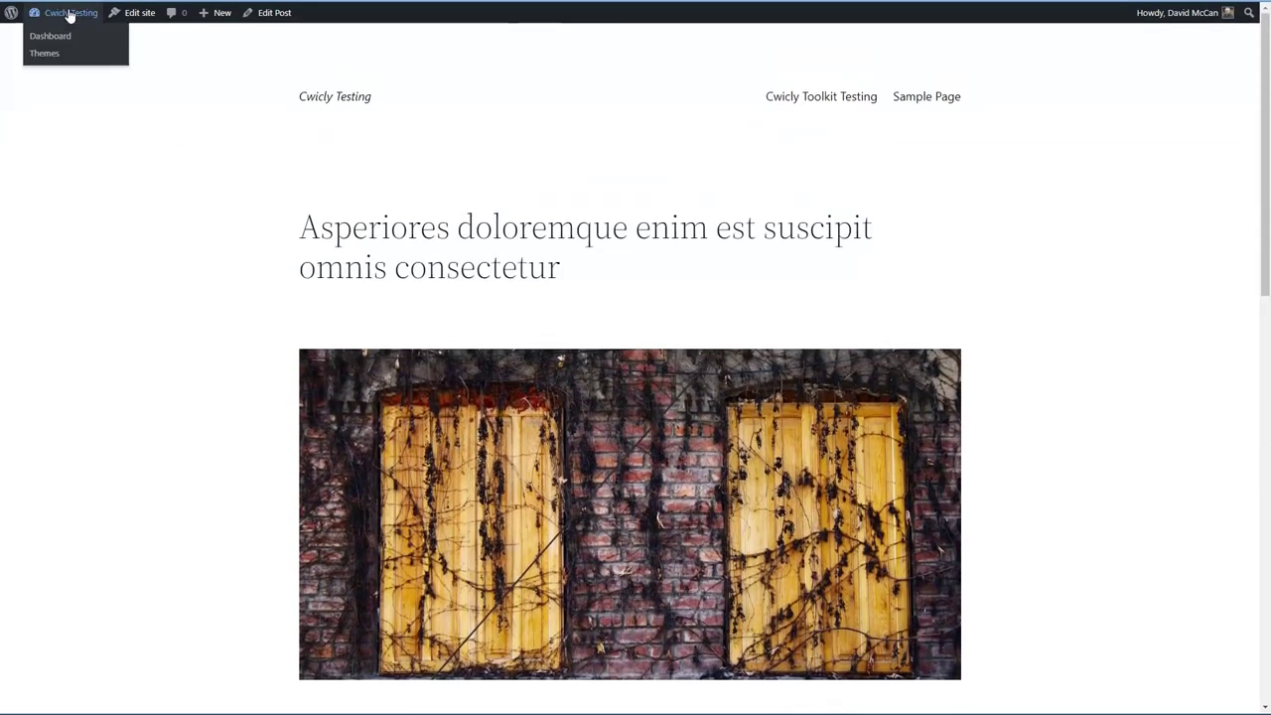
click(43, 57)
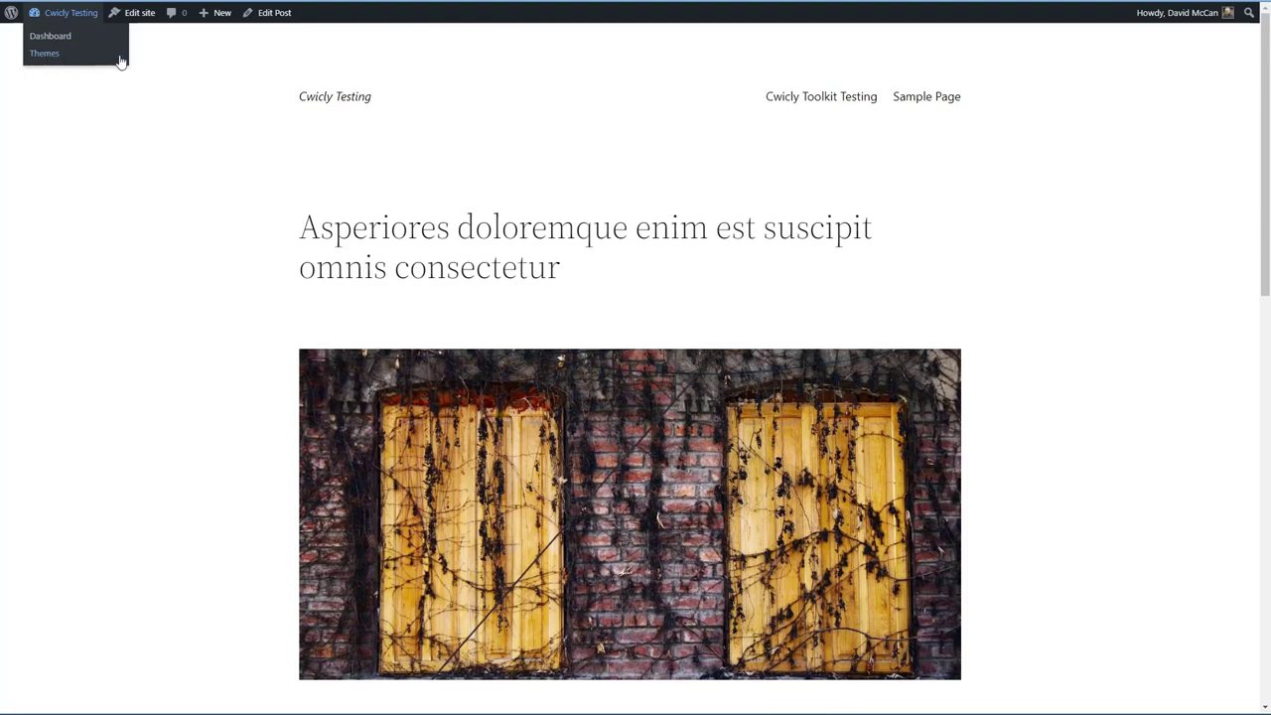
click(633, 277)
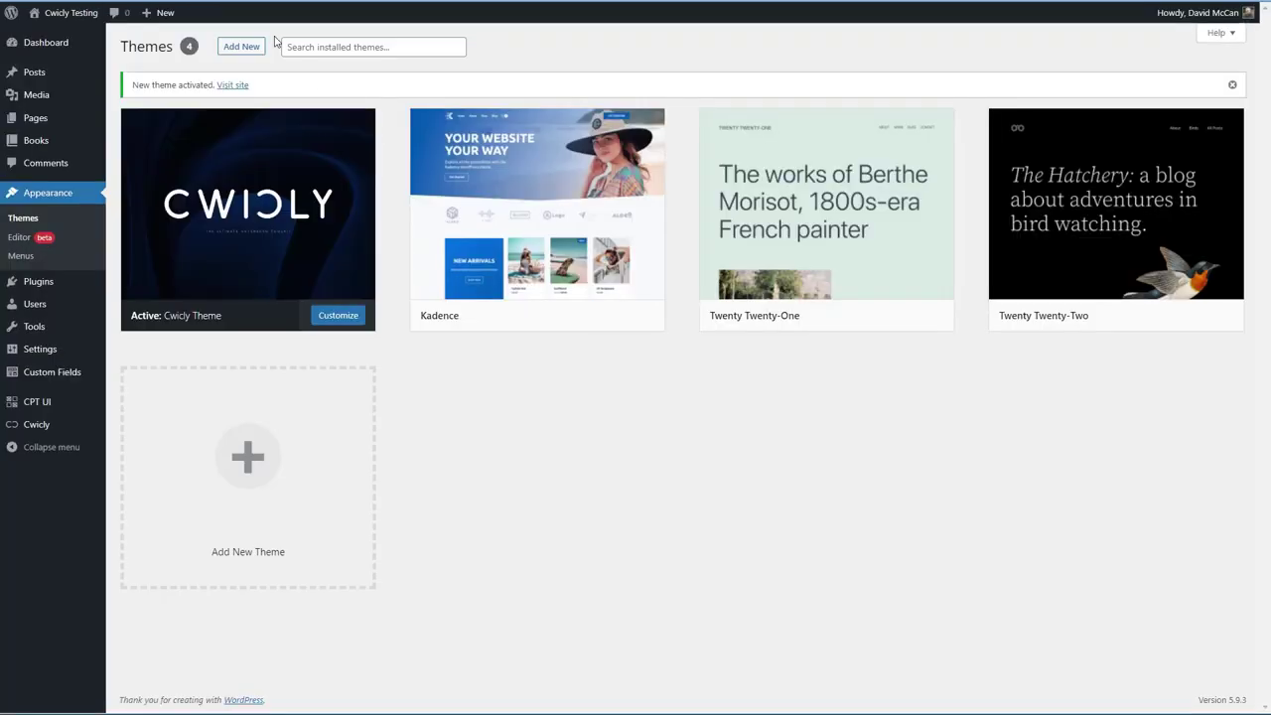
Step: Visit the site's front end to check its appearance with the Cwicly Theme
mouse_move(70, 15)
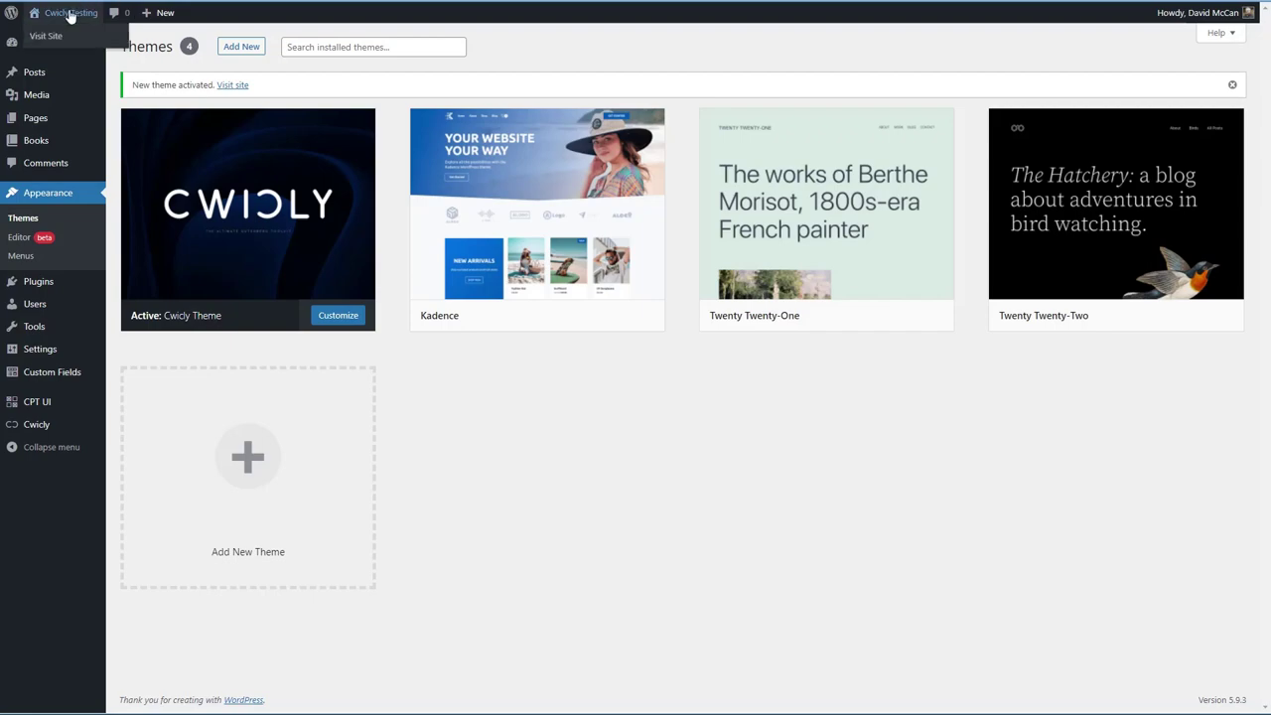
click(71, 16)
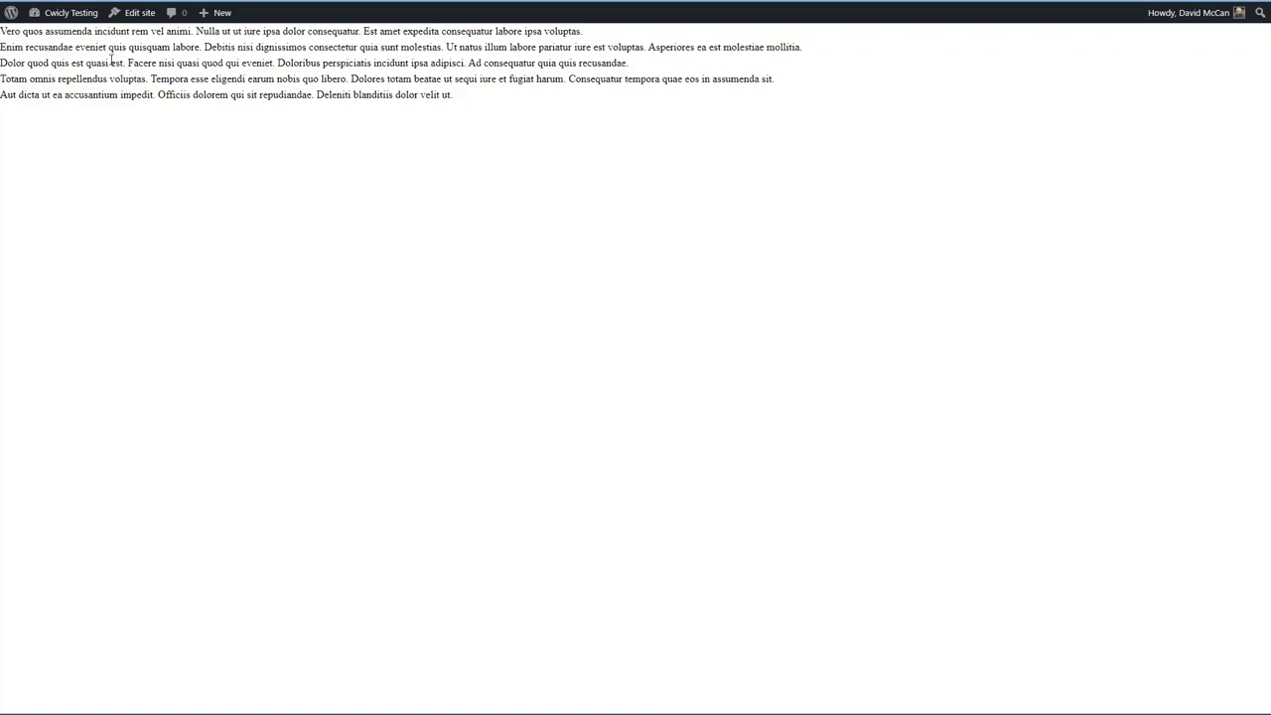
mouse_move(11, 12)
Step: Open the Cwicly Theme's header template part in the site editor
click(139, 12)
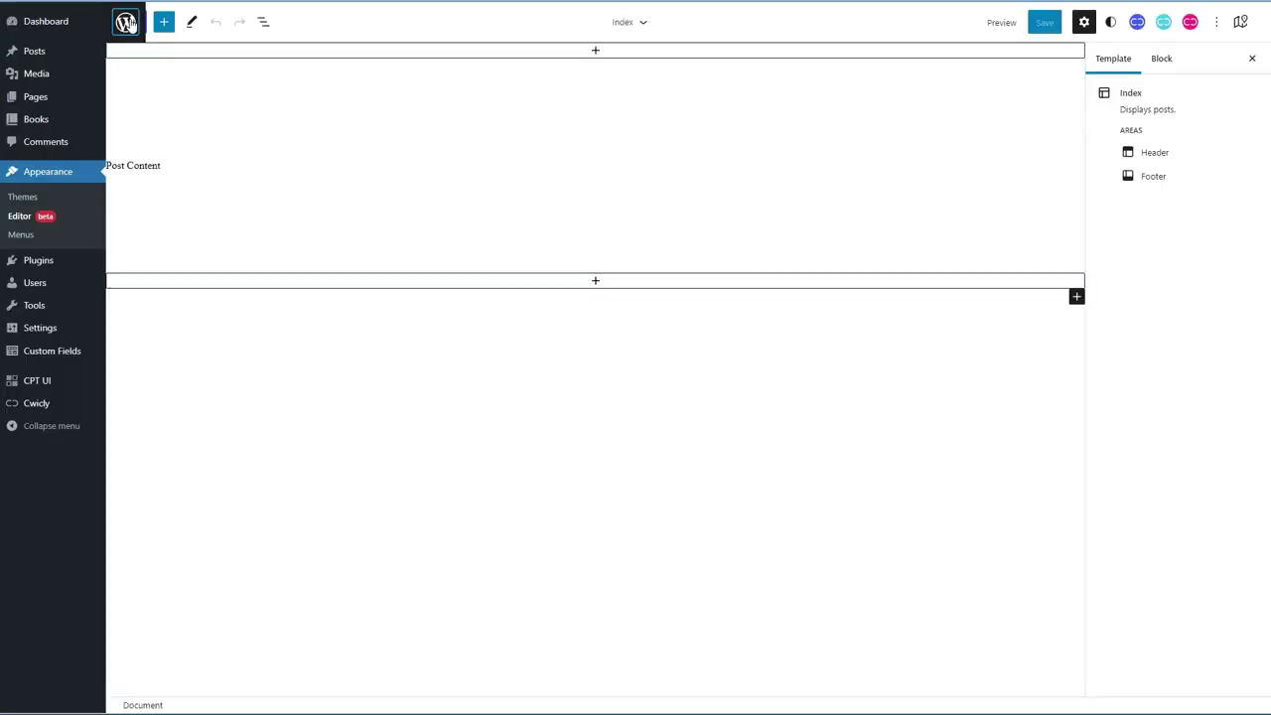
click(129, 22)
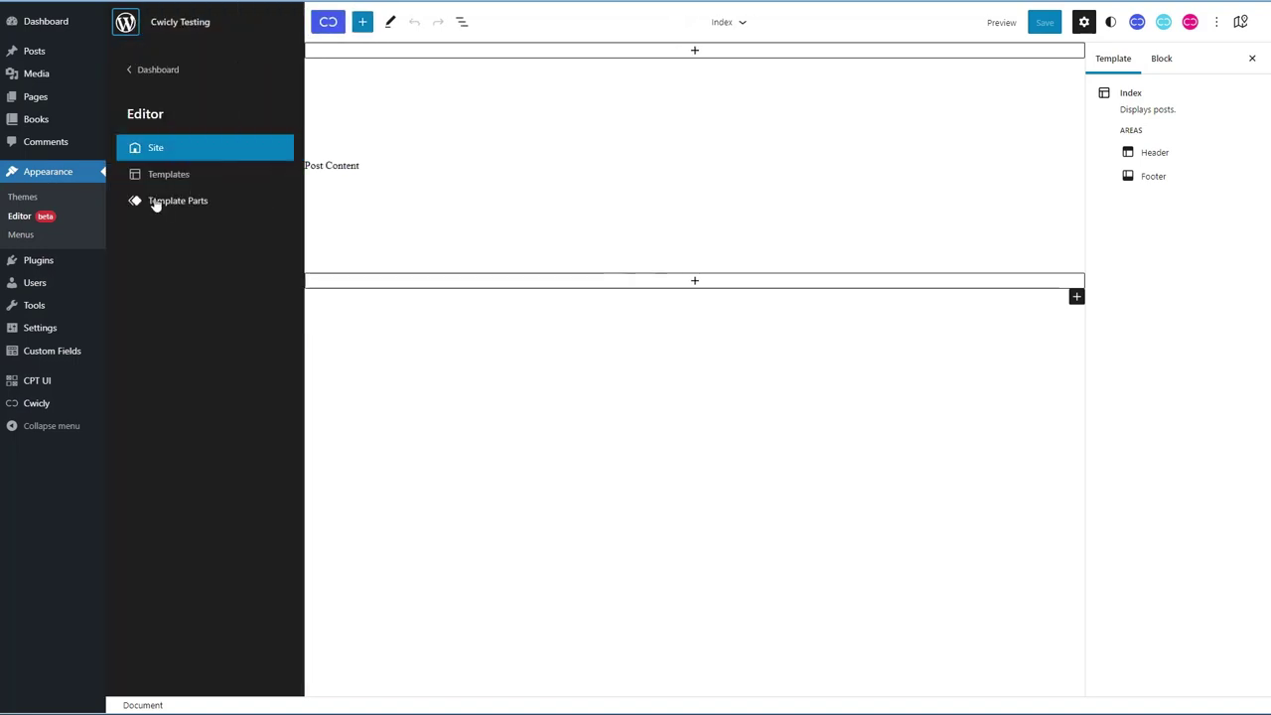
click(156, 201)
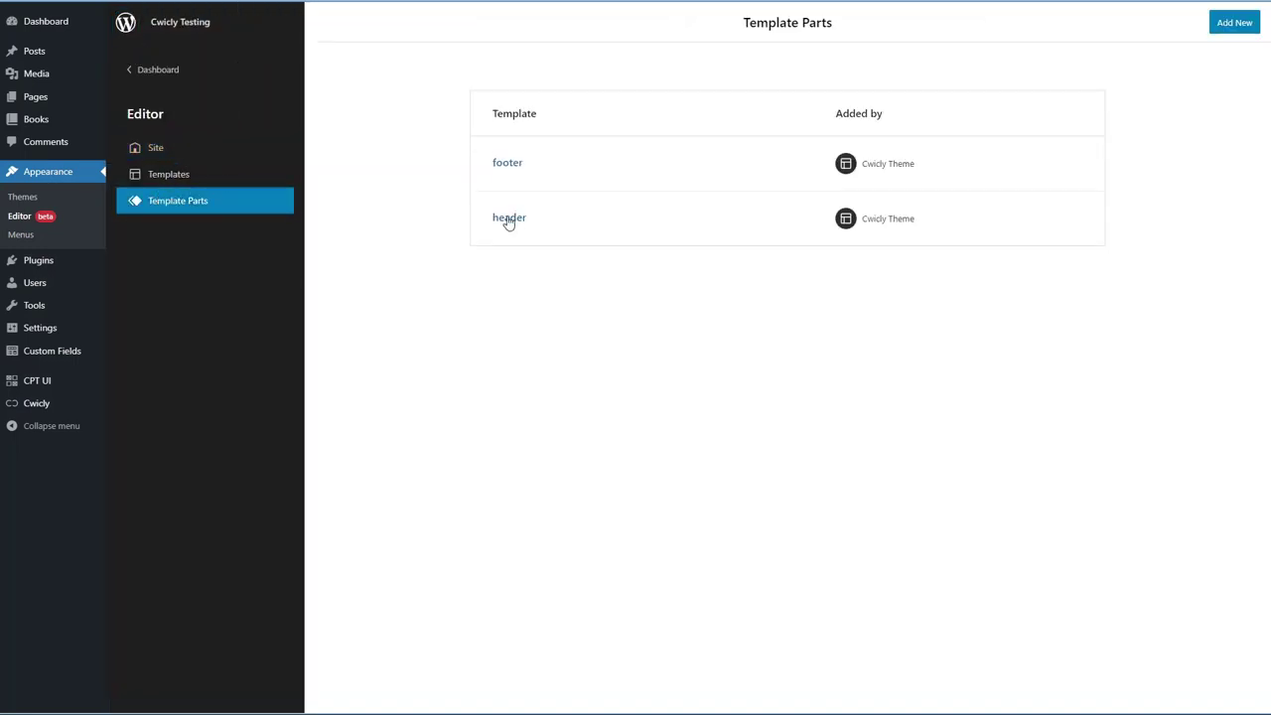
click(508, 220)
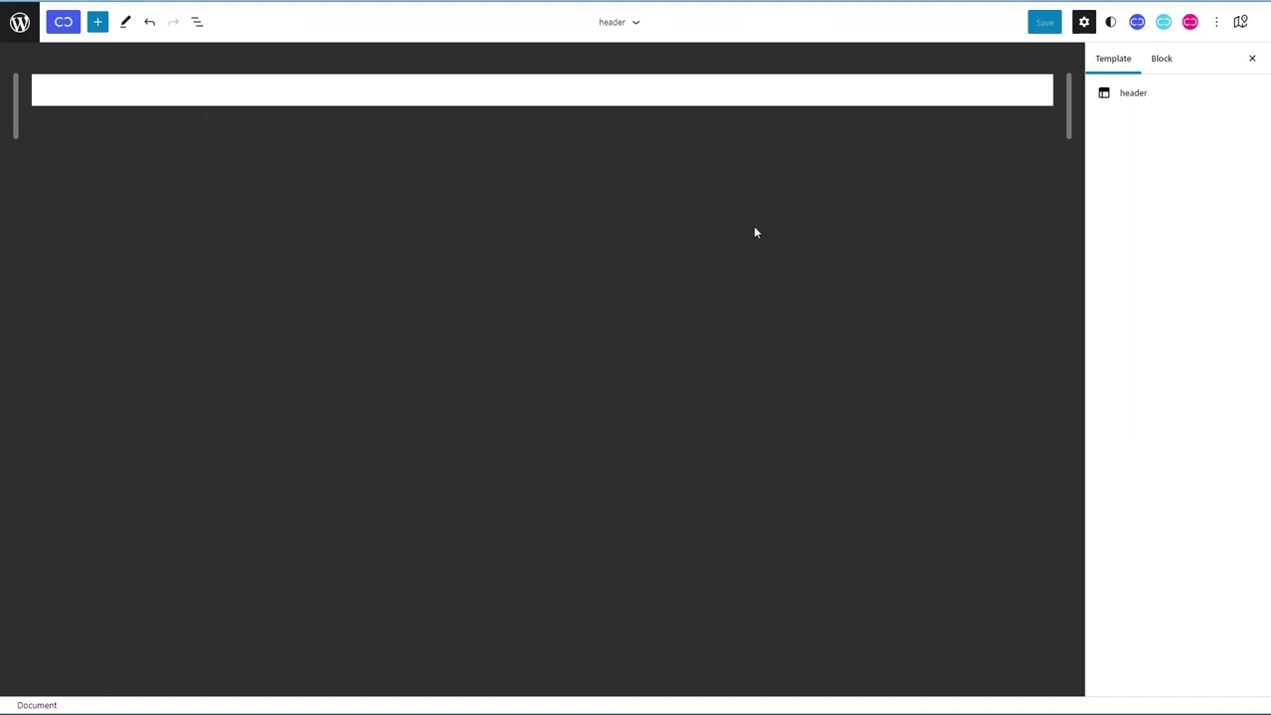
Step: Examine the Paragraph element styling and the Settings in Cwicly Global Styles, and close them
click(1138, 24)
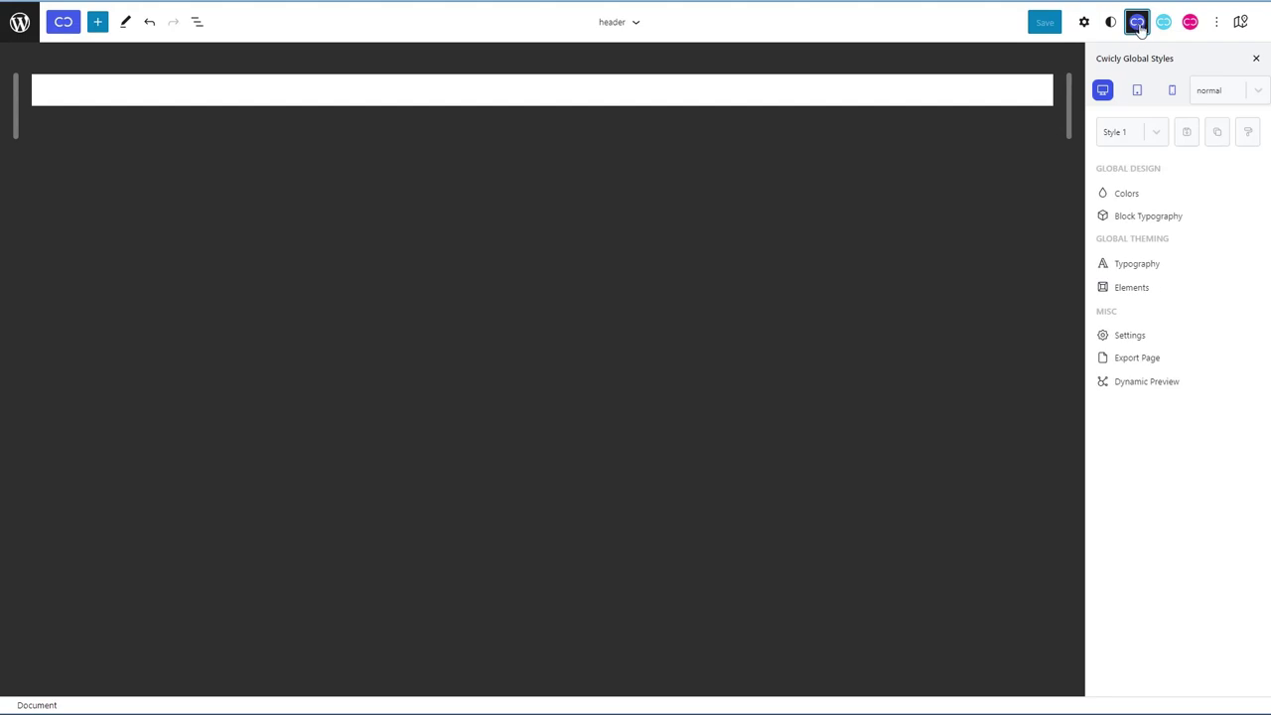
click(1134, 287)
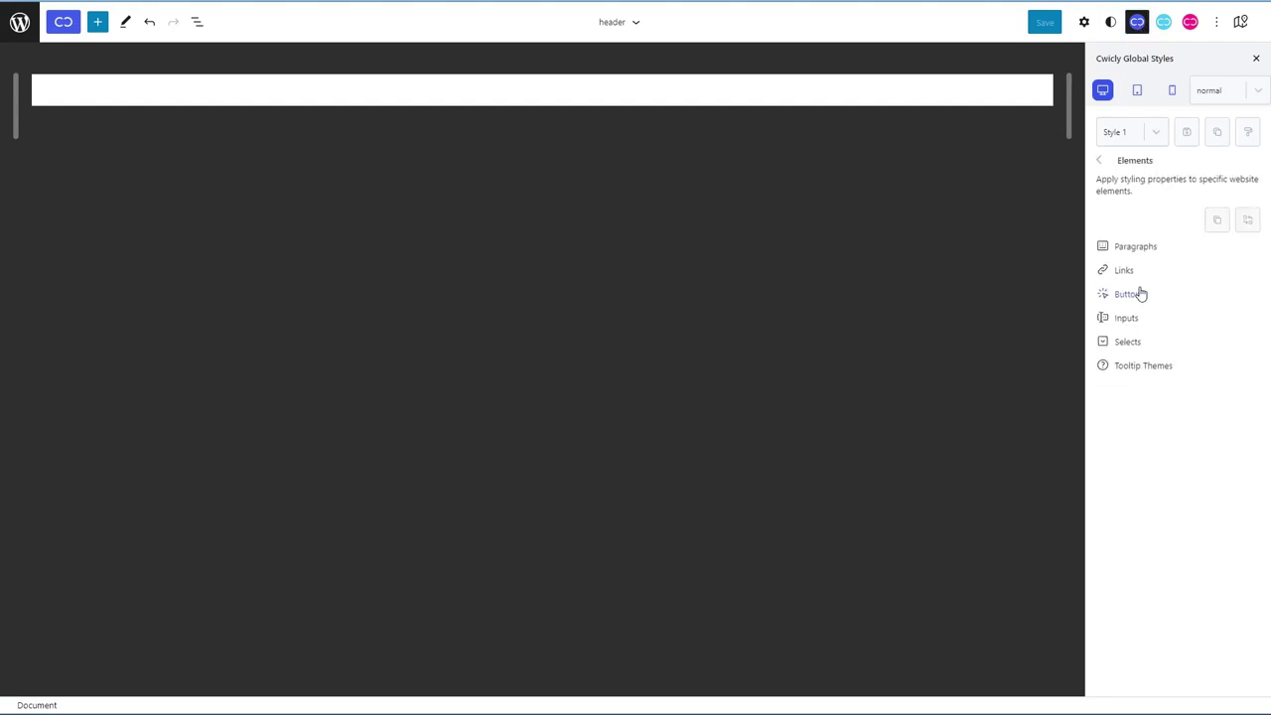
click(1135, 248)
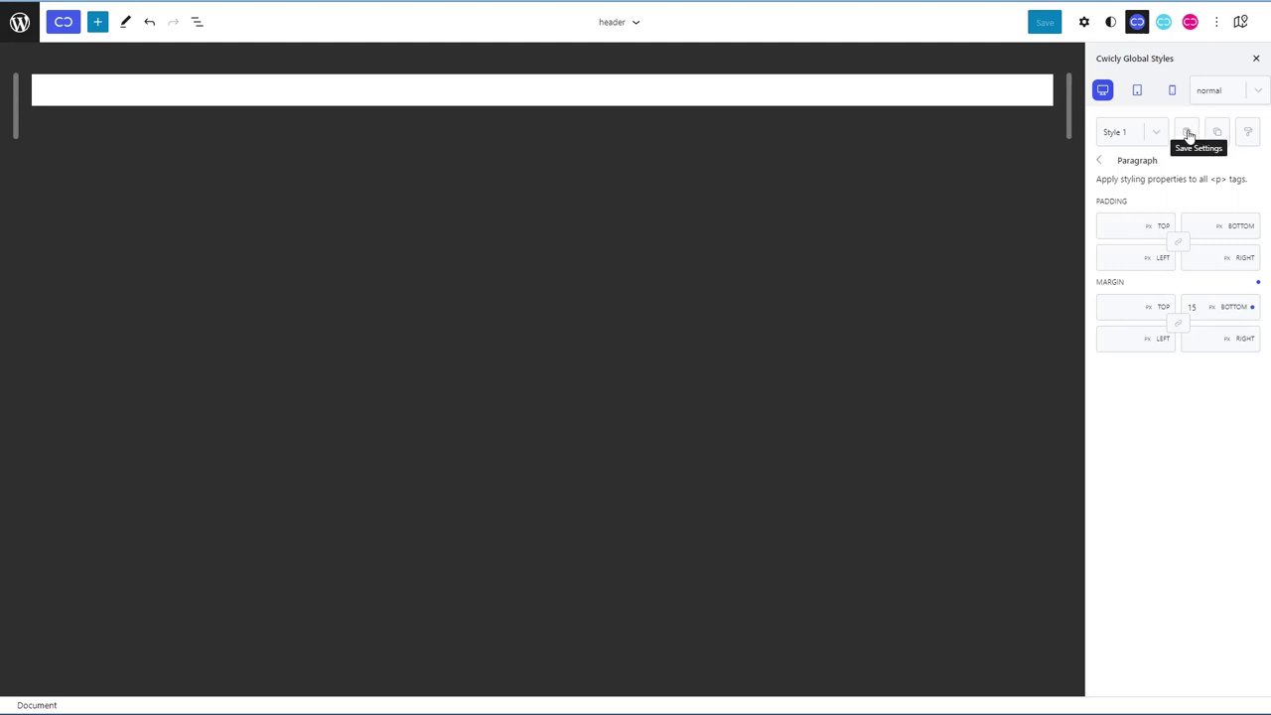
click(1102, 160)
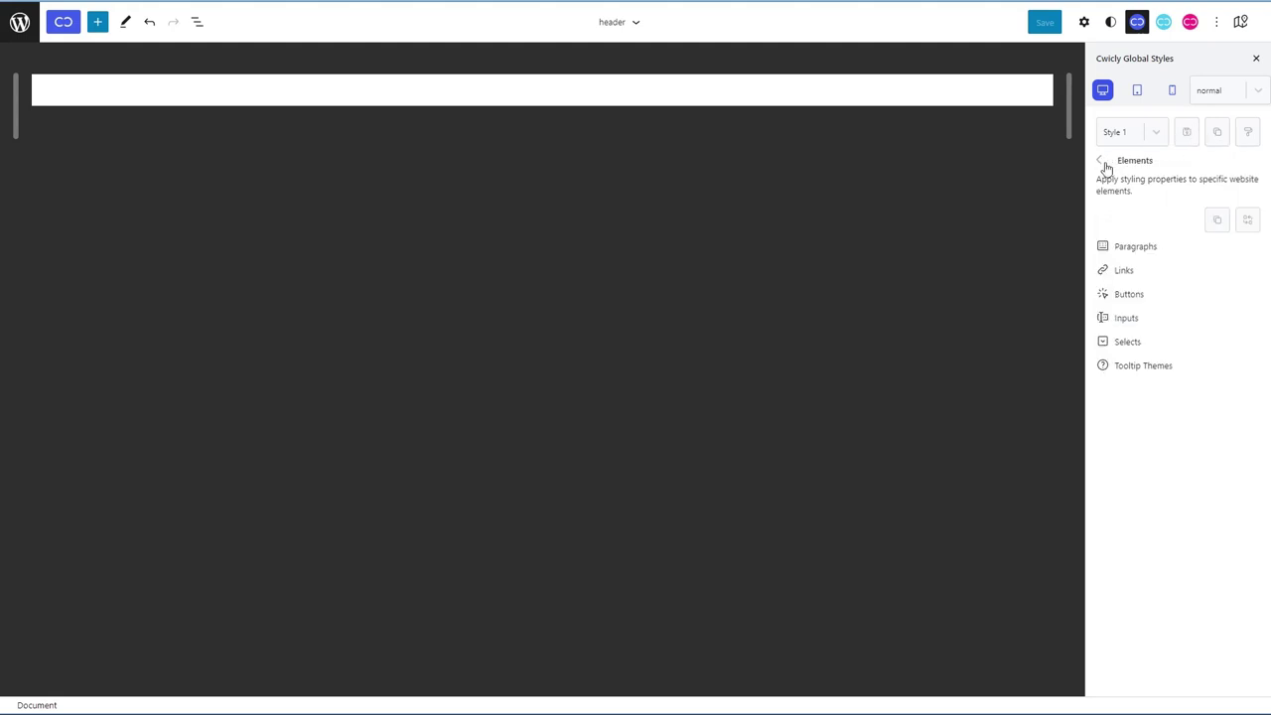
click(1104, 164)
click(1129, 338)
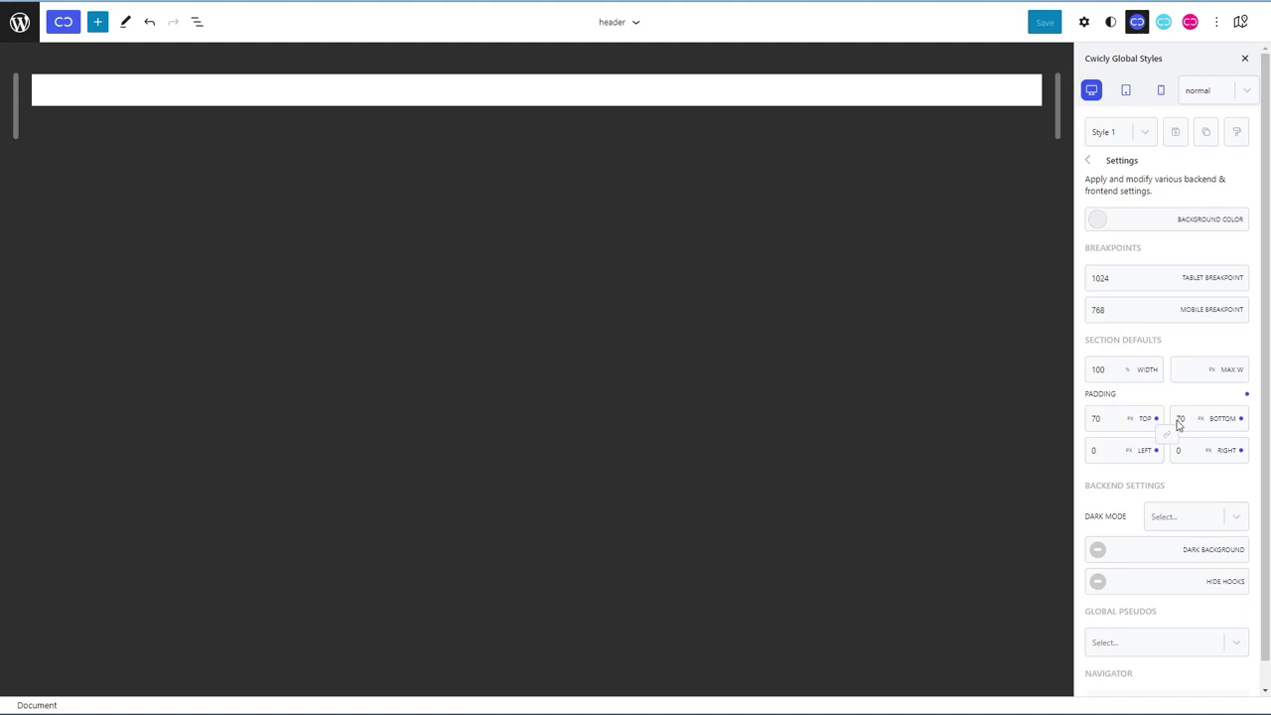
click(1244, 58)
Step: Add a Section block to the header and place a Columns block with the single-column variation inside it
click(97, 22)
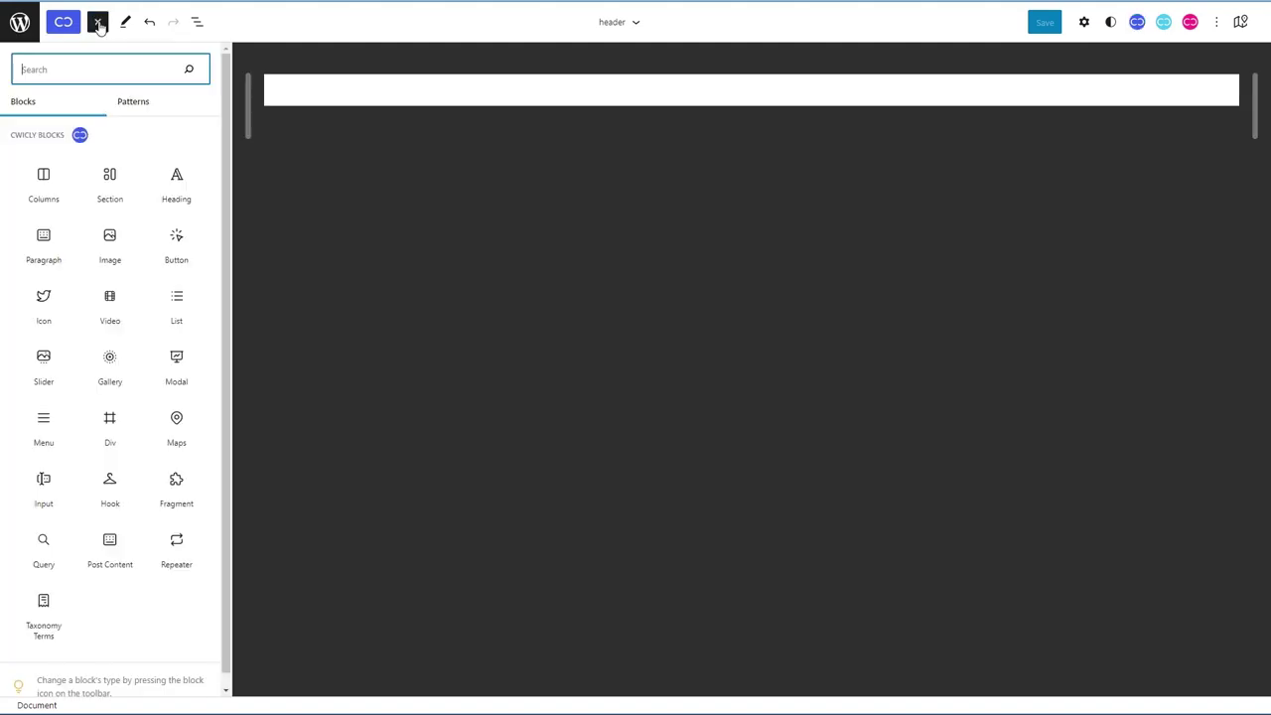
click(108, 179)
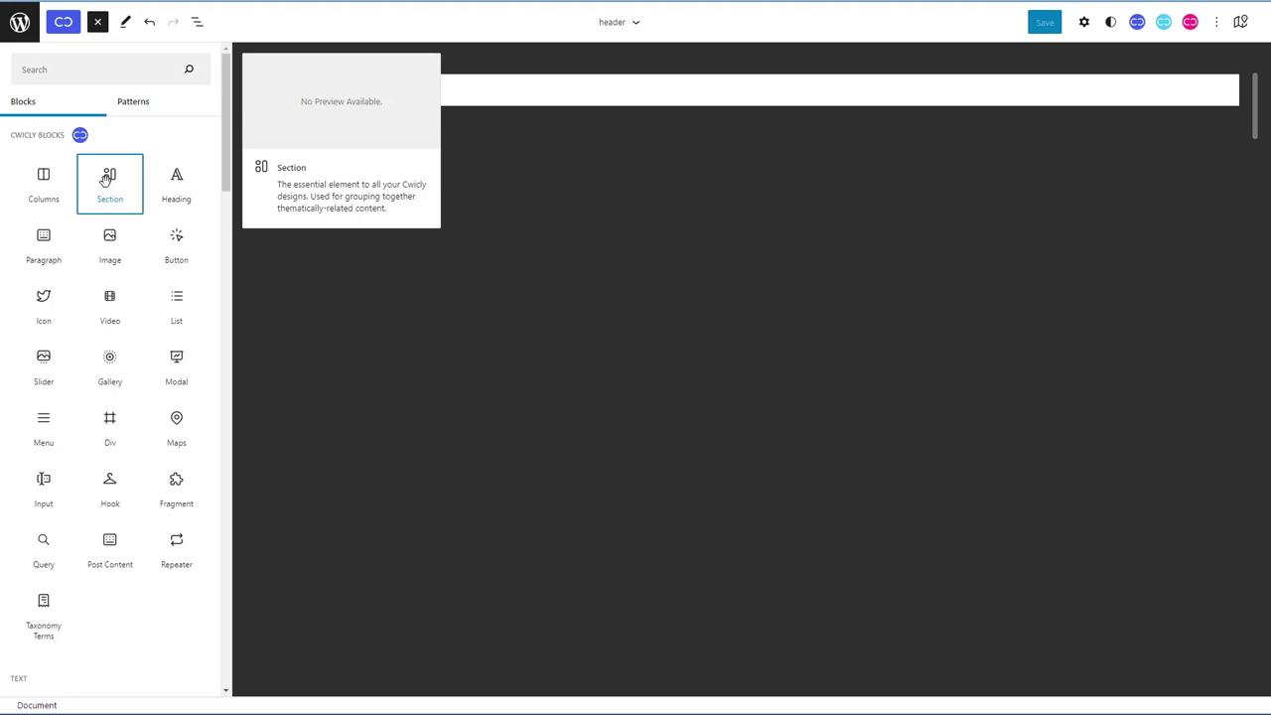
click(107, 178)
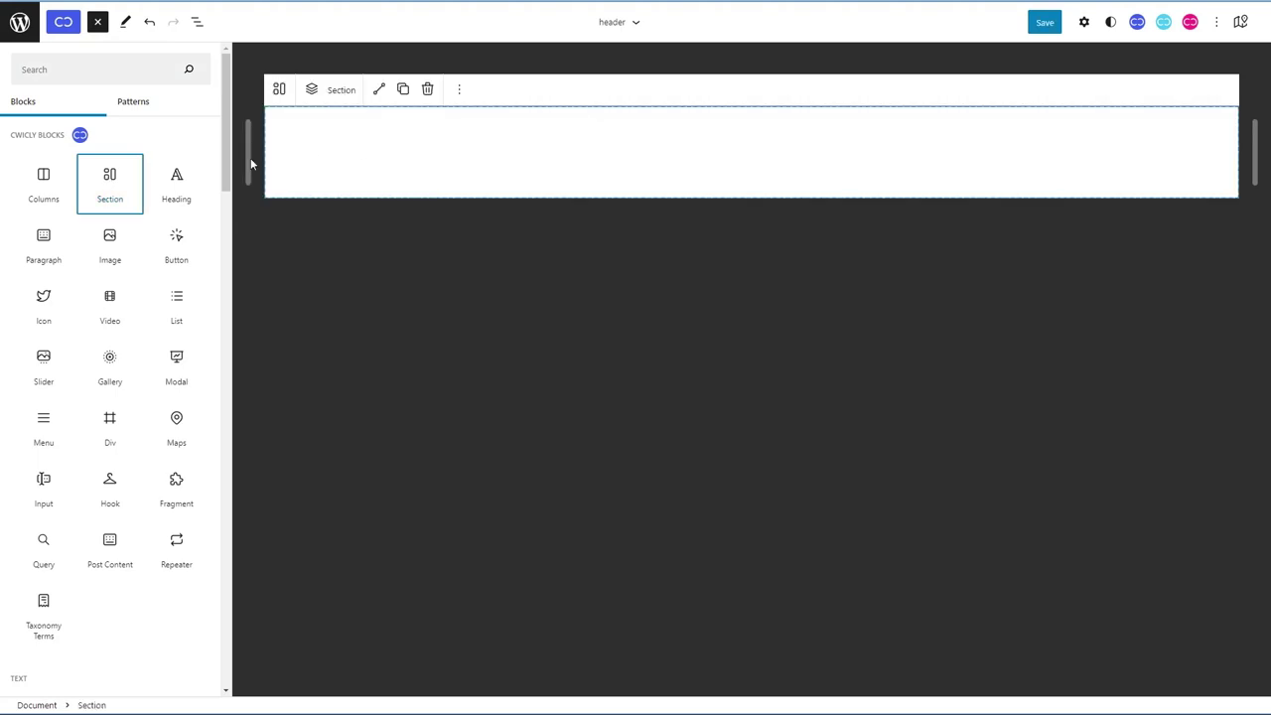
drag(60, 175, 565, 139)
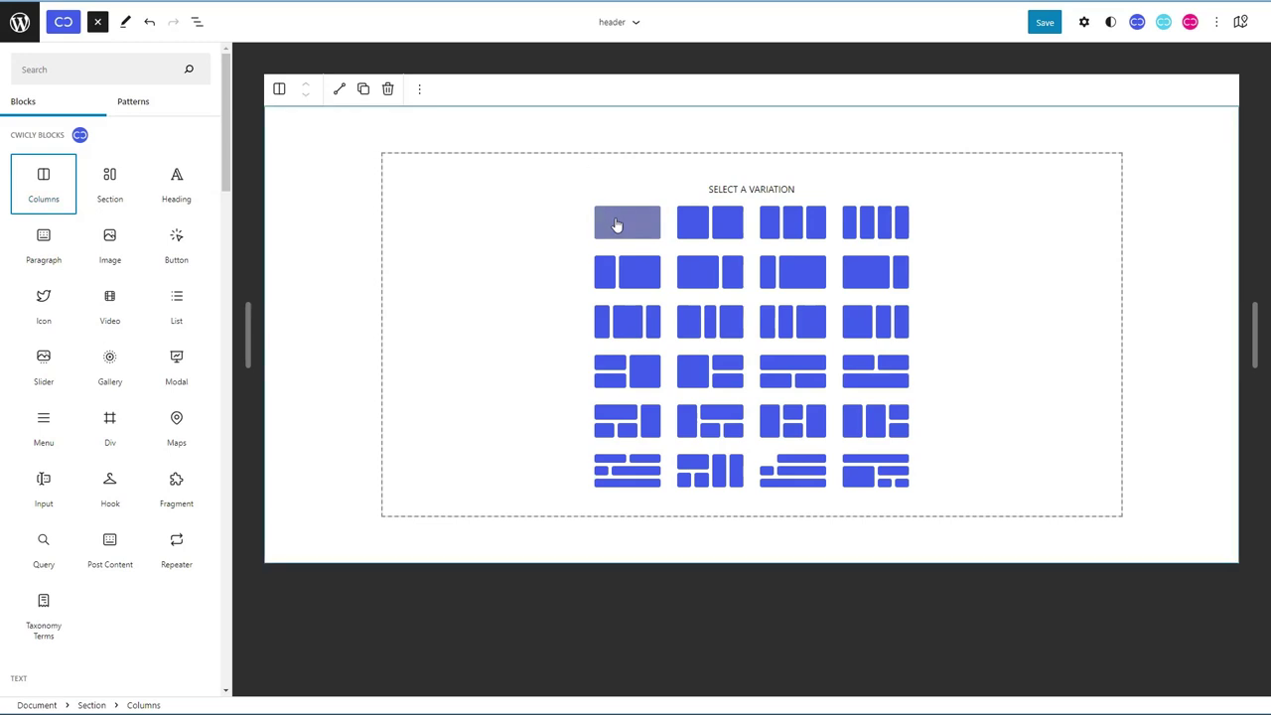
click(615, 221)
Step: Add a Paragraph block inside the section's column
click(97, 22)
click(98, 23)
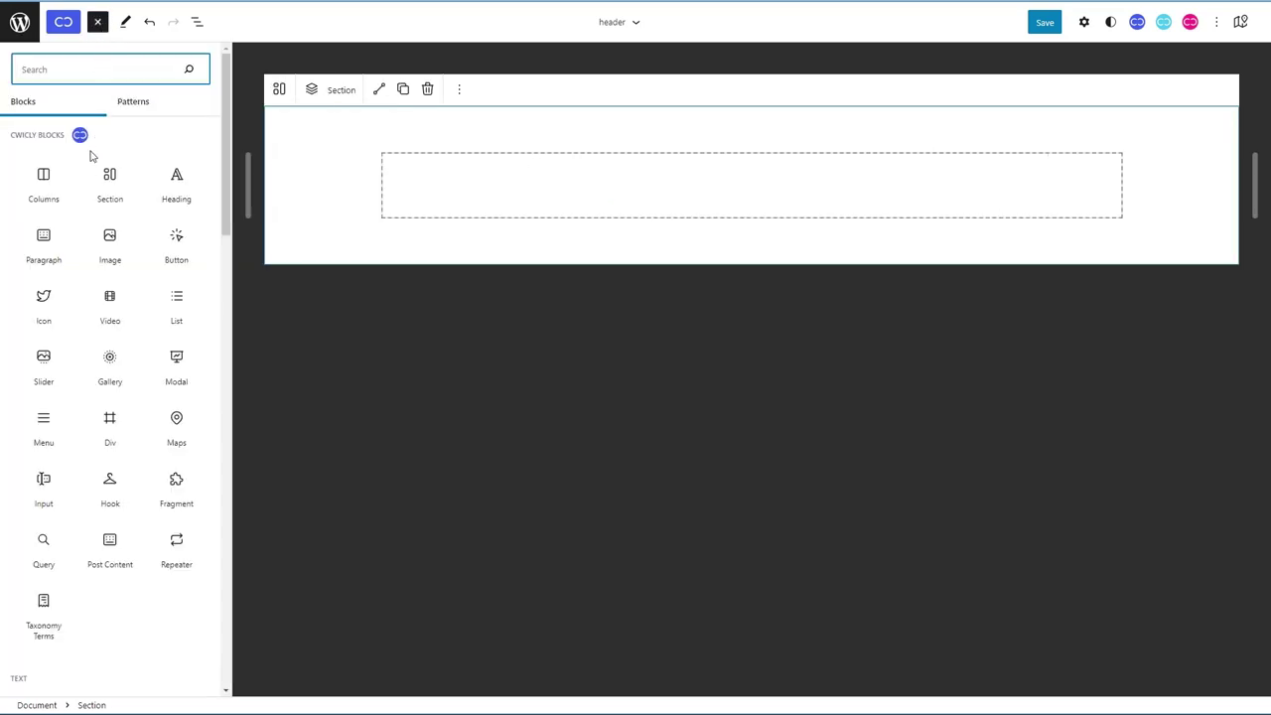
drag(44, 242, 463, 181)
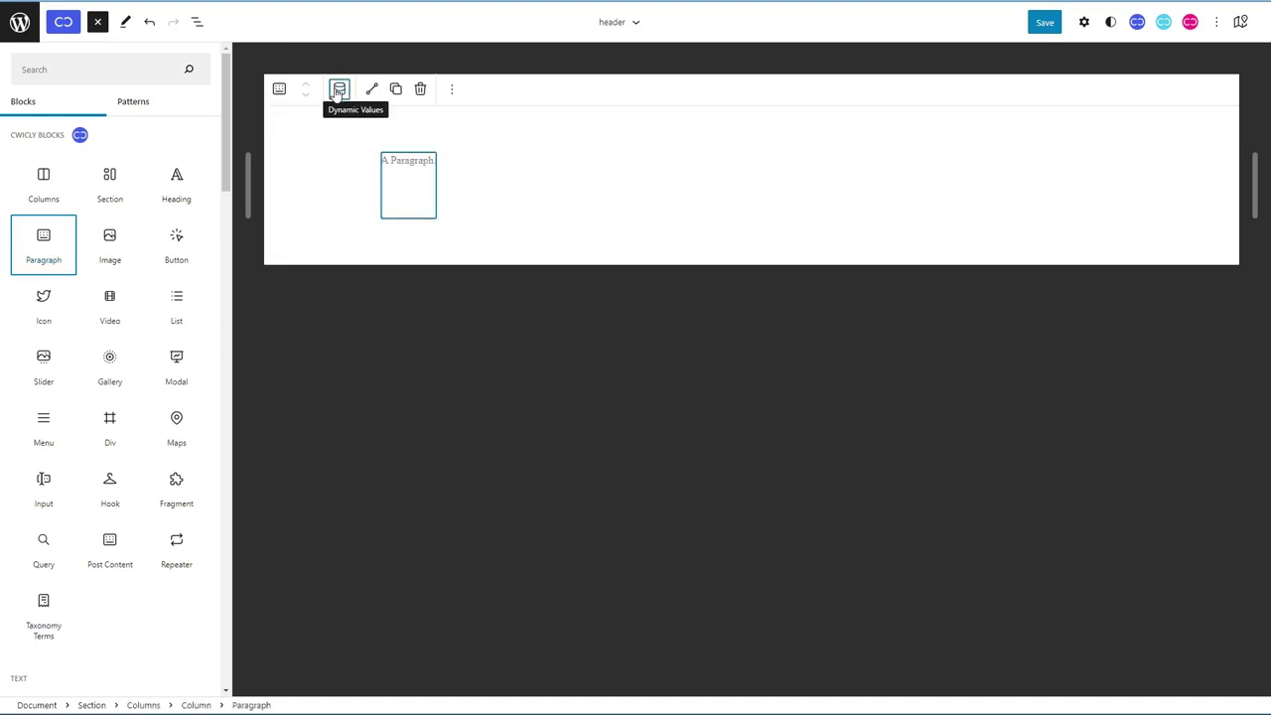
Step: Set the paragraph's dynamic content source to WordPress and its value to Site Title
click(108, 88)
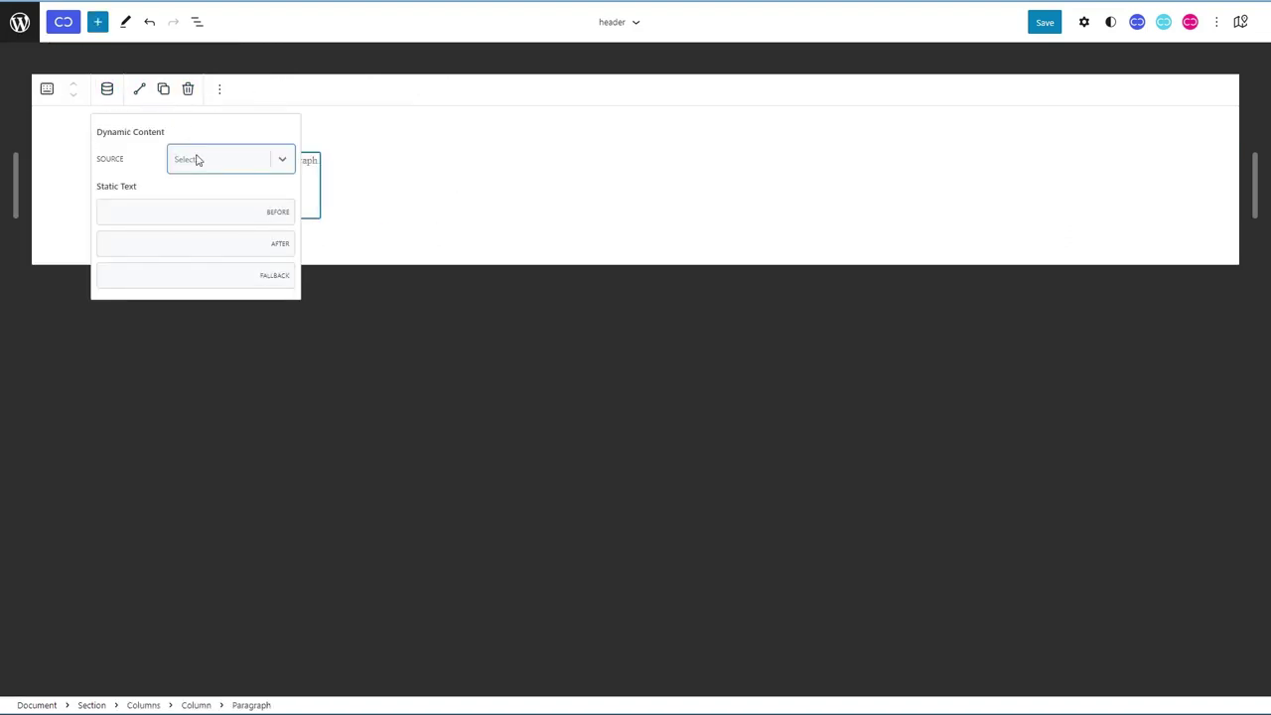
click(284, 160)
click(253, 213)
click(235, 196)
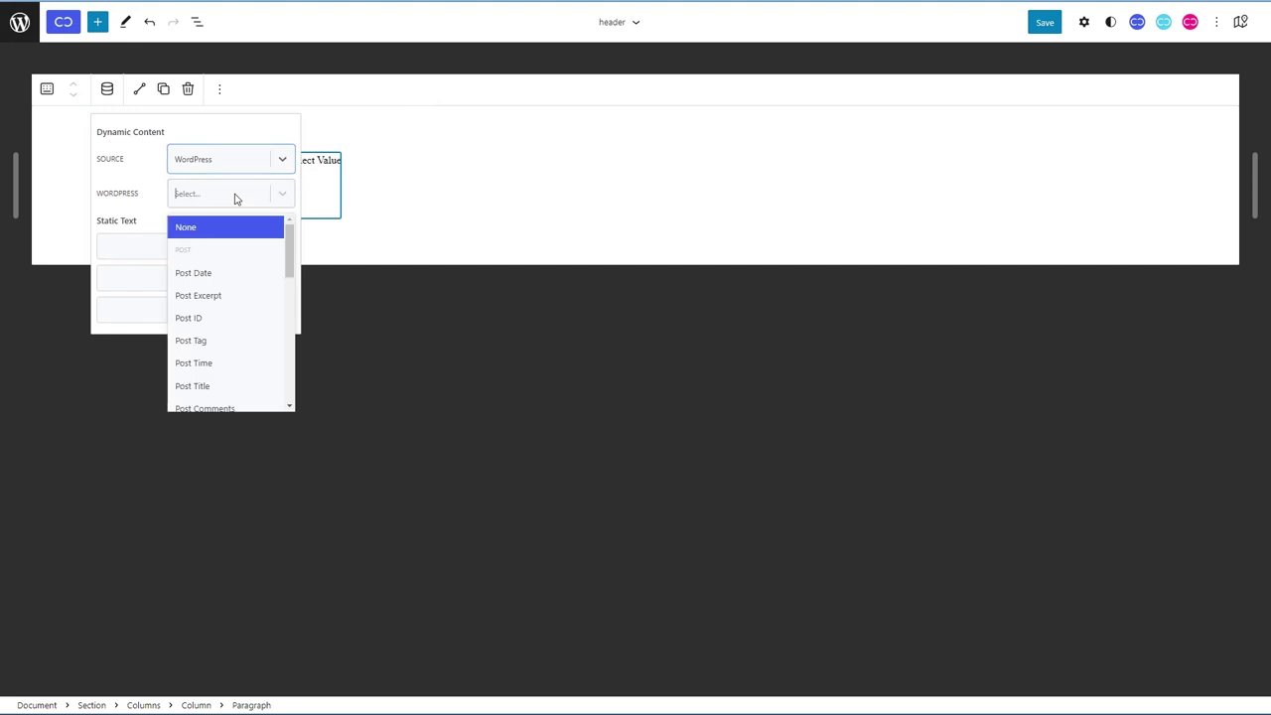
scroll(229, 244, down, 5)
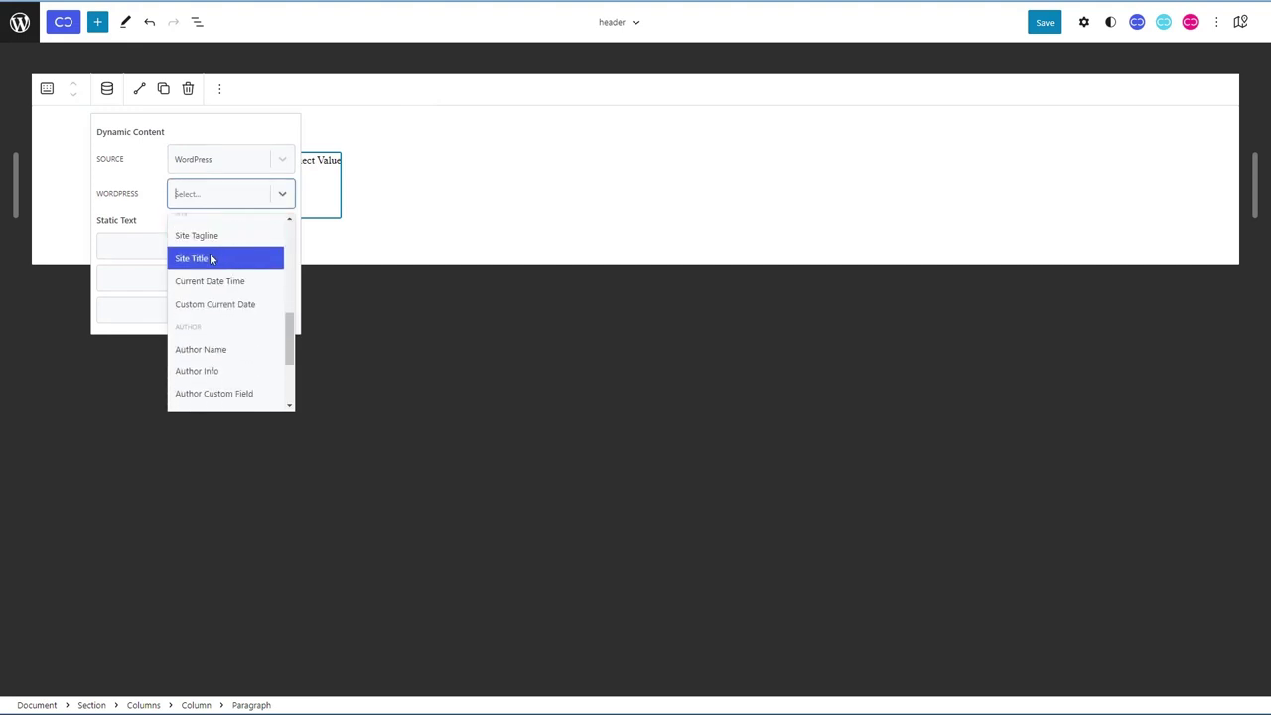
click(210, 258)
Step: Add a Menu block beside the site title paragraph and assign the "main" menu to it
click(98, 22)
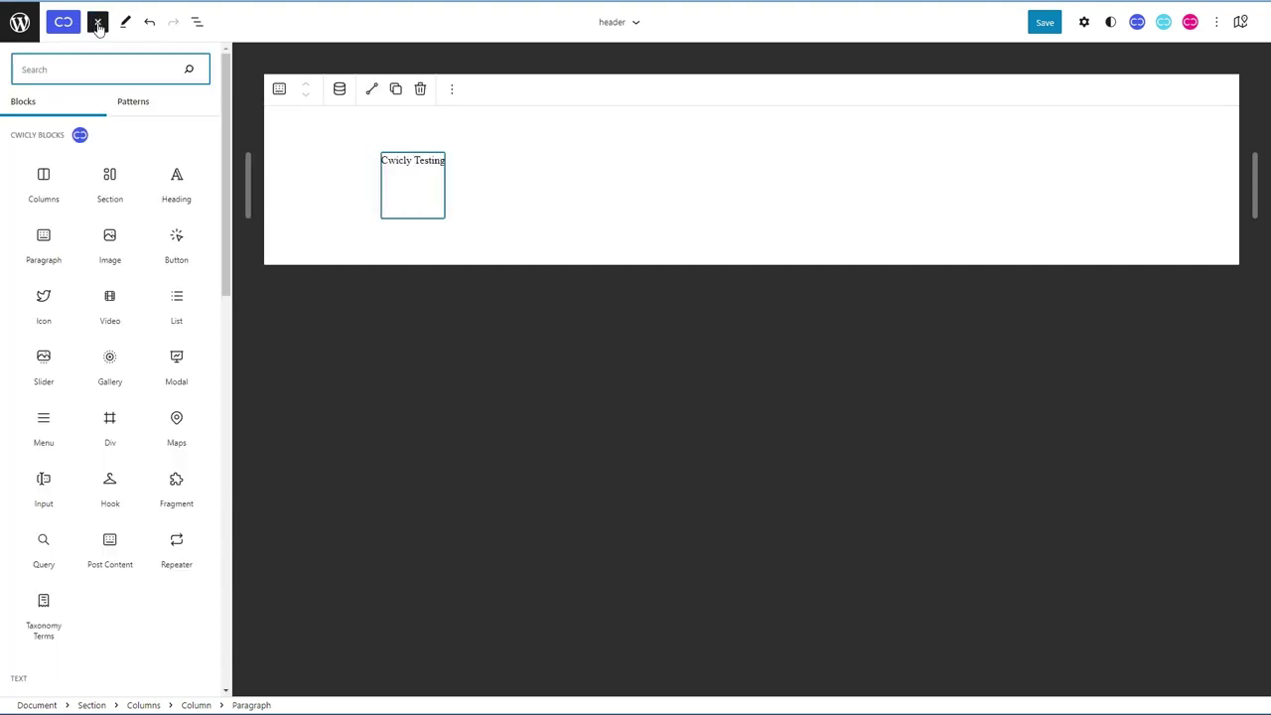
drag(44, 425, 646, 164)
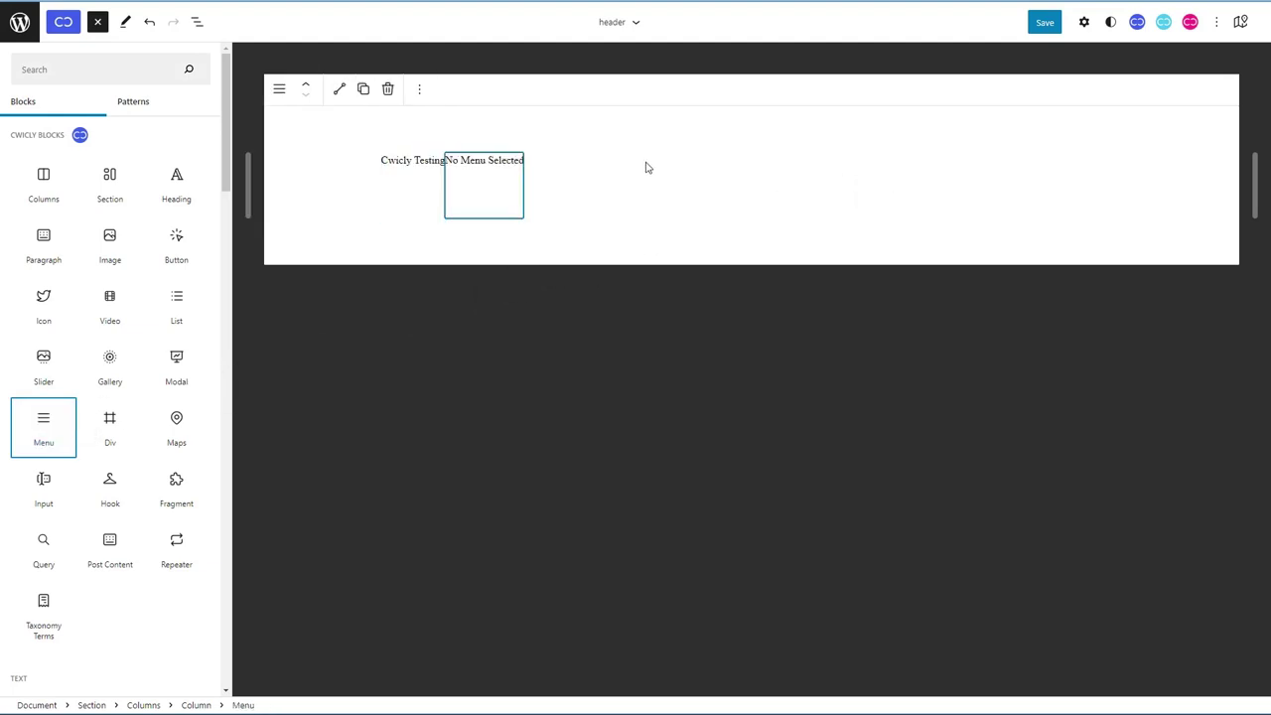
click(1085, 21)
click(1118, 134)
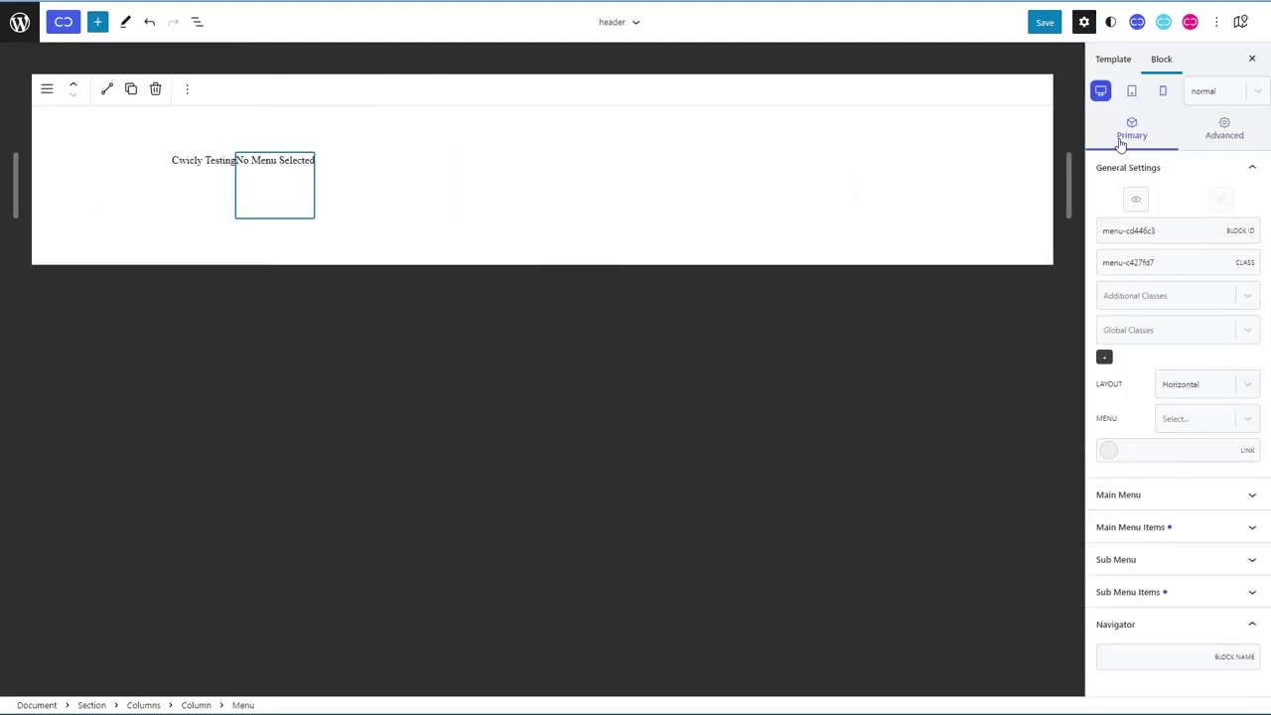
click(1197, 423)
click(1174, 454)
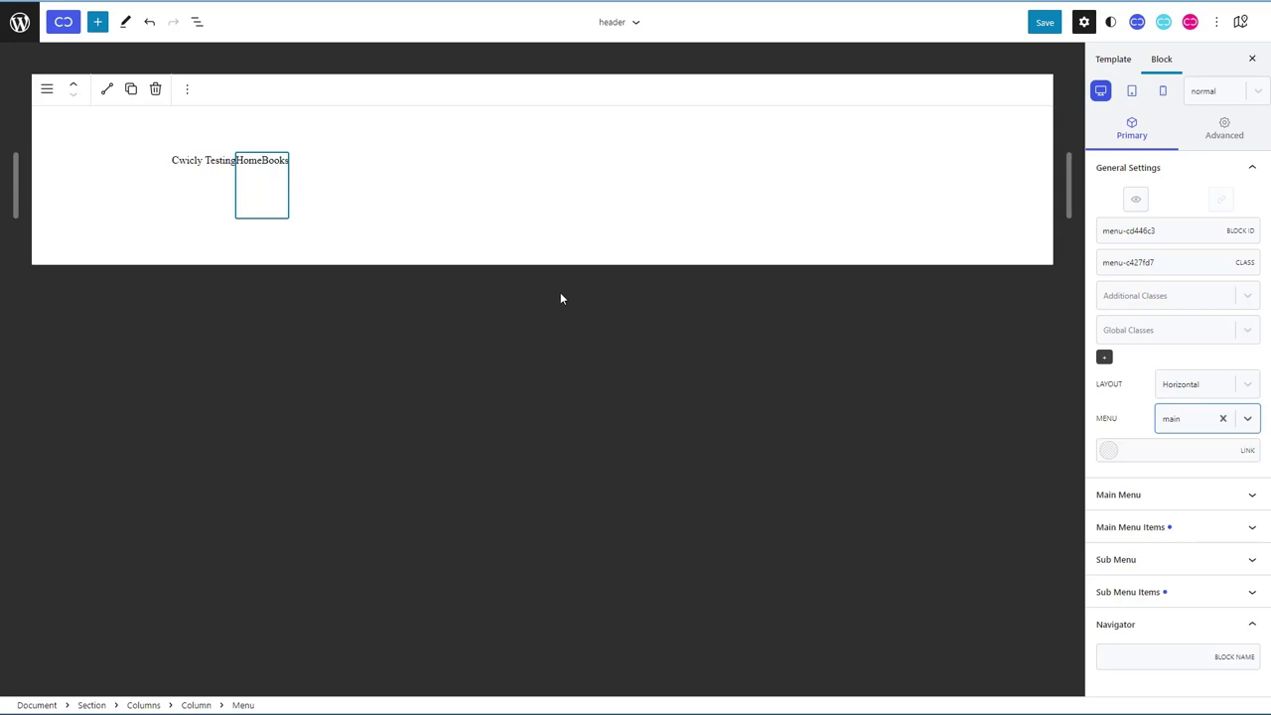
Step: Set the header column's flex layout to centre its blocks vertically and distribute them horizontally with space between
click(197, 20)
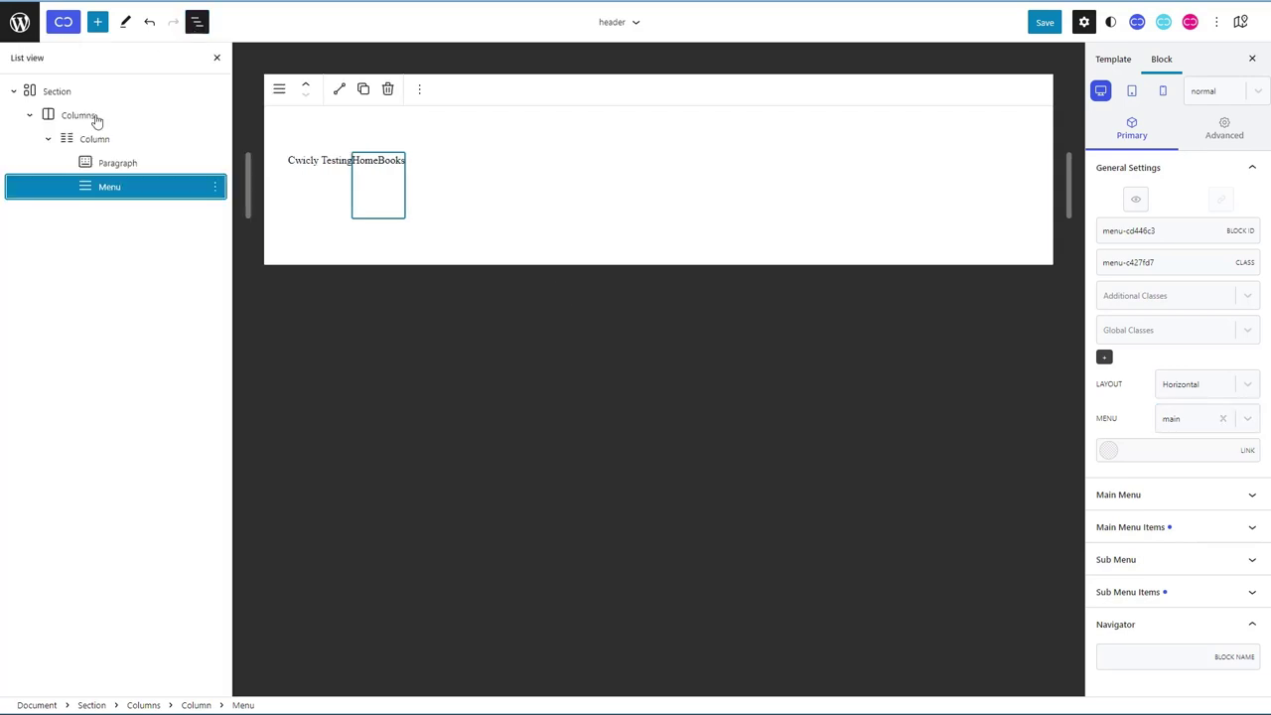
click(87, 140)
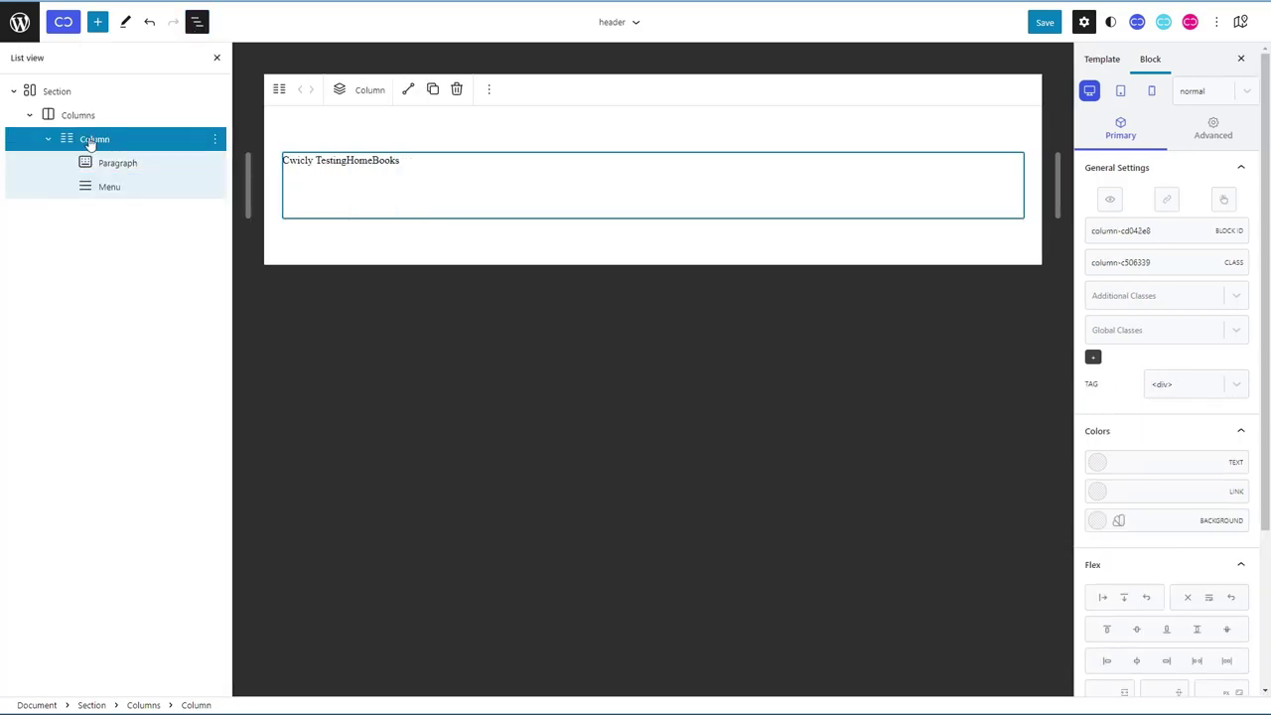
click(1206, 128)
click(1125, 130)
scroll(1171, 420, down, 4)
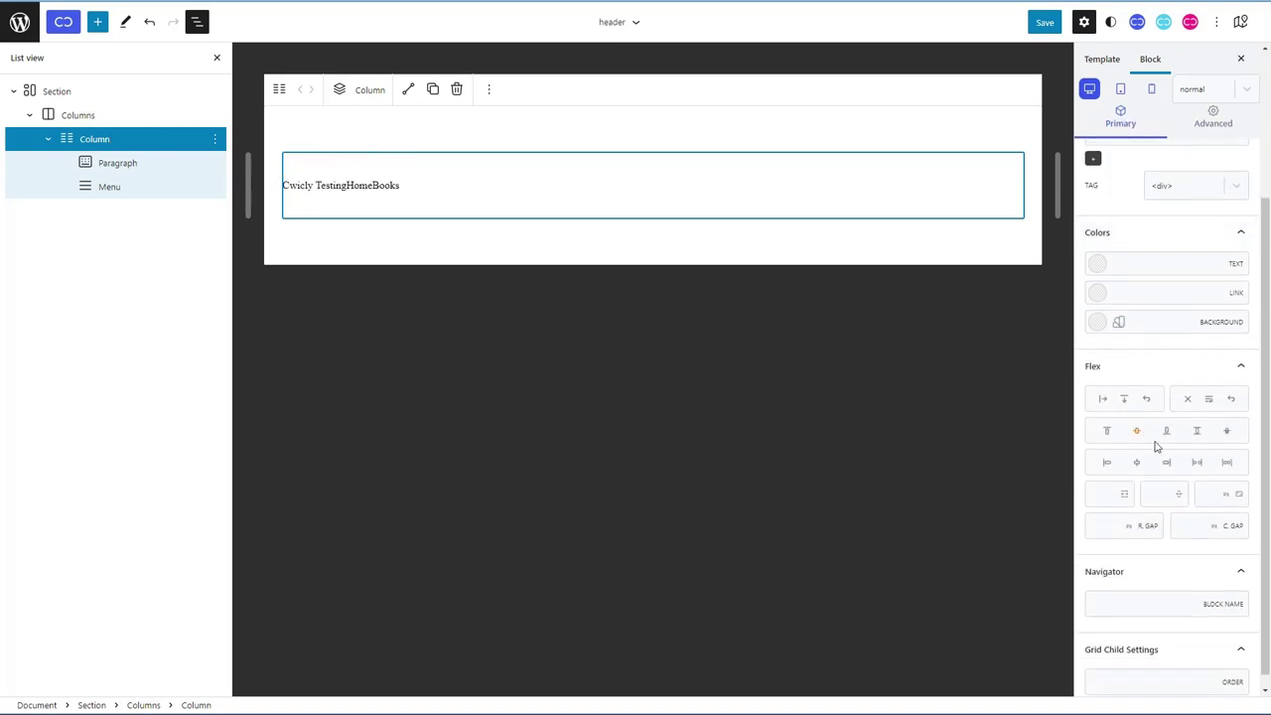
click(1199, 465)
Step: Style the site title paragraph with a 32 px font size, 4 px letter spacing and uppercase text
click(321, 185)
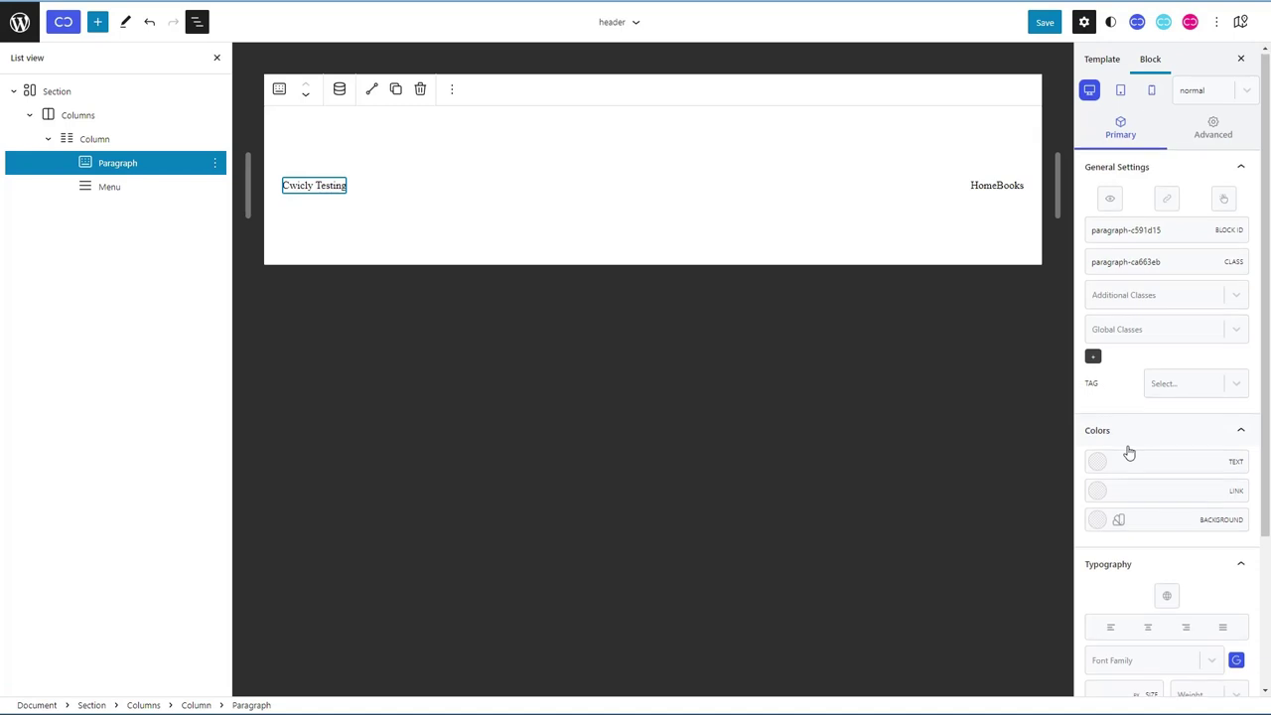
scroll(1129, 449, down, 2)
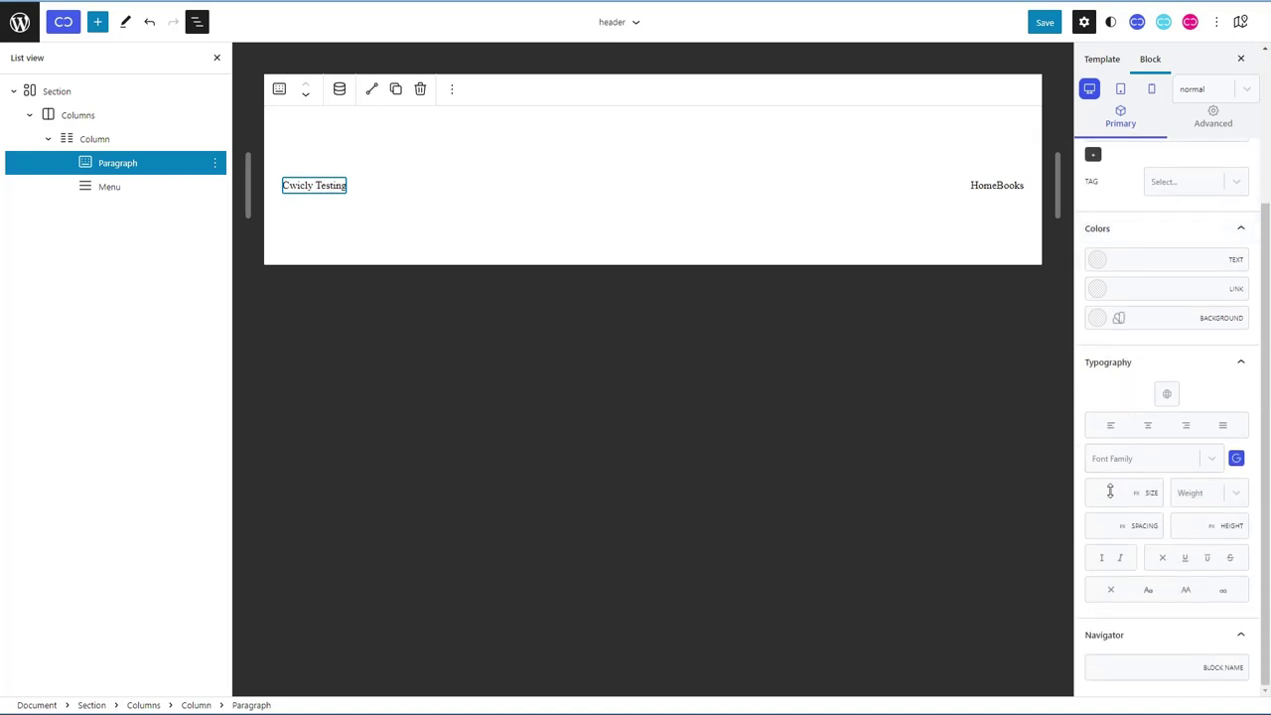
text(32)
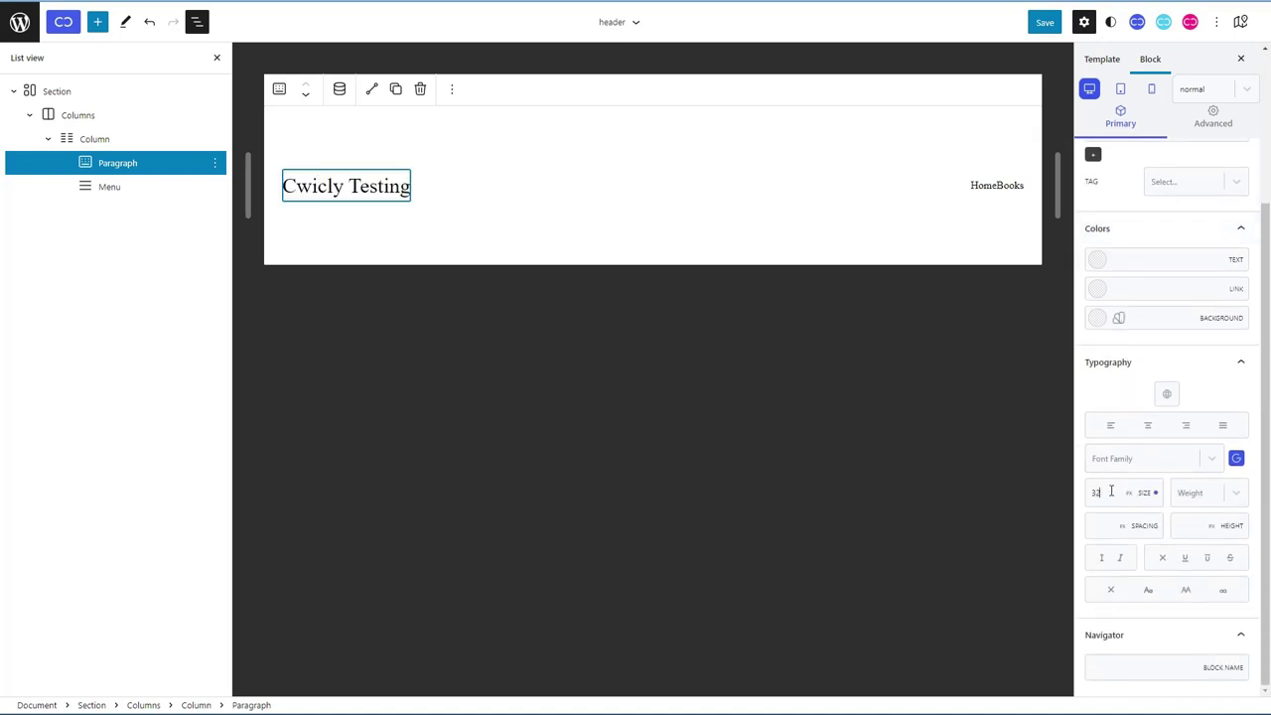
text(4)
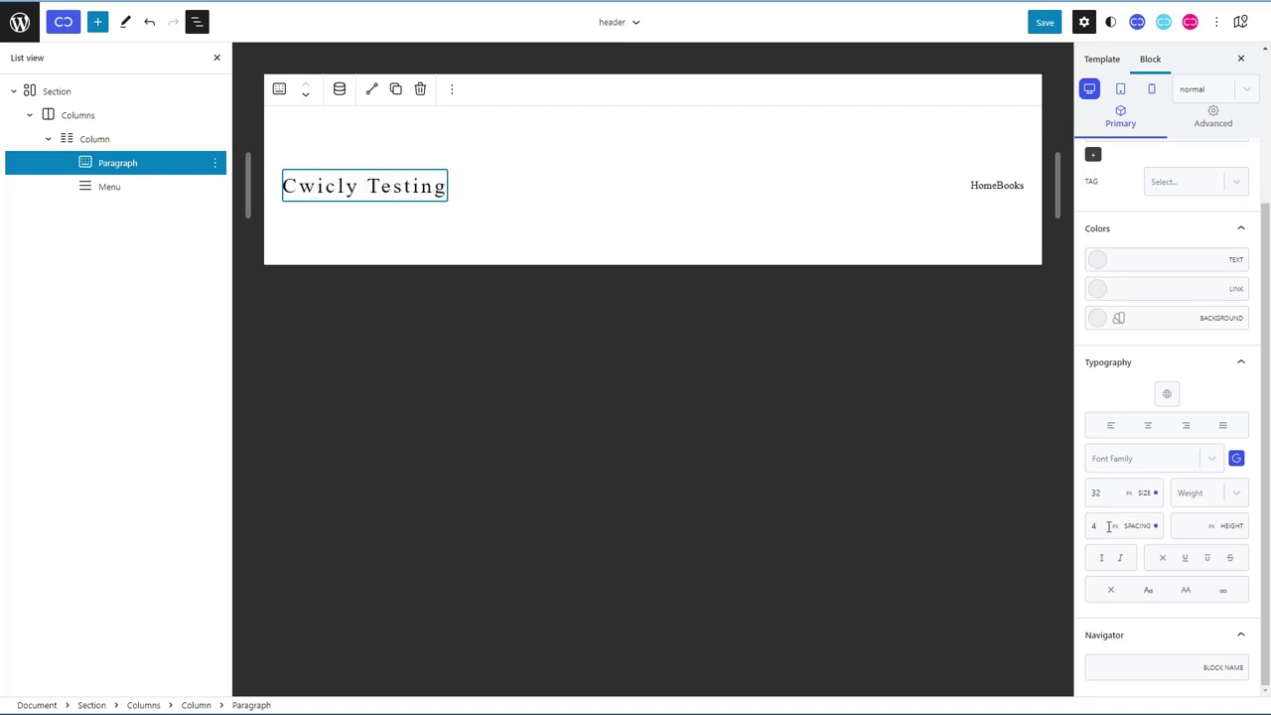
click(1185, 590)
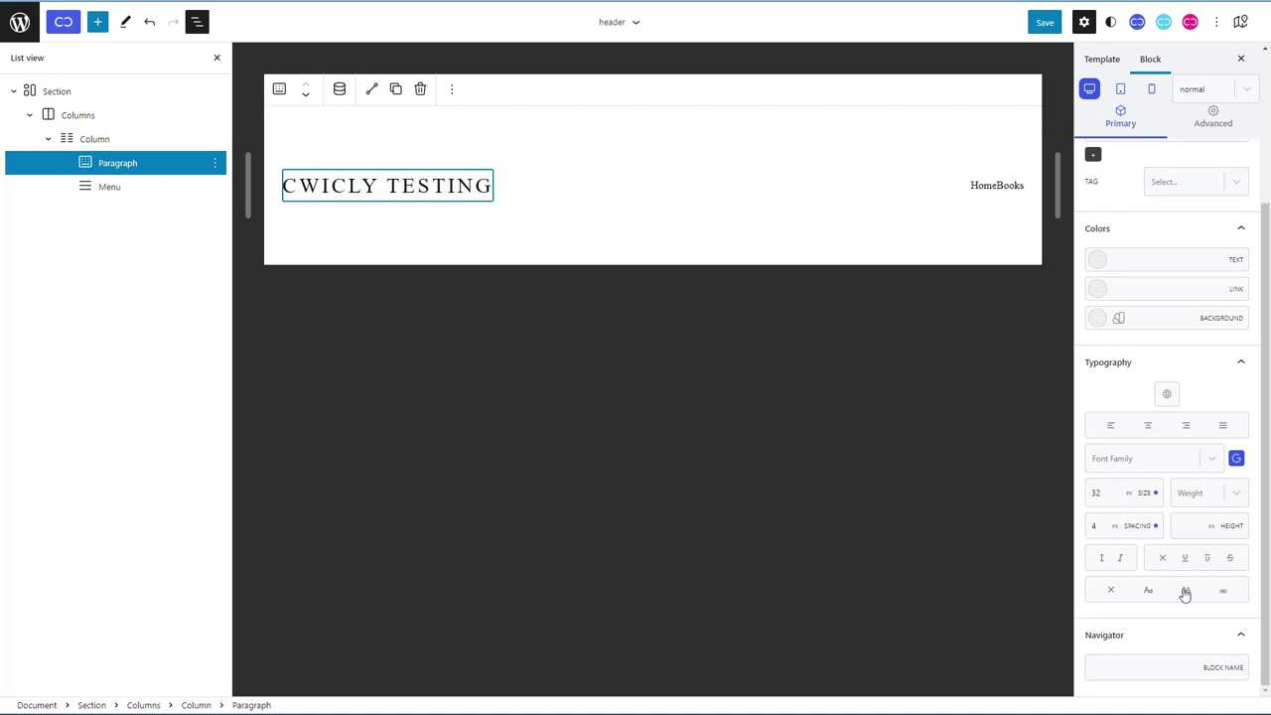
Step: Set the typography of the Menu block's main menu items to 22 px and uppercase
click(983, 188)
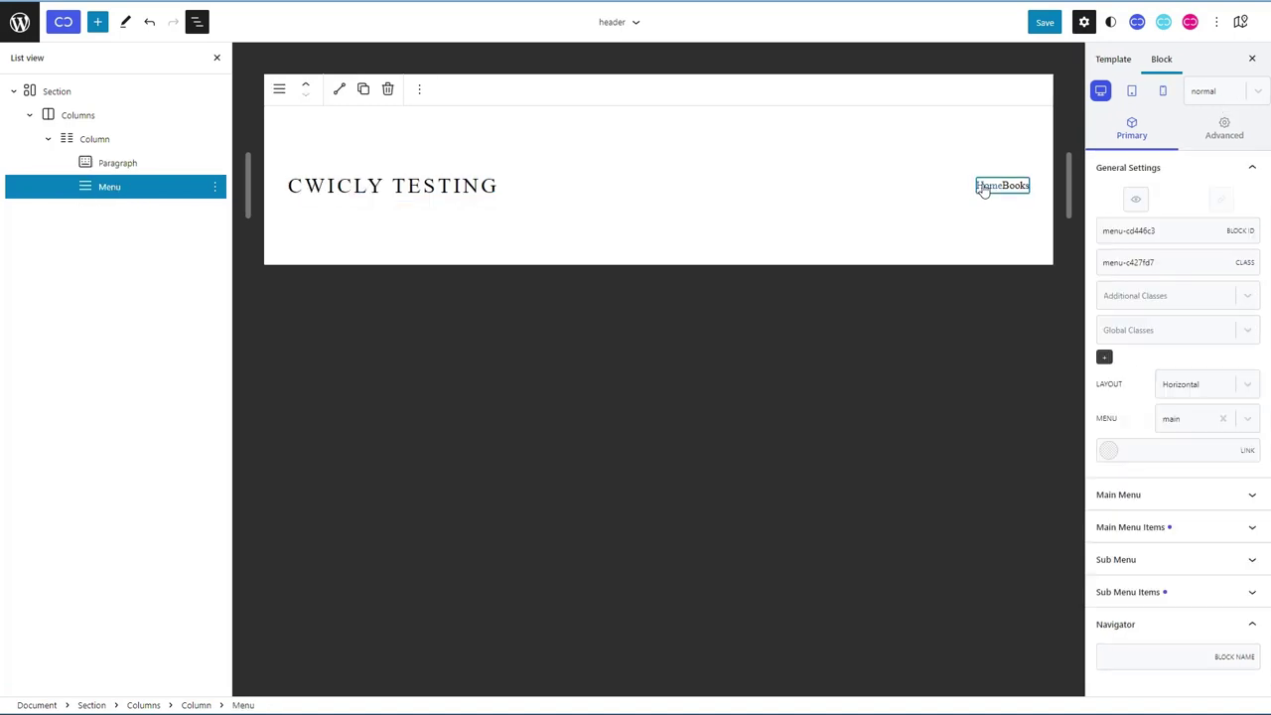
click(1249, 528)
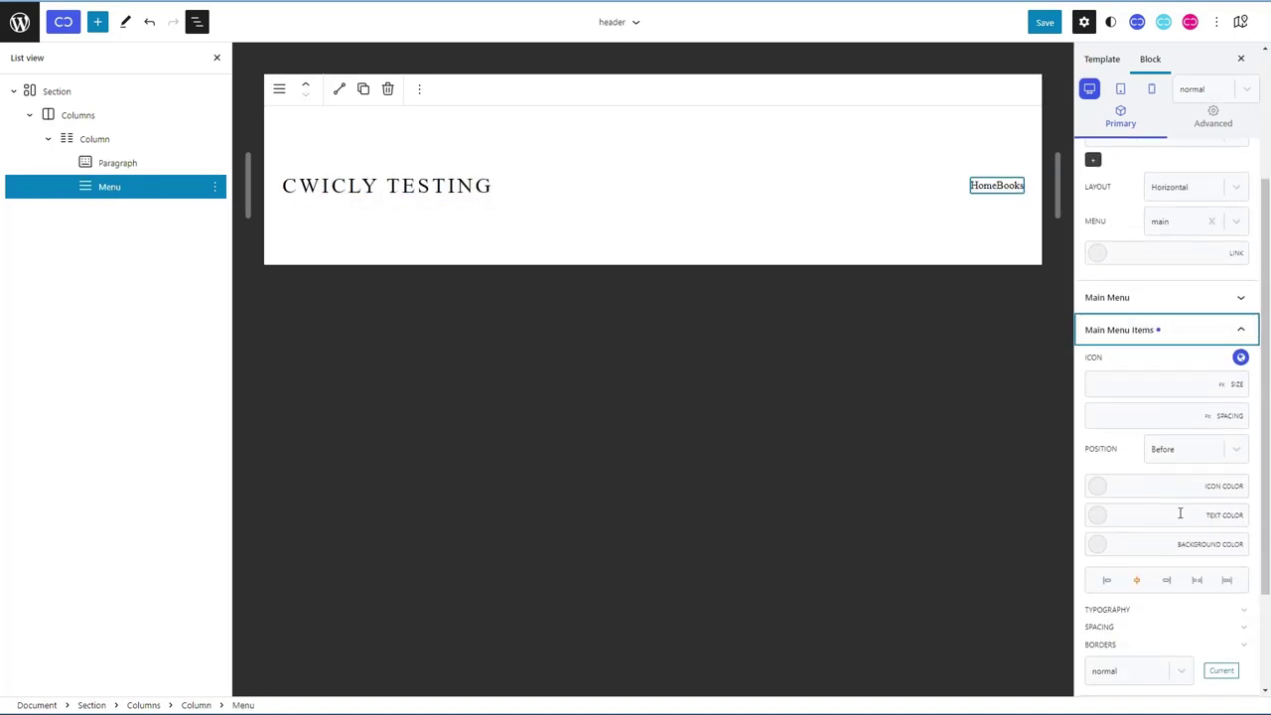
scroll(1179, 513, down, 2)
click(1242, 469)
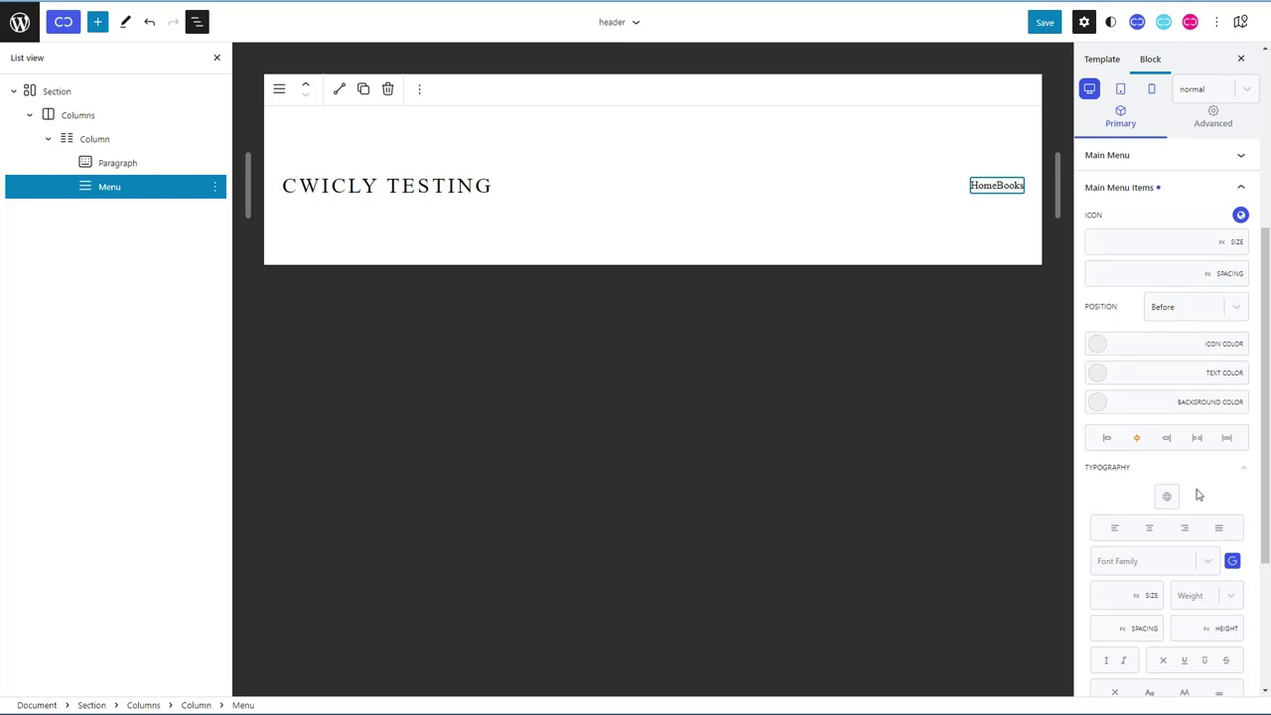
scroll(1198, 495, down, 2)
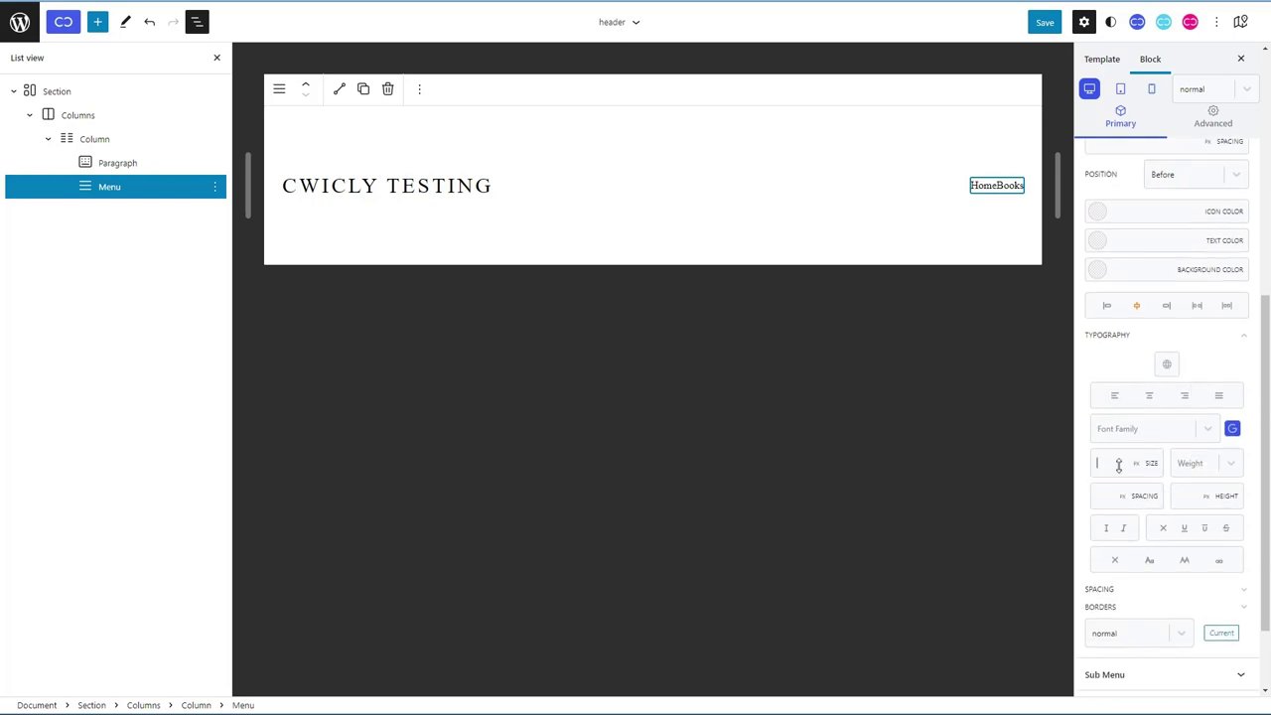
text(22)
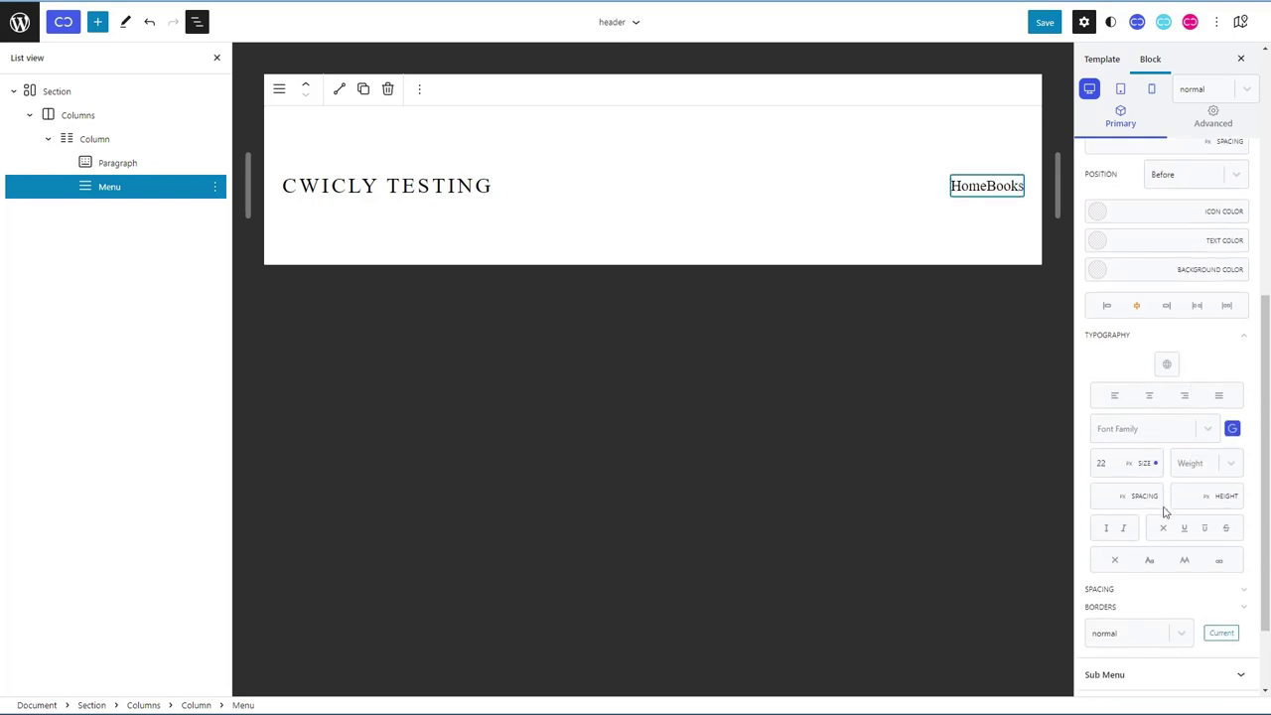
click(1184, 560)
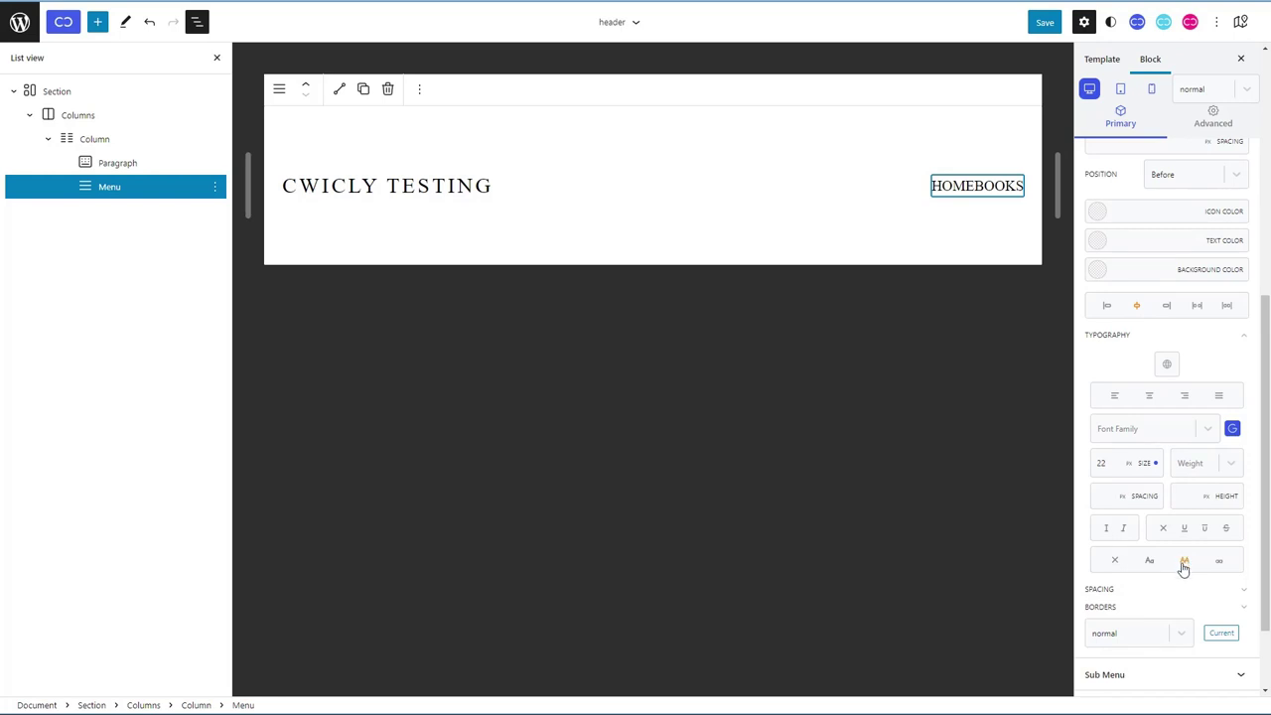
Step: Give the main menu items 40 px of left padding and save the header template part
click(1242, 593)
scroll(1214, 592, down, 2)
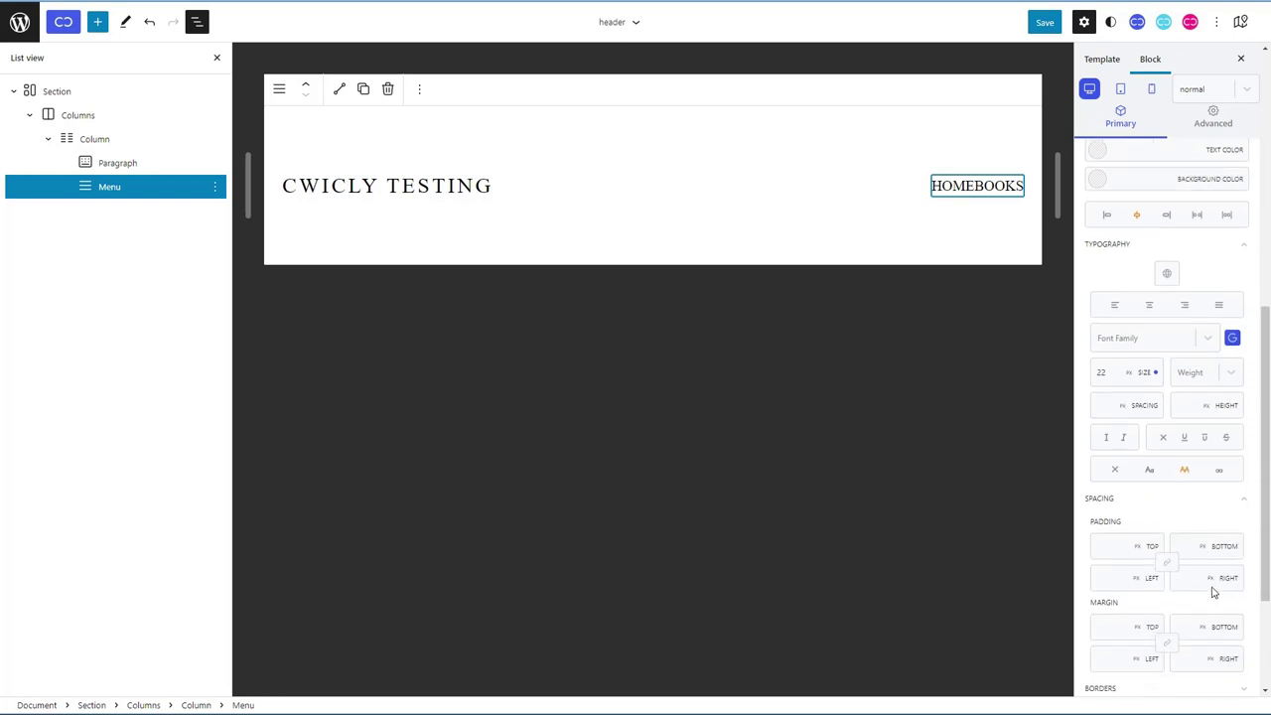
click(1112, 470)
text(40)
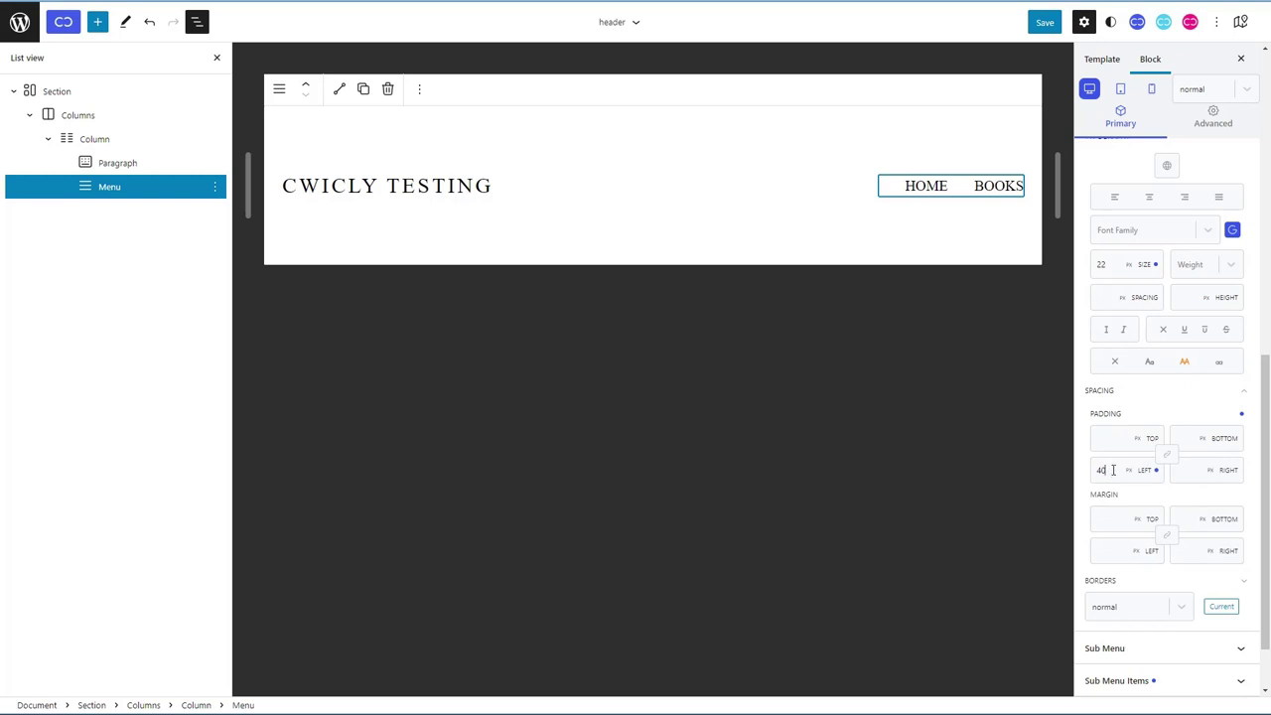
click(1040, 25)
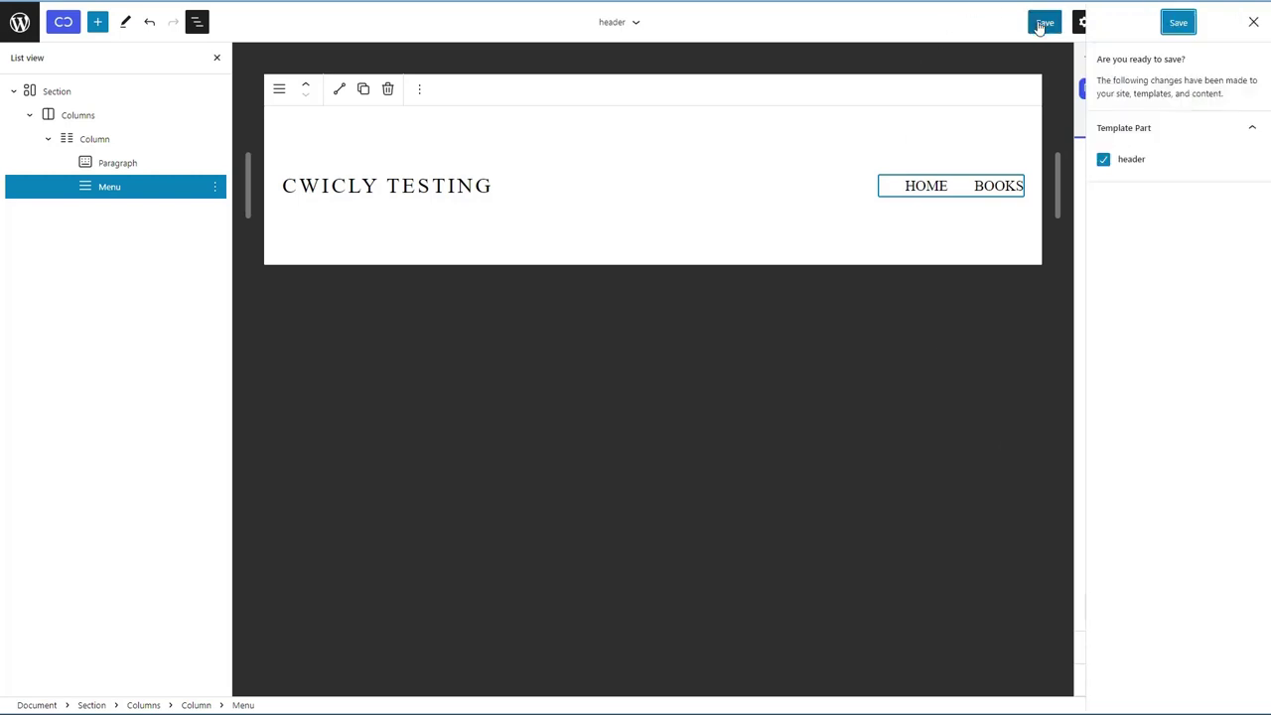
click(1177, 24)
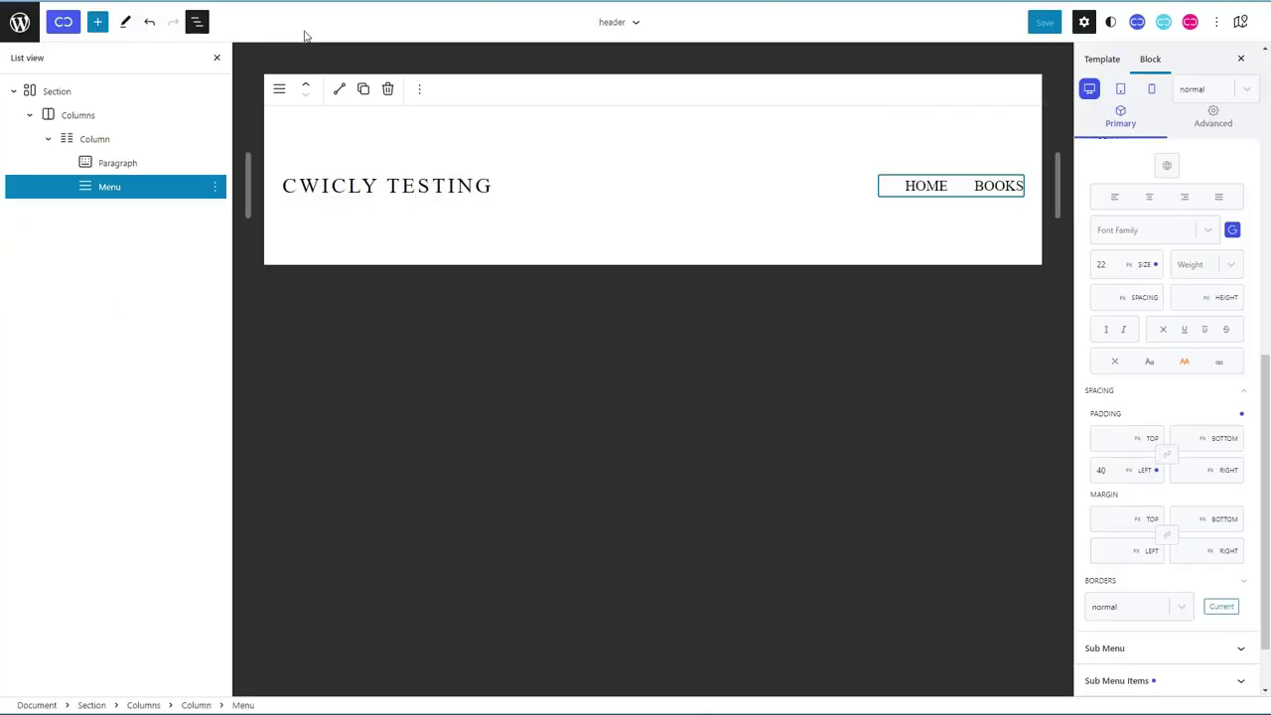
Step: Give the header section a solid bottom border 2 px wide in the light grey #e4e4e4
click(605, 203)
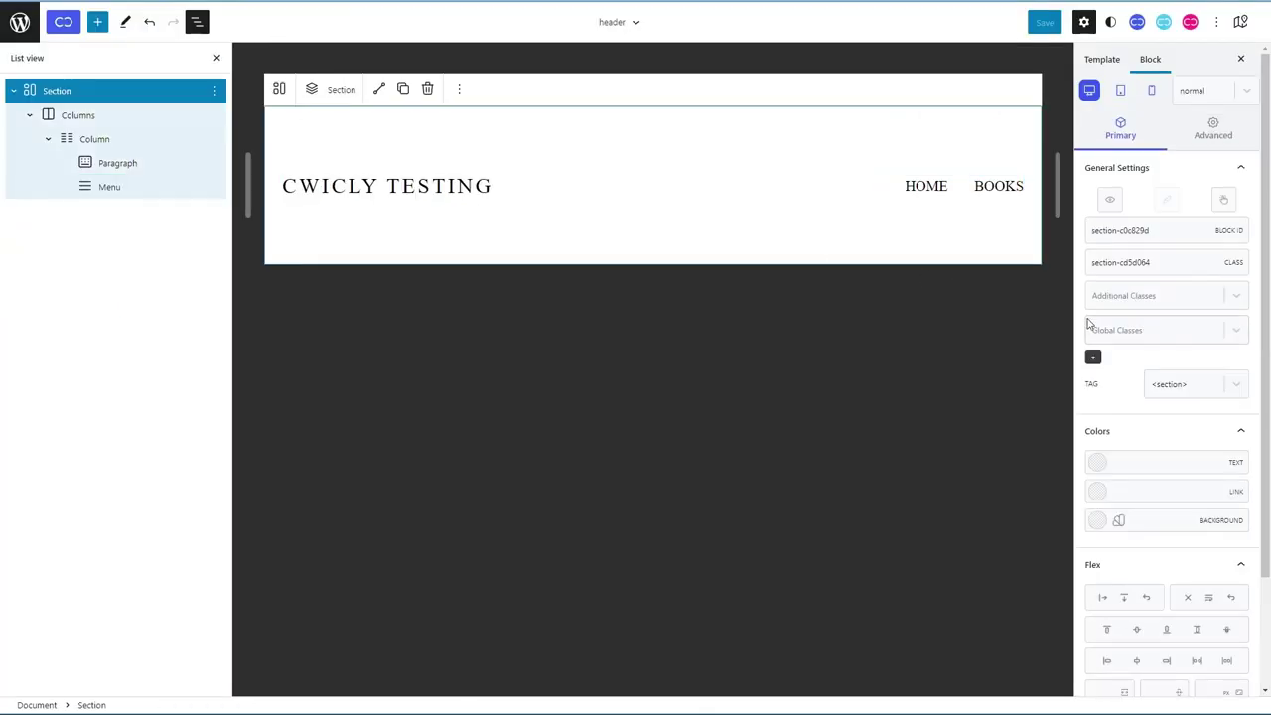
click(1212, 129)
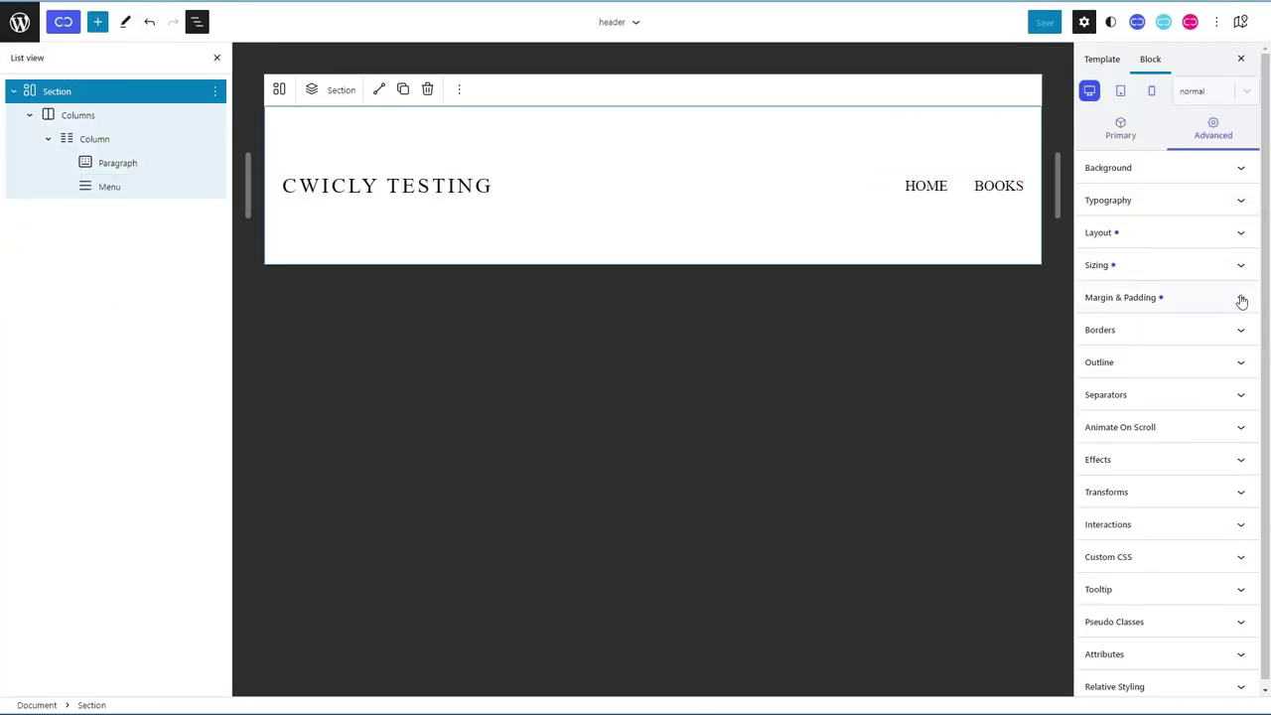
click(1240, 334)
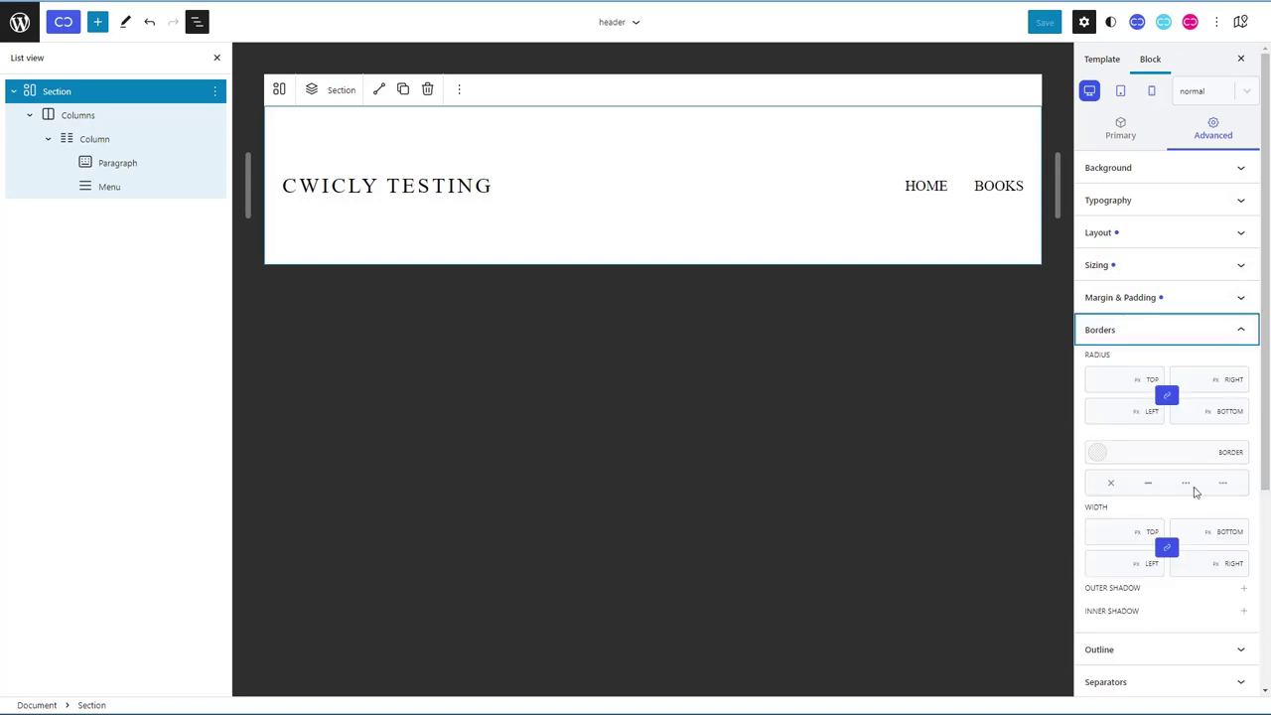
click(1168, 549)
click(1148, 483)
click(1191, 532)
text(2)
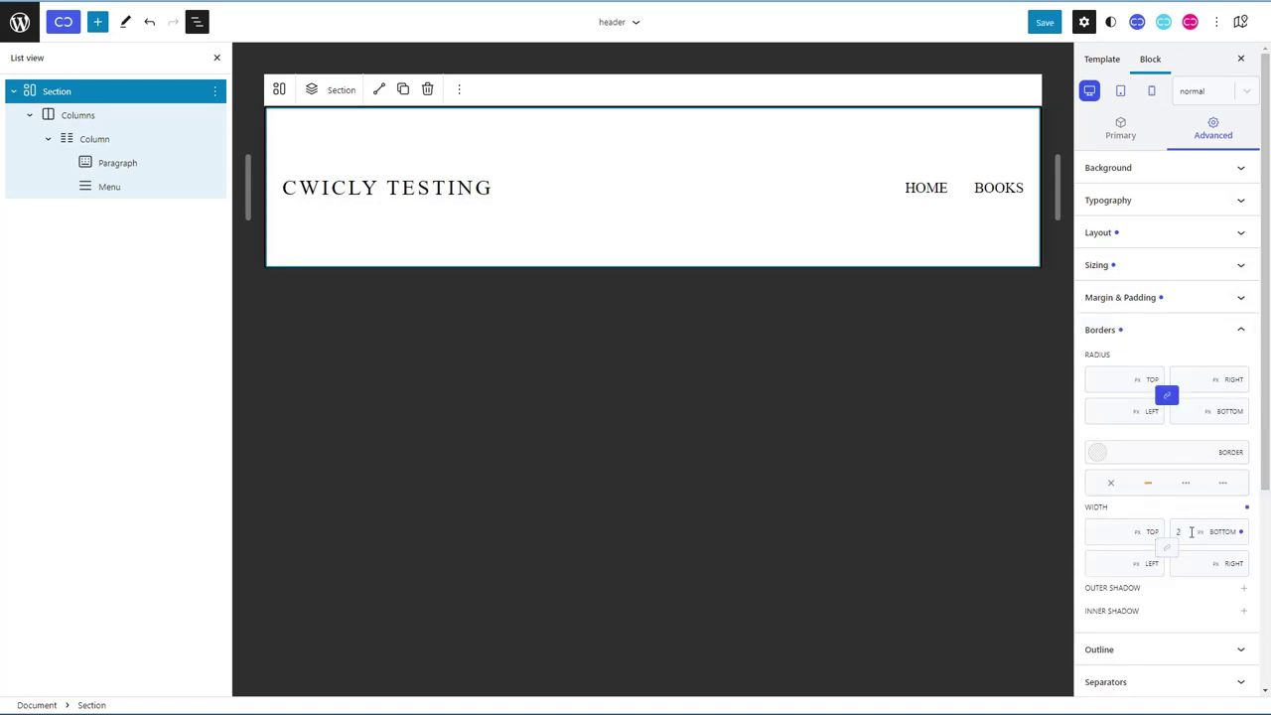
click(1097, 453)
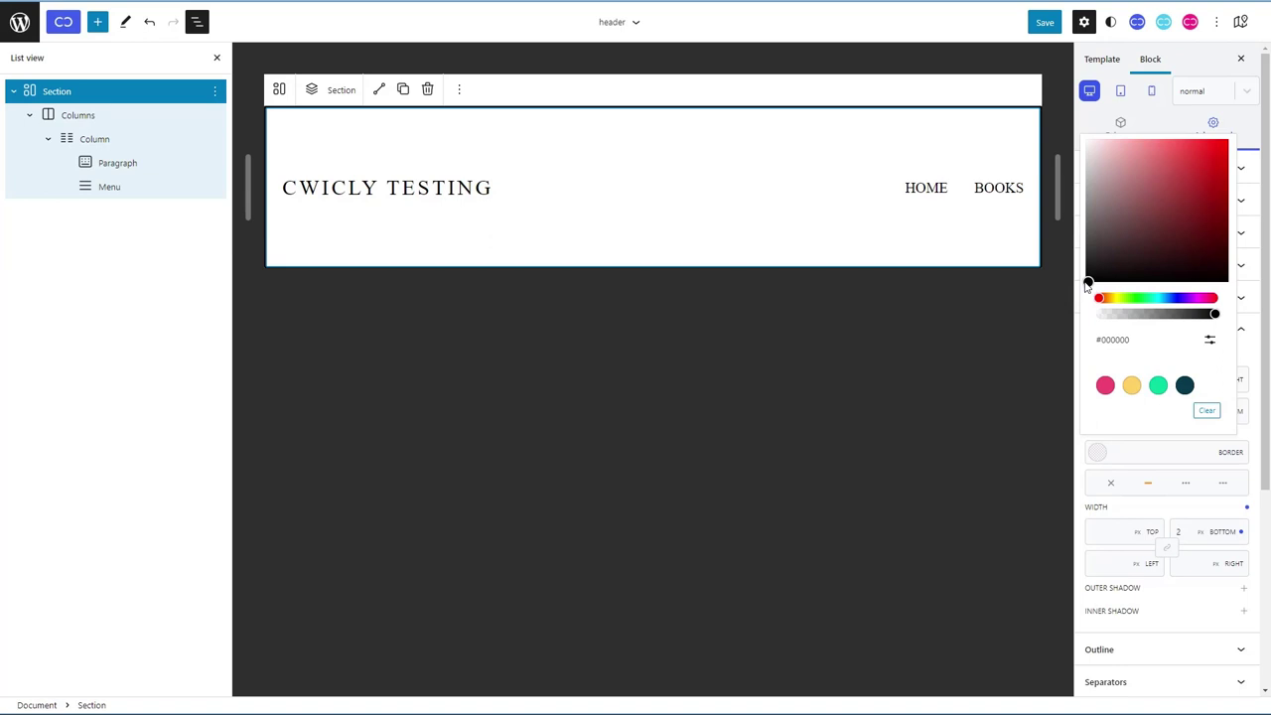
drag(1088, 282, 1076, 164)
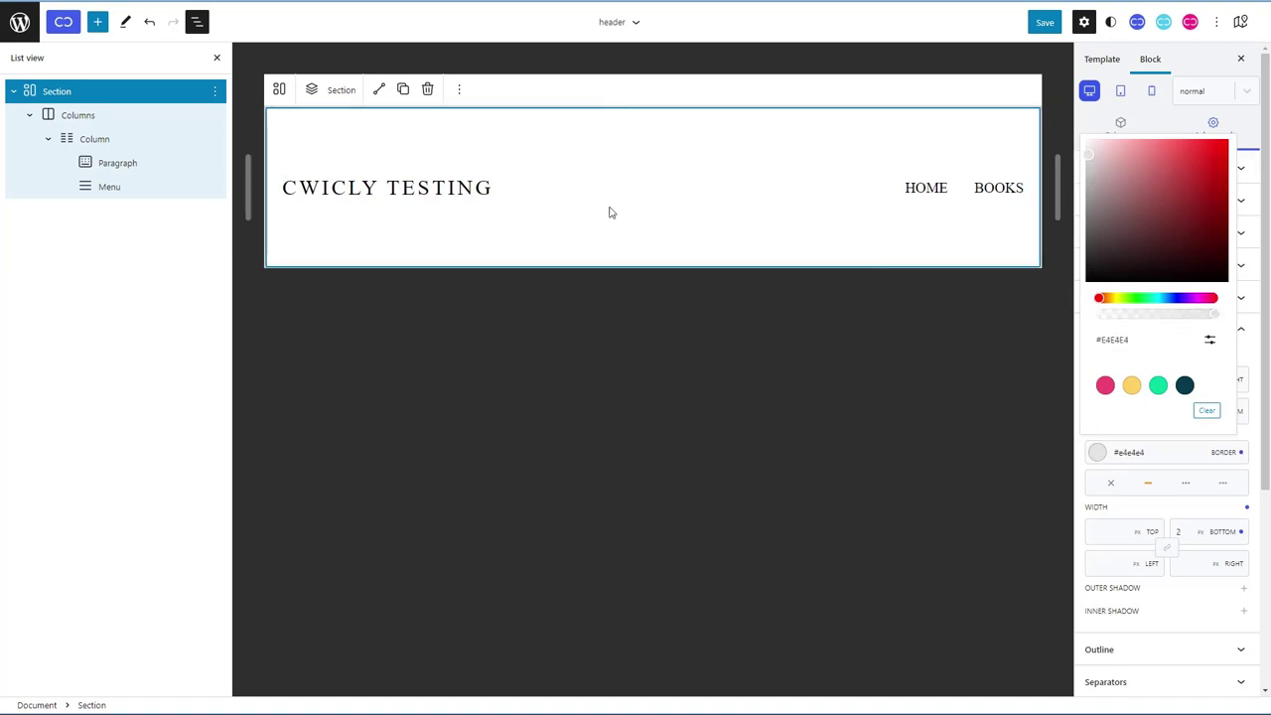
click(1161, 127)
Step: Clear the header section's top padding value and select the Menu block
click(1216, 132)
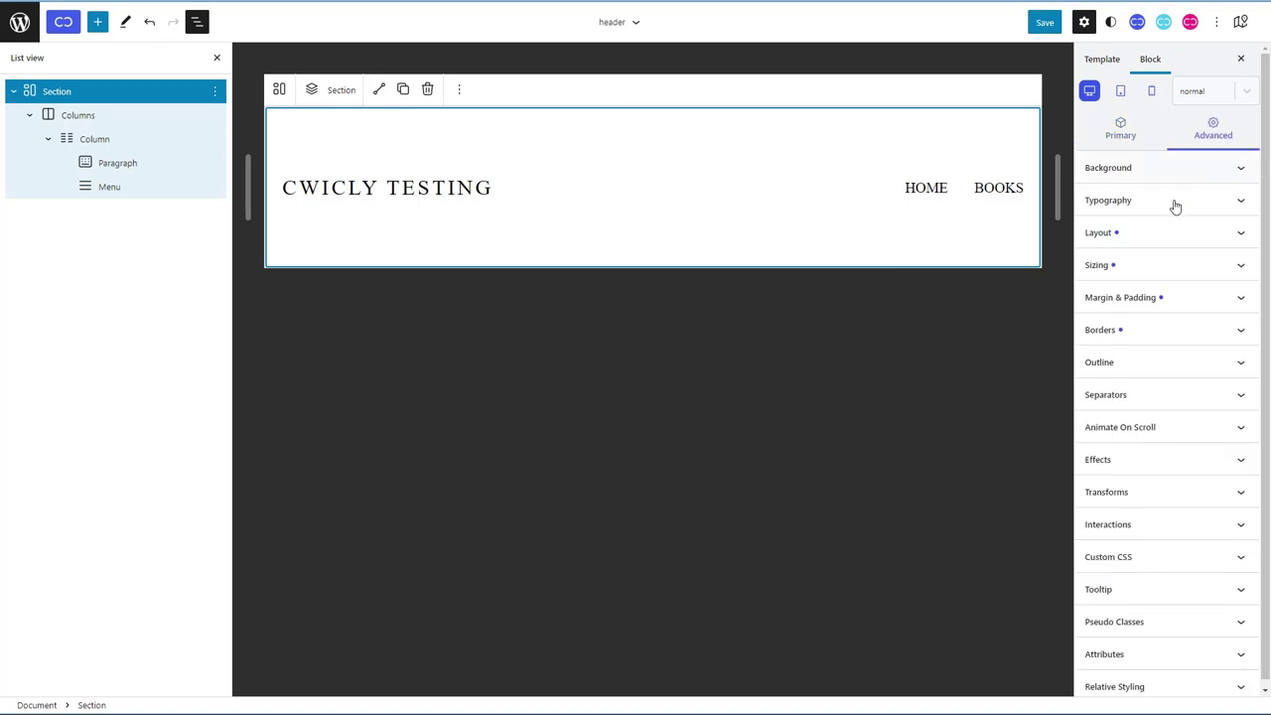
click(1209, 302)
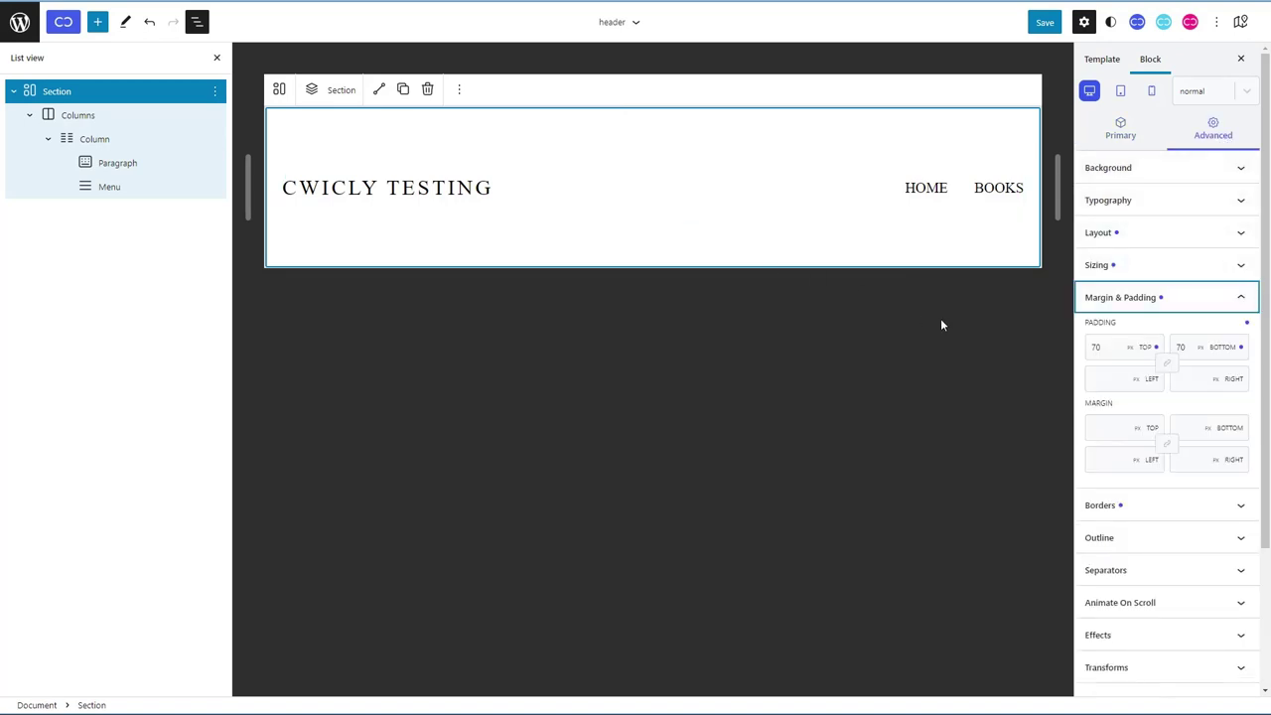
double_click(1096, 346)
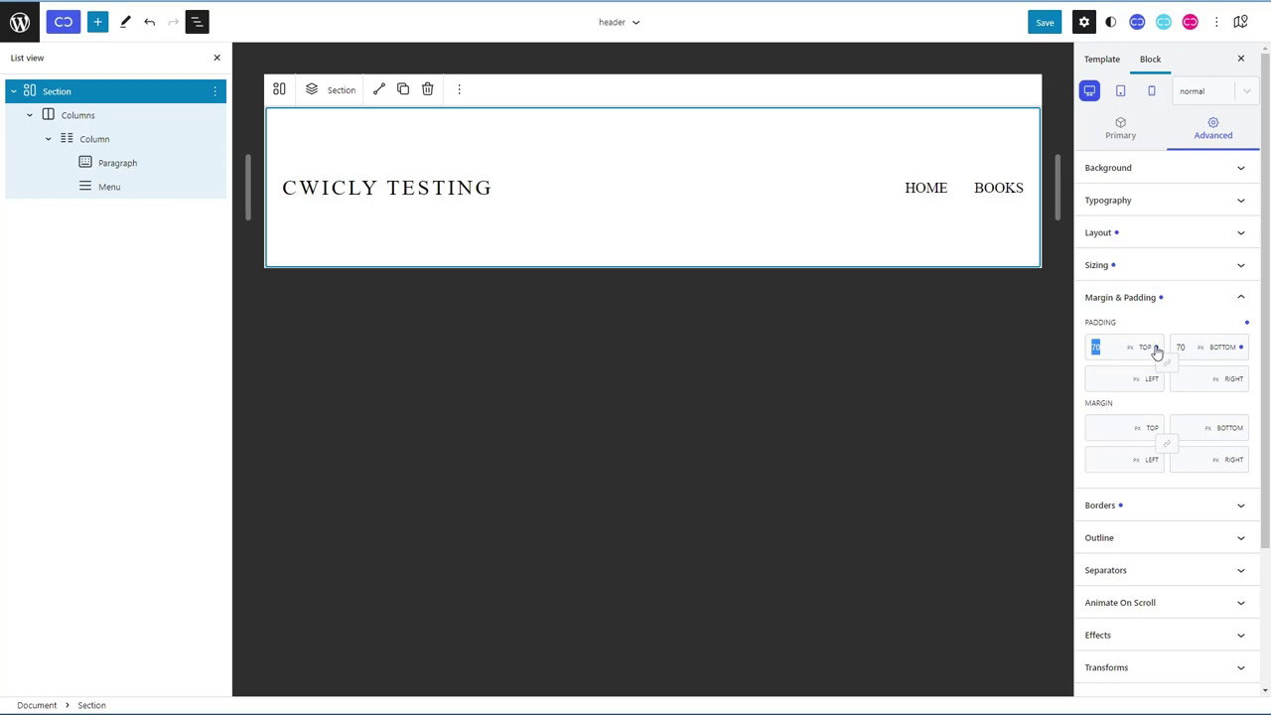
key(BackSpace)
click(943, 139)
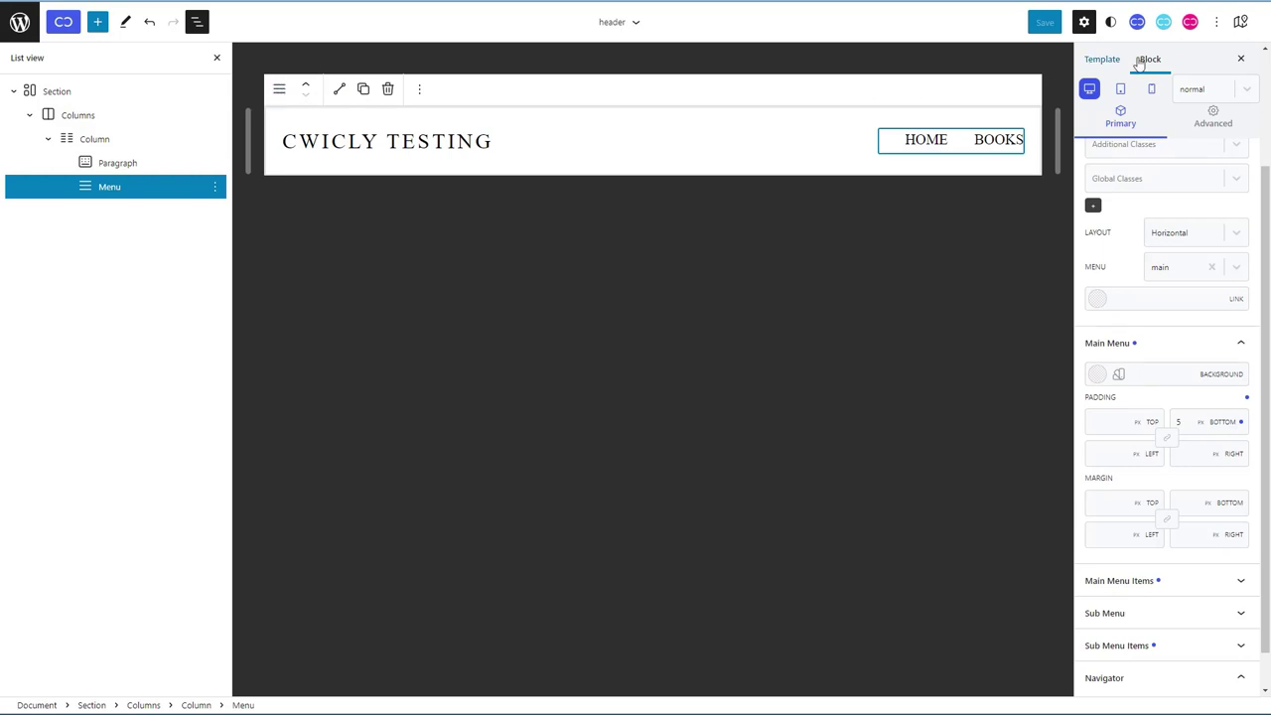
Step: Turn the editor's top toolbar view option off and back on
click(1216, 22)
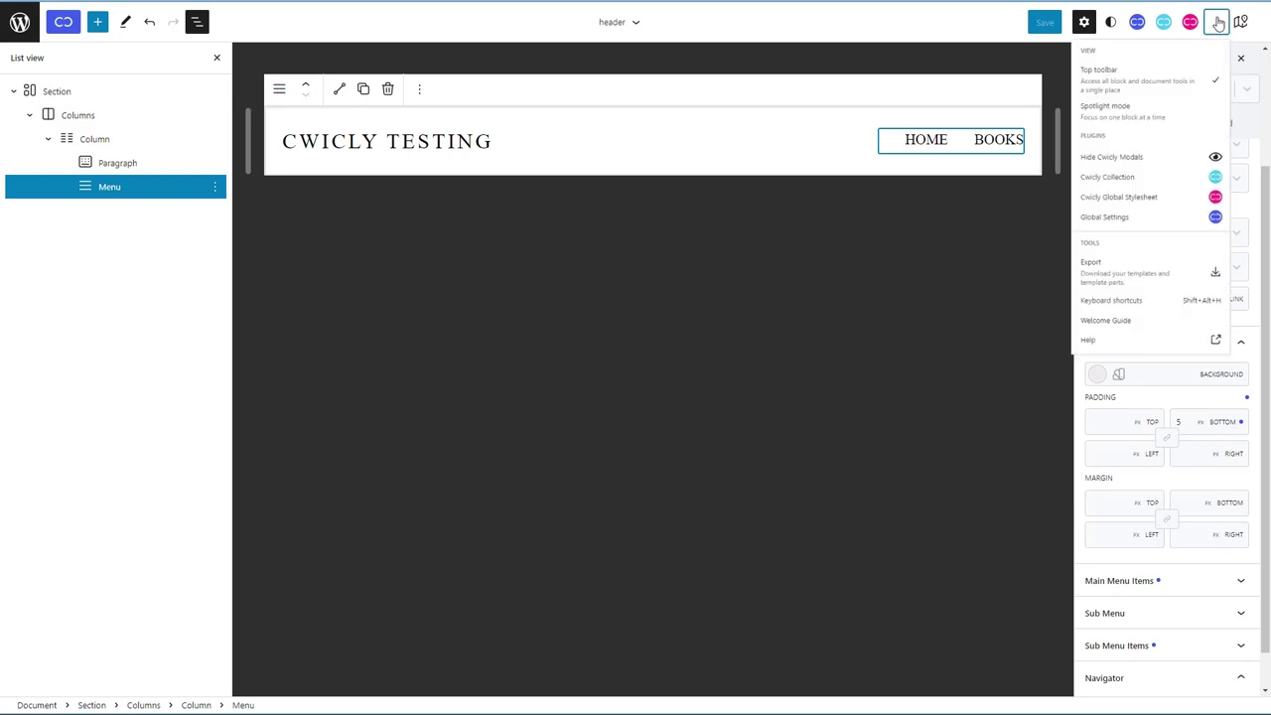
click(1085, 88)
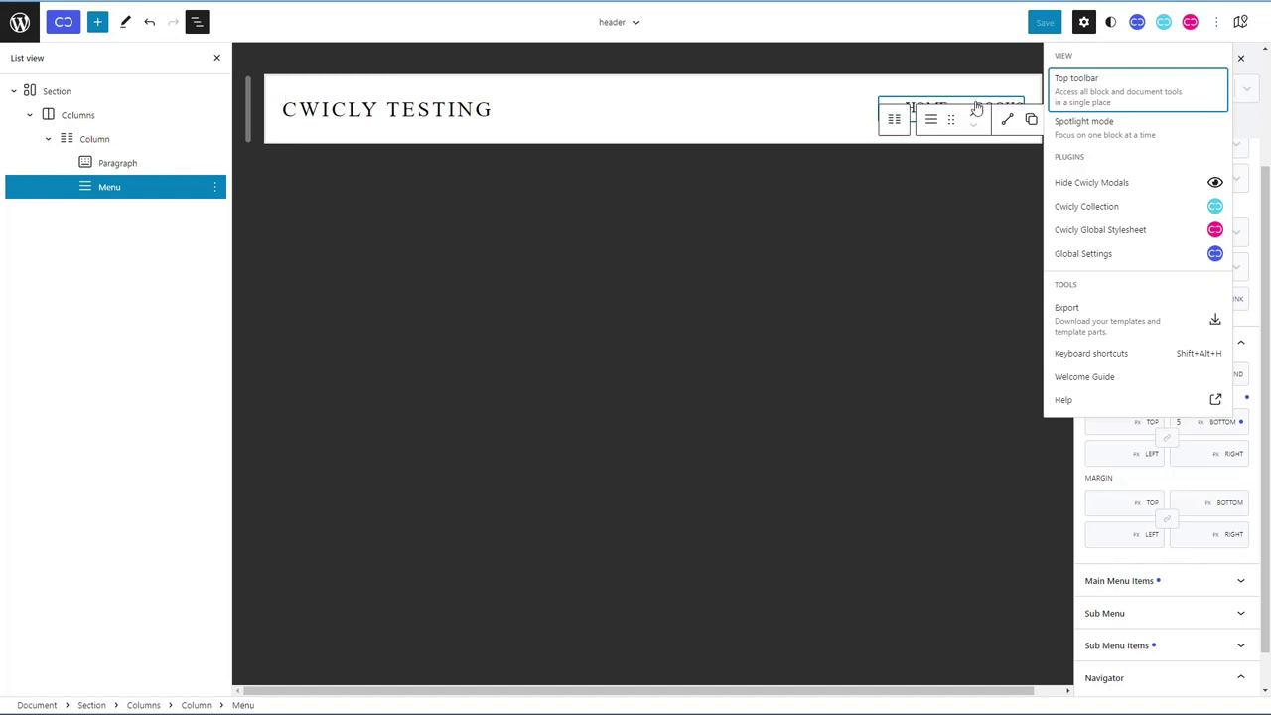
click(1075, 90)
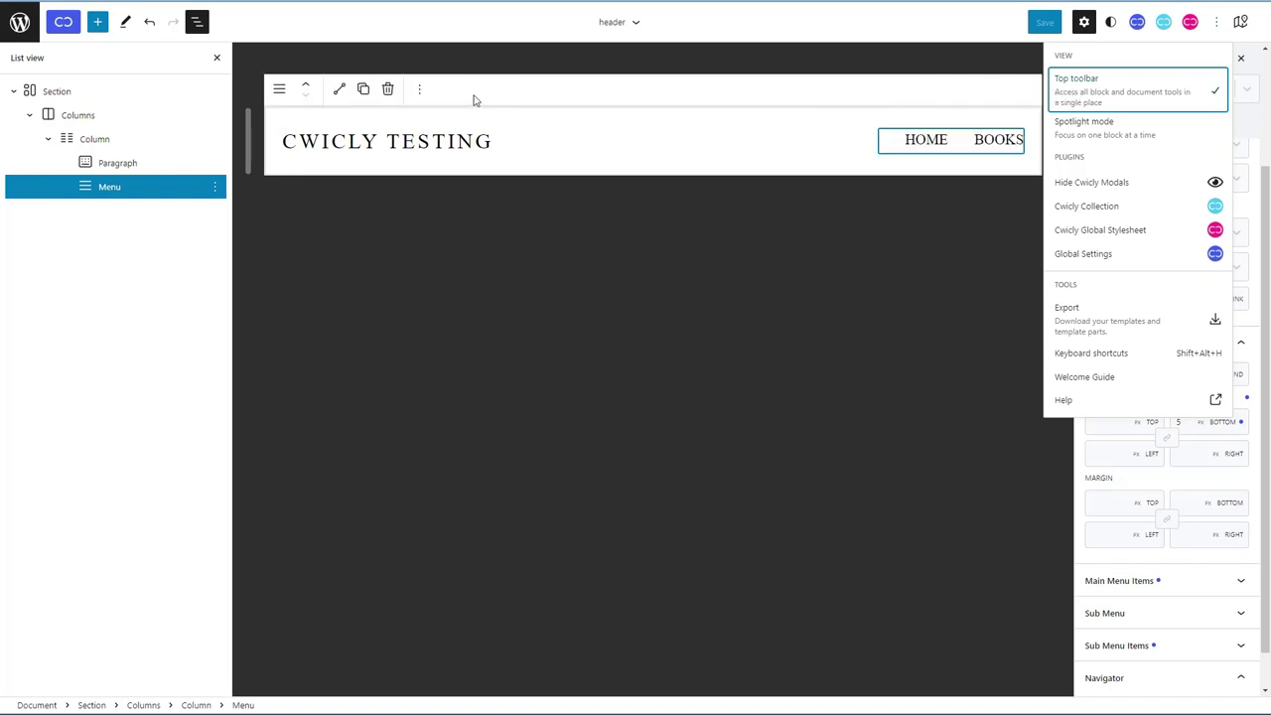
Step: Save the header template part
click(1045, 22)
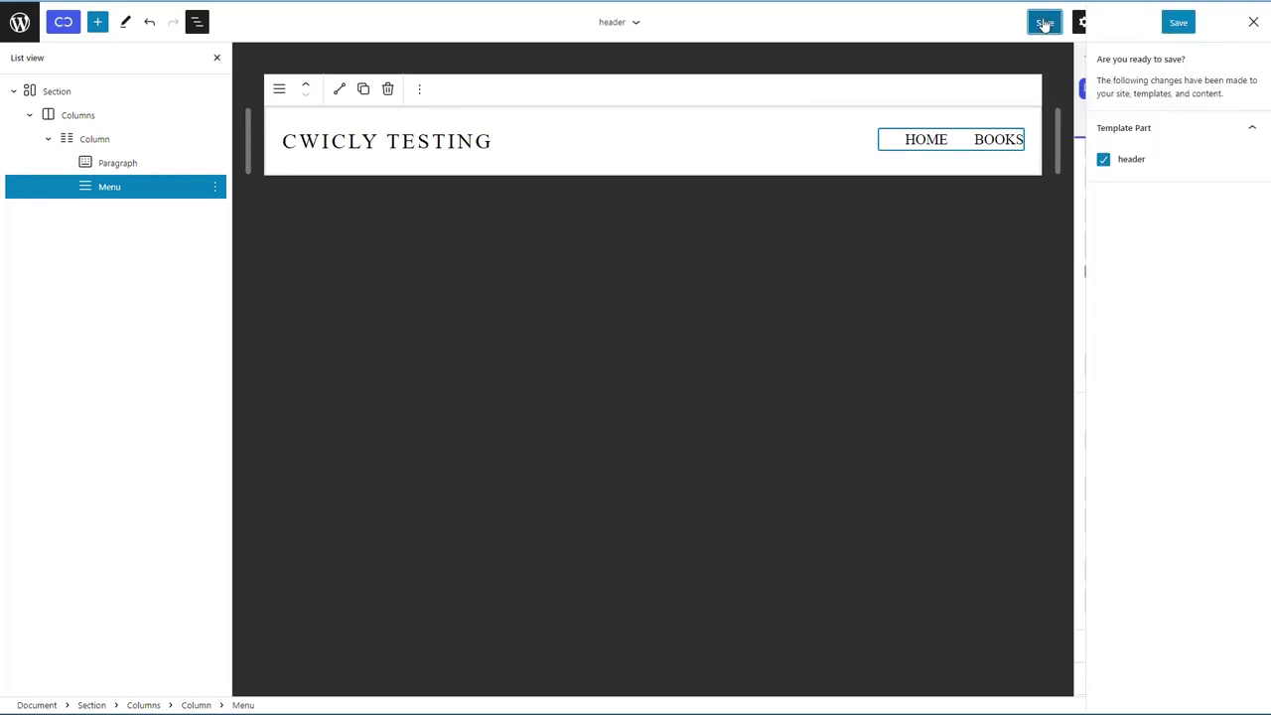
click(1176, 24)
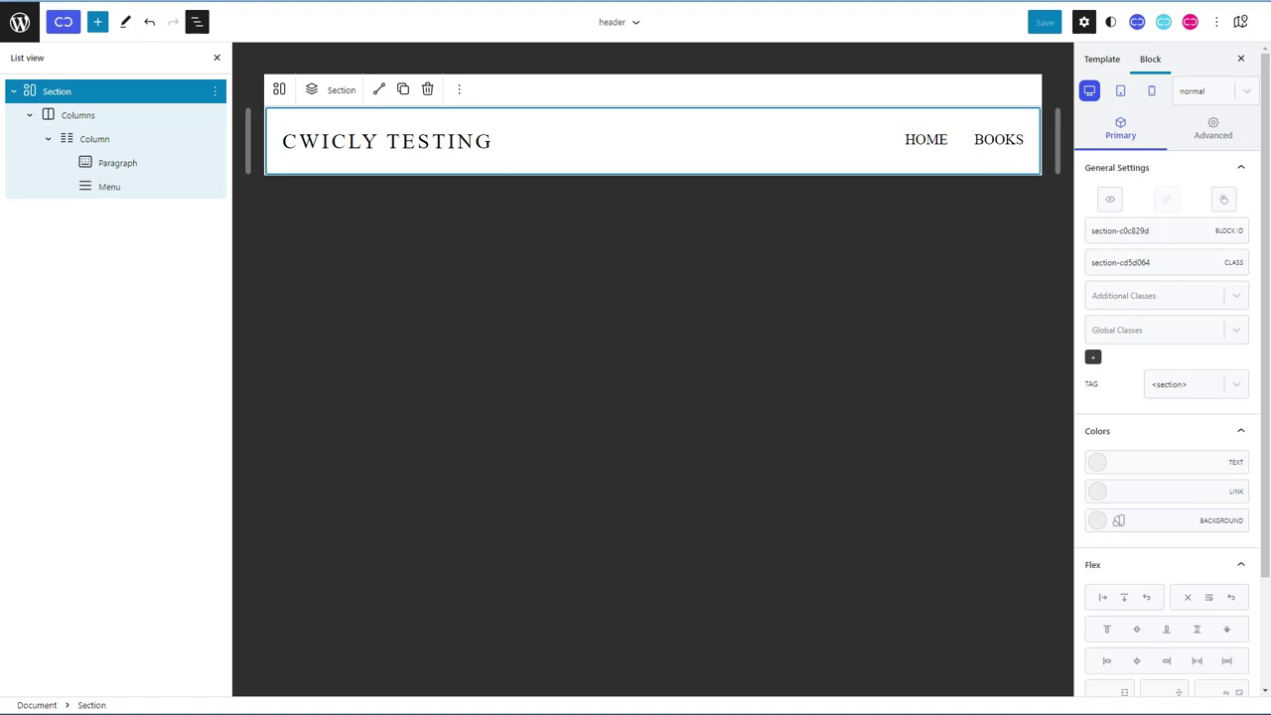
Step: Set the Columns block's tablet layout to flex display, row direction and centred item alignment, and save the header
click(88, 114)
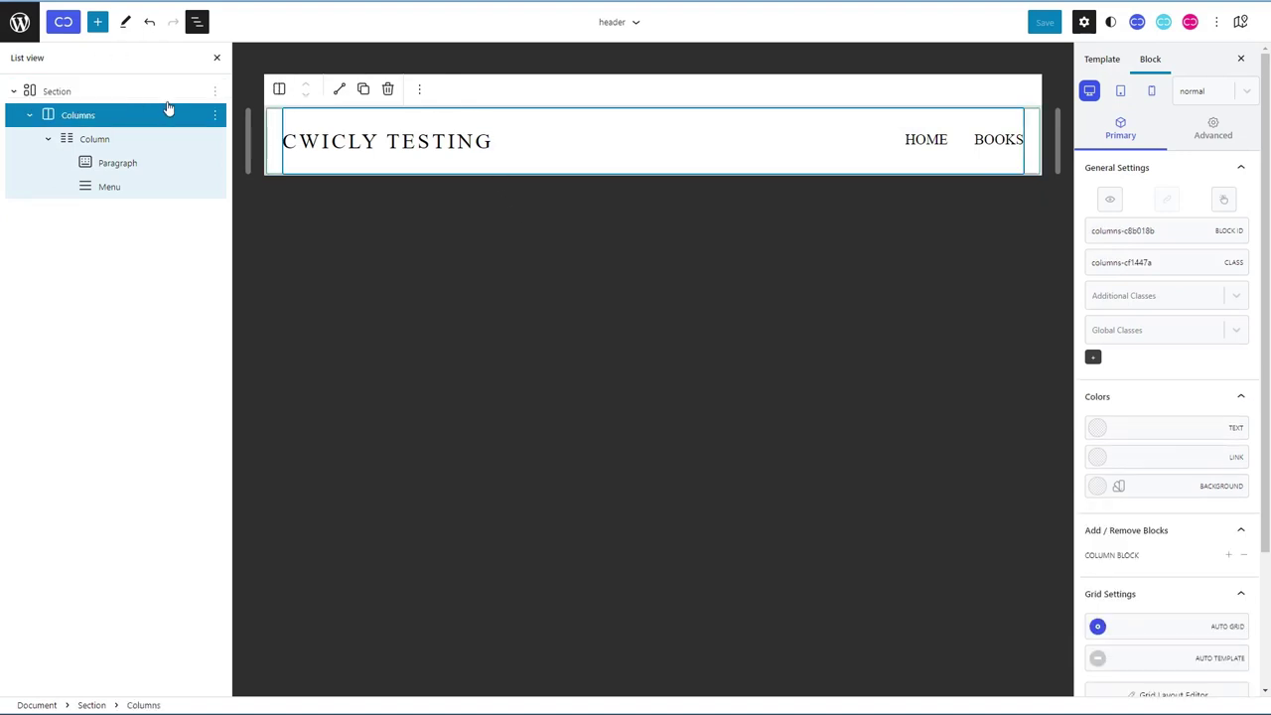
click(72, 93)
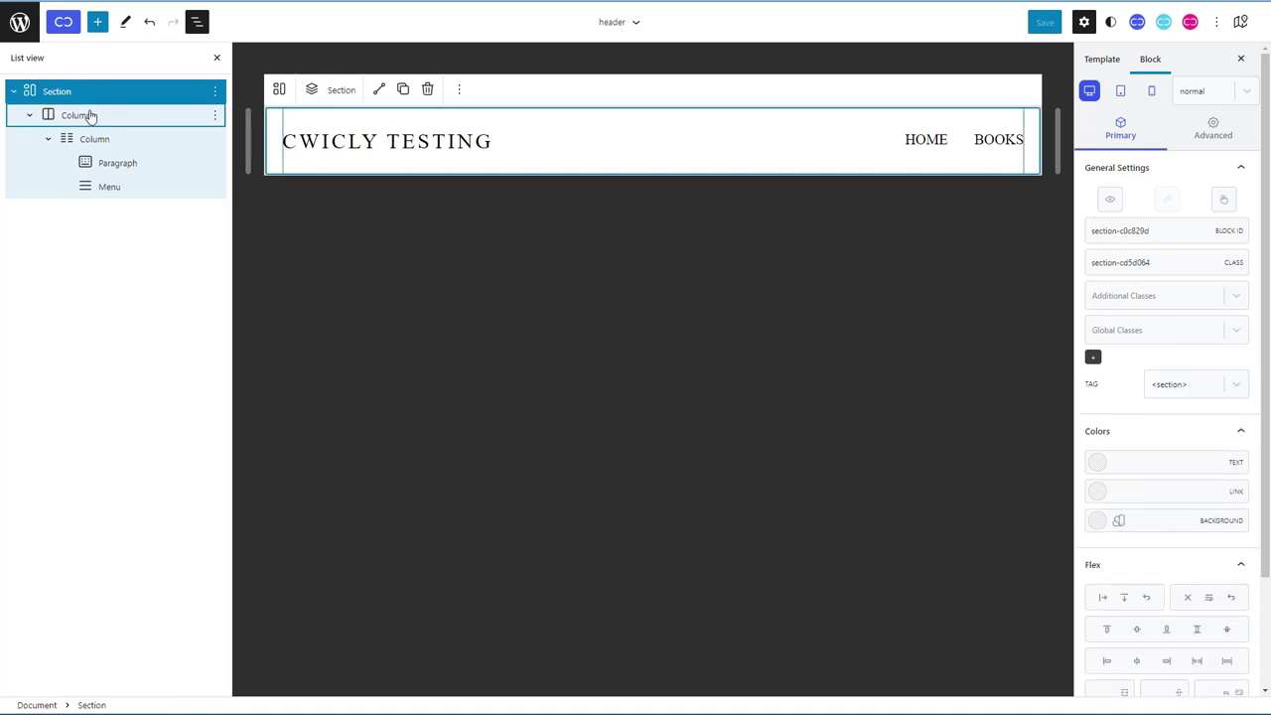
click(87, 116)
click(1121, 92)
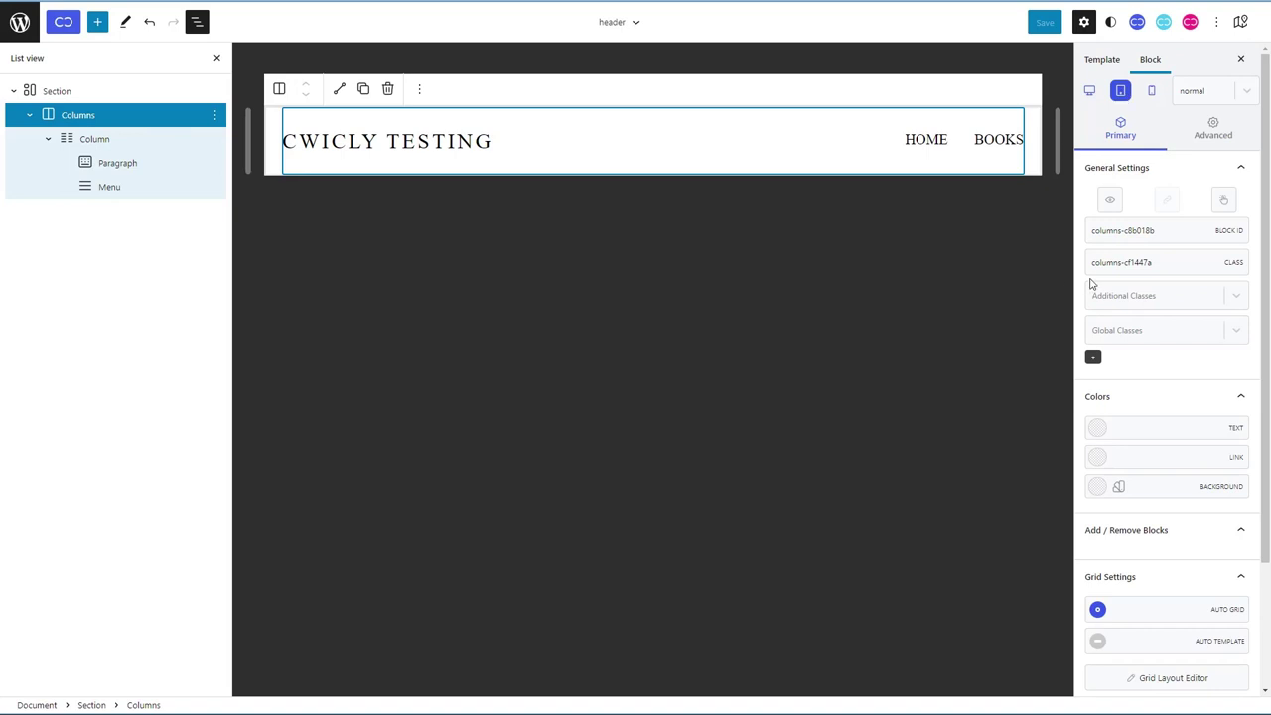
click(1214, 129)
click(1205, 234)
click(1197, 265)
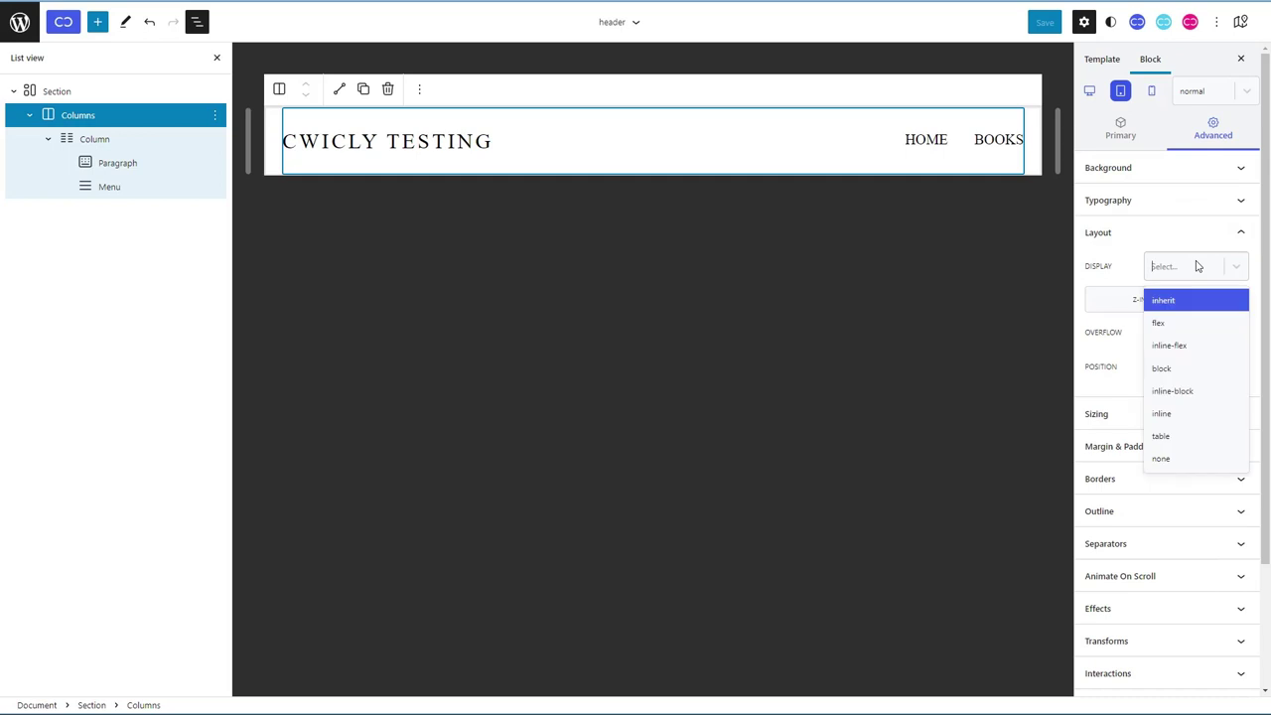
click(1163, 299)
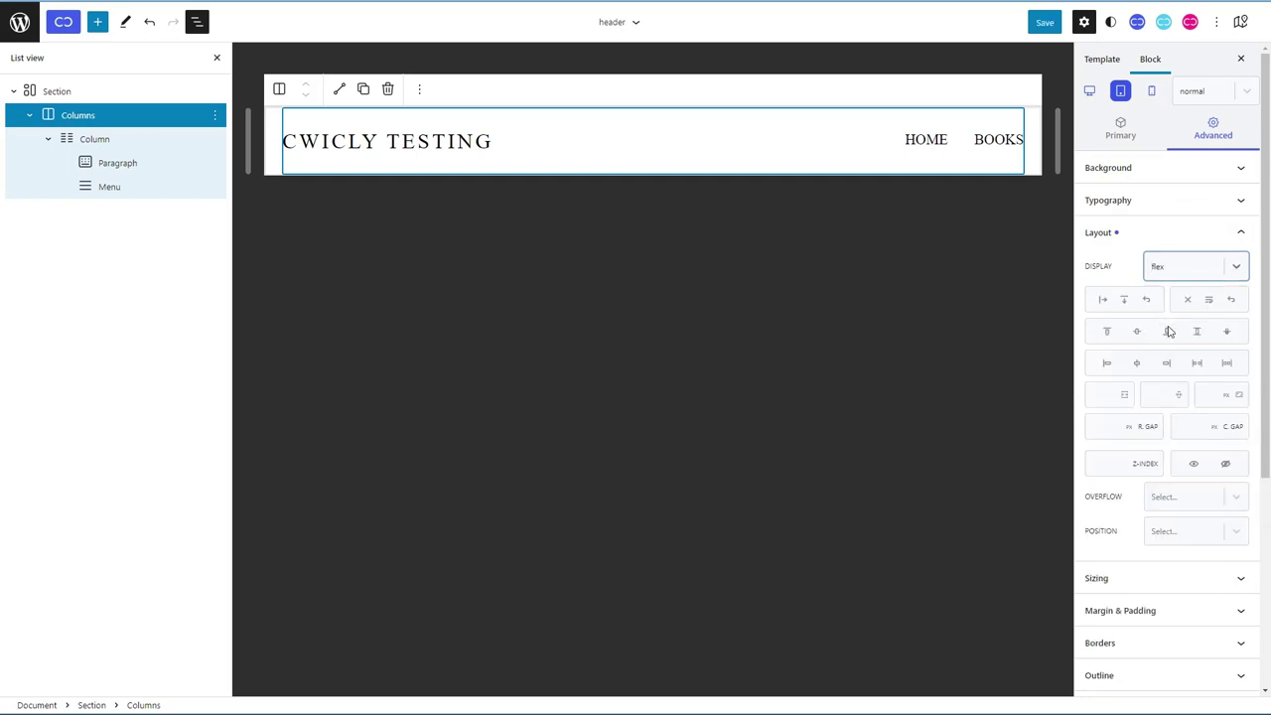
click(1103, 303)
click(1138, 333)
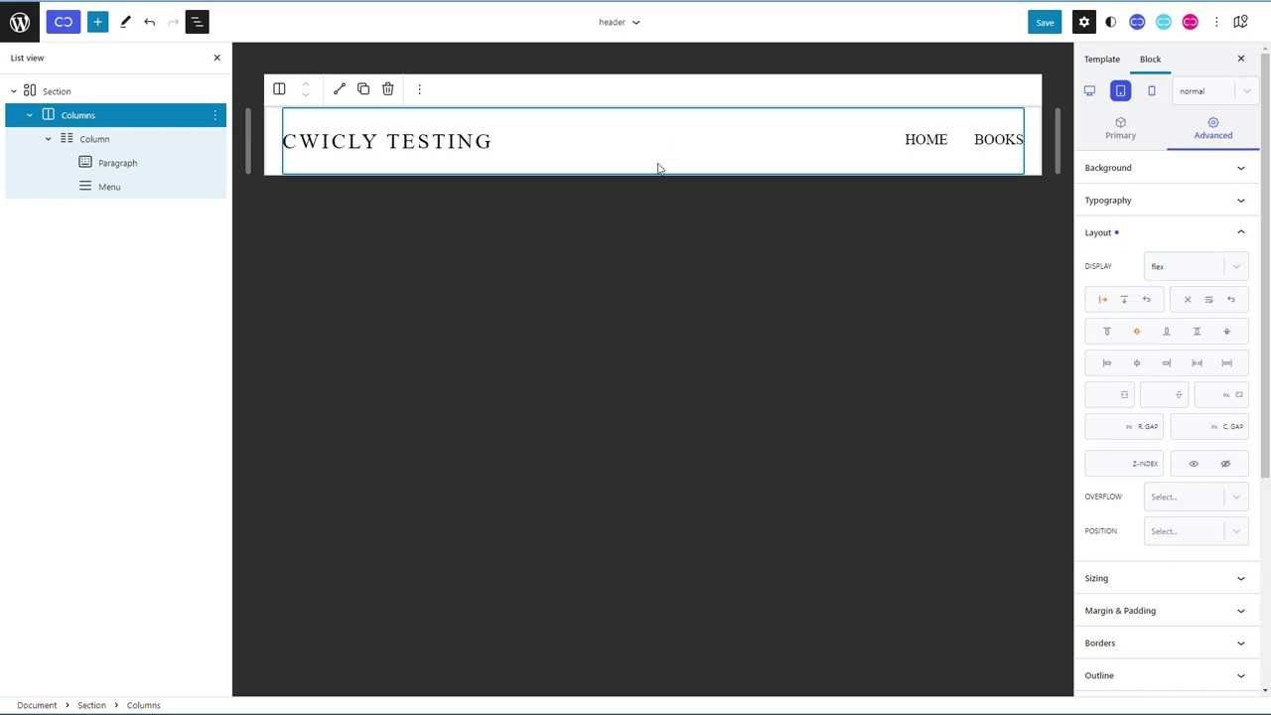
click(1045, 24)
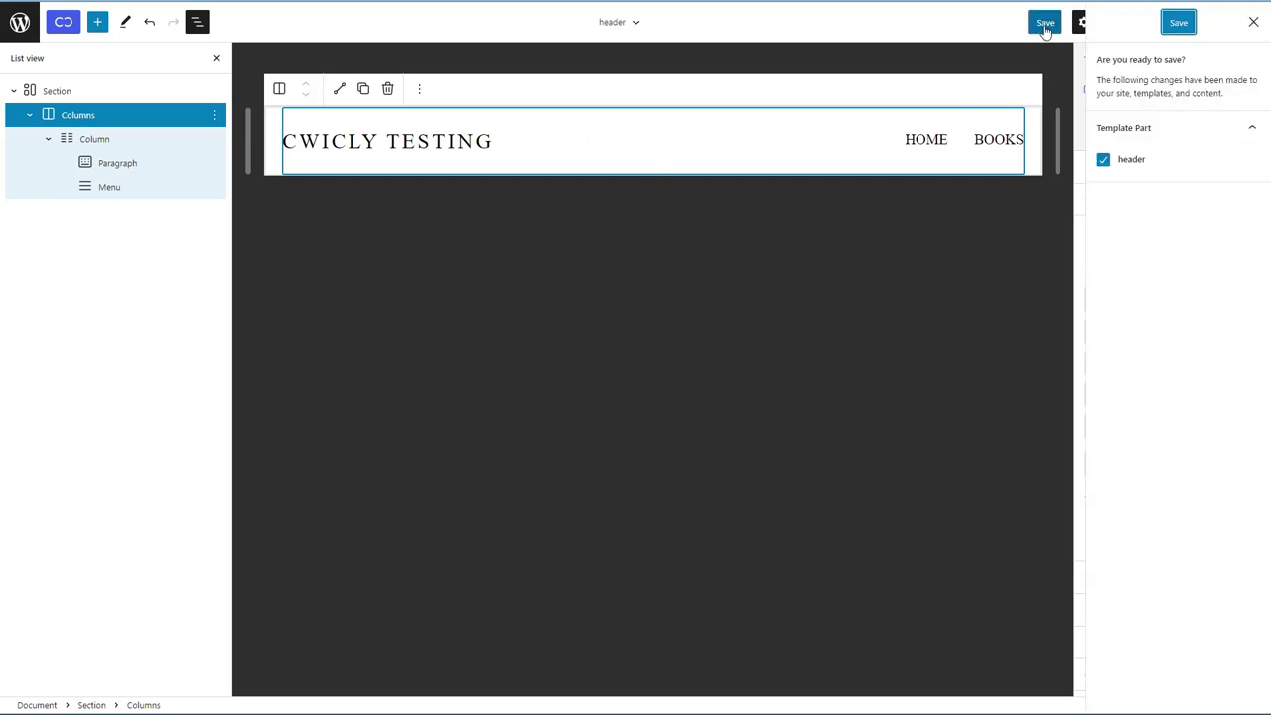
click(1180, 23)
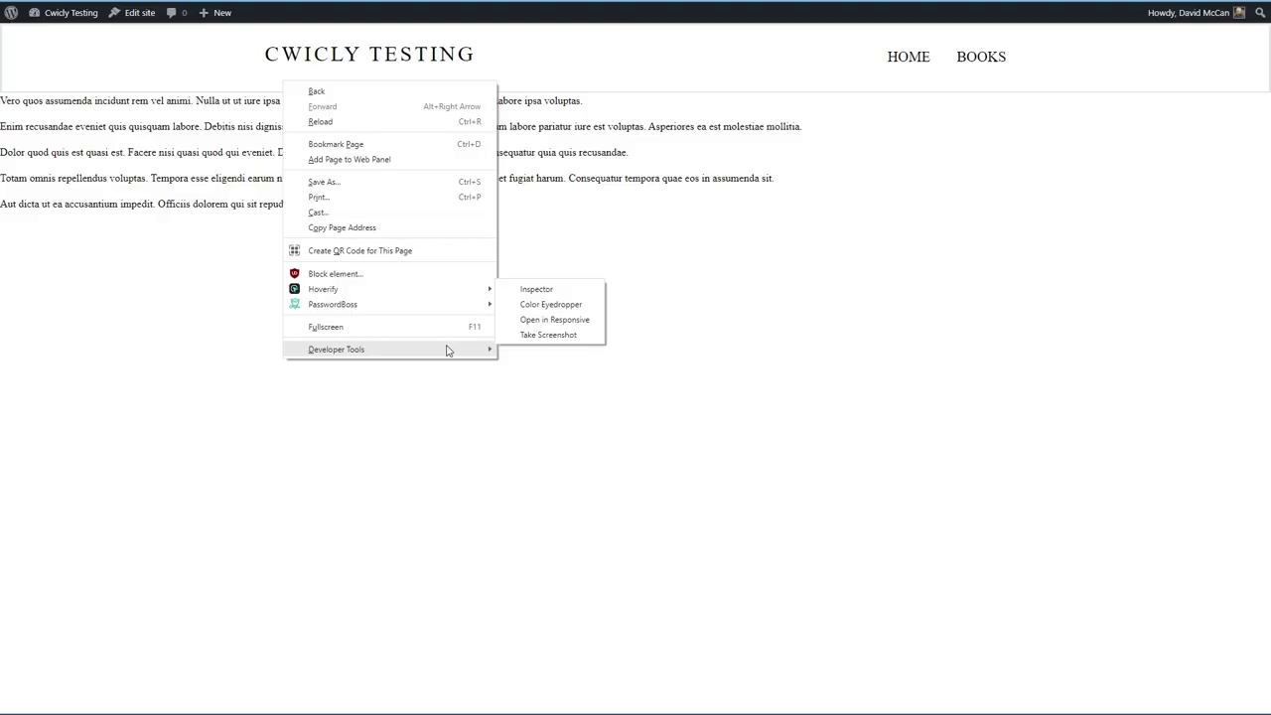
Step: Examine the header on the front-end page with the browser's developer tools
mouse_move(477, 349)
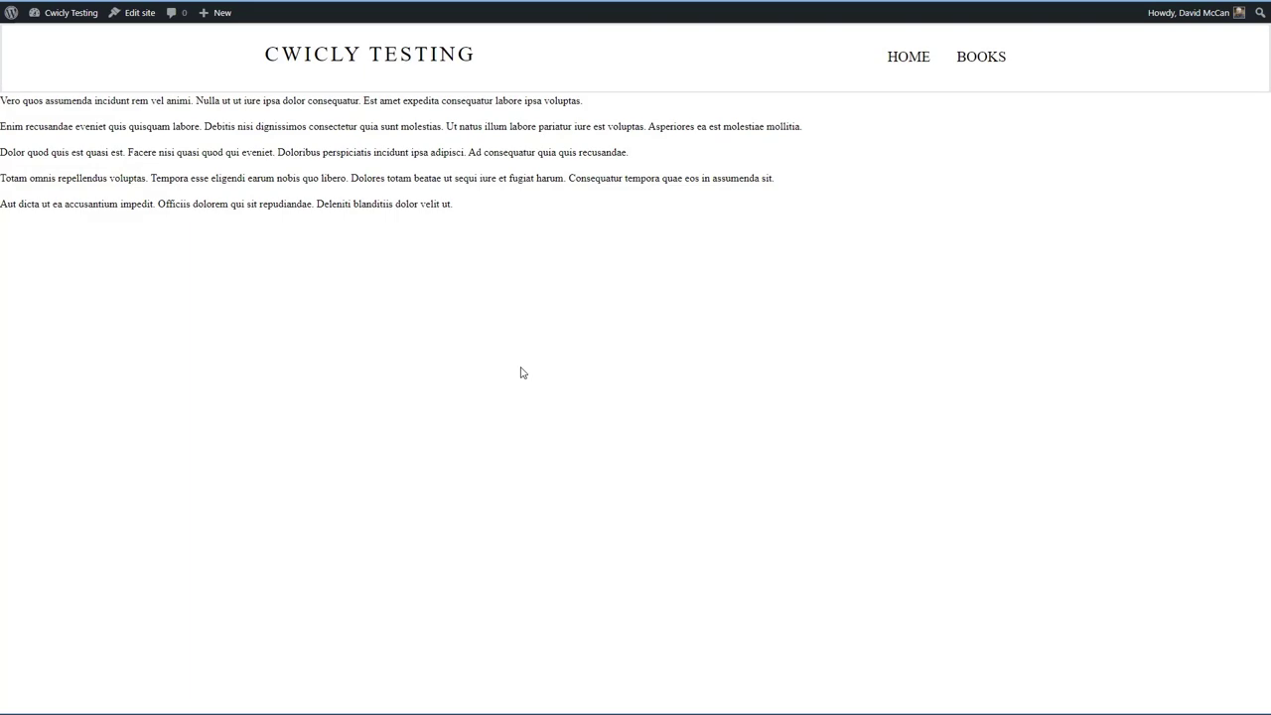
key(ctrl+shift+i)
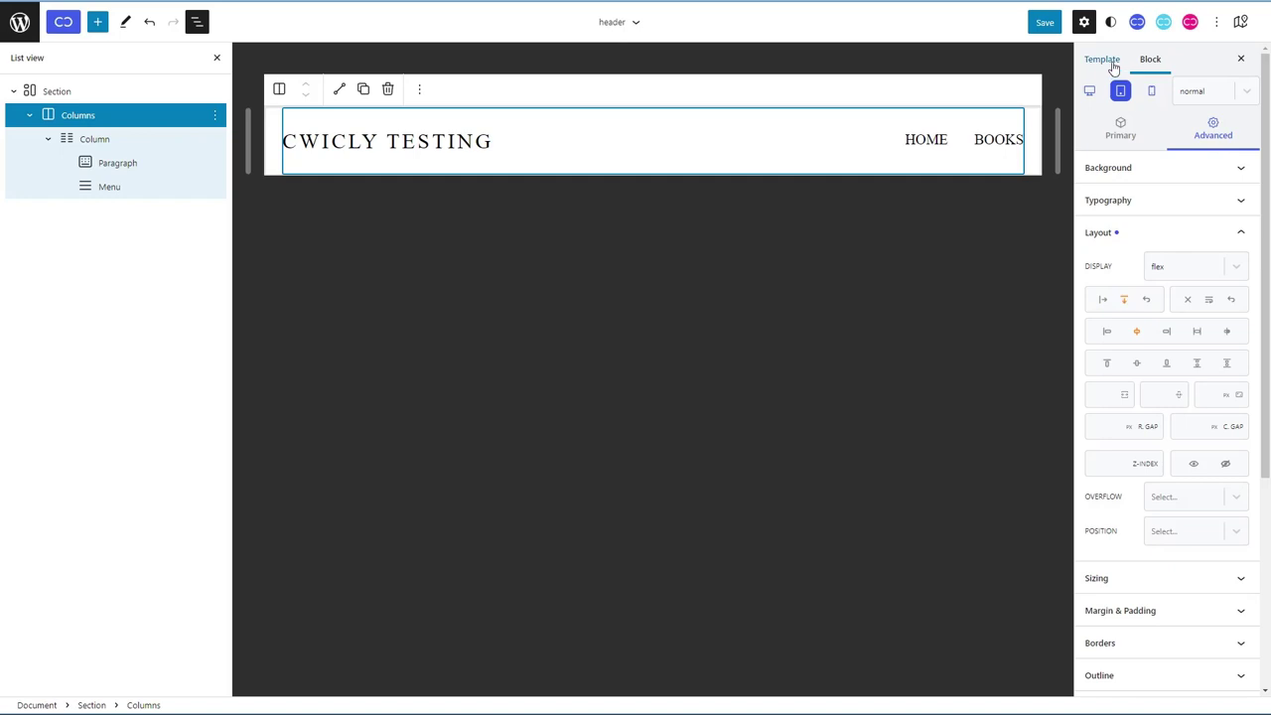
Step: Save the header, clear the Columns block's tablet direction and alignment, and set its tablet display to inherit
click(1045, 22)
click(1176, 21)
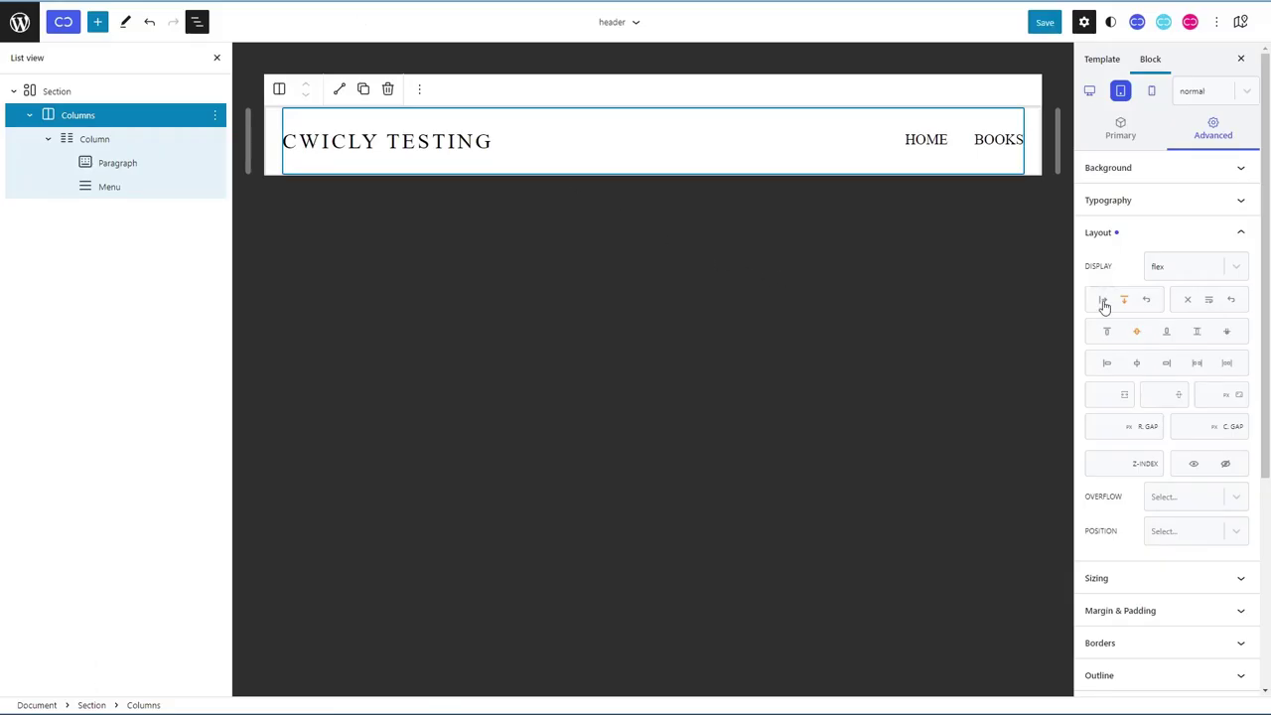
click(1190, 268)
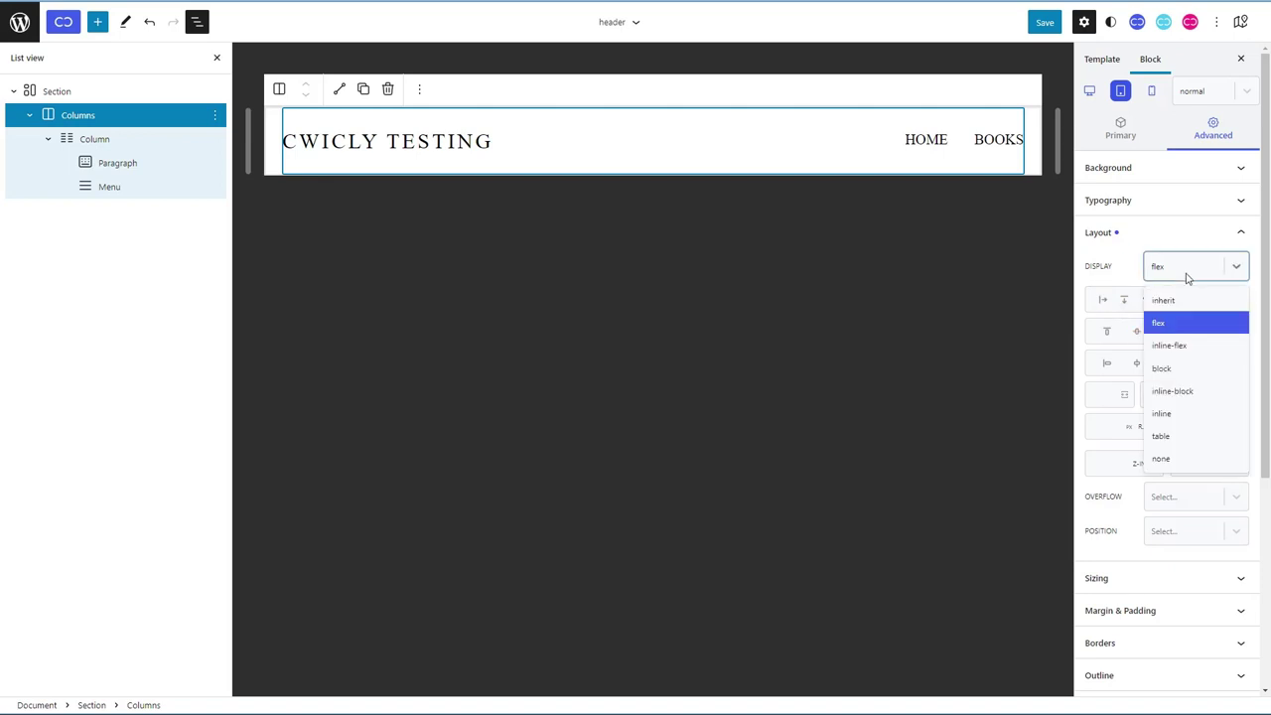
click(1172, 300)
Step: Set the Column block's tablet layout to flex display, column direction and centred item alignment, and save the header
click(1089, 91)
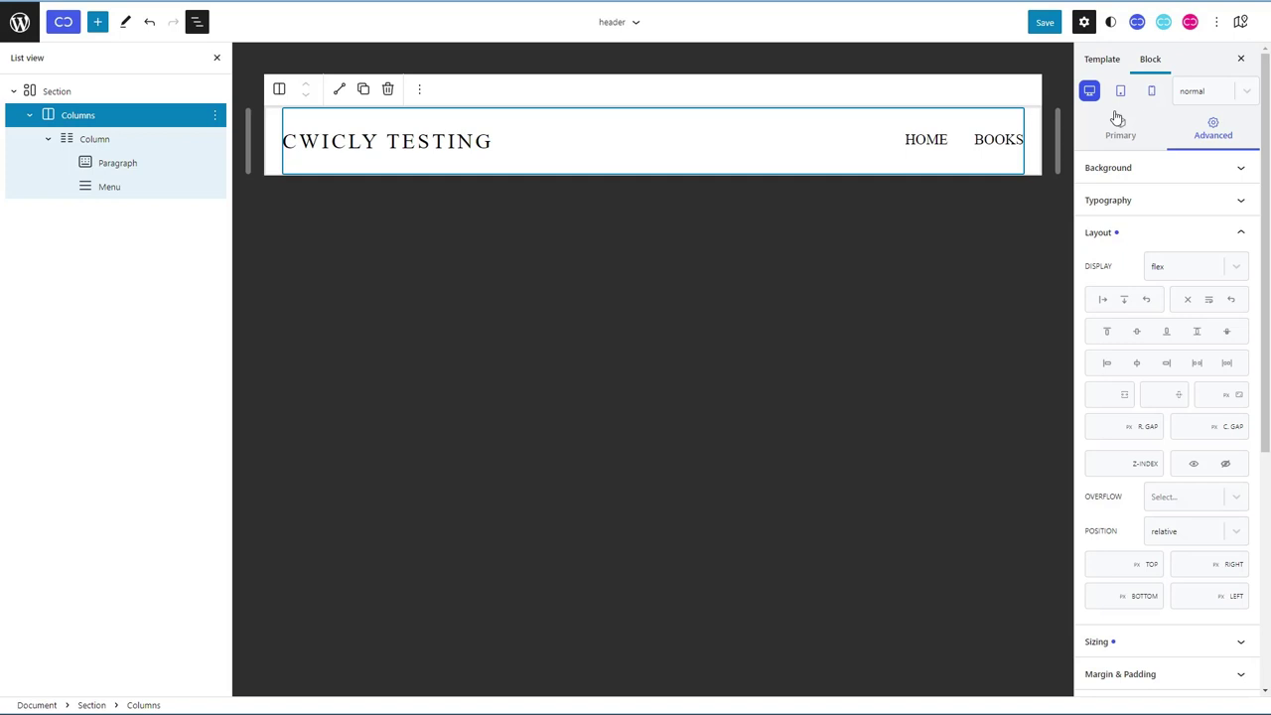
click(99, 140)
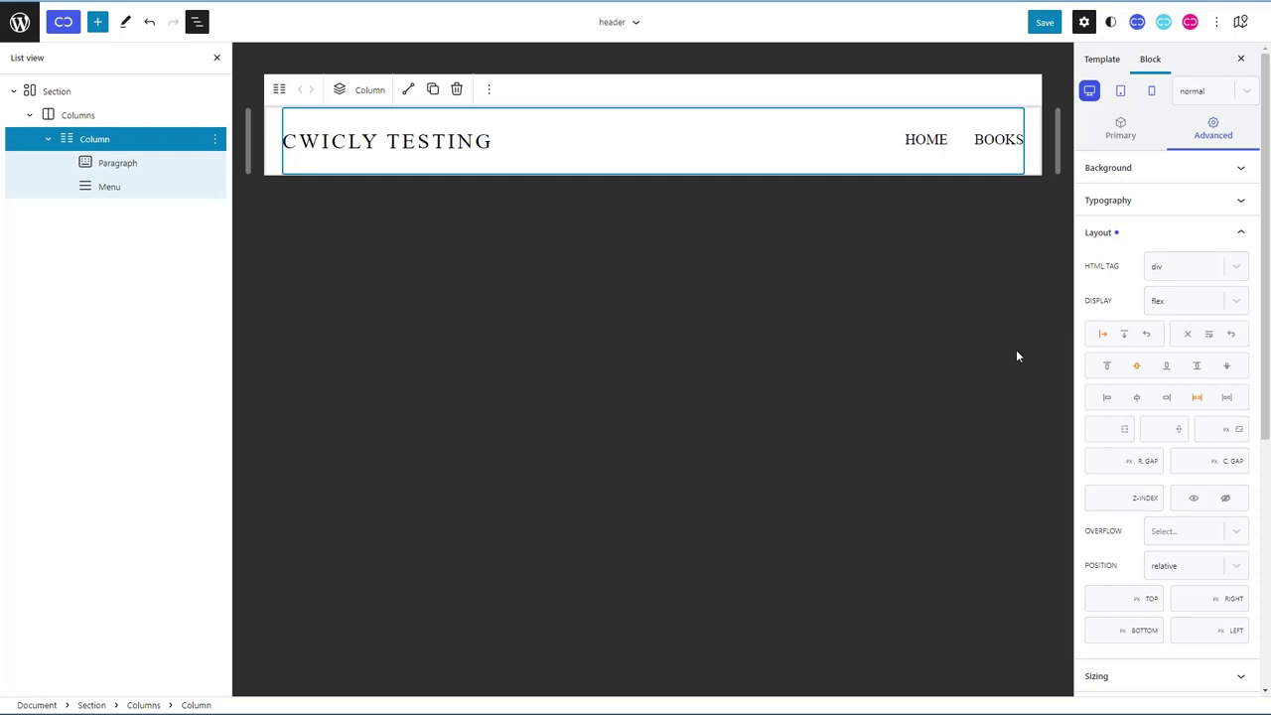
click(1122, 93)
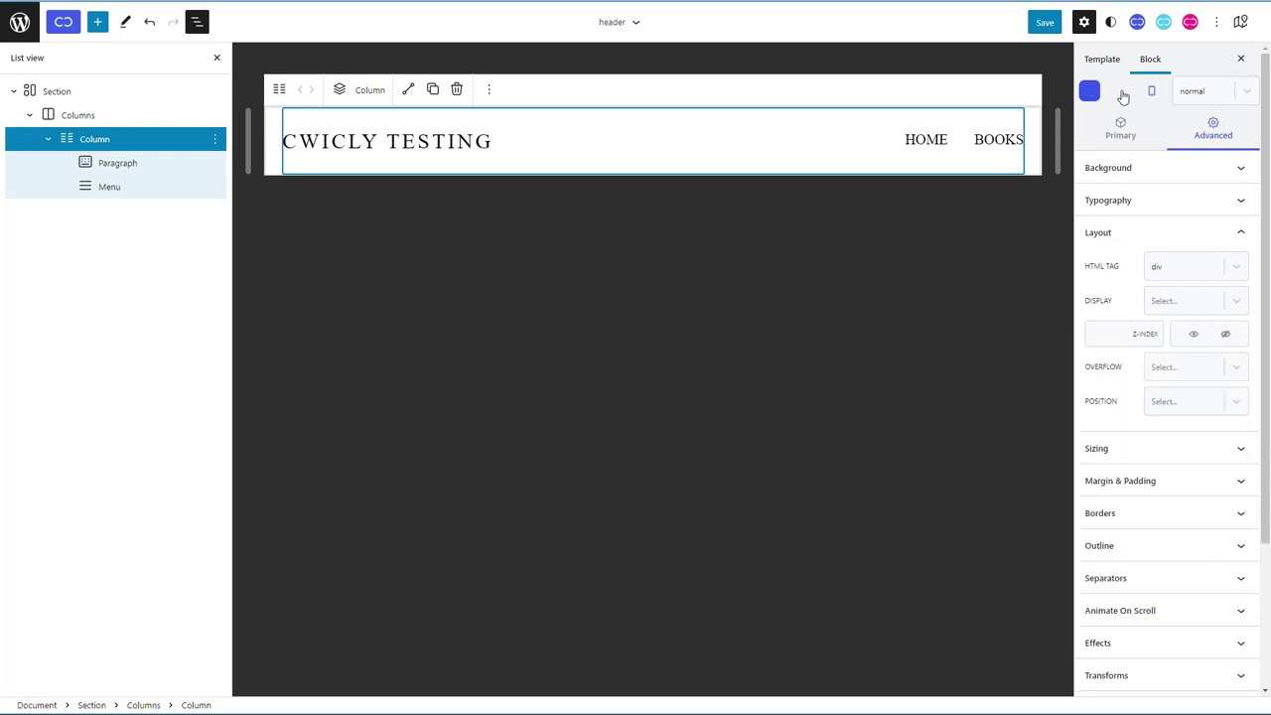
click(1188, 303)
click(1163, 355)
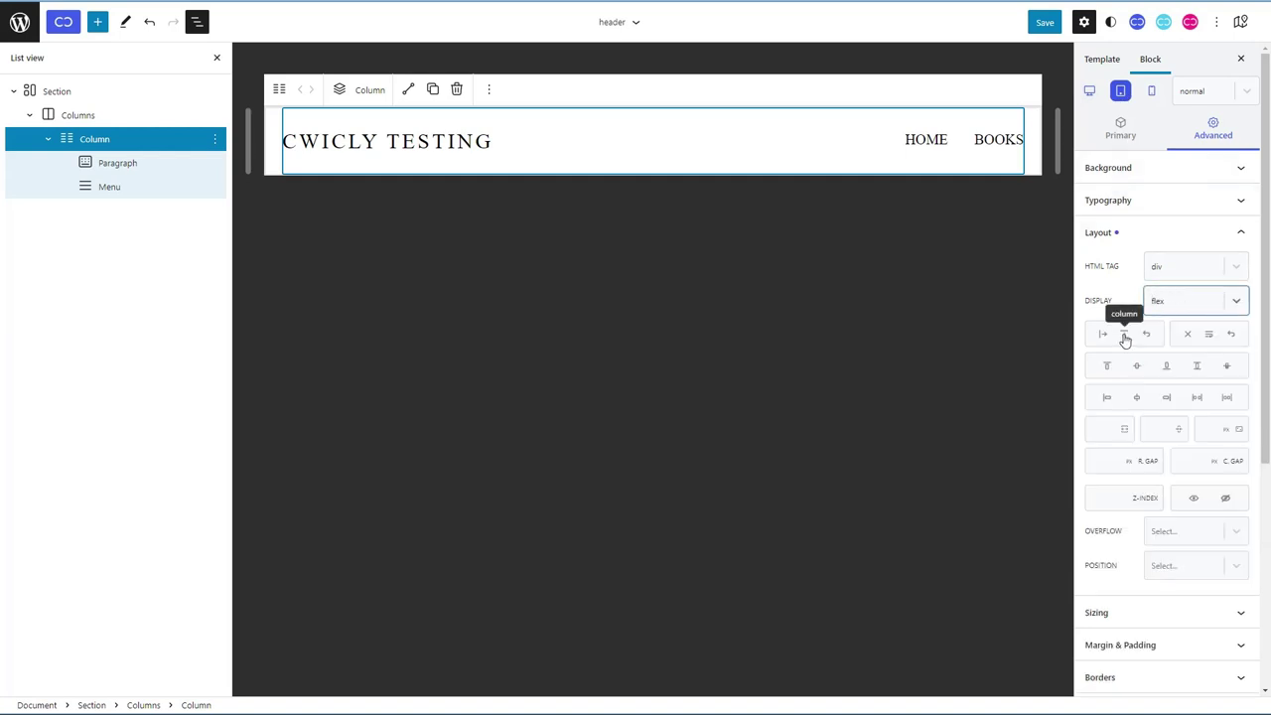
click(1125, 337)
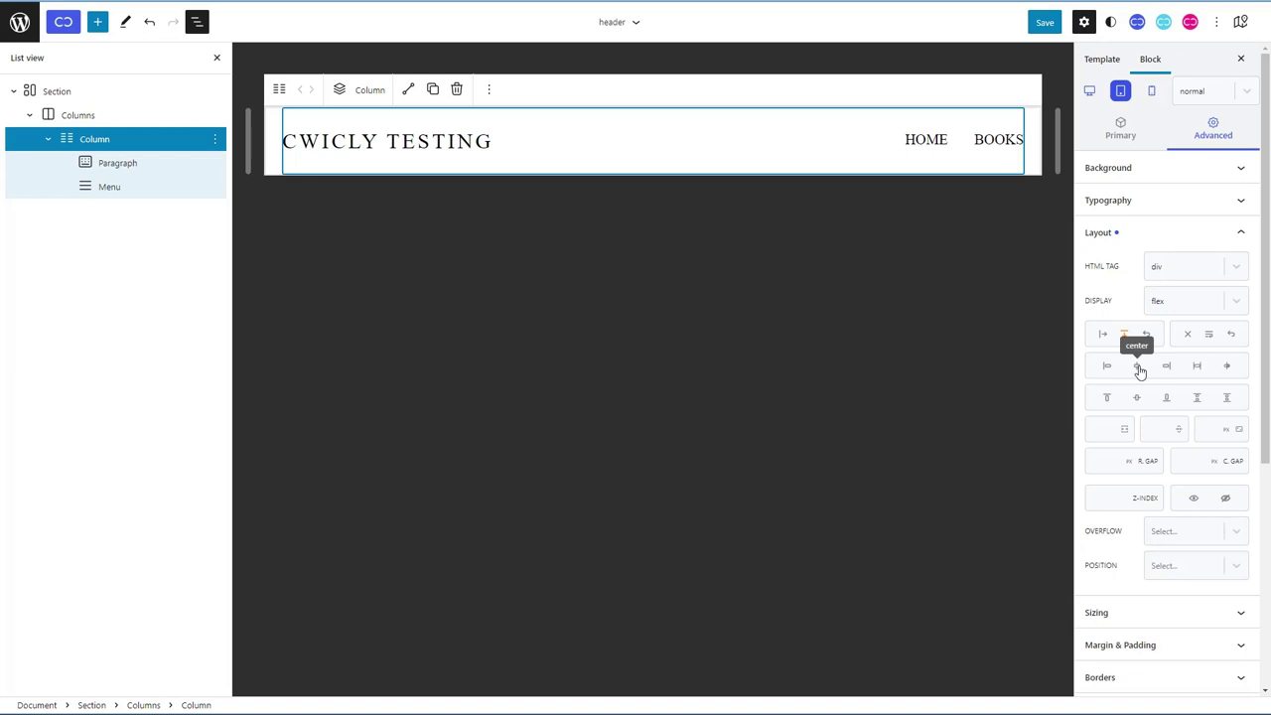
click(1139, 368)
click(1045, 22)
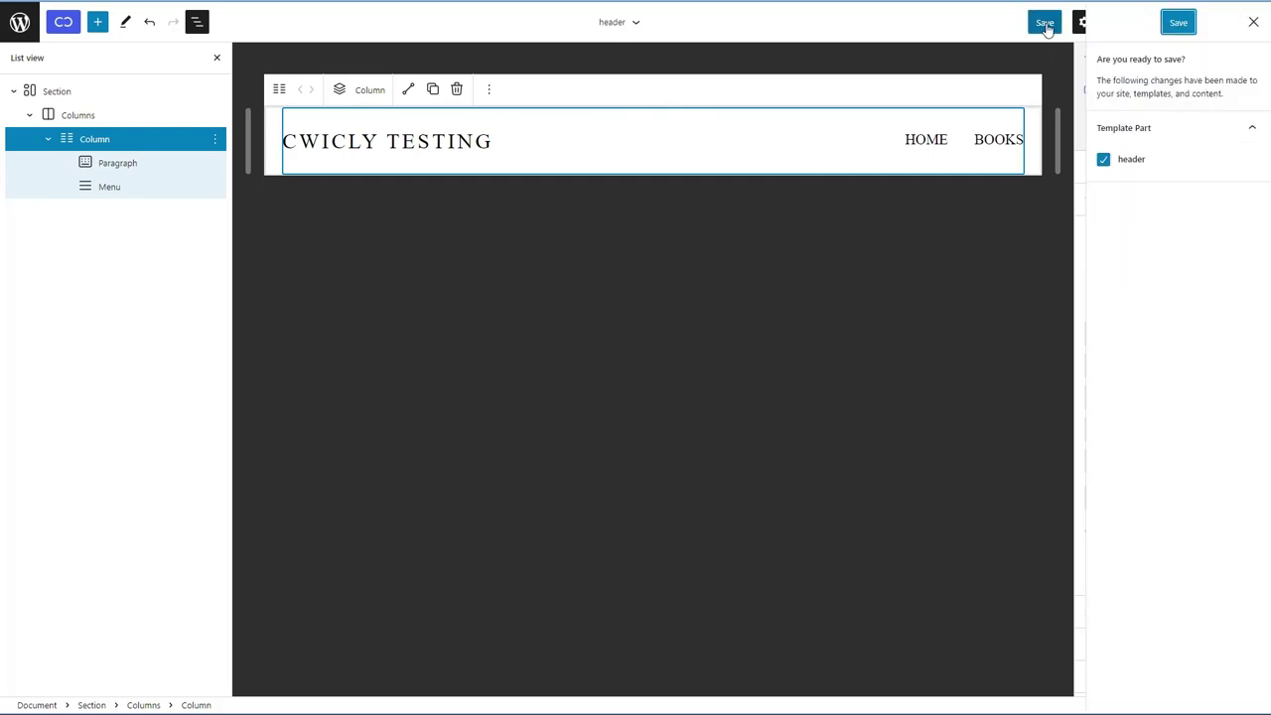
click(1170, 26)
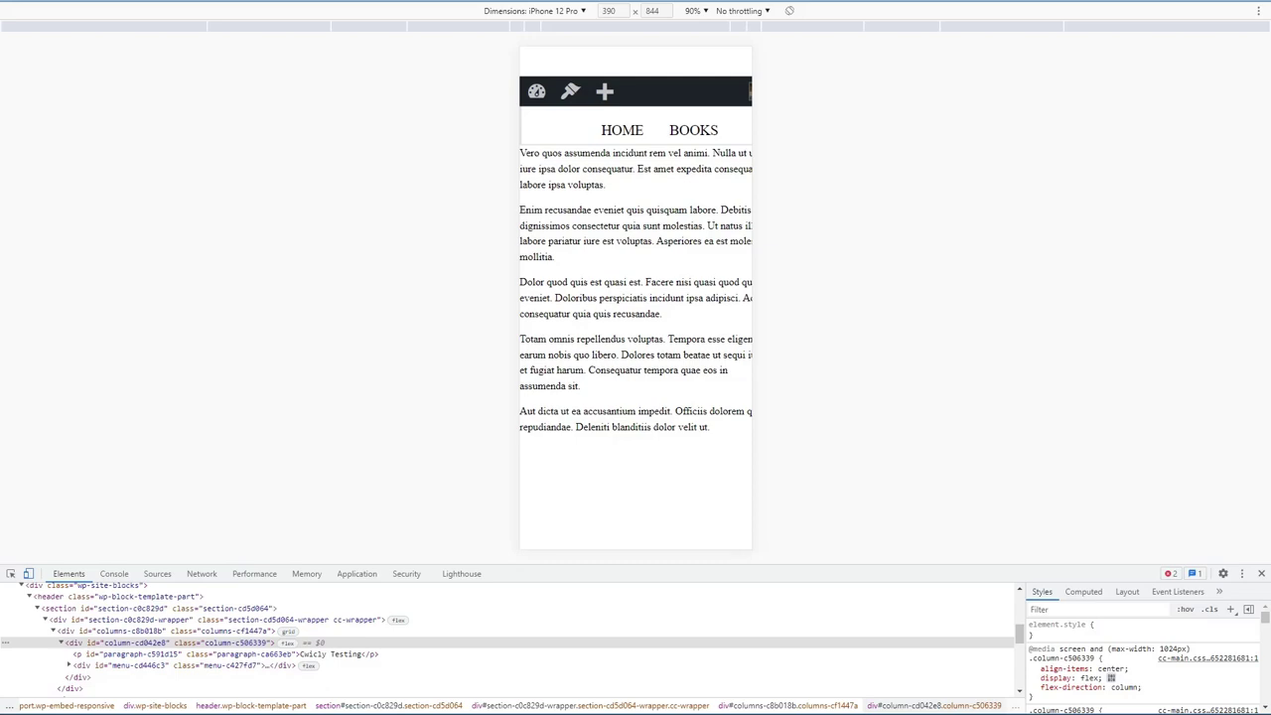
Step: Open the front-end page in a private browser window and inspect it with the developer tools
click(47, 1)
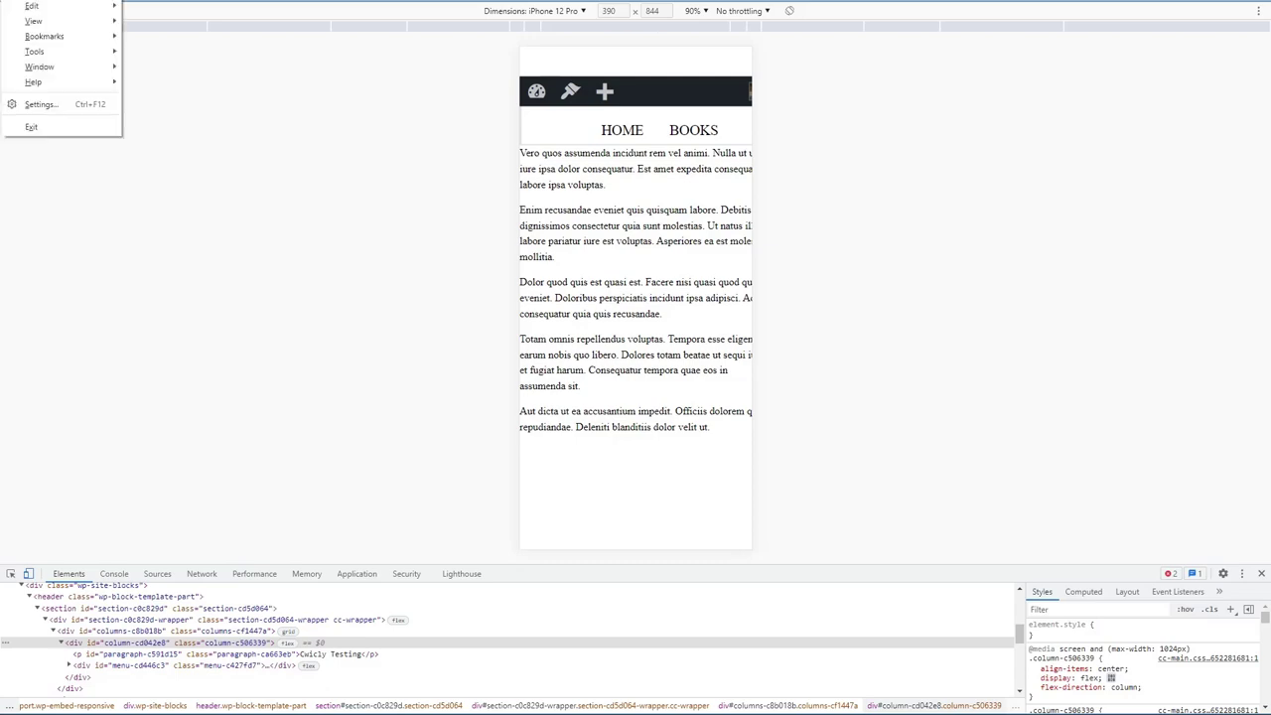
mouse_move(40, 1)
click(167, 4)
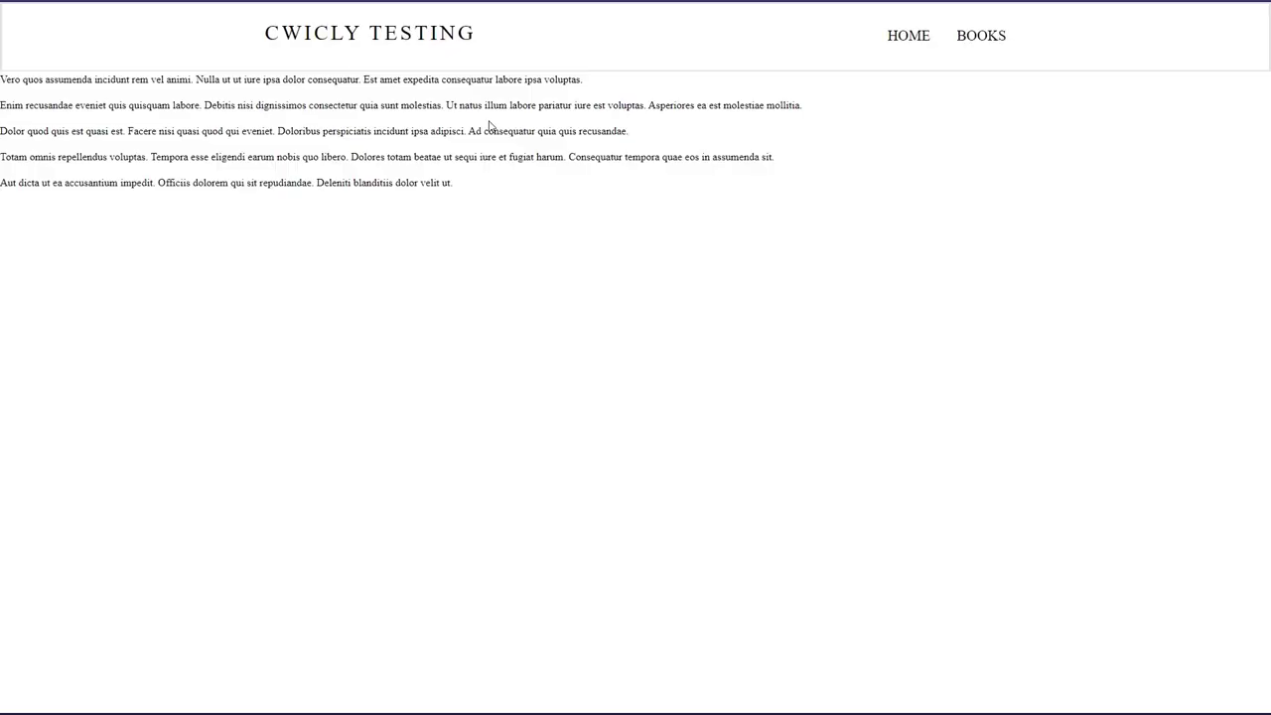
right_click(518, 243)
mouse_move(646, 450)
click(732, 482)
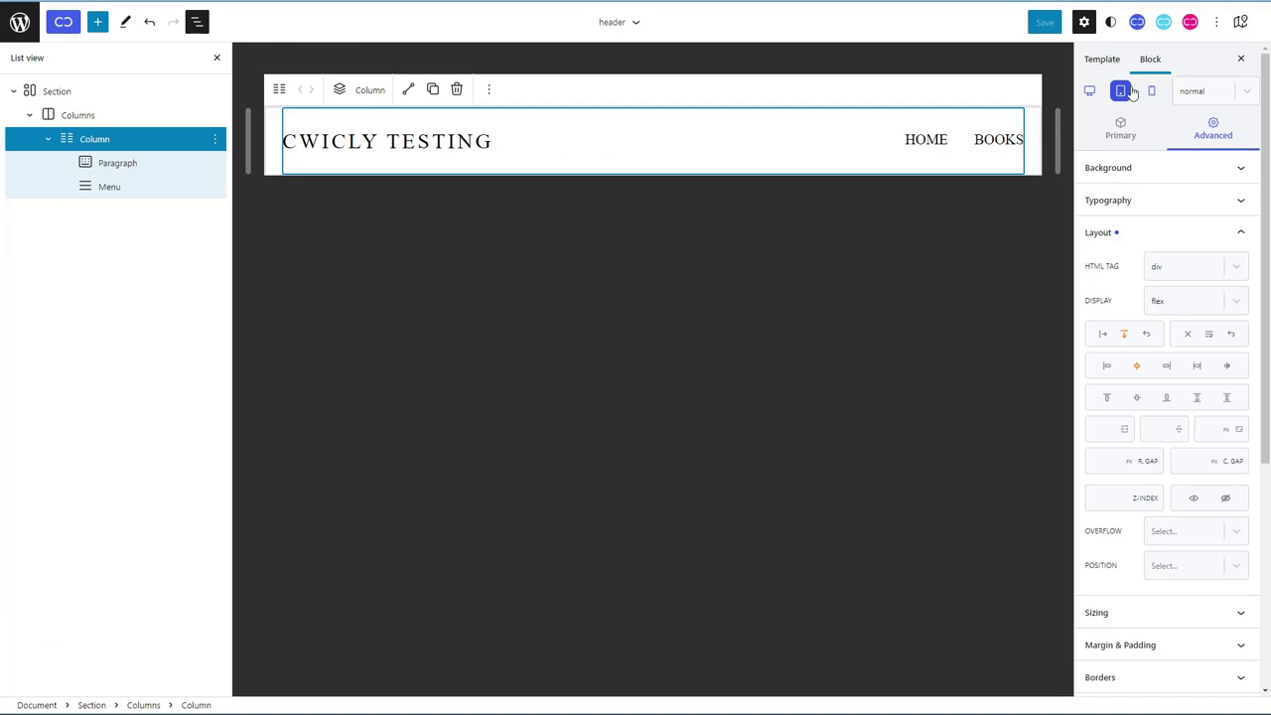
Step: Give the Menu block's main menu items 20 px of left and right padding, save the header and reload the mobile preview
click(927, 138)
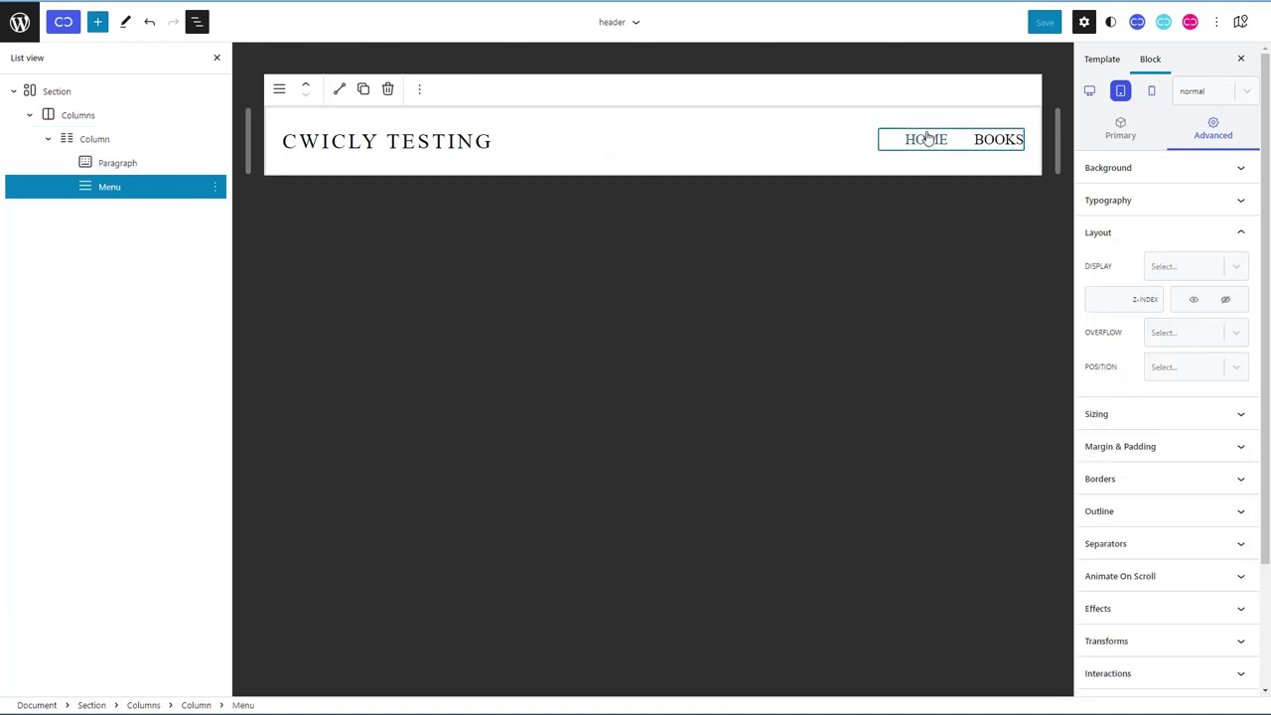
click(1120, 129)
click(1252, 527)
scroll(1169, 514, down, 3)
click(1242, 499)
scroll(1195, 500, down, 2)
click(1102, 443)
text(20)
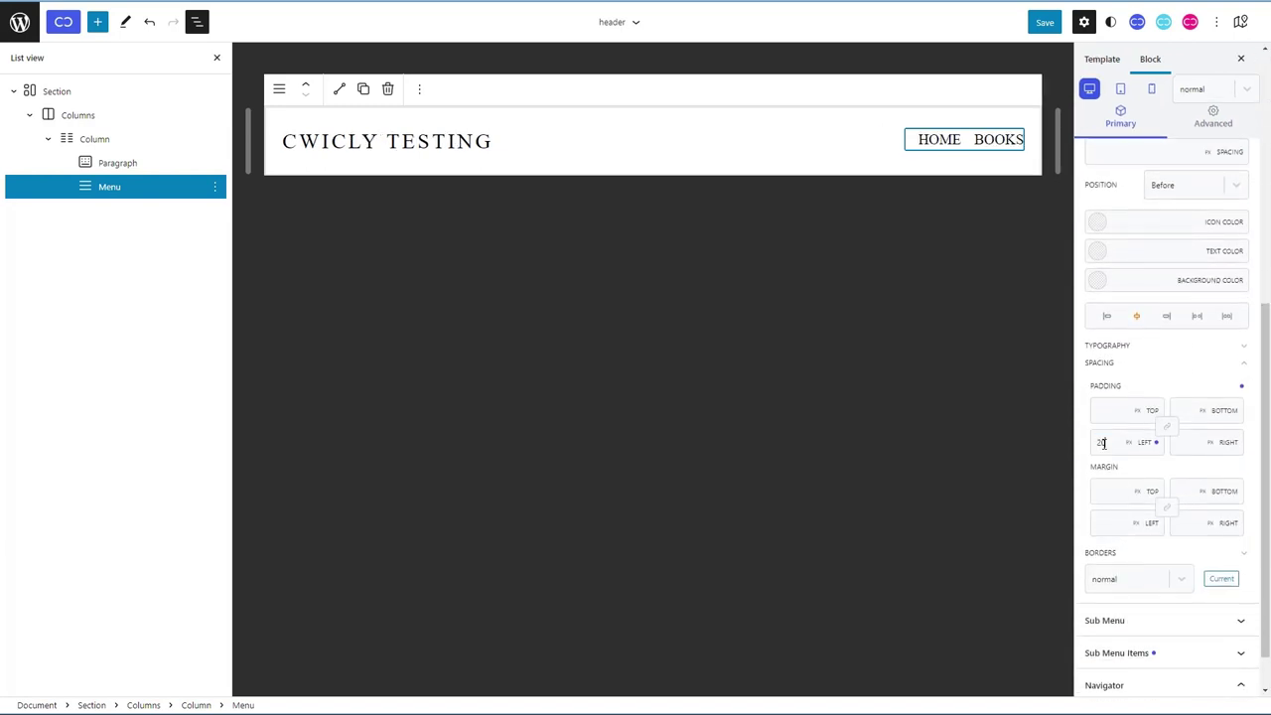
text(20)
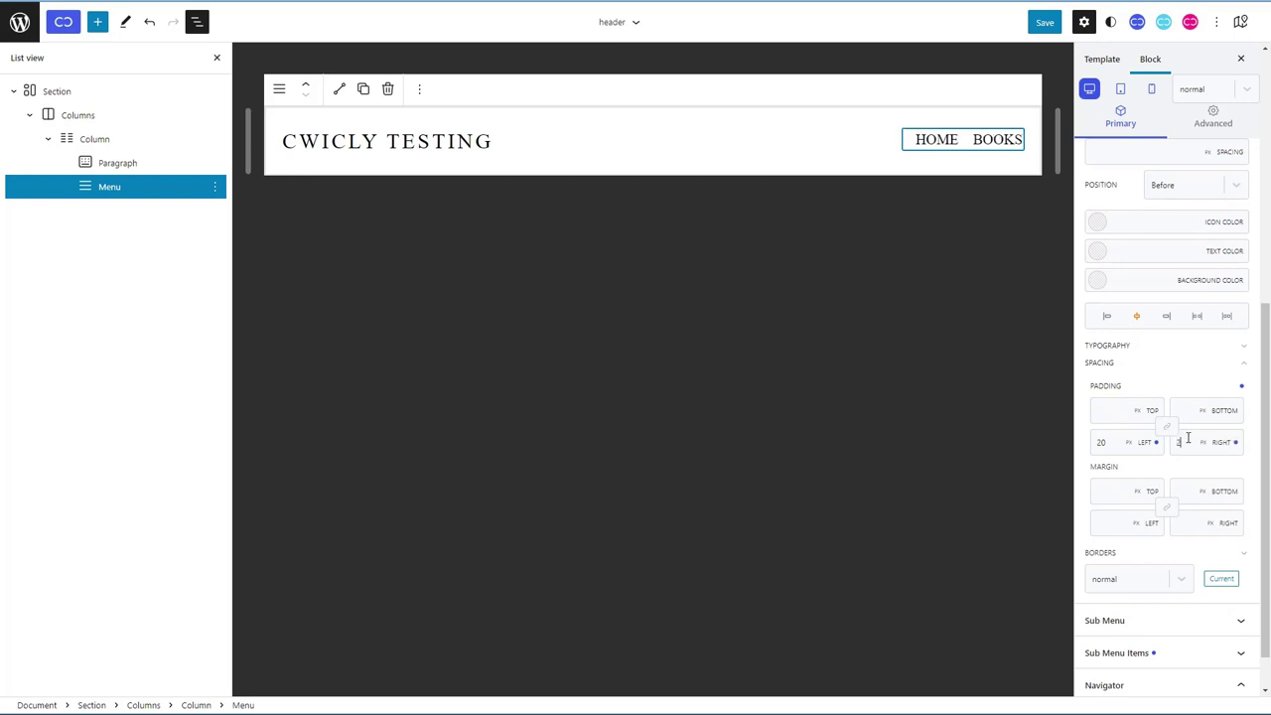
click(1046, 23)
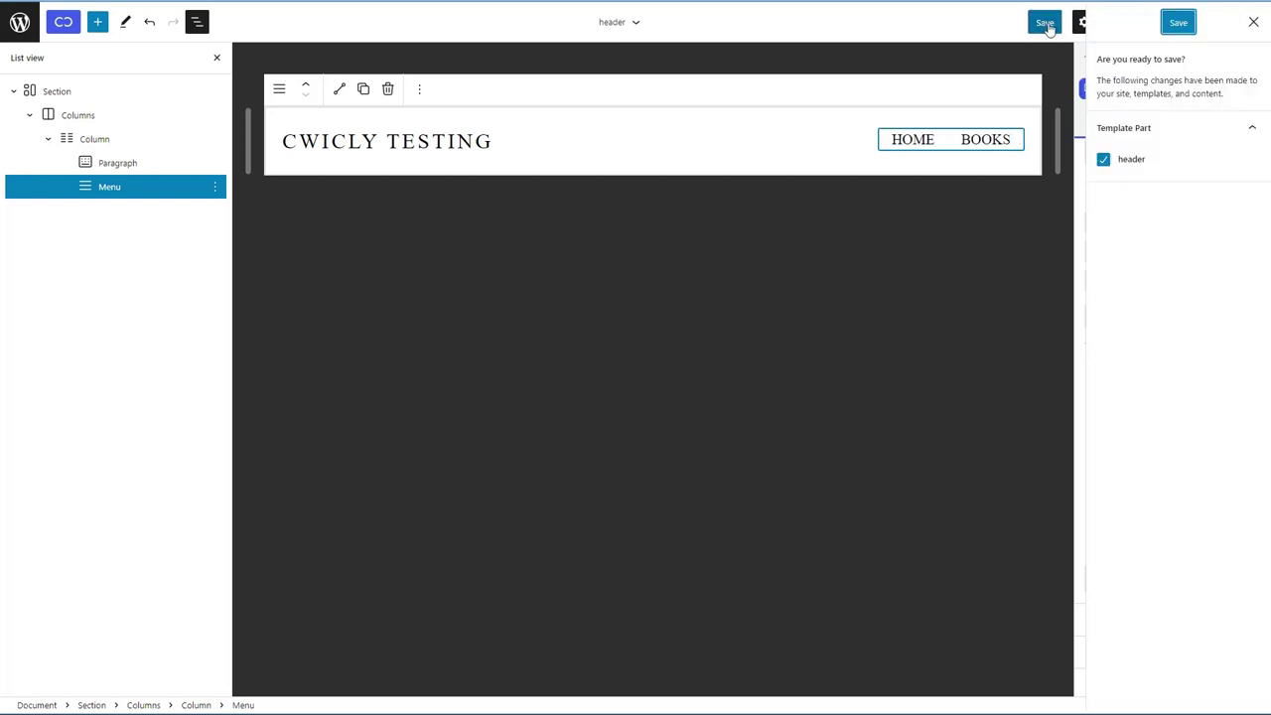
click(1182, 24)
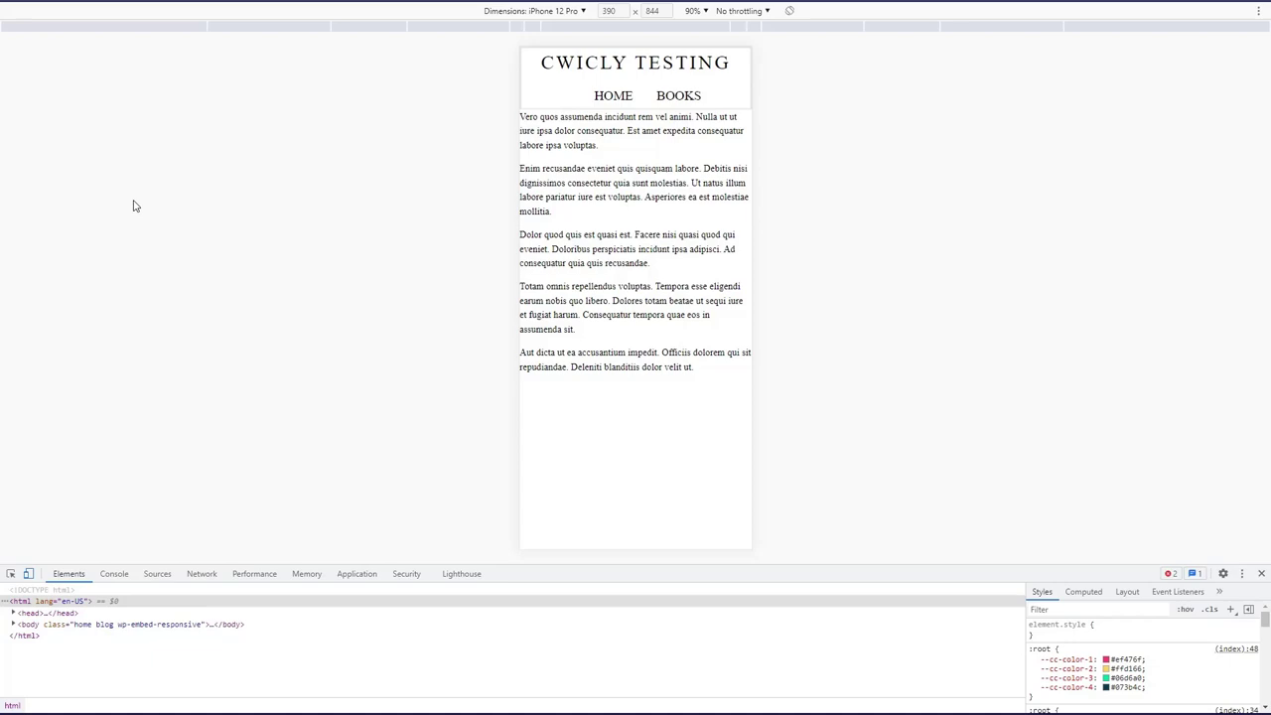
key(F5)
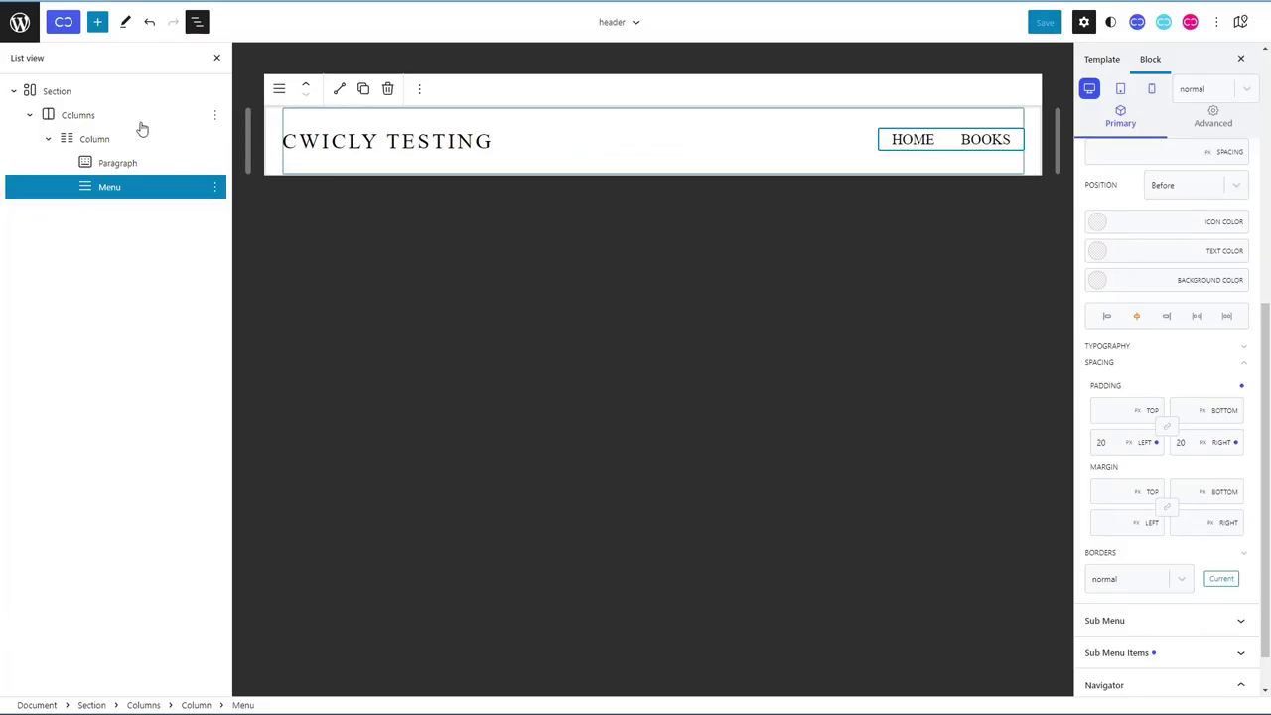
Step: Set the Column block's top margin to 15 px and save the header
click(139, 137)
text(15)
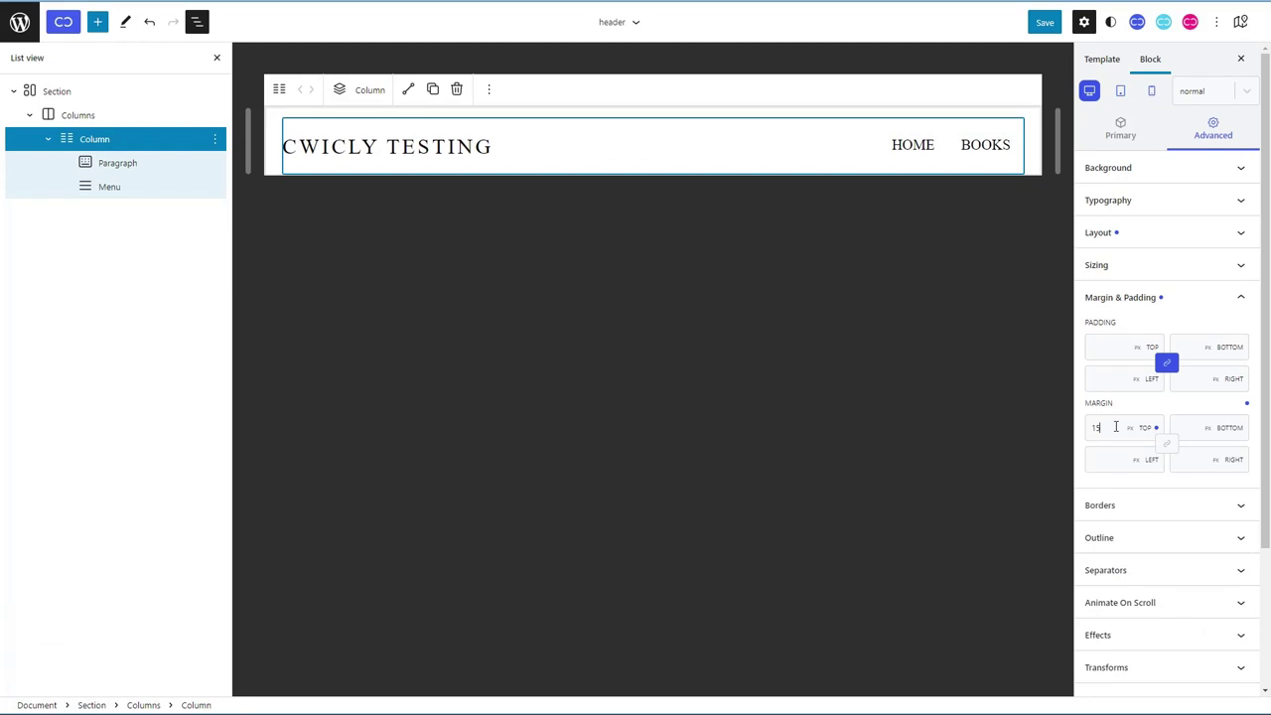
click(1055, 26)
click(1179, 24)
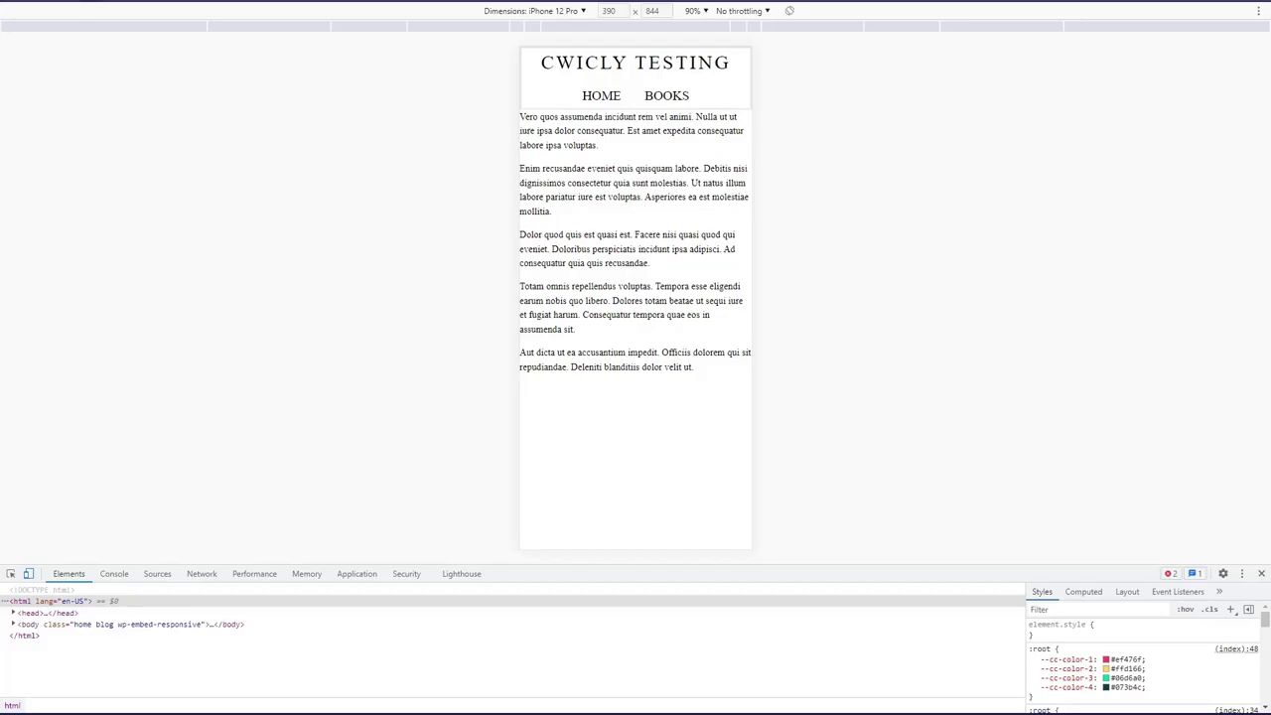
Step: Reload the mobile preview, set the Column block's bottom margin to 10 px and save the header
key(F5)
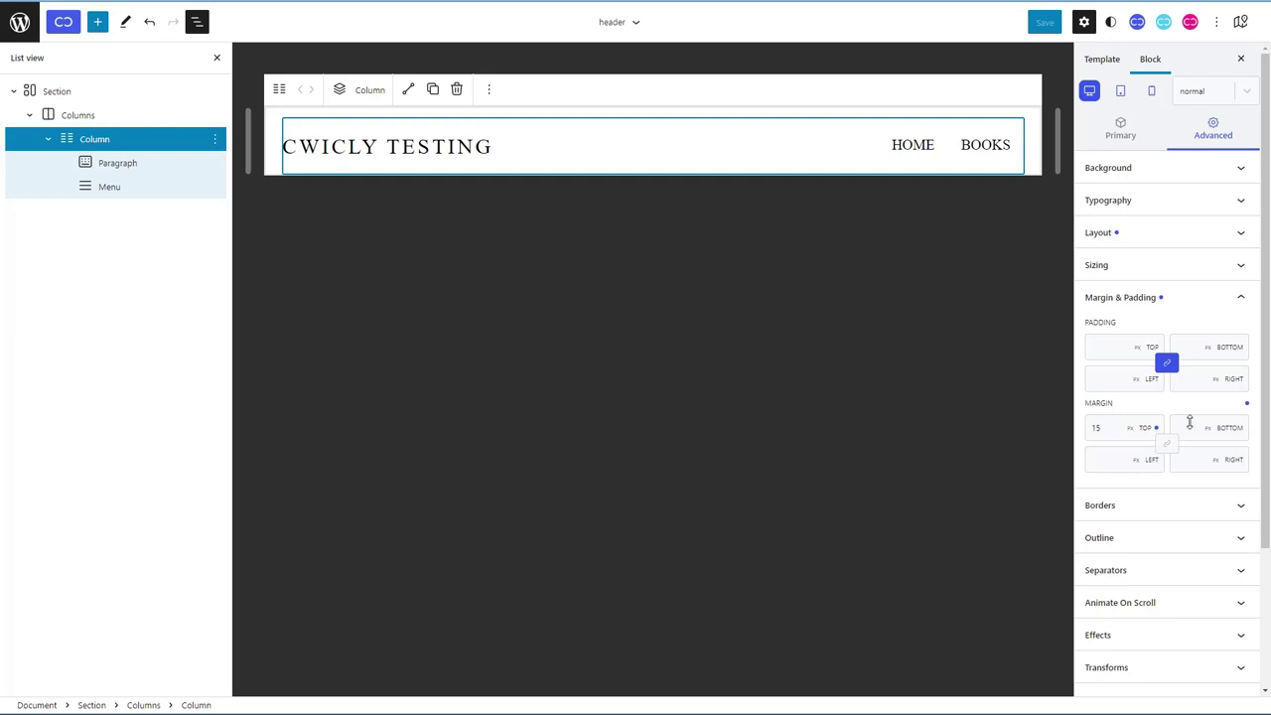
click(1045, 22)
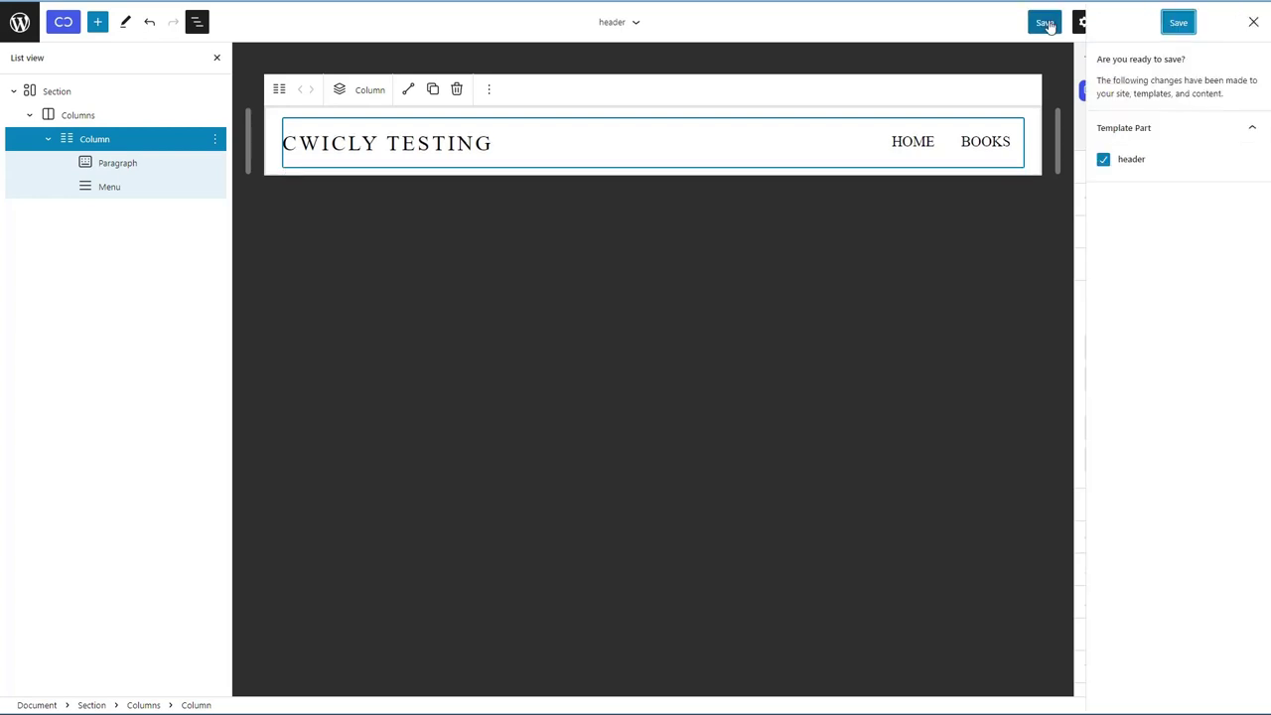
click(1178, 25)
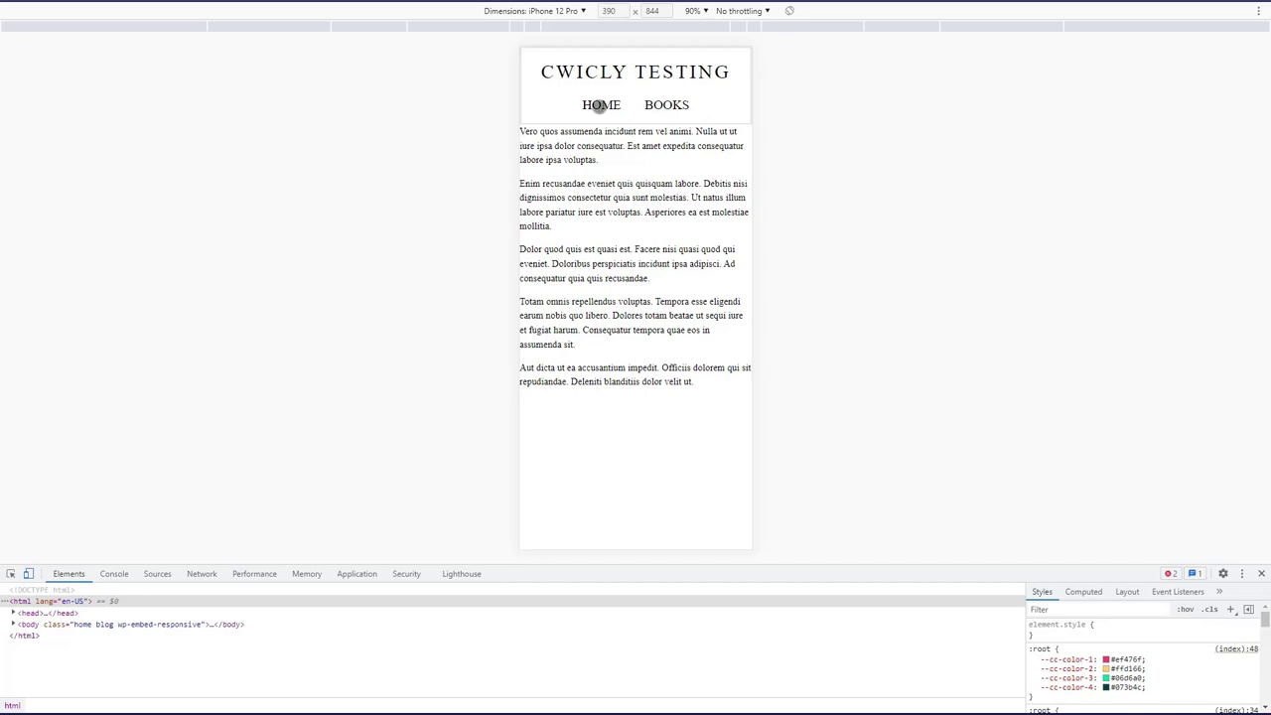
Step: Preview the front-end page at the Surface Pro 7 and iPad Air screen sizes
click(586, 12)
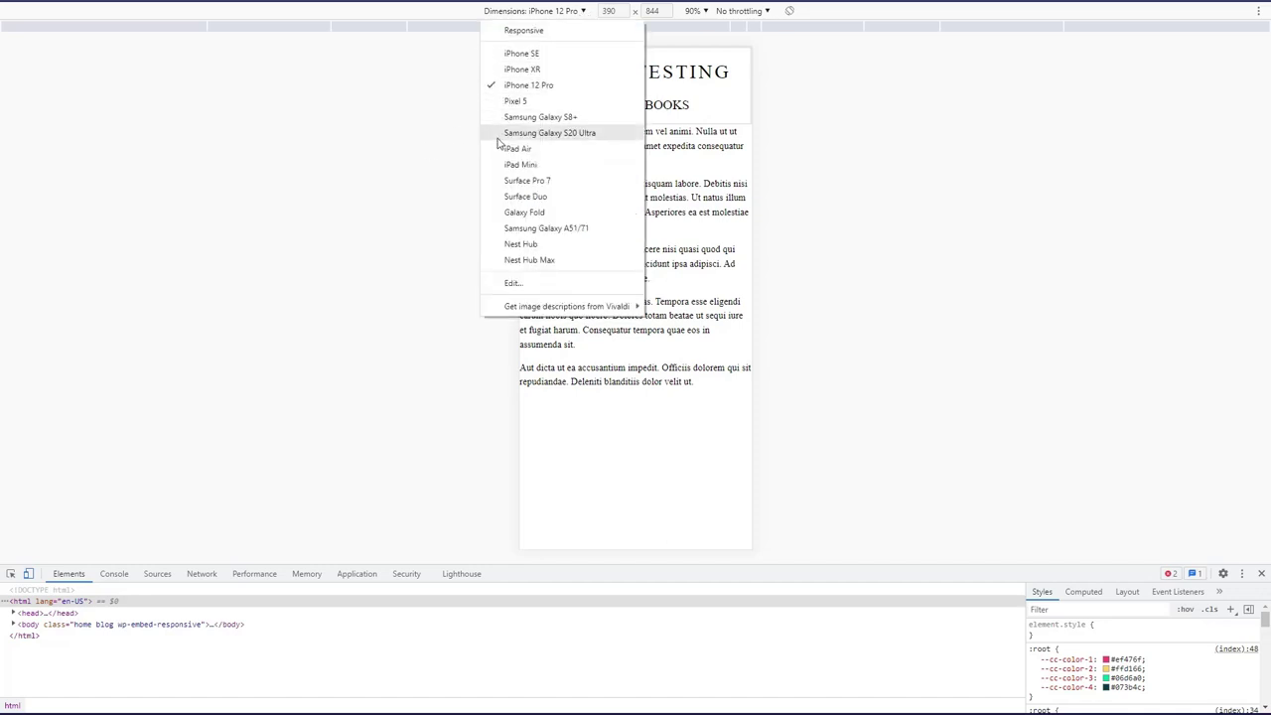
click(506, 180)
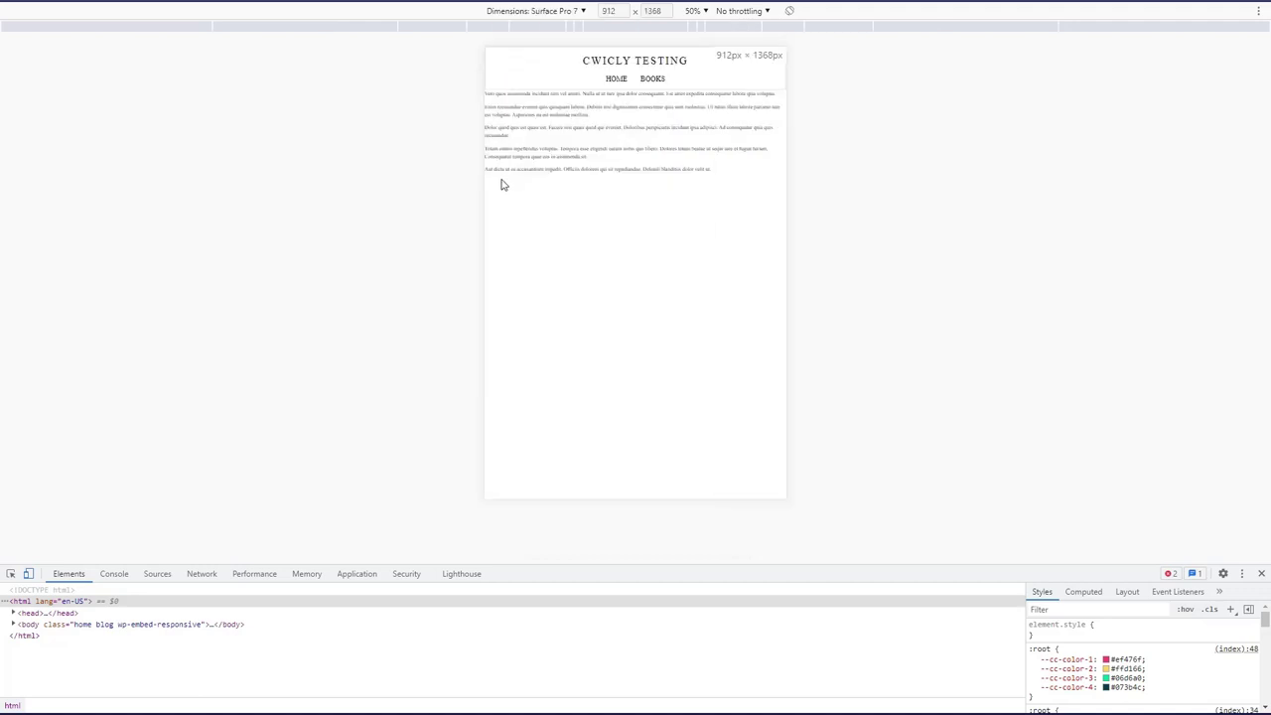
click(582, 11)
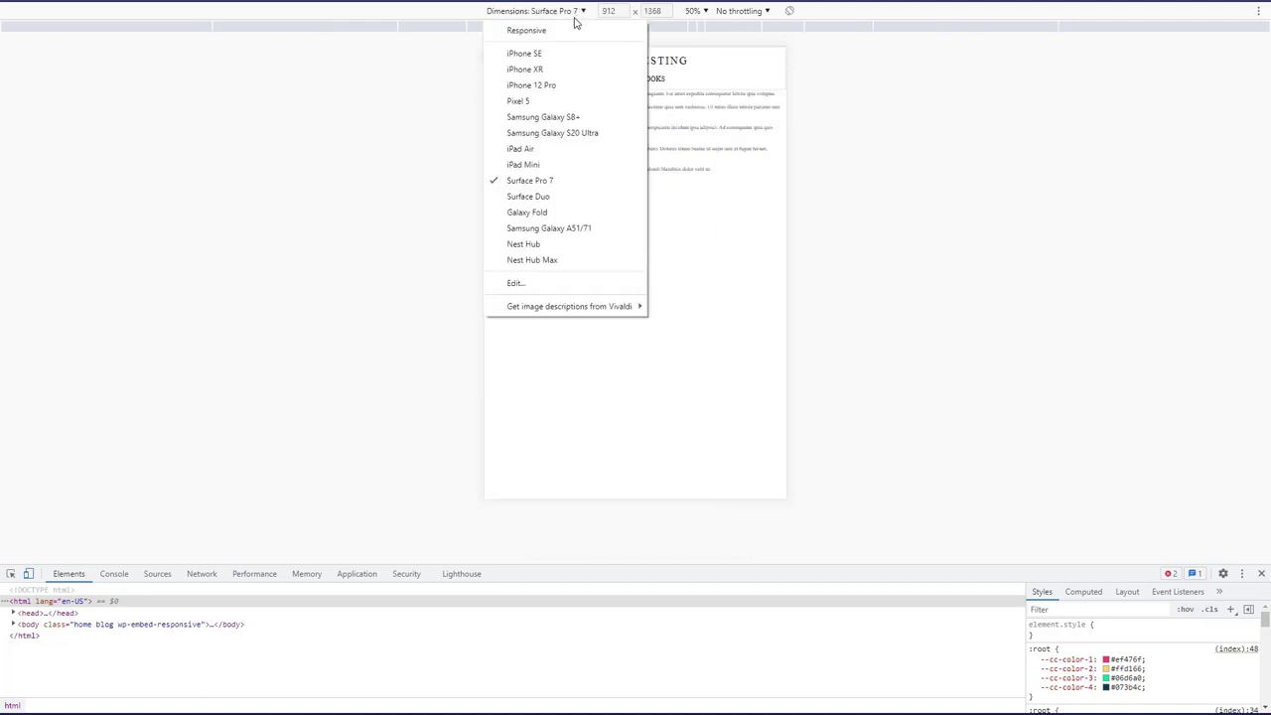
click(523, 149)
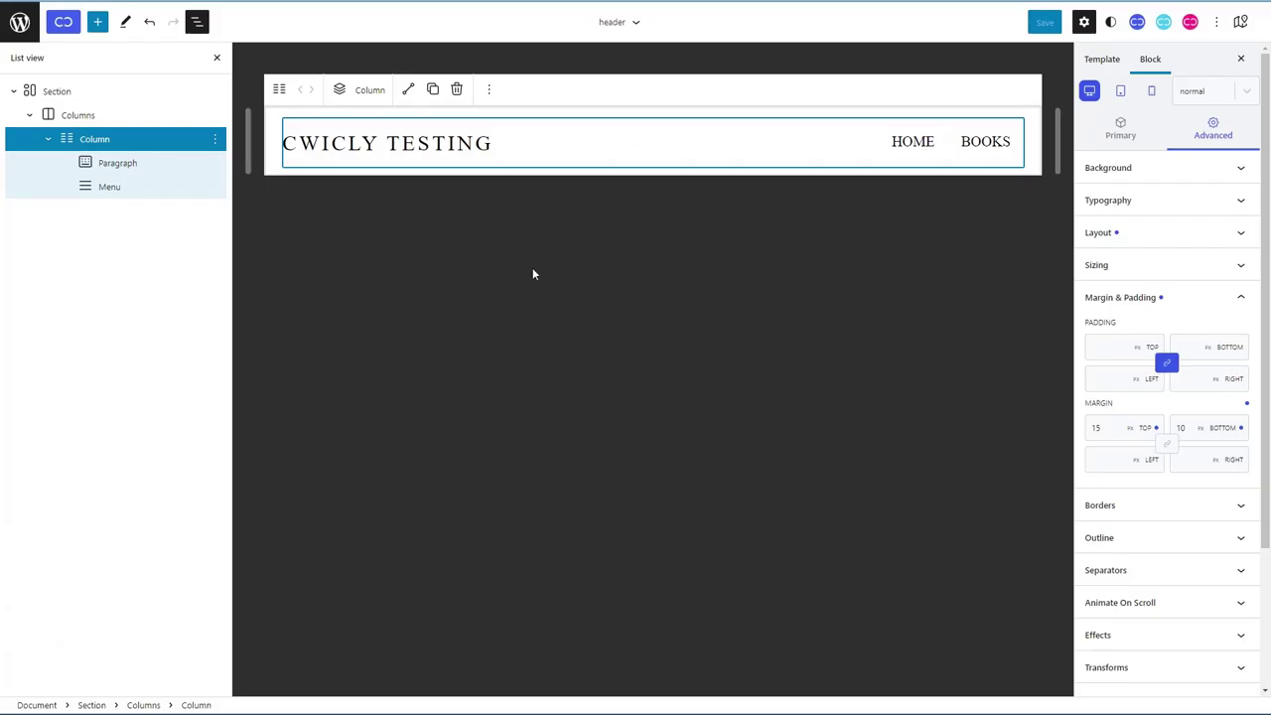
Step: Return to the site editor's list of template parts and check the header's customization status and reset option
click(20, 21)
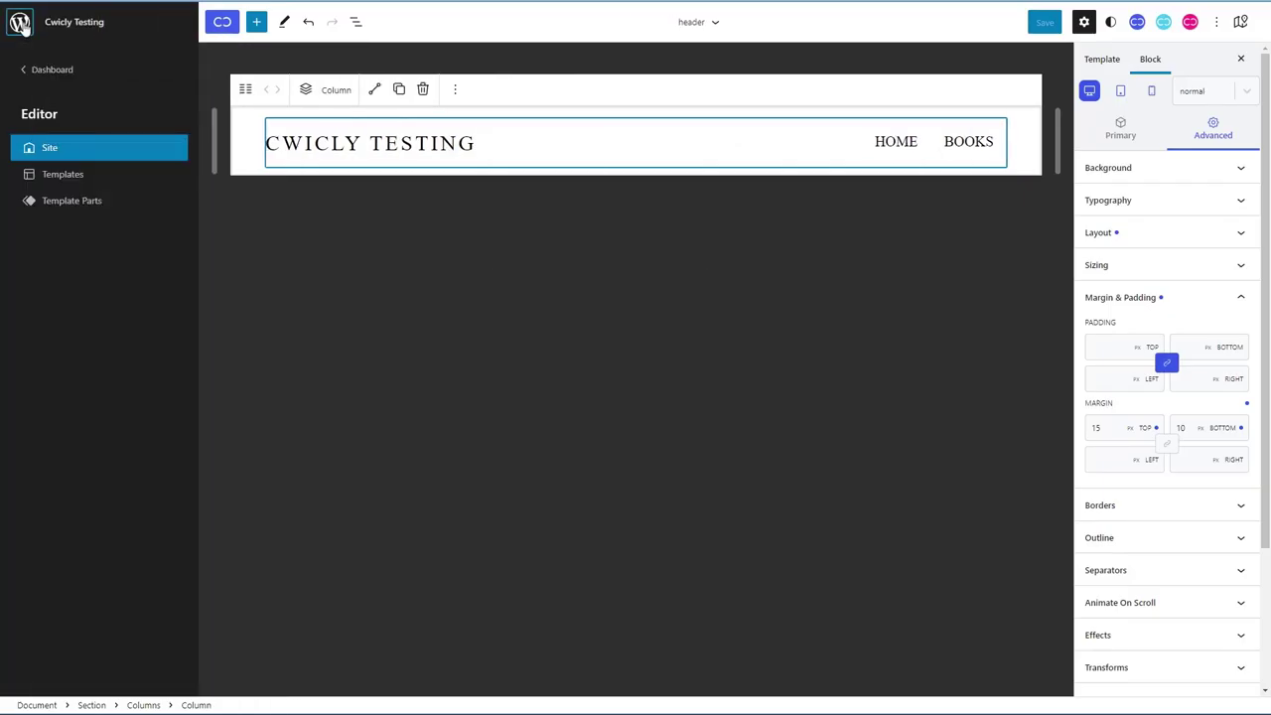
click(59, 207)
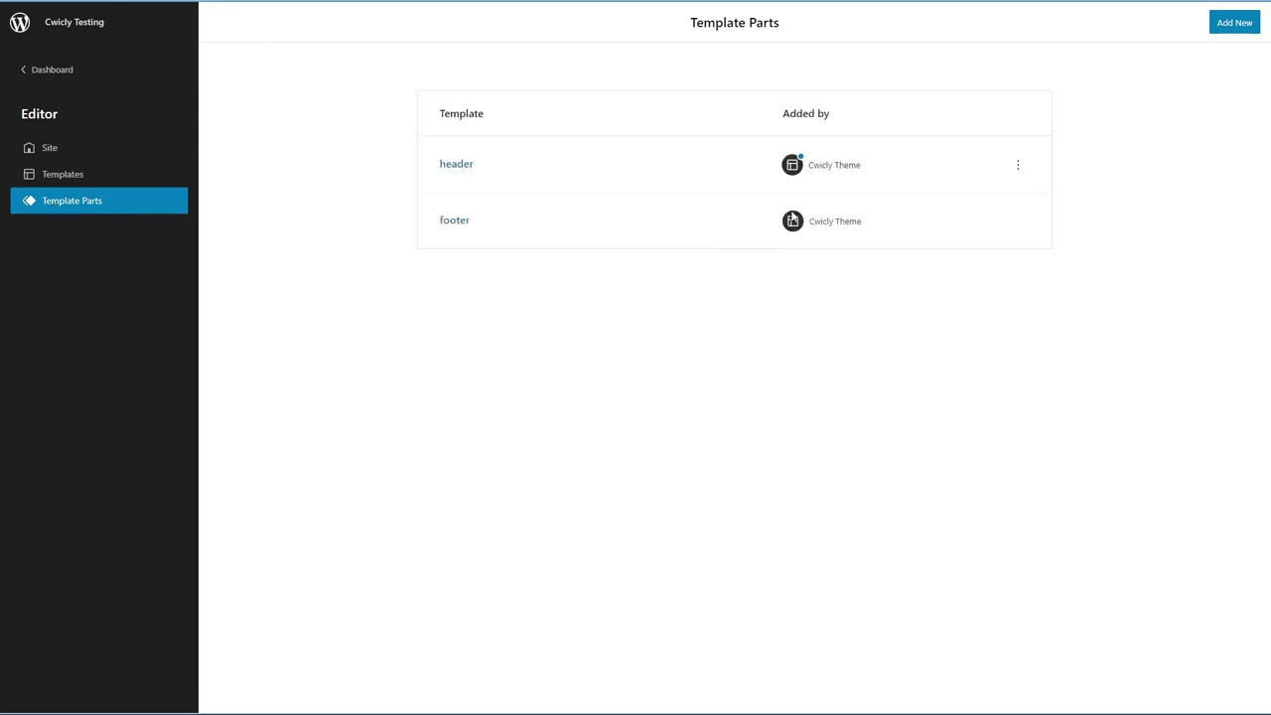
mouse_move(803, 165)
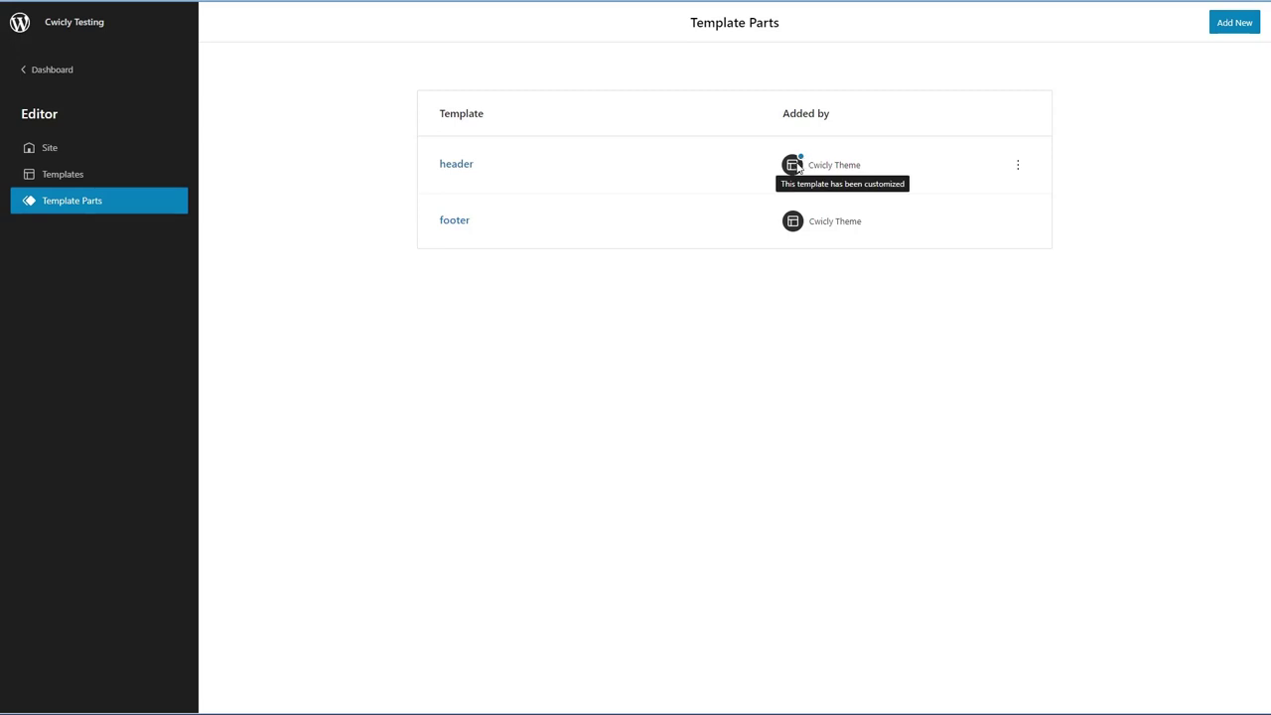
click(1018, 167)
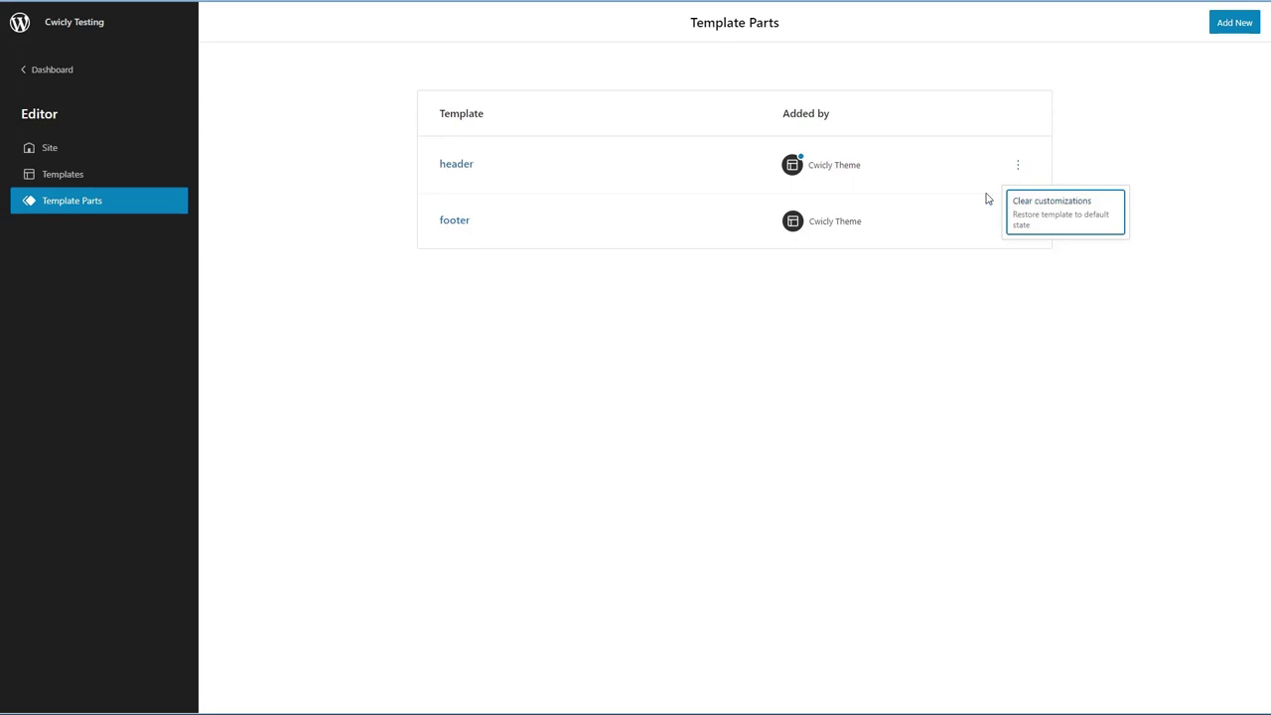
Step: Open the footer template part and add a Section containing a single-column Columns block
click(450, 223)
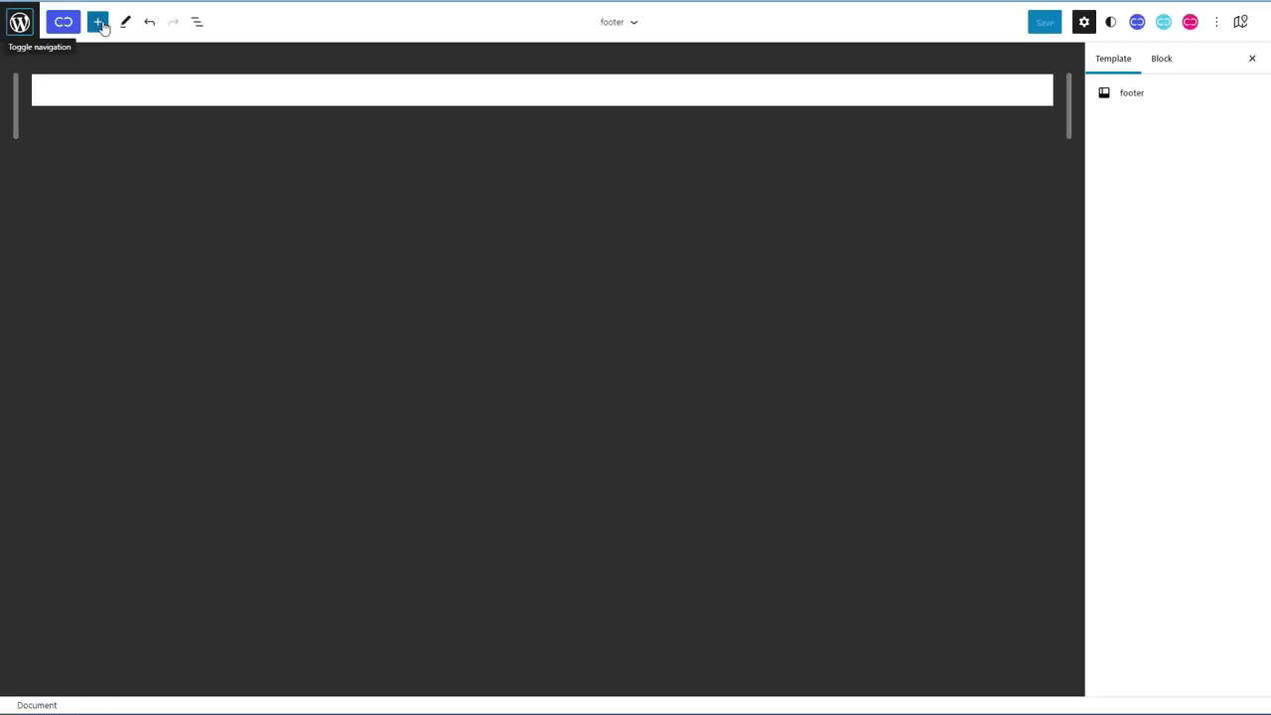
click(99, 24)
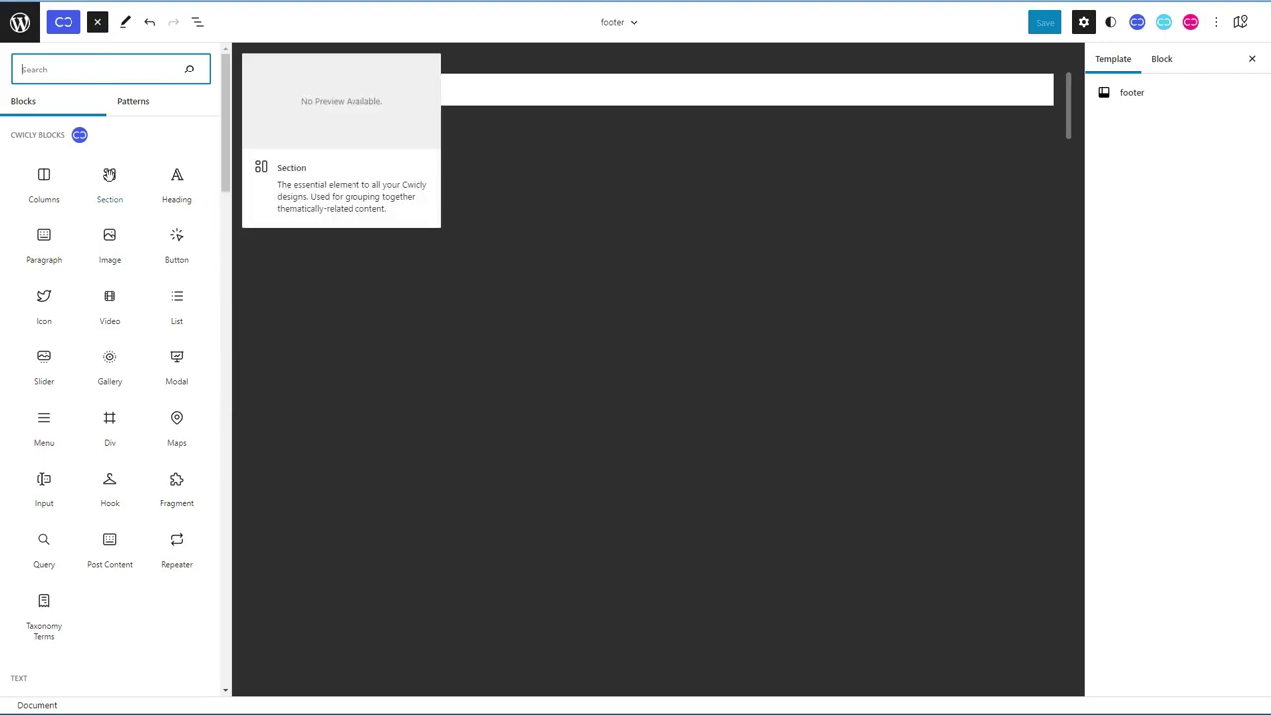
click(110, 179)
drag(42, 181, 548, 145)
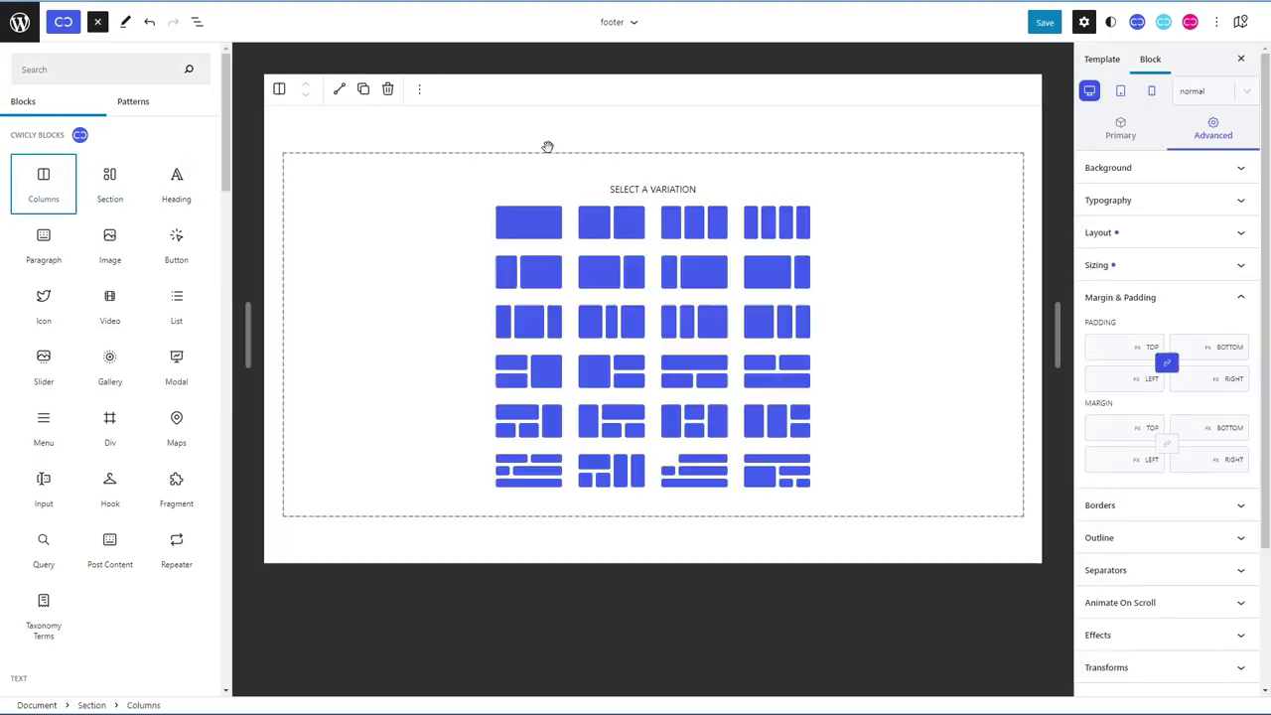
click(529, 226)
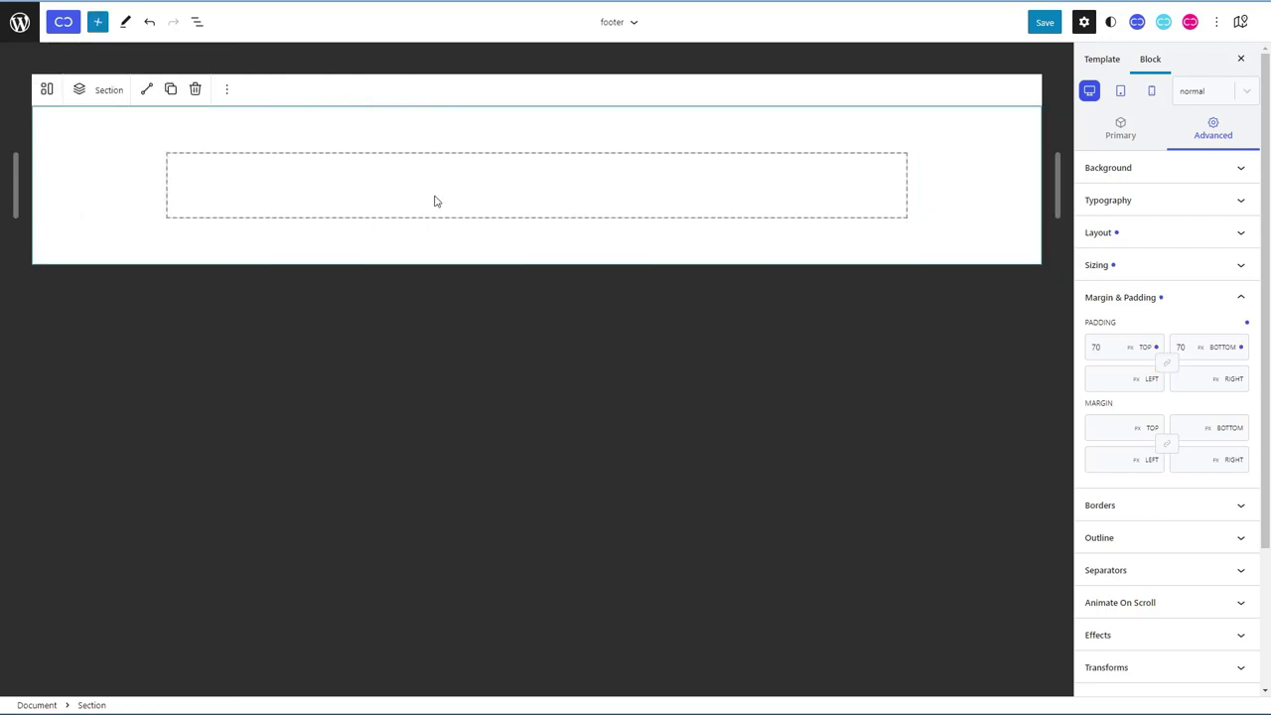
Step: Add a Custom HTML block inside the footer's column with the text "Copyright © 2022 - Cwicly Testing"
click(98, 22)
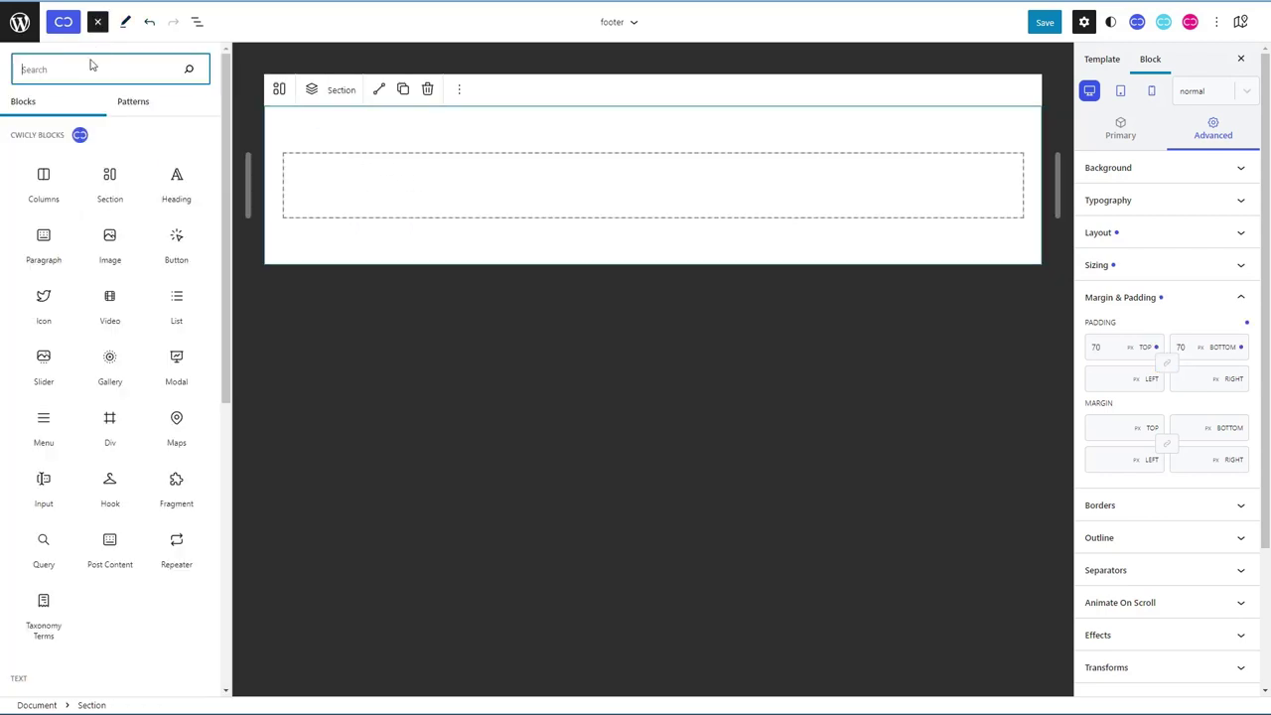
text(html)
drag(78, 151, 612, 190)
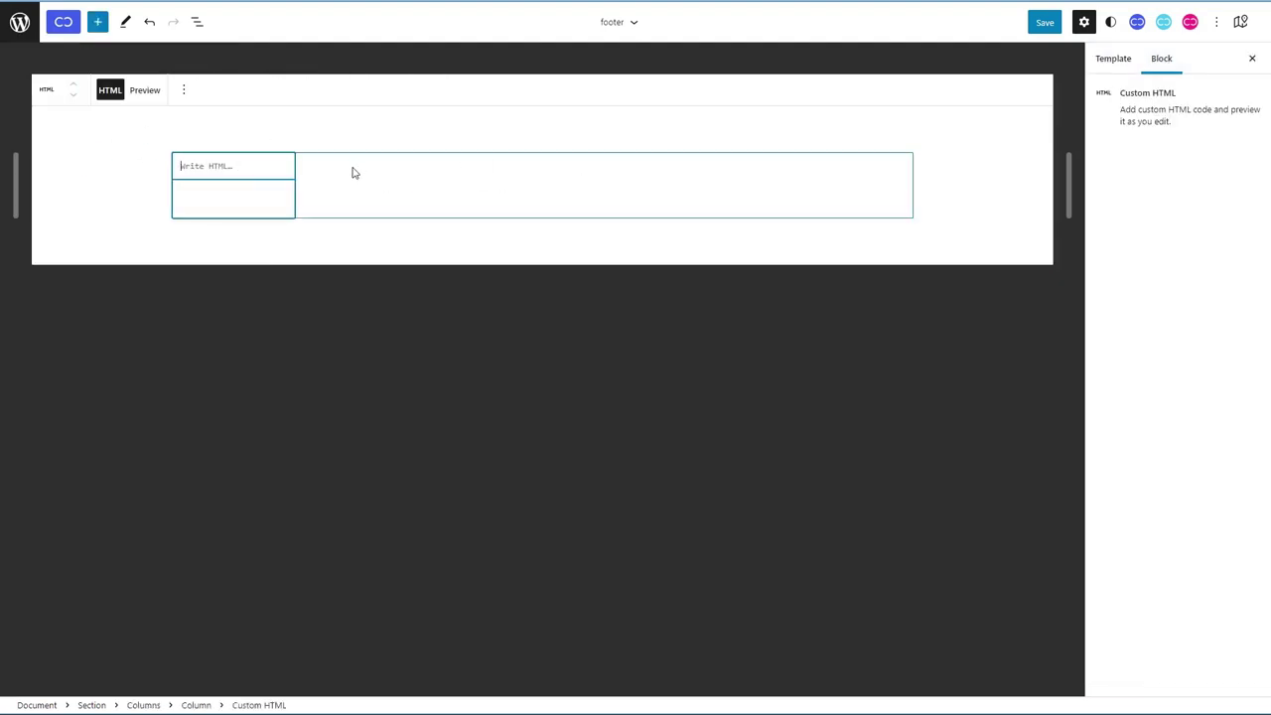
text(Copyright © 2022 Cwicly Testing)
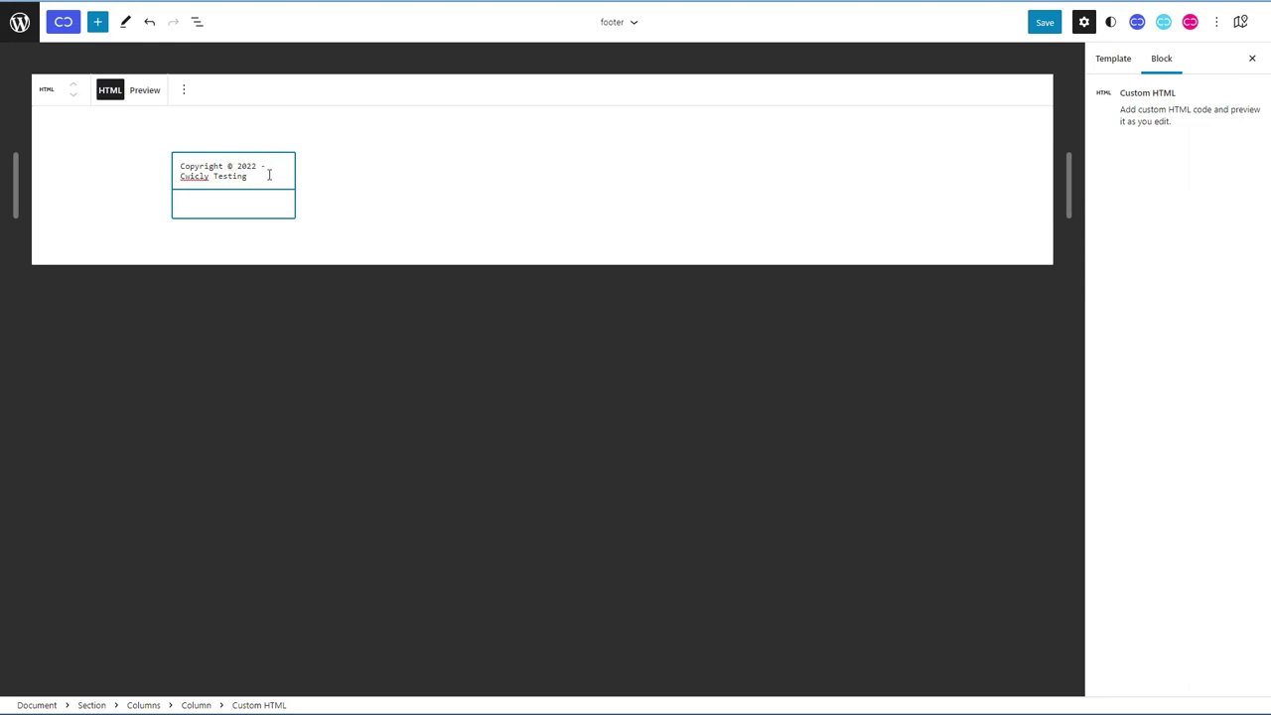
Step: Centre the content of the footer's Column block vertically and horizontally in its flex layout
click(196, 20)
click(96, 140)
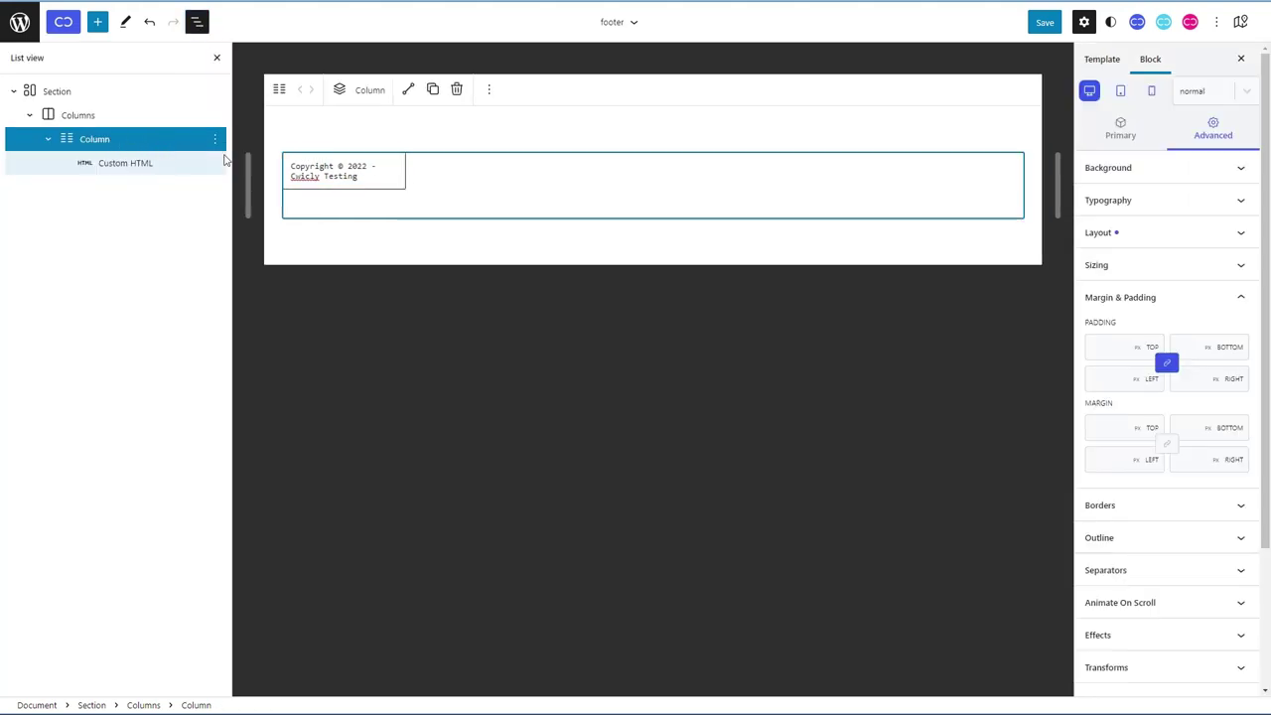
click(1180, 233)
click(1137, 368)
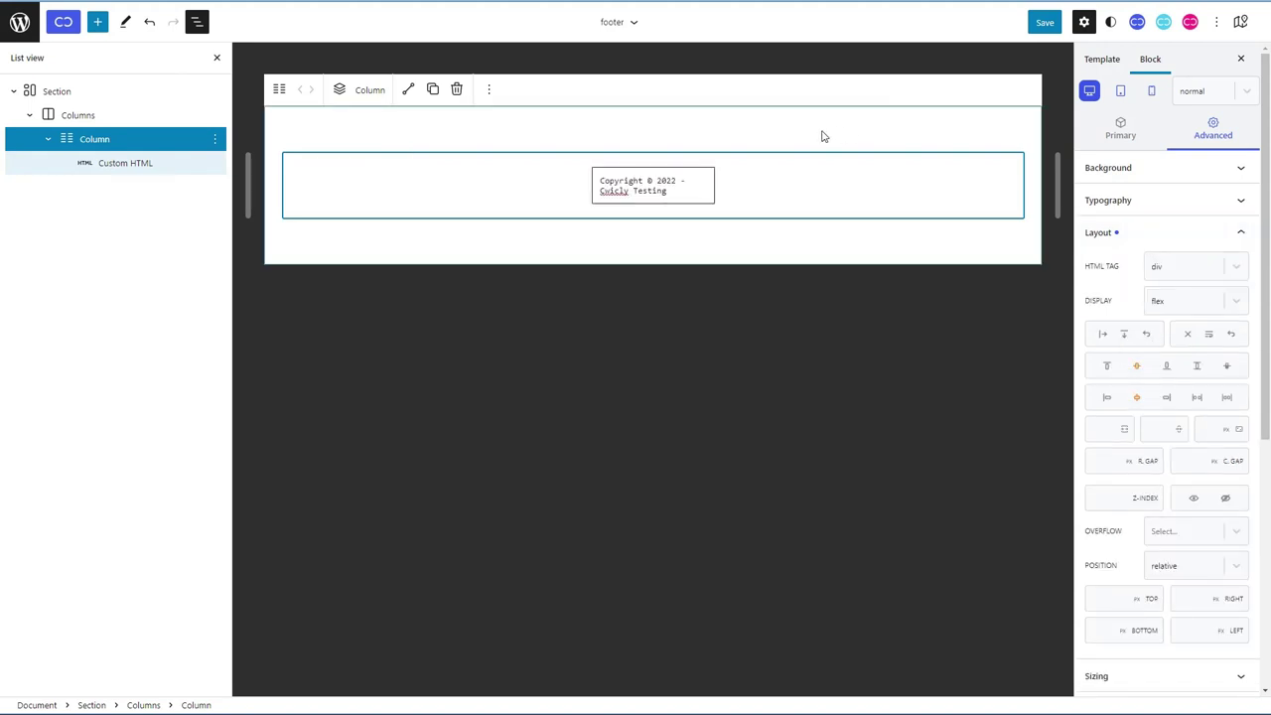
Step: Clear the footer Section's top and bottom padding and save the footer template part
click(89, 94)
scroll(1240, 477, down, 3)
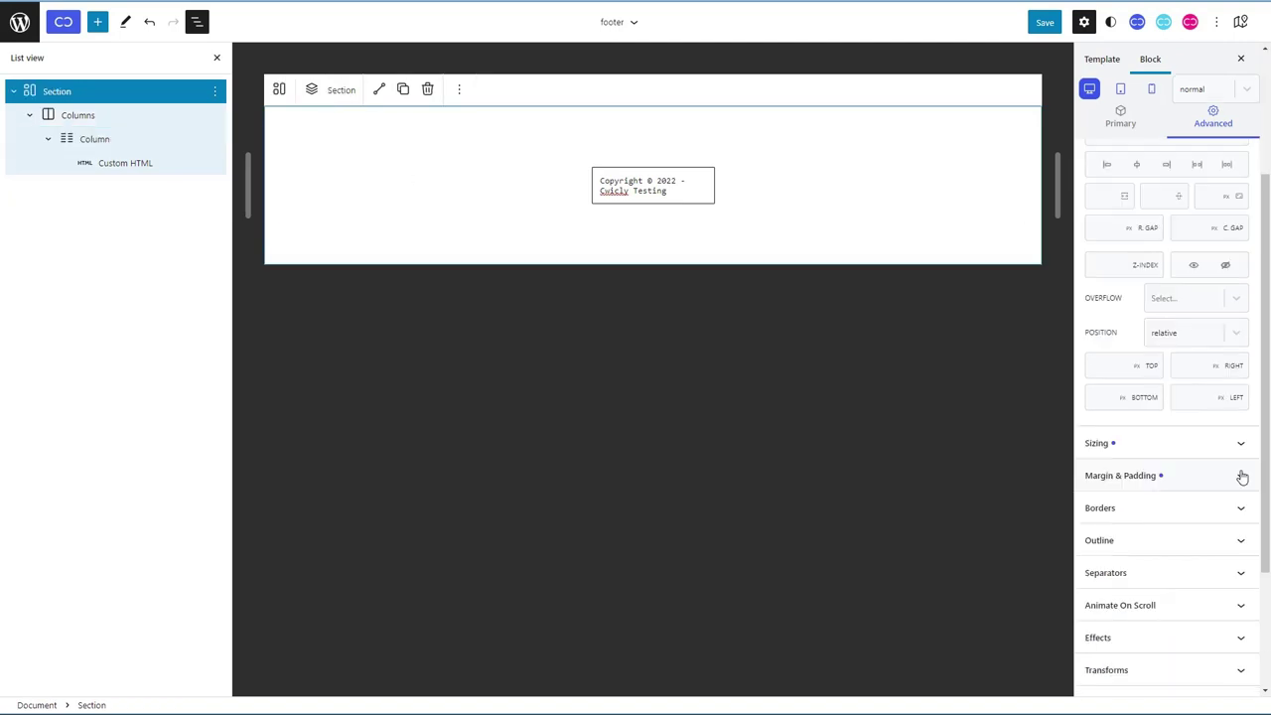
click(1241, 477)
scroll(1220, 268, up, 3)
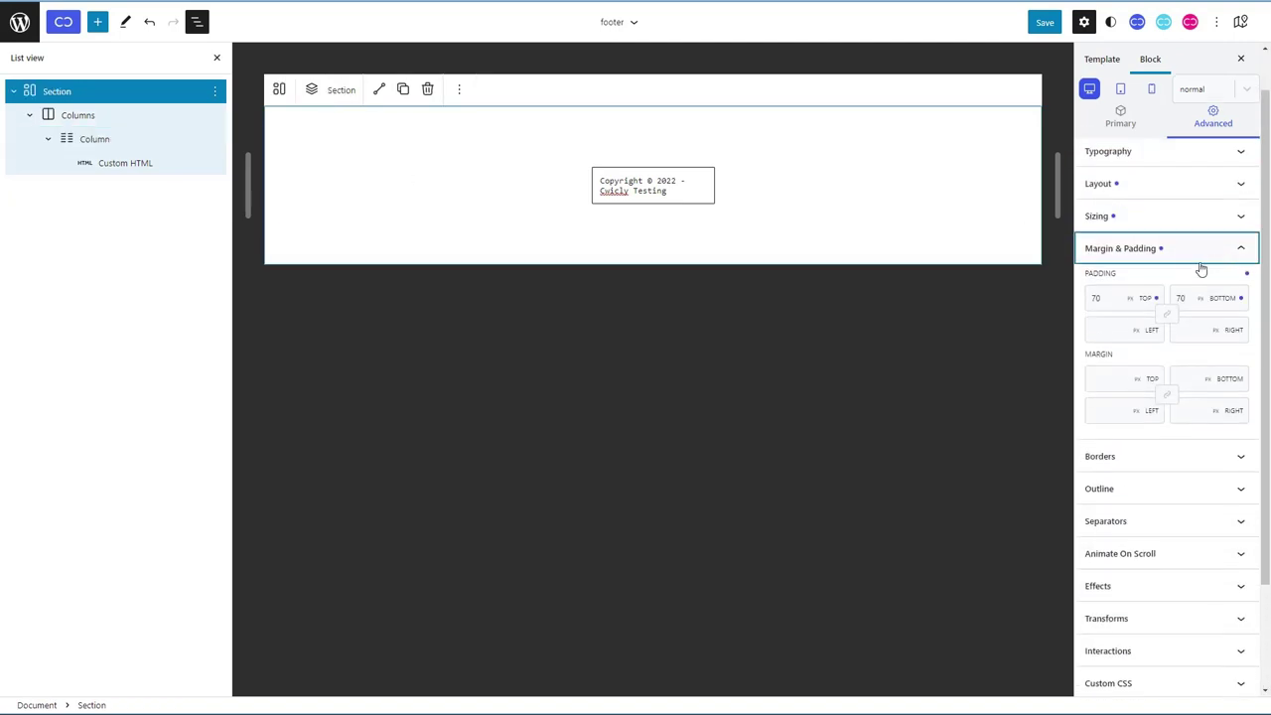
click(1157, 299)
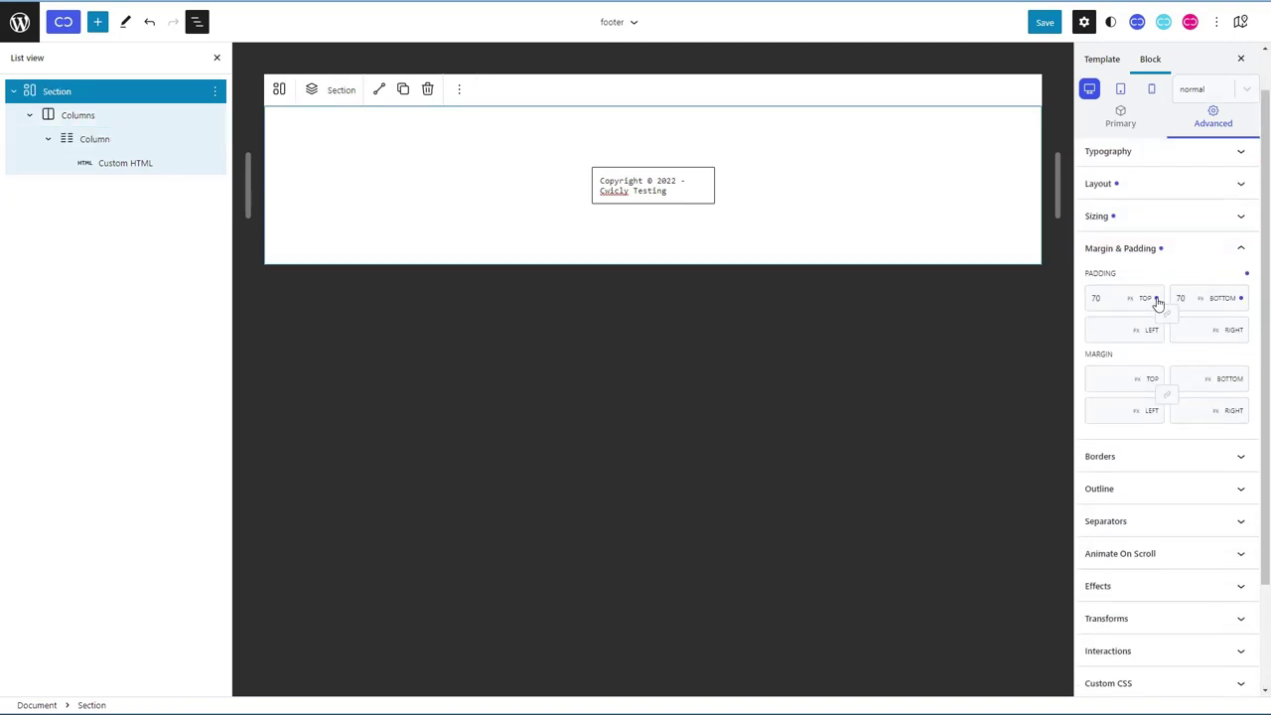
click(1242, 300)
click(1044, 22)
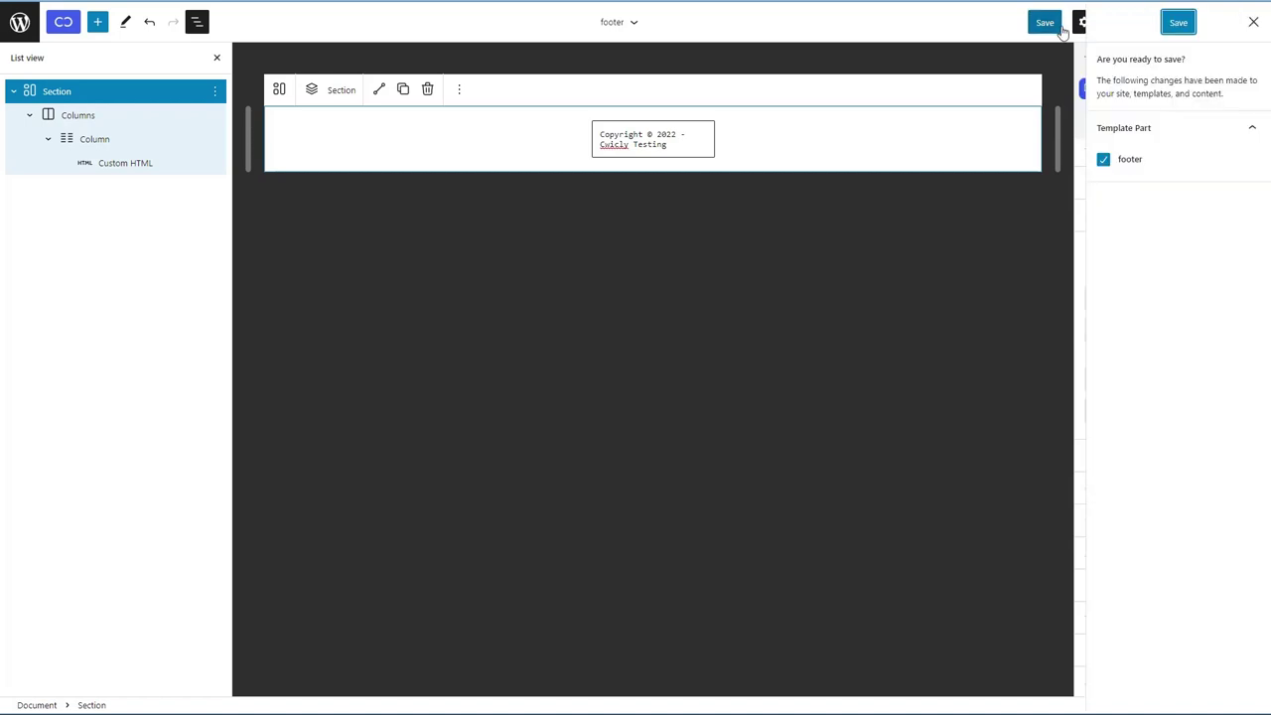
click(1176, 23)
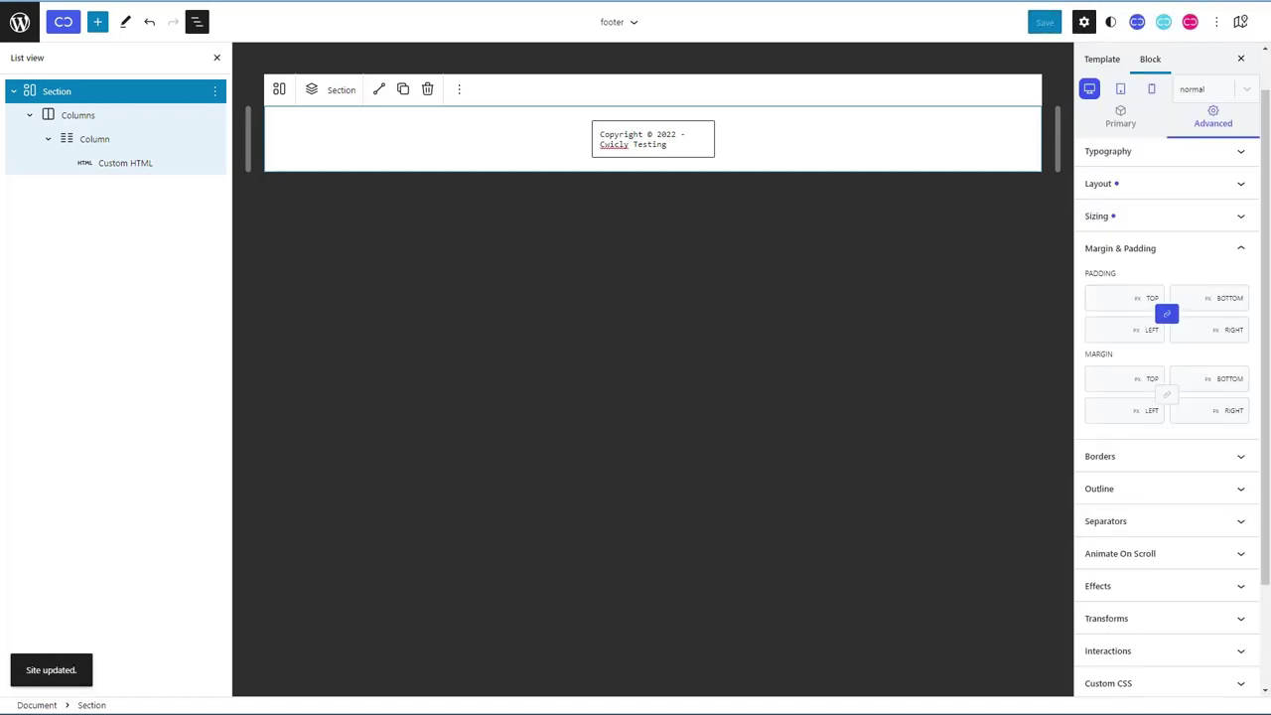
Step: Check the footer on the front-end page in the iPad Air preview and return to the site editor
click(593, 692)
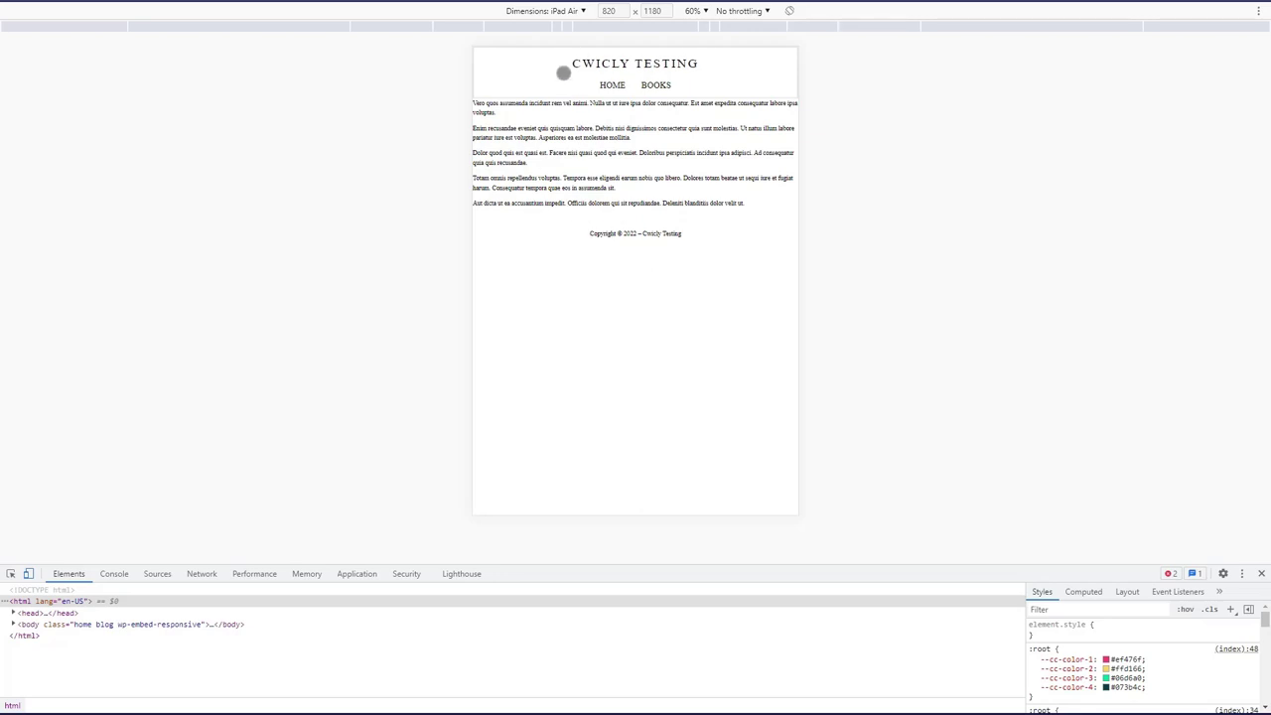
mouse_move(378, 697)
click(337, 692)
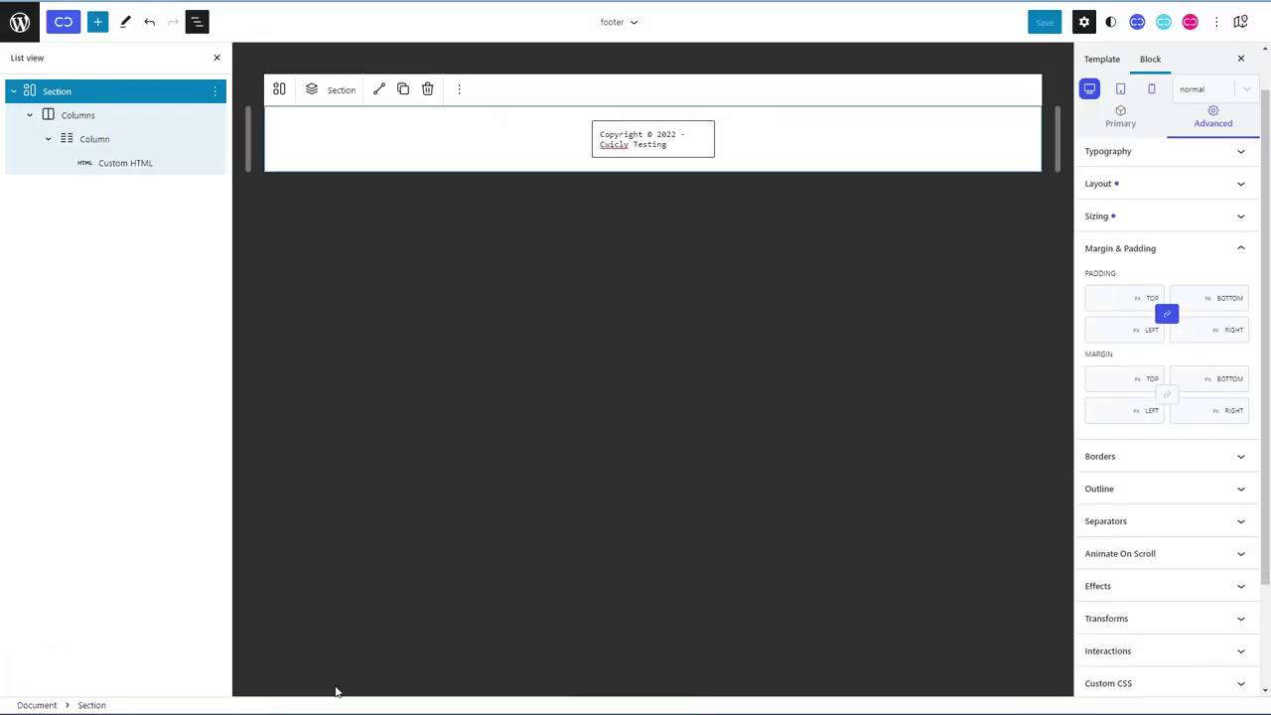
Step: Open the Index template from the template list and switch its canvas to the desktop view
click(20, 22)
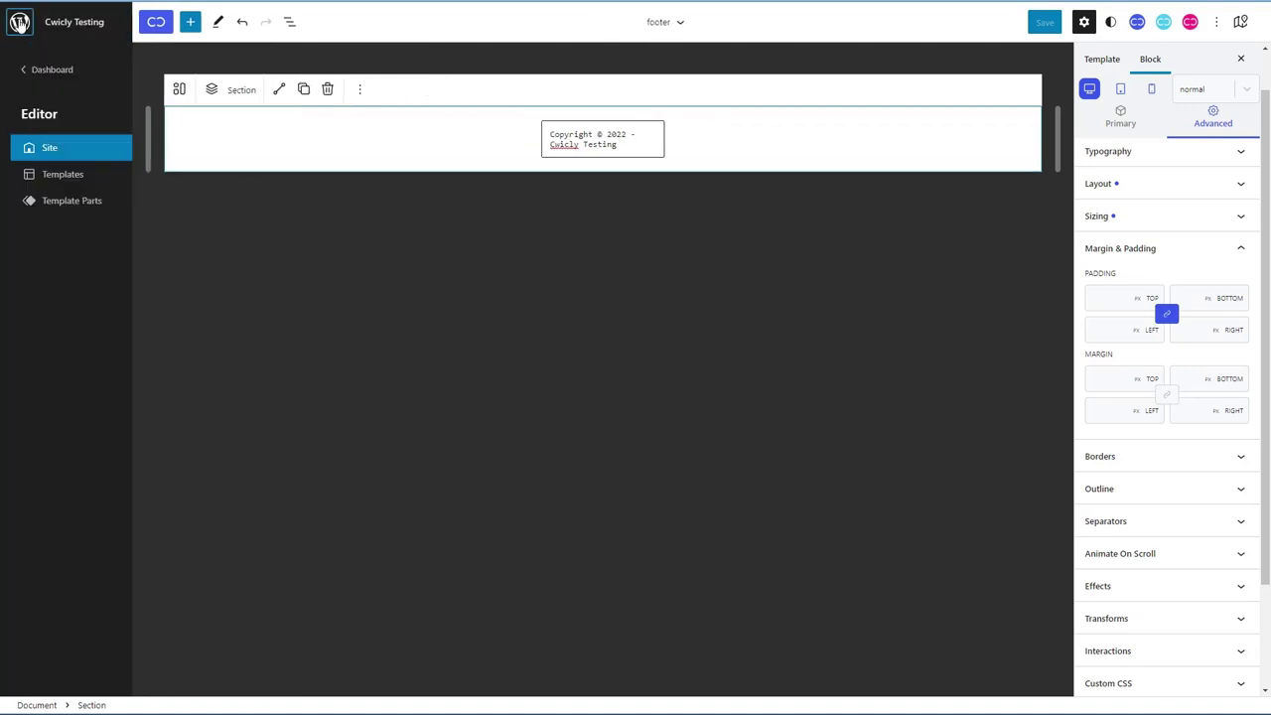
click(59, 179)
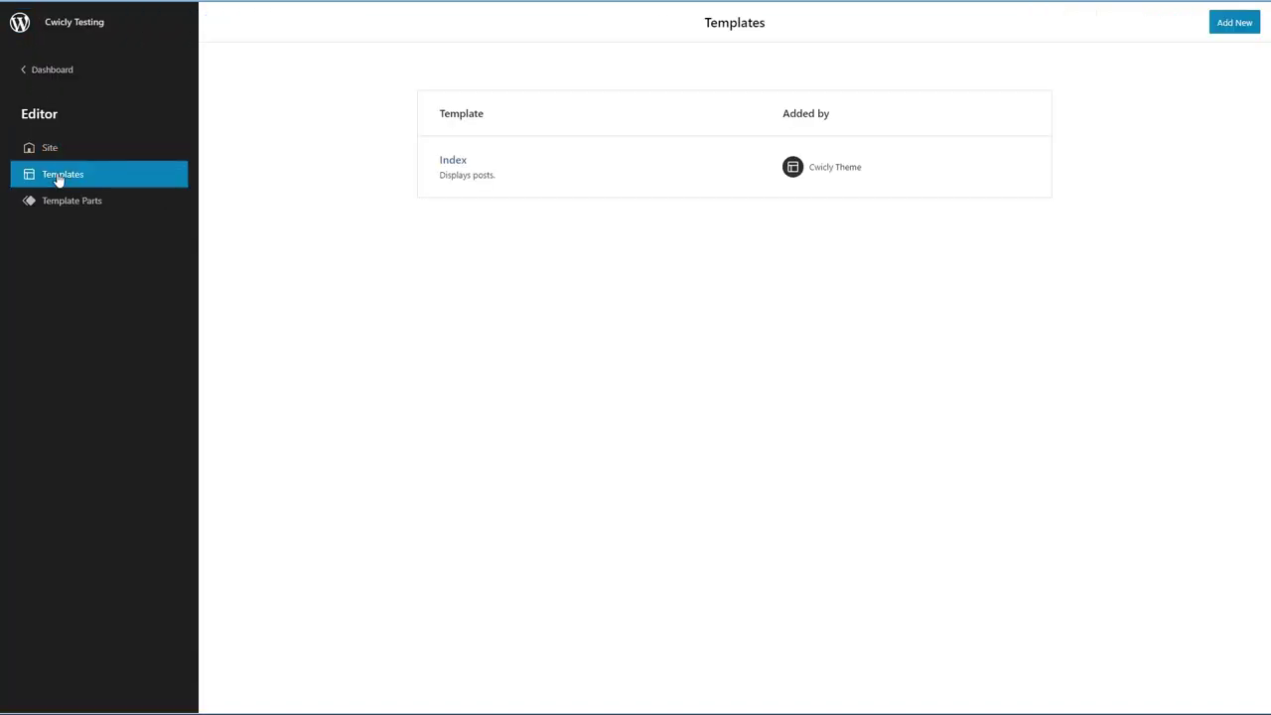
click(453, 161)
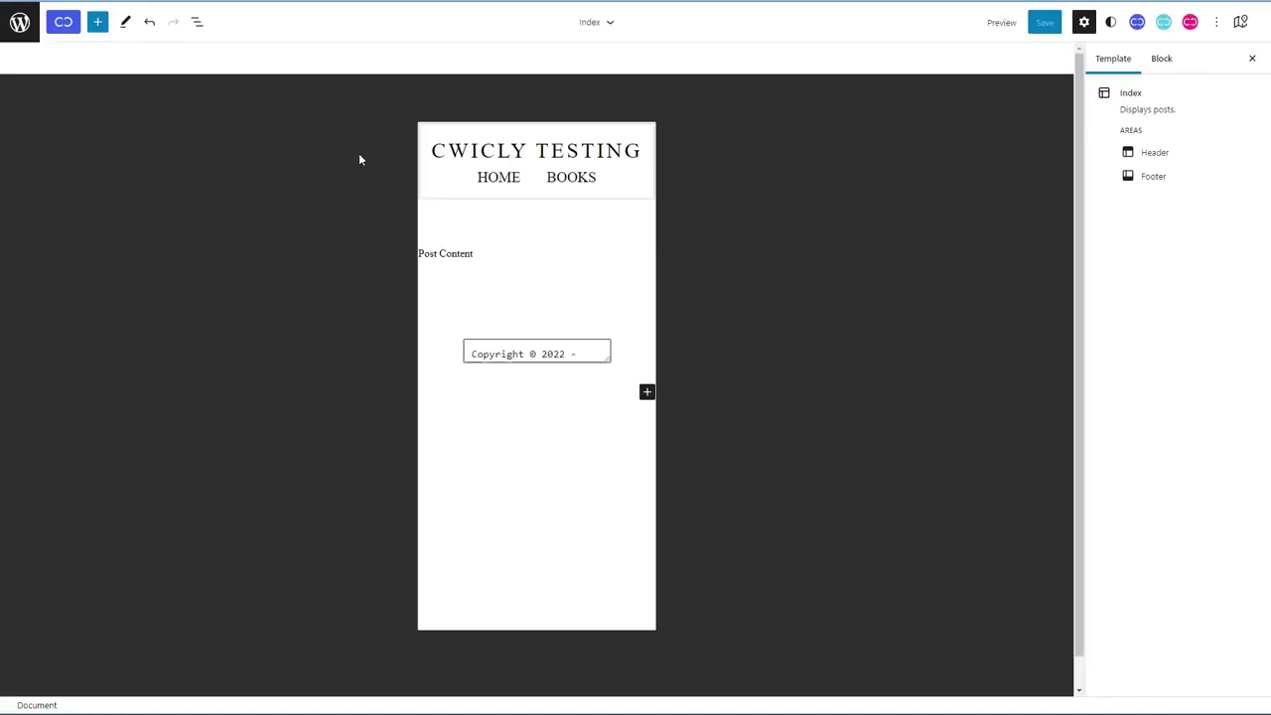
click(590, 278)
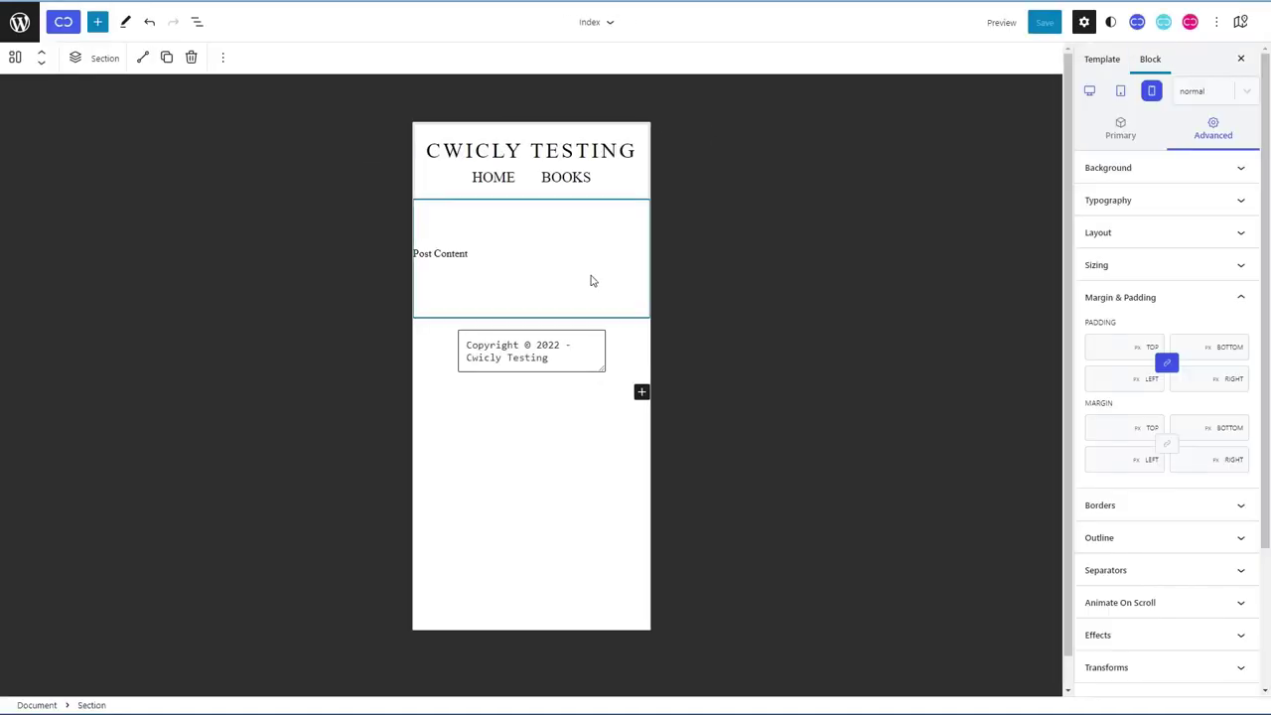
click(1091, 92)
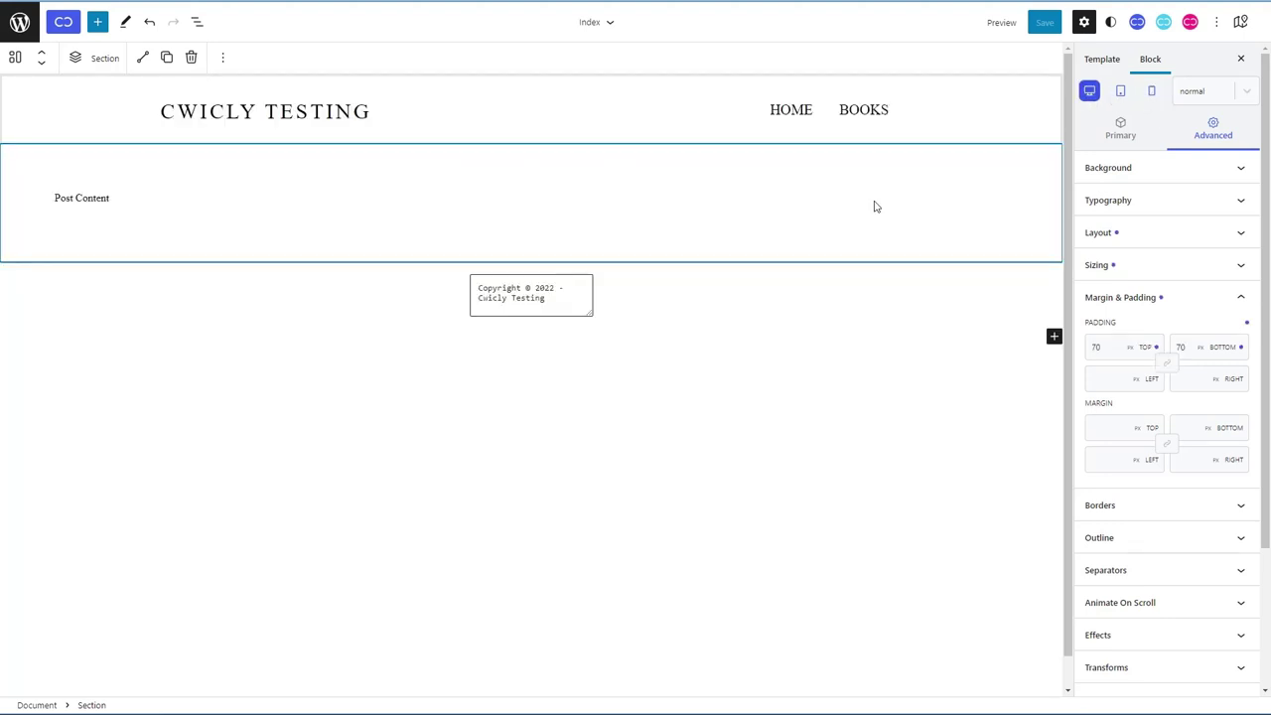
Step: Delete the Section block holding Post Content from the Index template
click(107, 205)
click(133, 199)
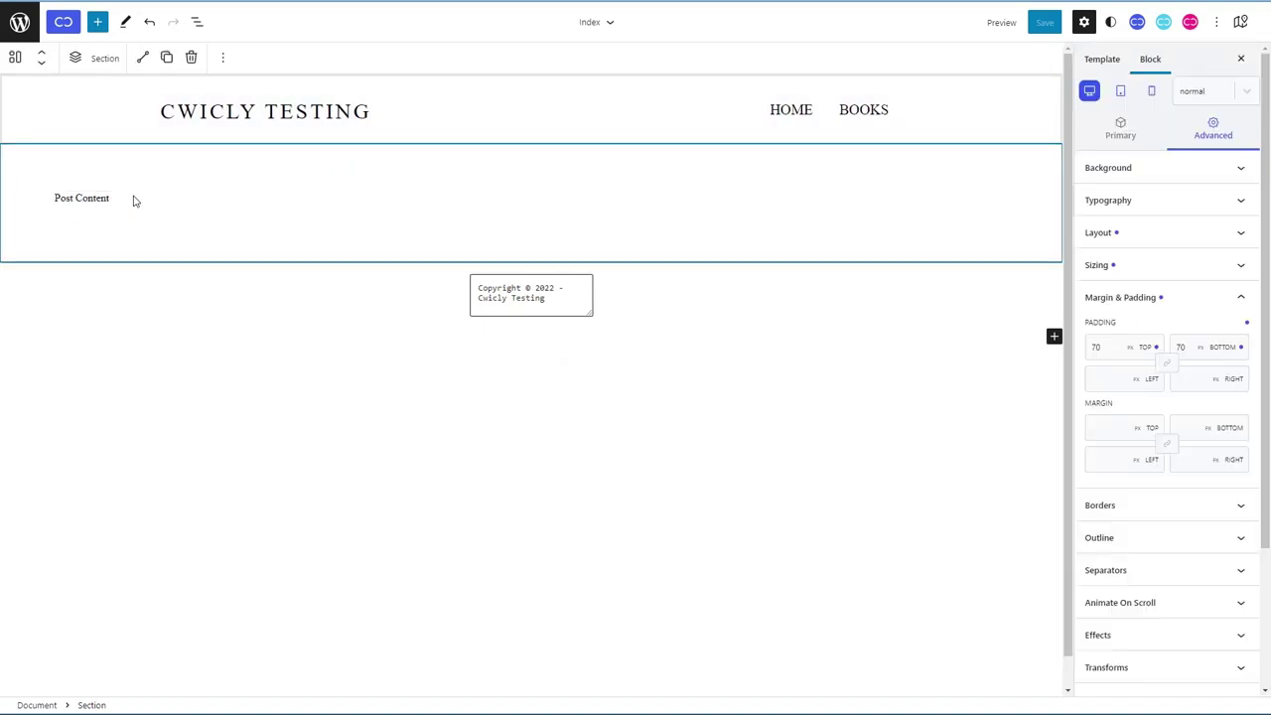
click(191, 56)
Step: Add a Section block to the Index template and place it between the Header and Footer template parts
click(533, 82)
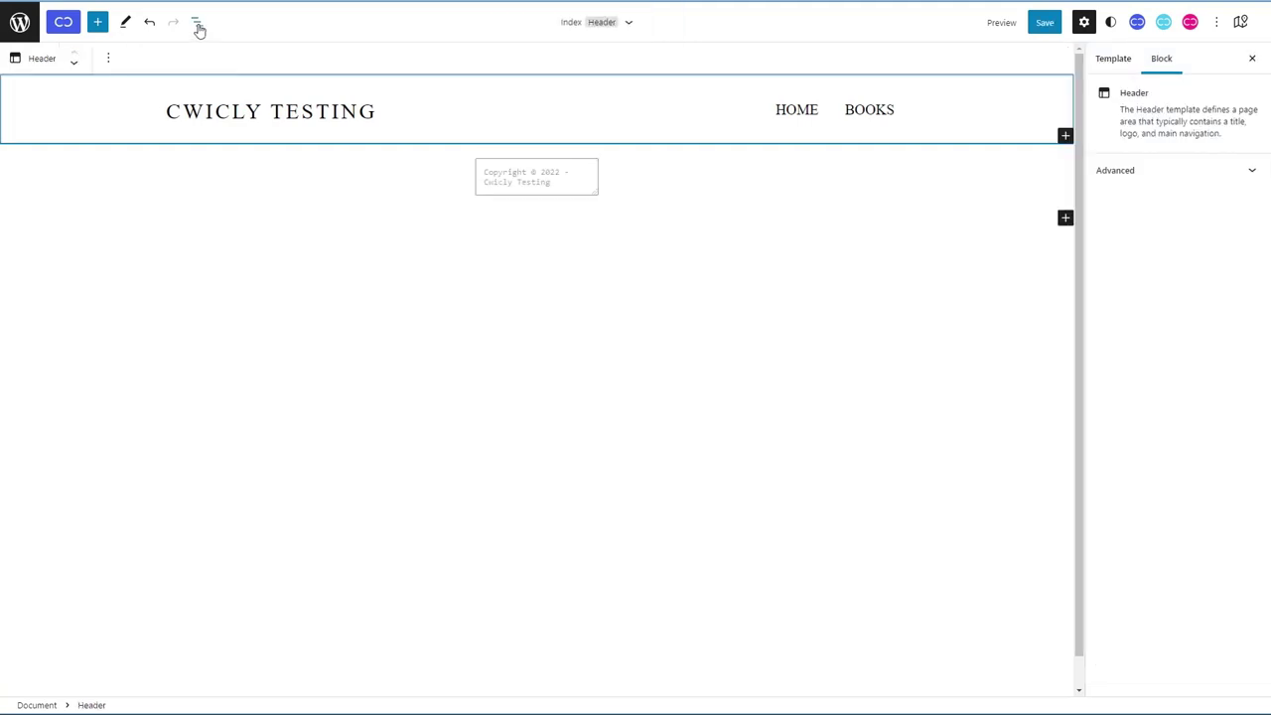
click(99, 22)
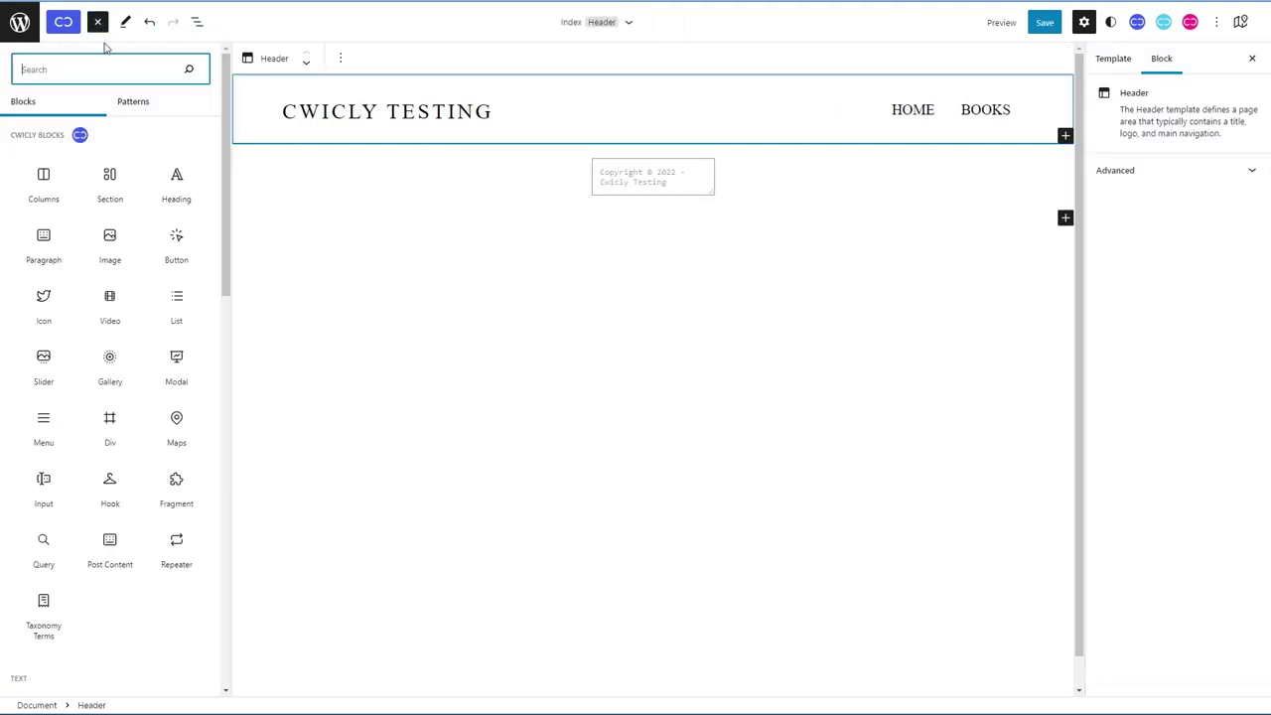
click(195, 26)
click(100, 28)
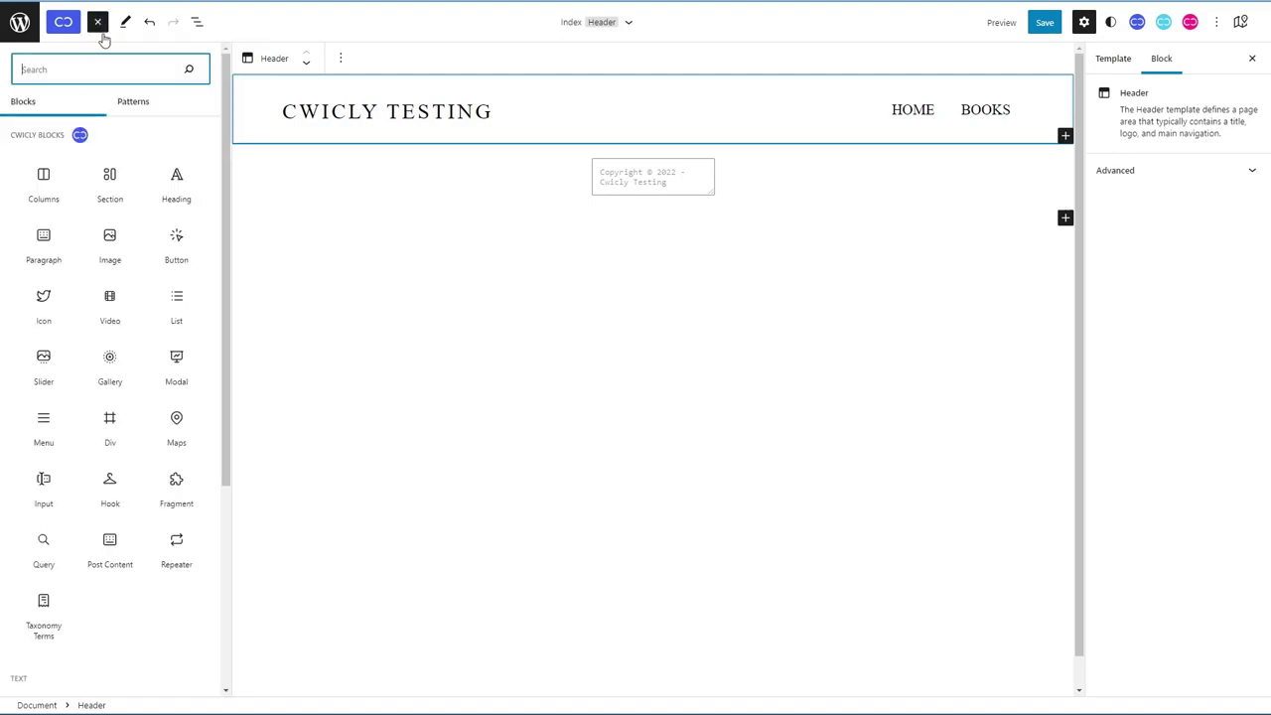
drag(112, 188, 466, 152)
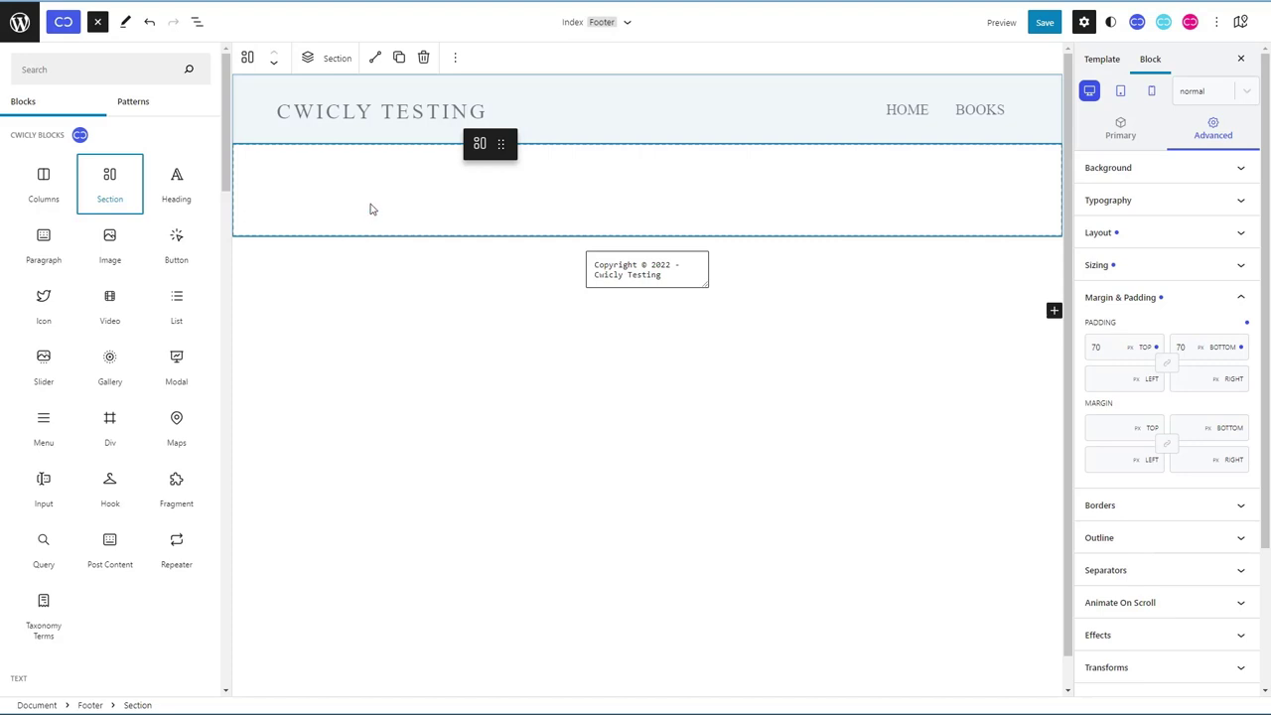
key(shift+alt+o)
click(451, 181)
drag(46, 255, 70, 229)
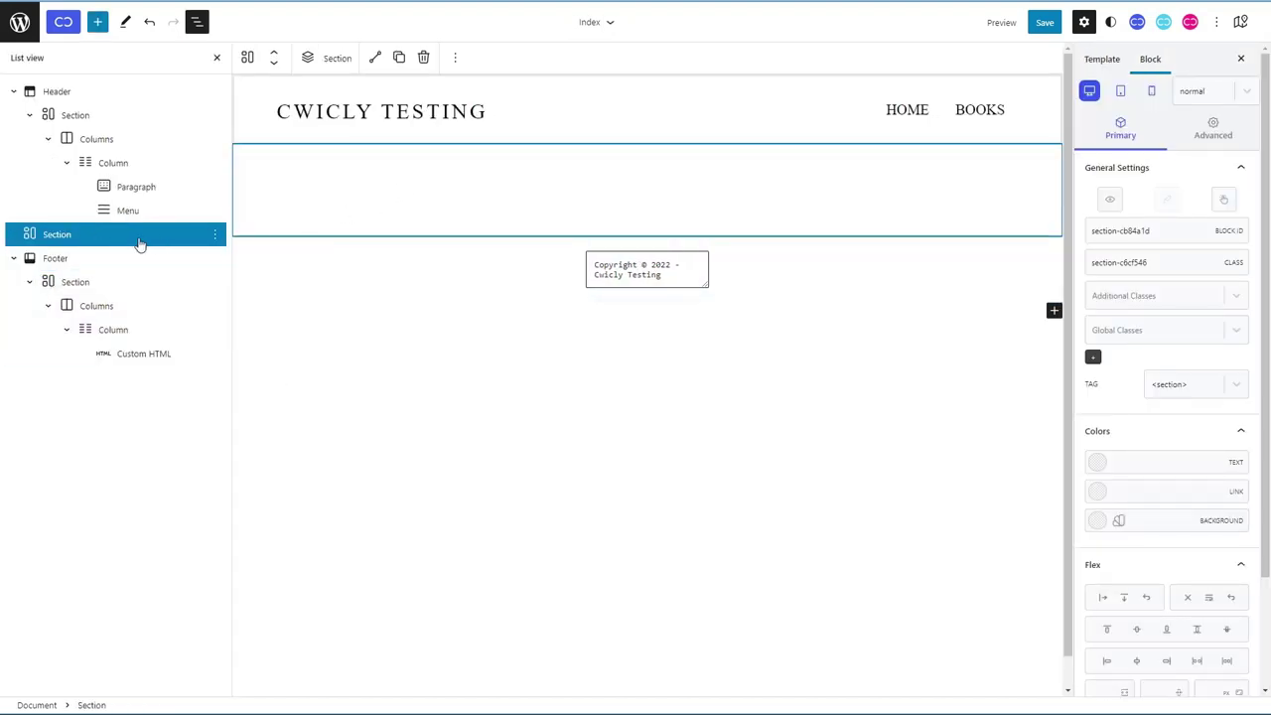
Step: Find the Post Content block and insert it into the new Section of the Index template
click(98, 22)
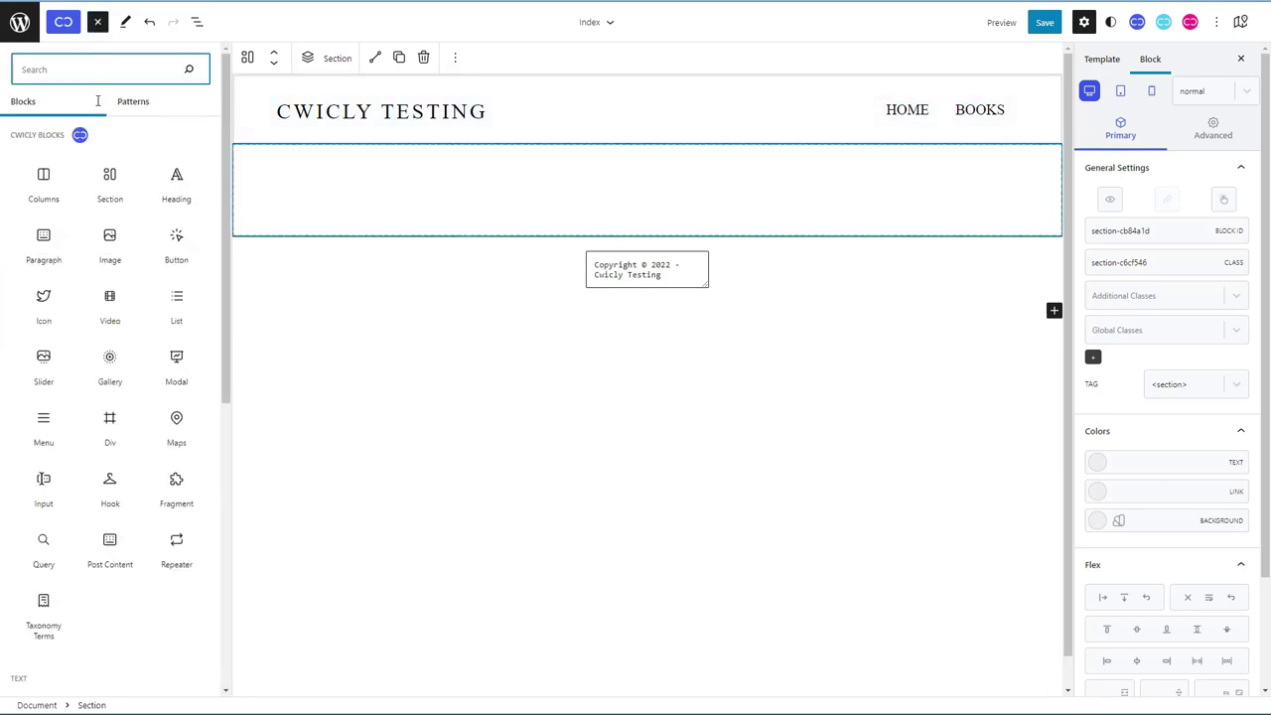
text(post)
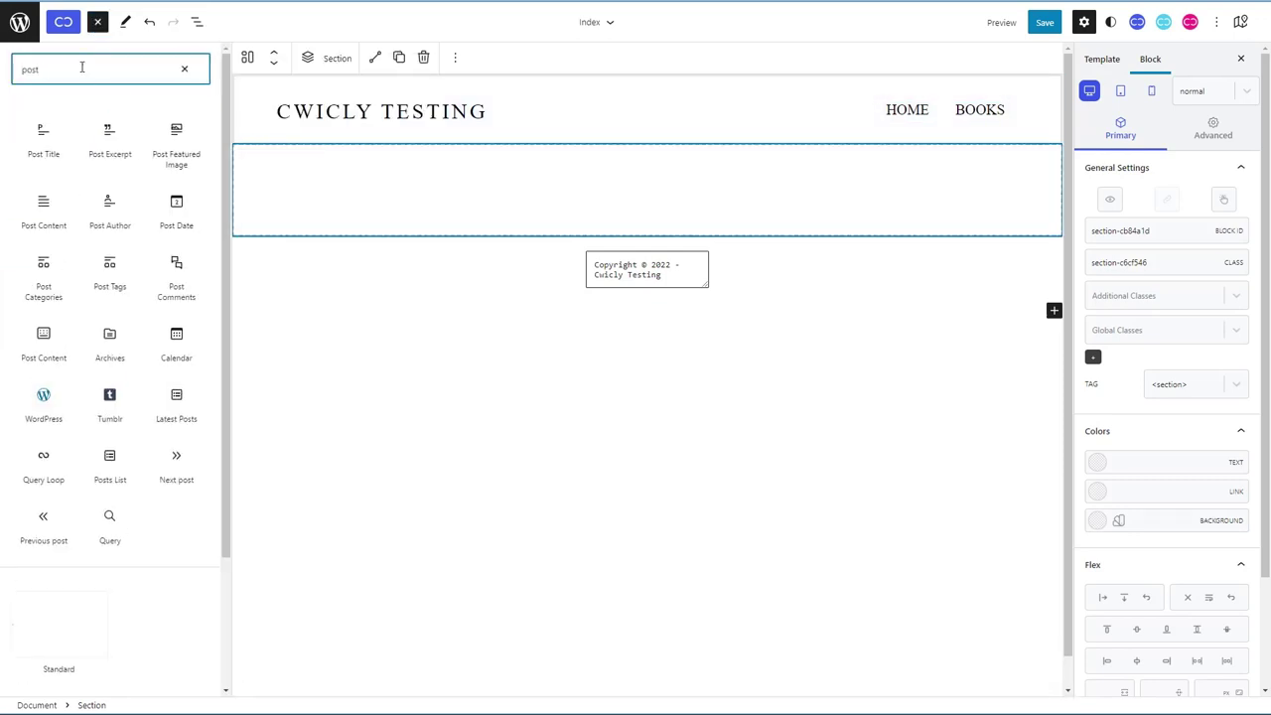
drag(42, 205, 566, 204)
click(197, 22)
click(197, 22)
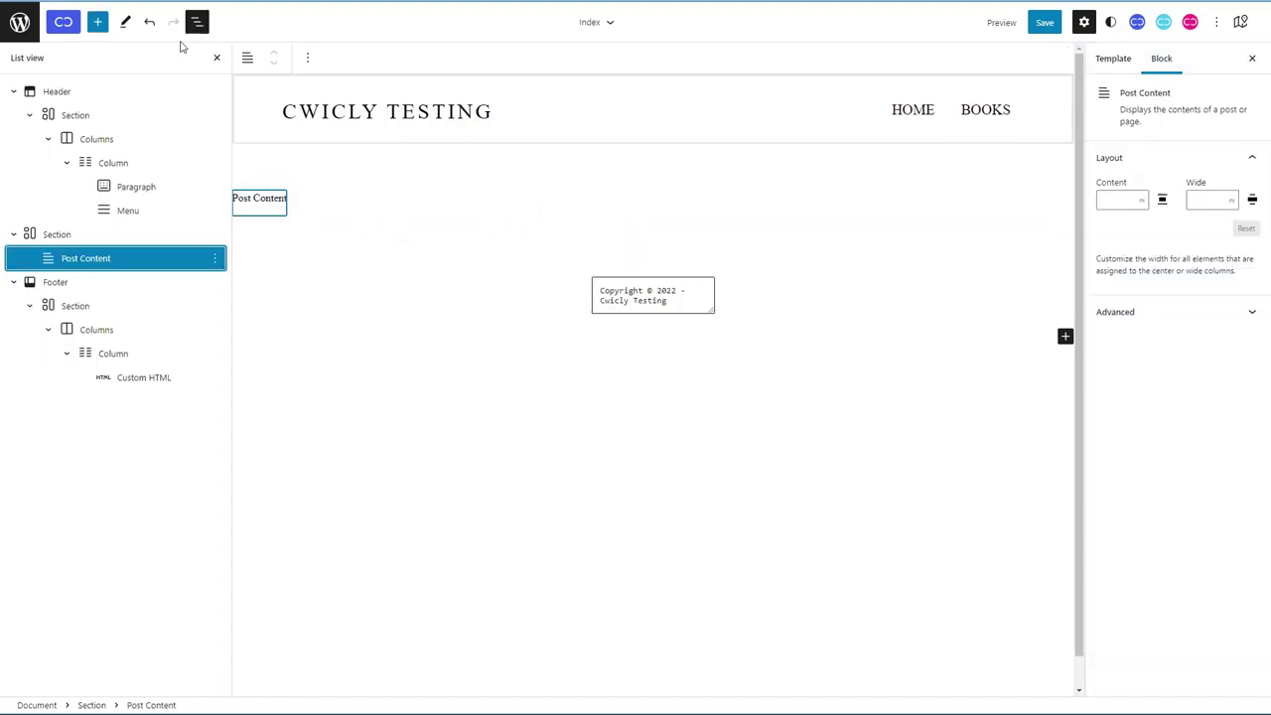
Step: Set the Post Content block's content and wide widths to 1290 and save the Index template
key(ctrl+s)
click(1105, 199)
text(1290)
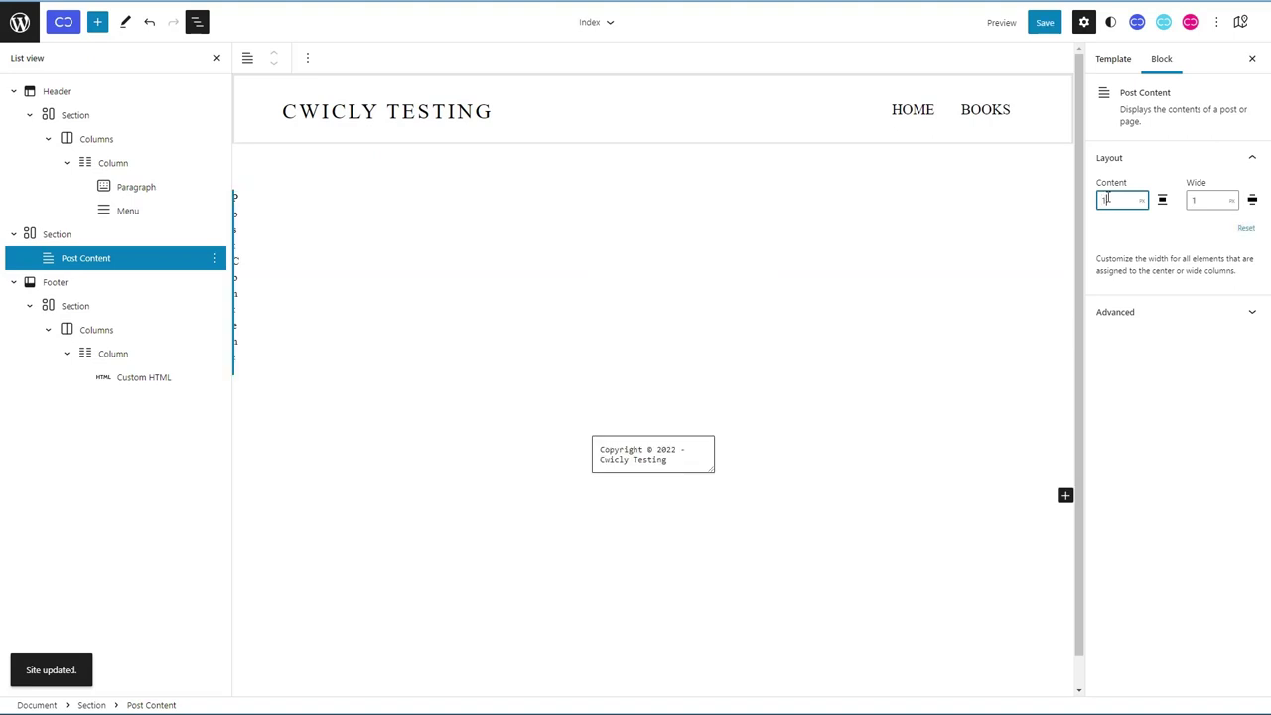
click(1043, 24)
click(1179, 21)
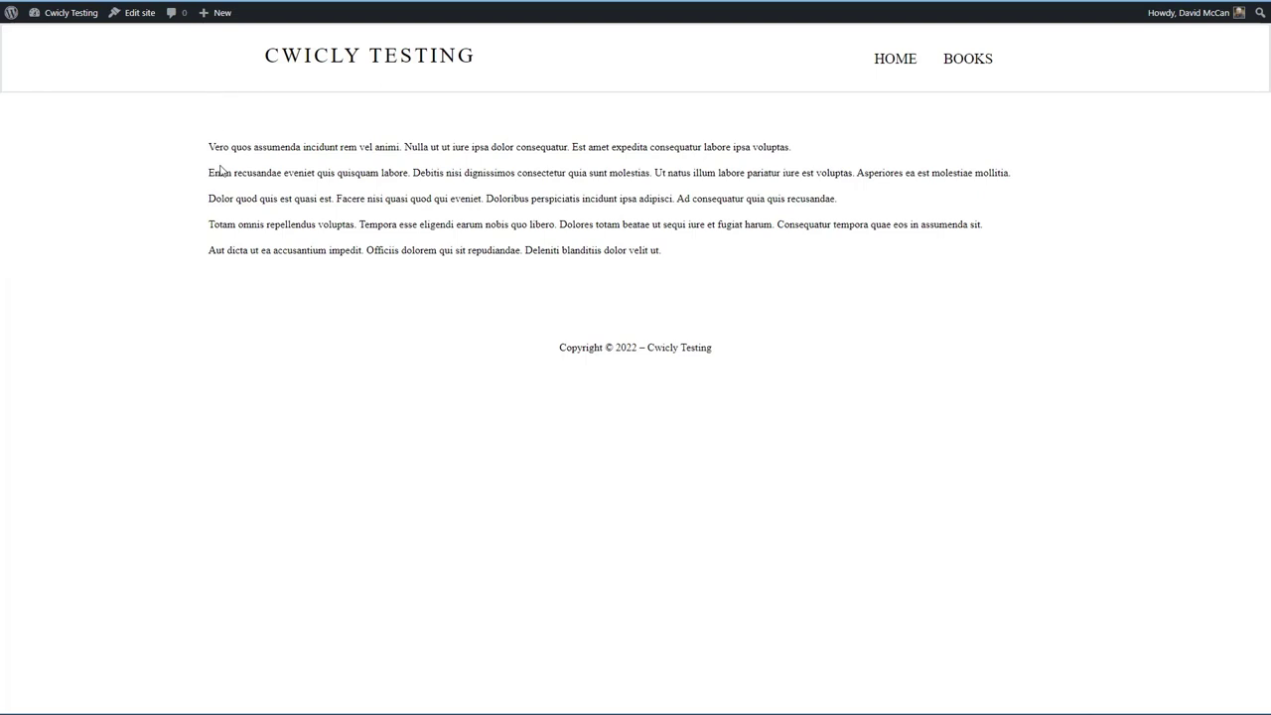
Step: Inspect the widths of the front-end page's elements with the Hoverify Inspector
right_click(325, 112)
mouse_move(521, 322)
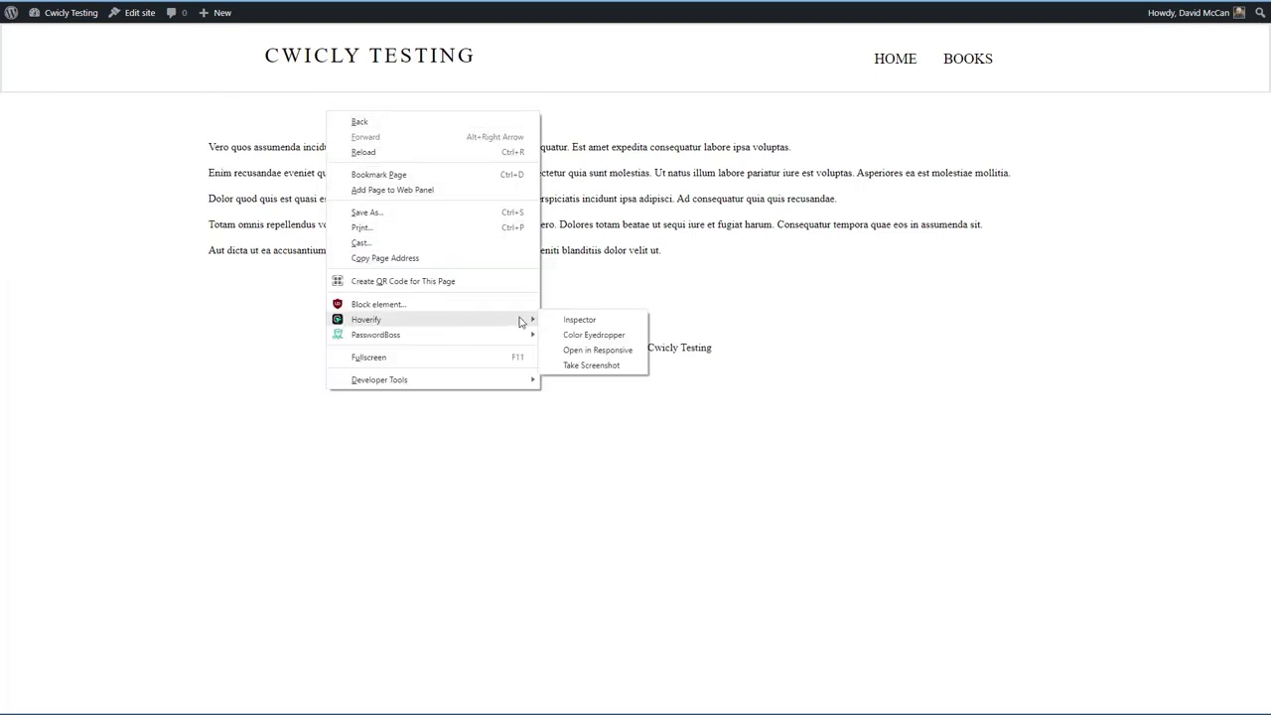
click(576, 320)
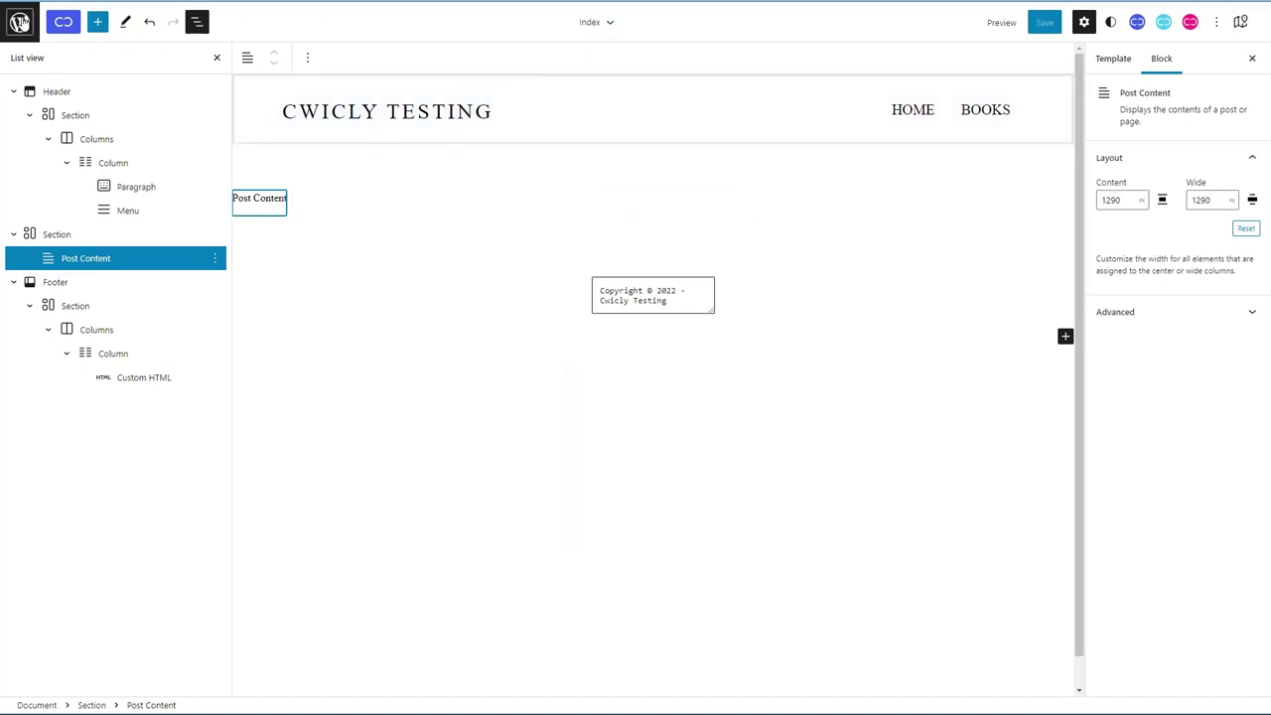
Step: Return to the site editor and open the header template part with its block list shown
click(609, 24)
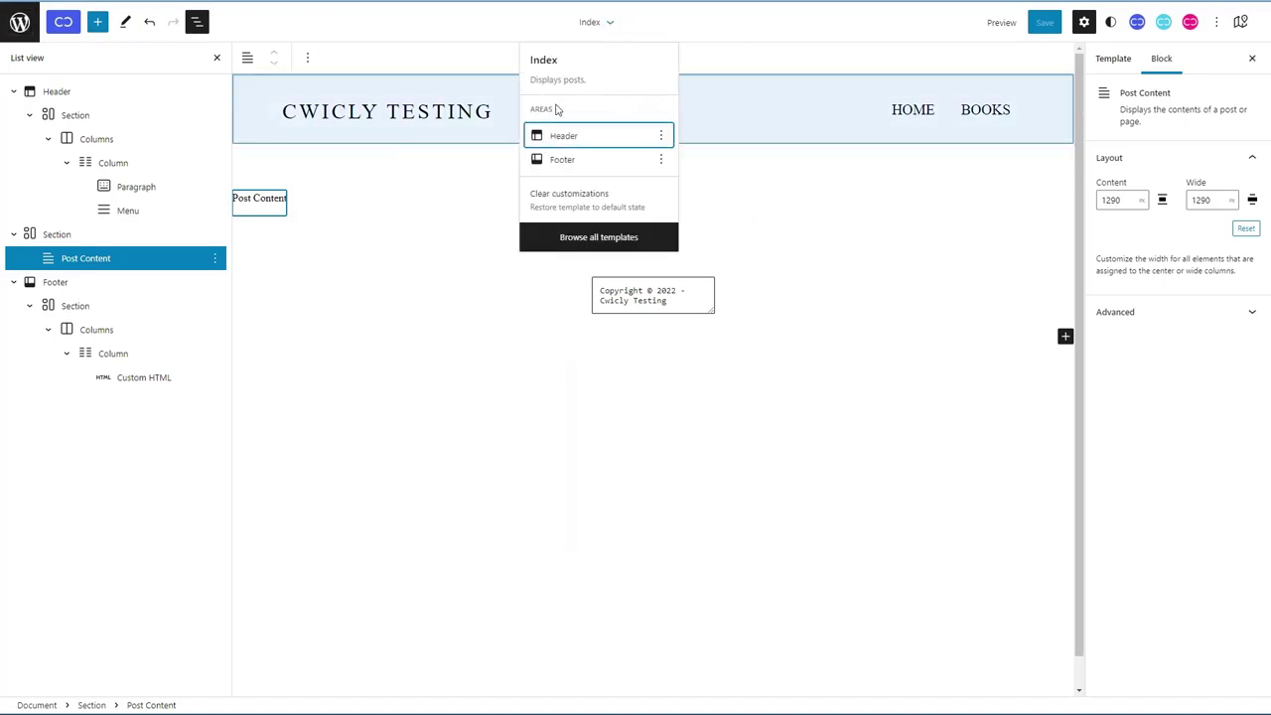
click(561, 136)
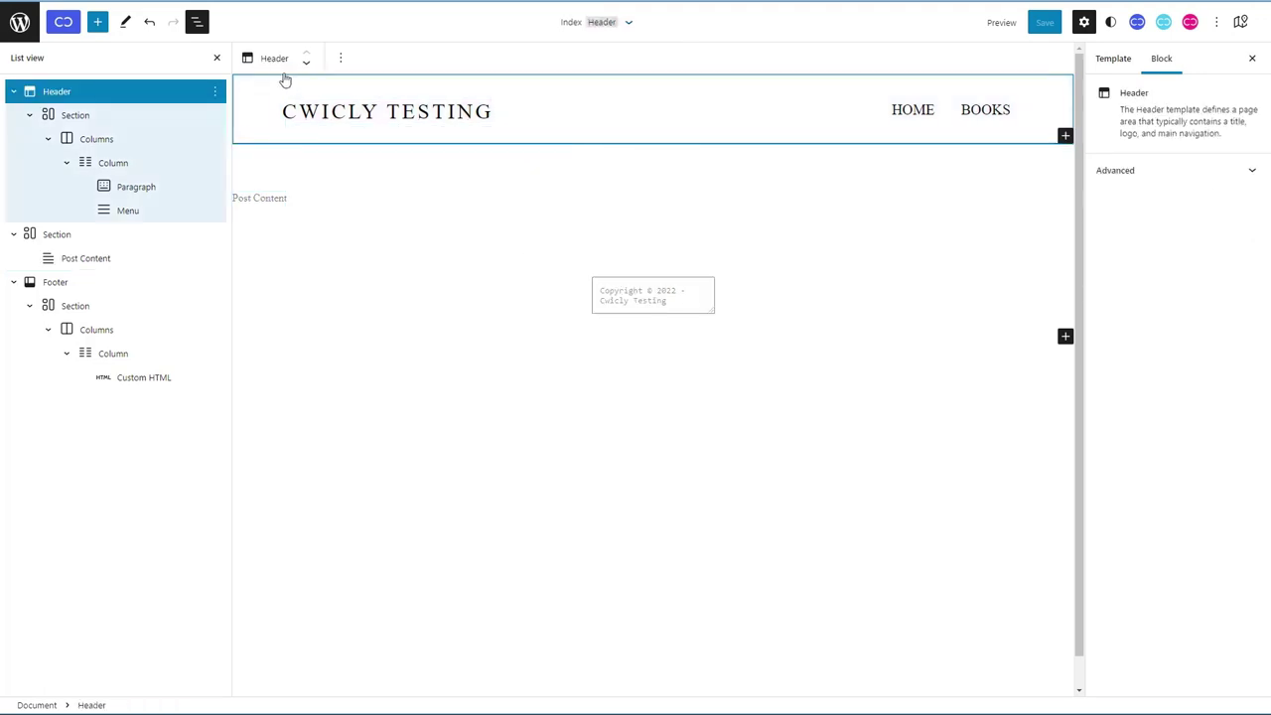
click(20, 21)
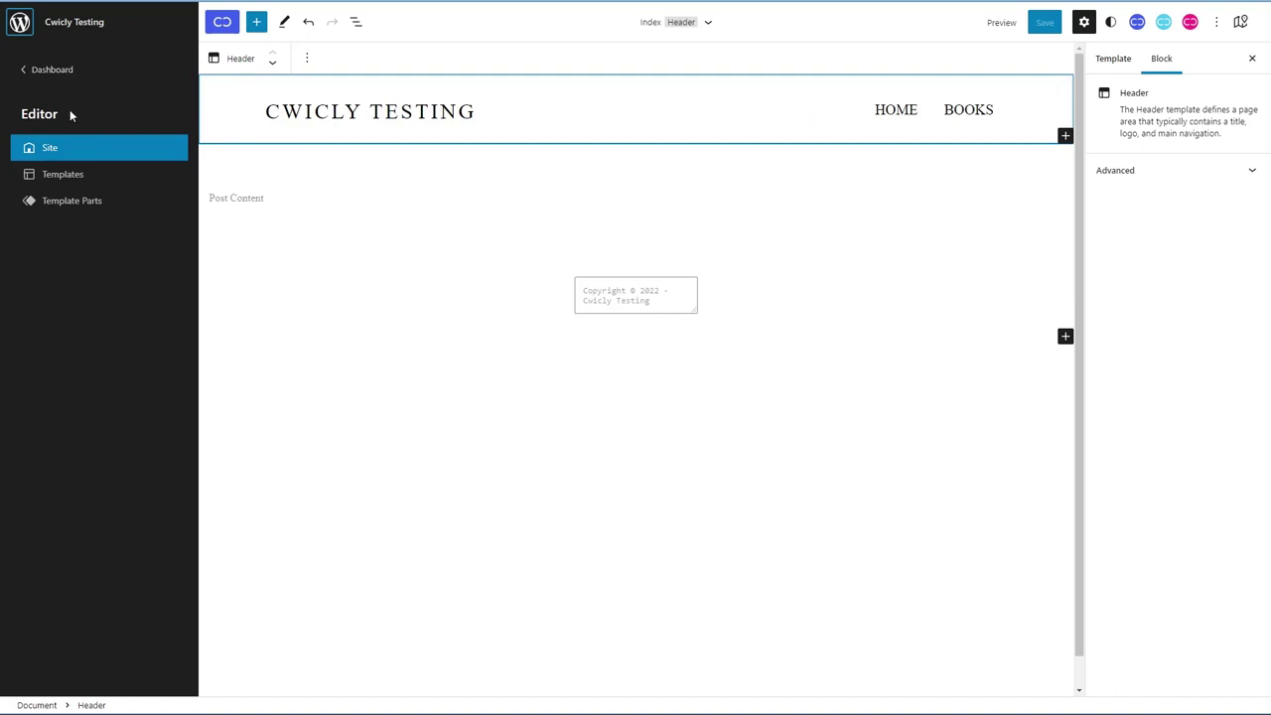
click(77, 203)
click(457, 224)
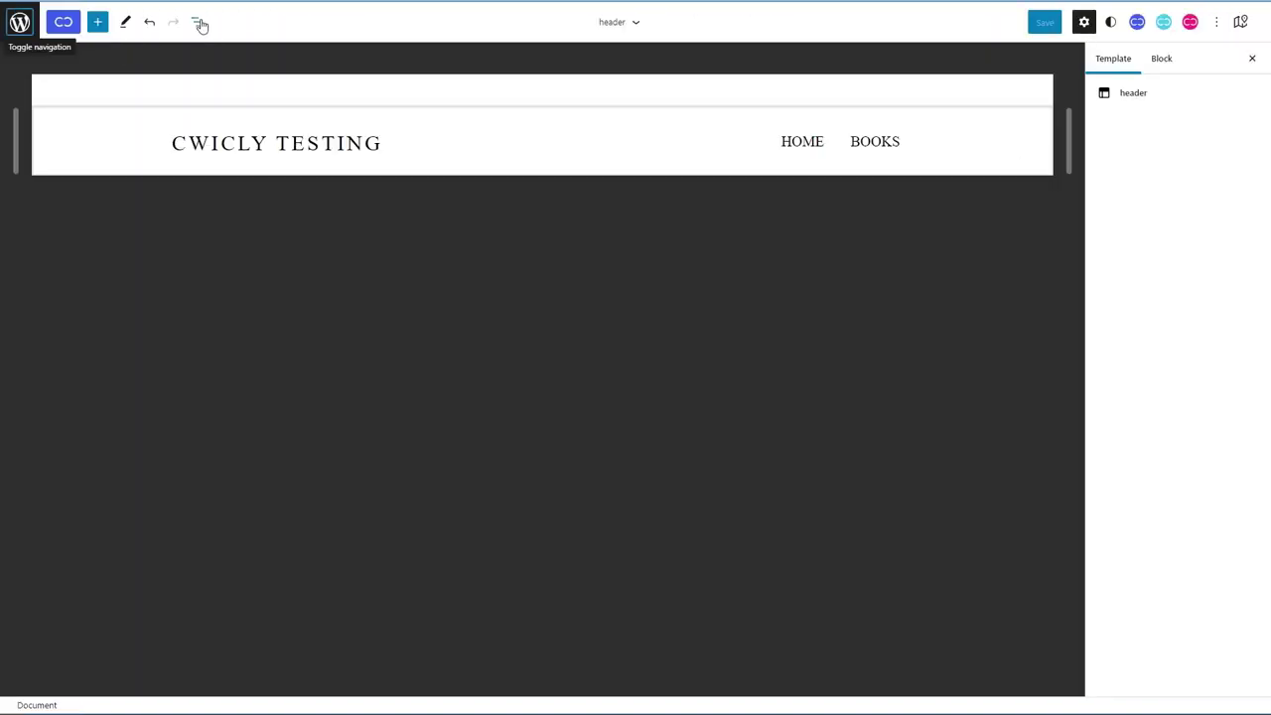
click(199, 22)
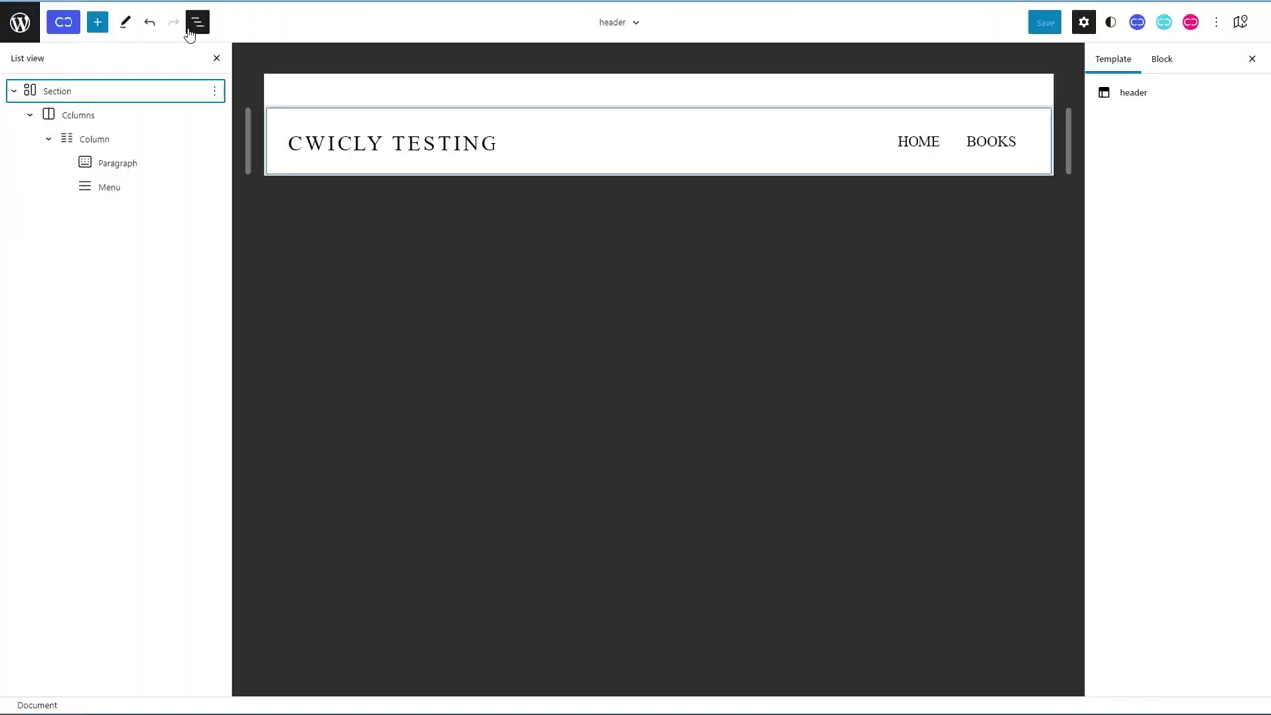
Step: Set the header Section's maximum width to 1290 px and save the header template part
click(45, 90)
click(1241, 233)
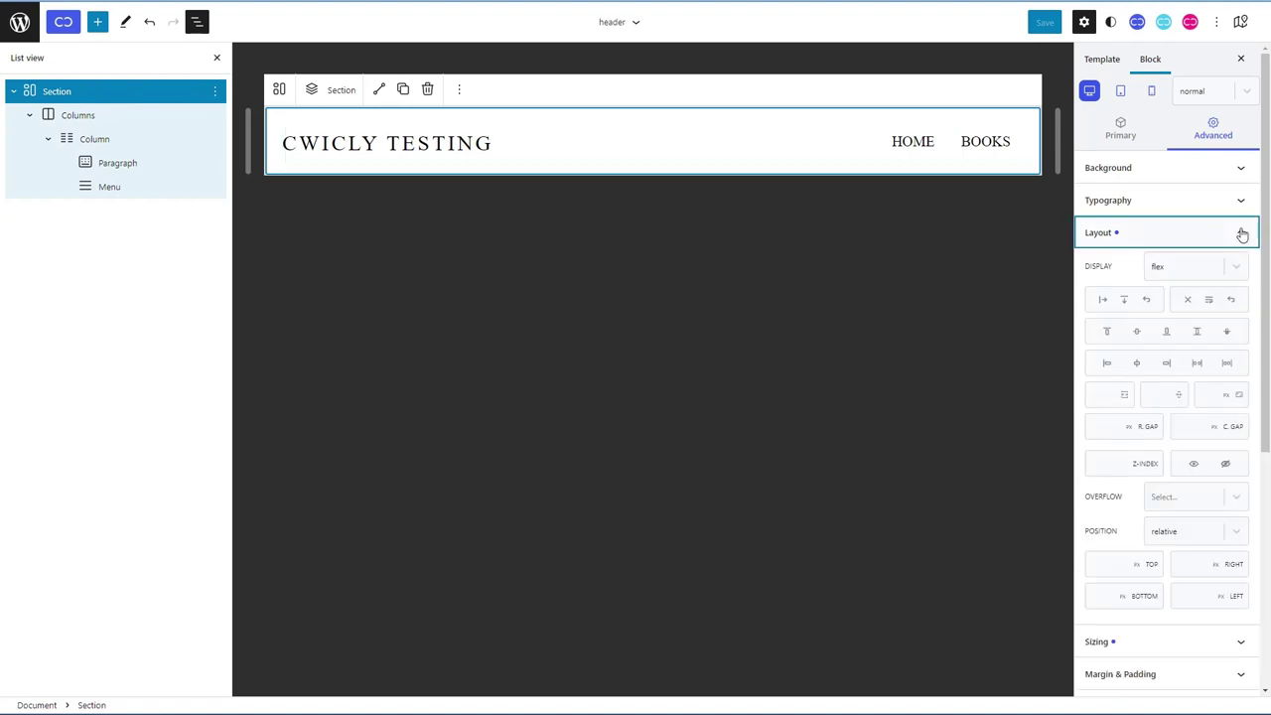
click(1241, 233)
click(1238, 264)
double_click(1186, 360)
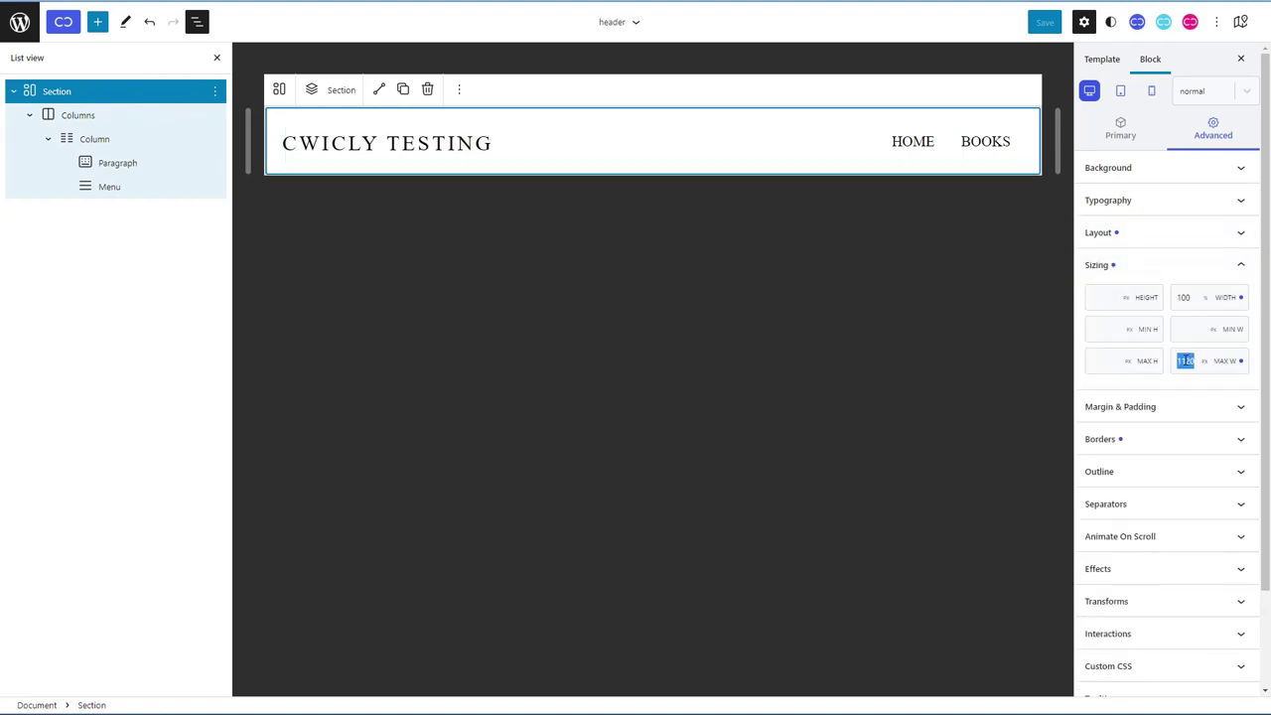
text(1290)
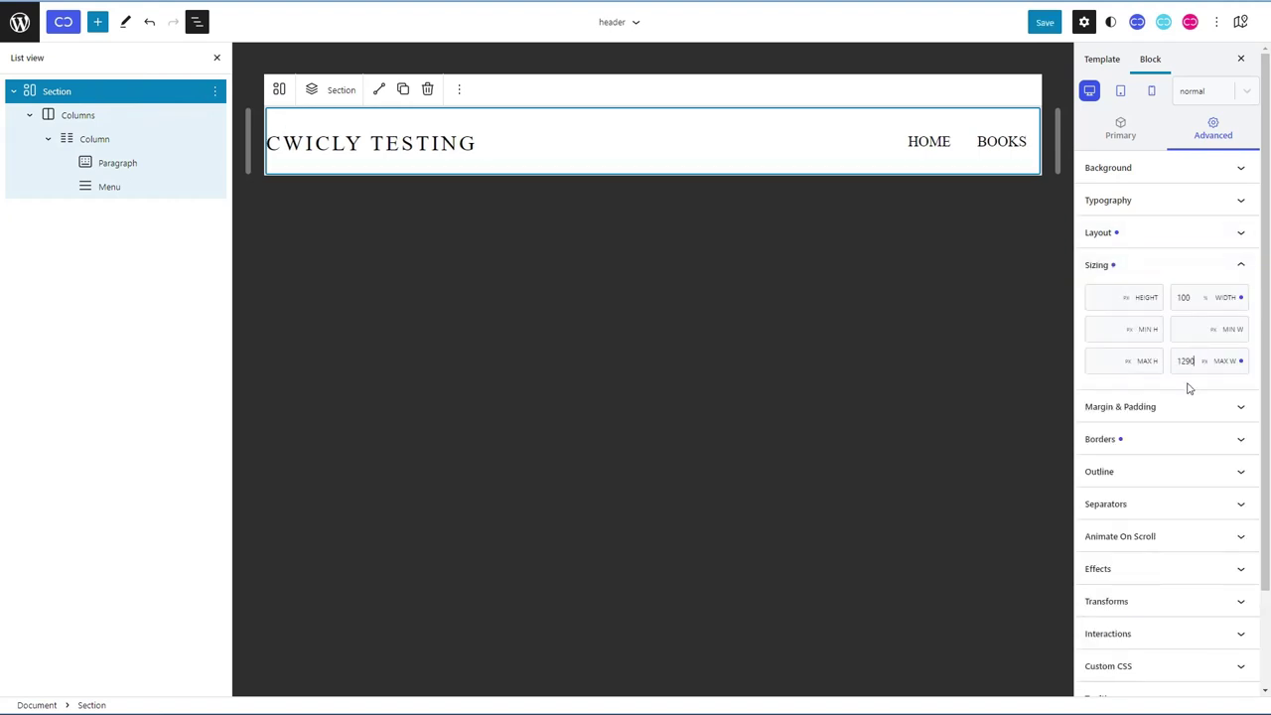
click(77, 117)
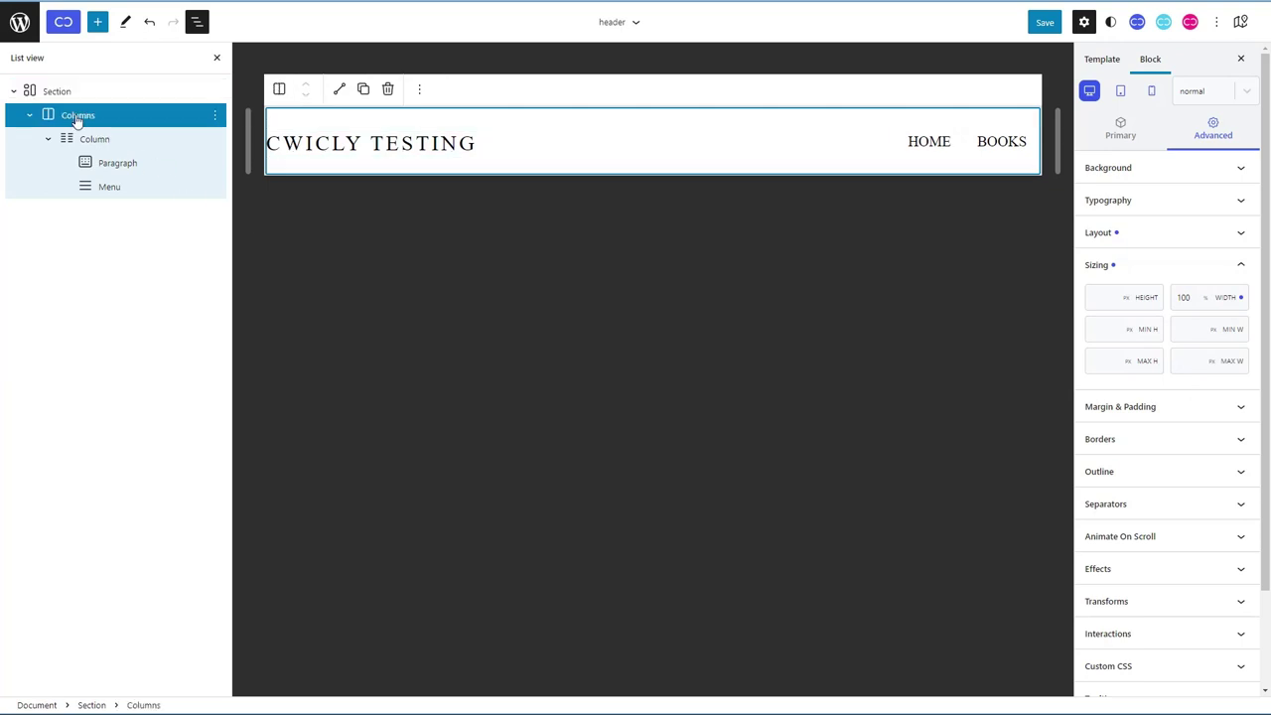
key(Down)
click(1044, 22)
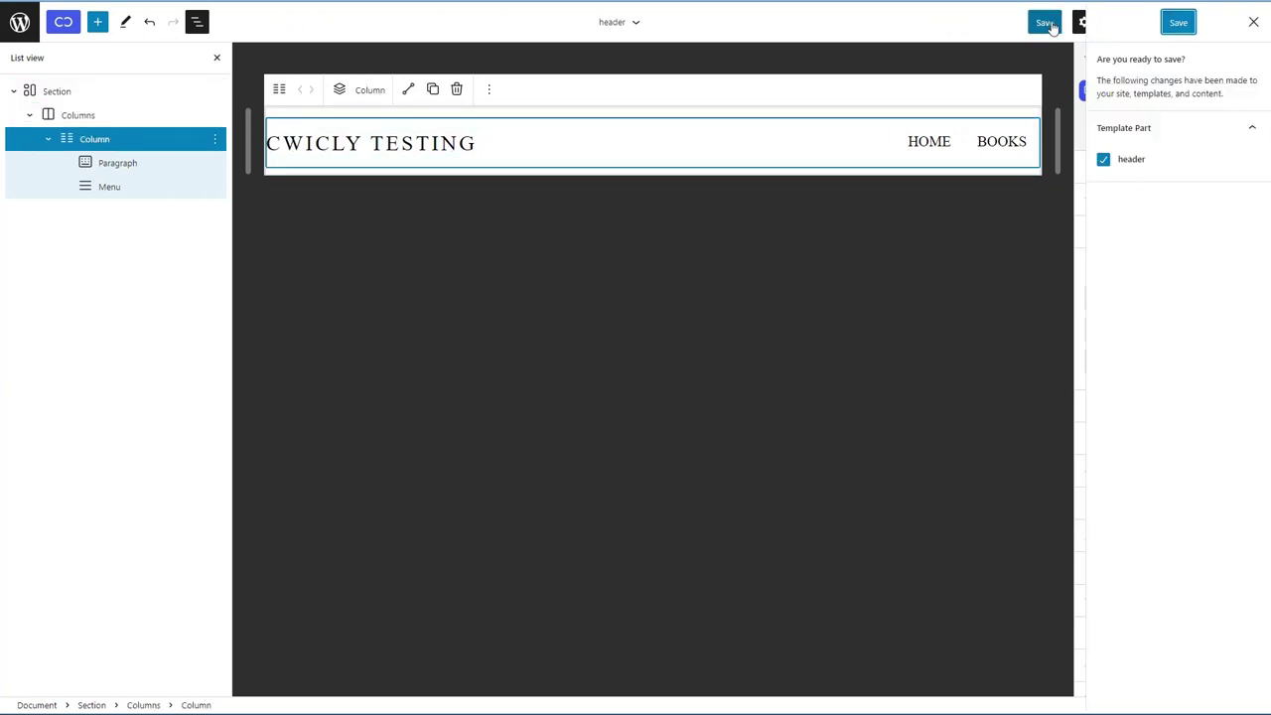
click(1178, 22)
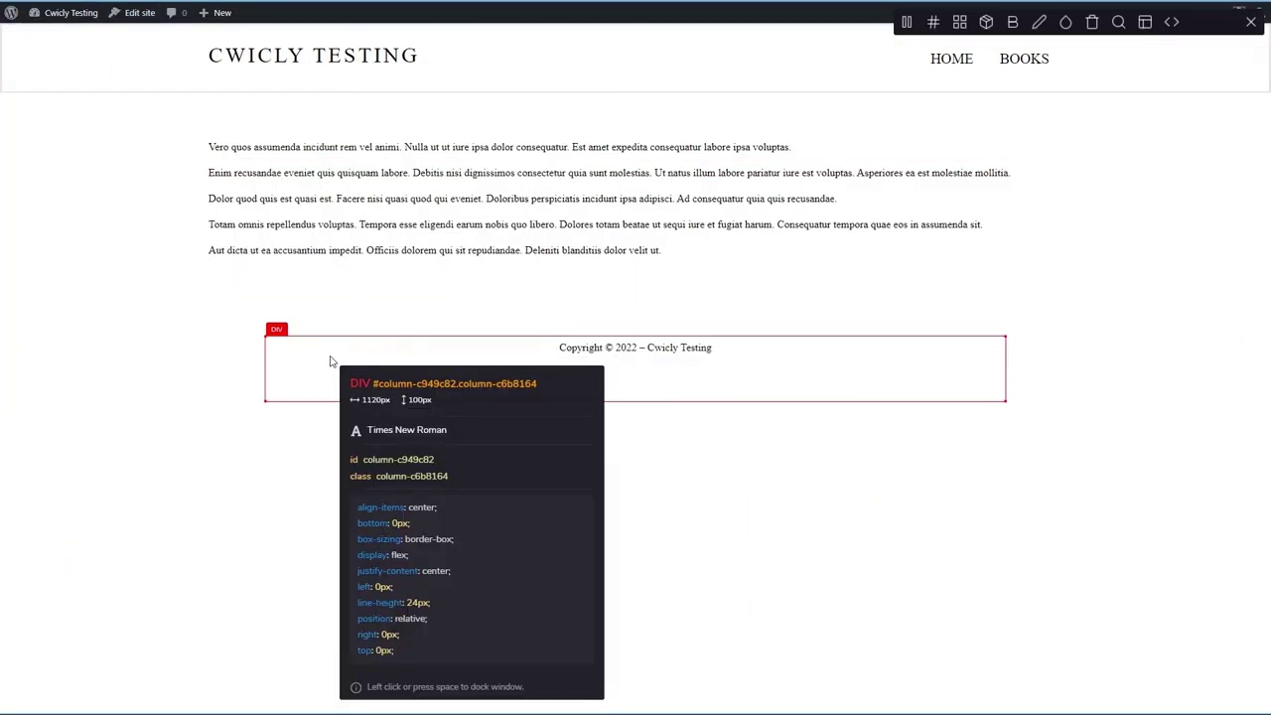
Step: Close the front-end inspector, leave the site editor and go to Cwicly's Themer screen
key(Escape)
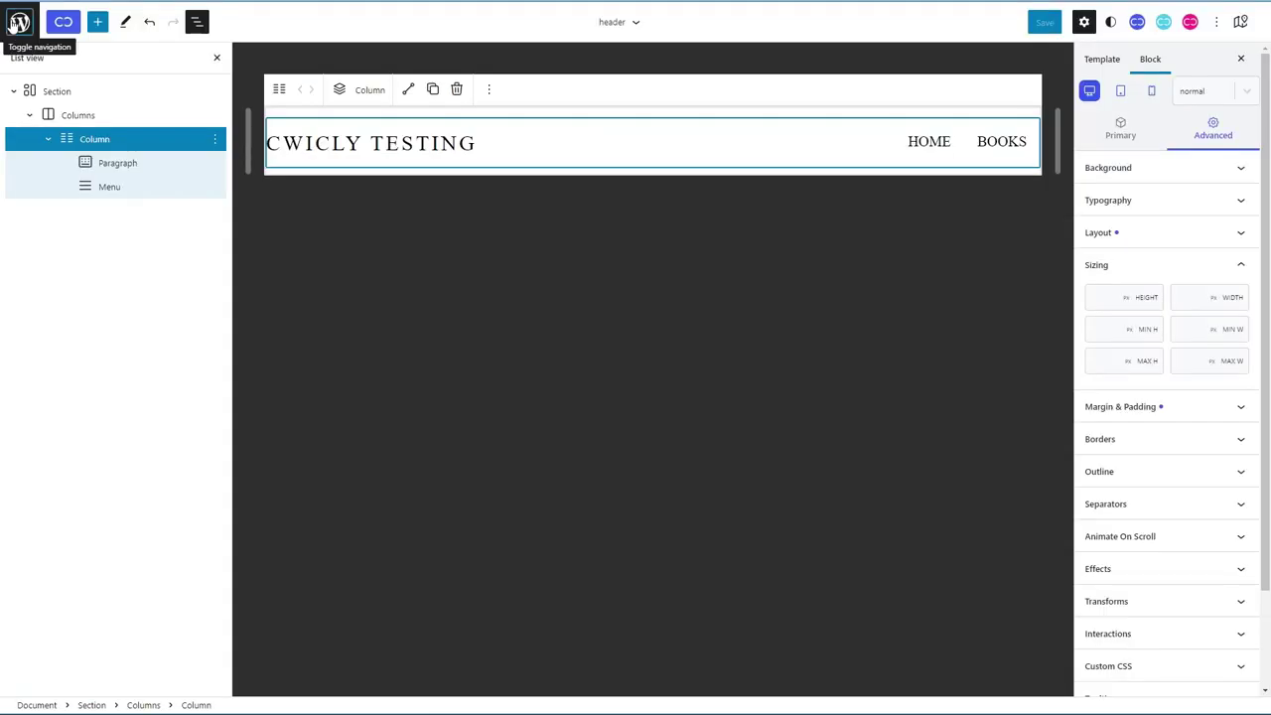
click(20, 21)
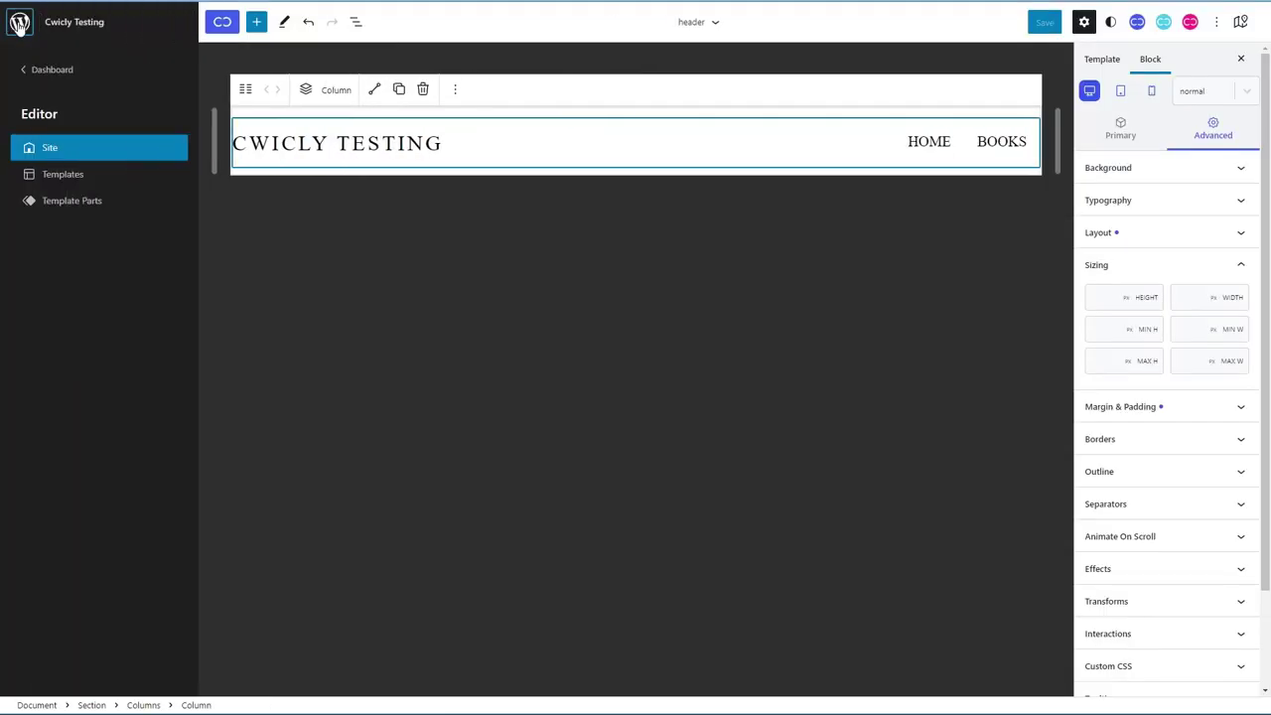
click(46, 71)
mouse_move(37, 409)
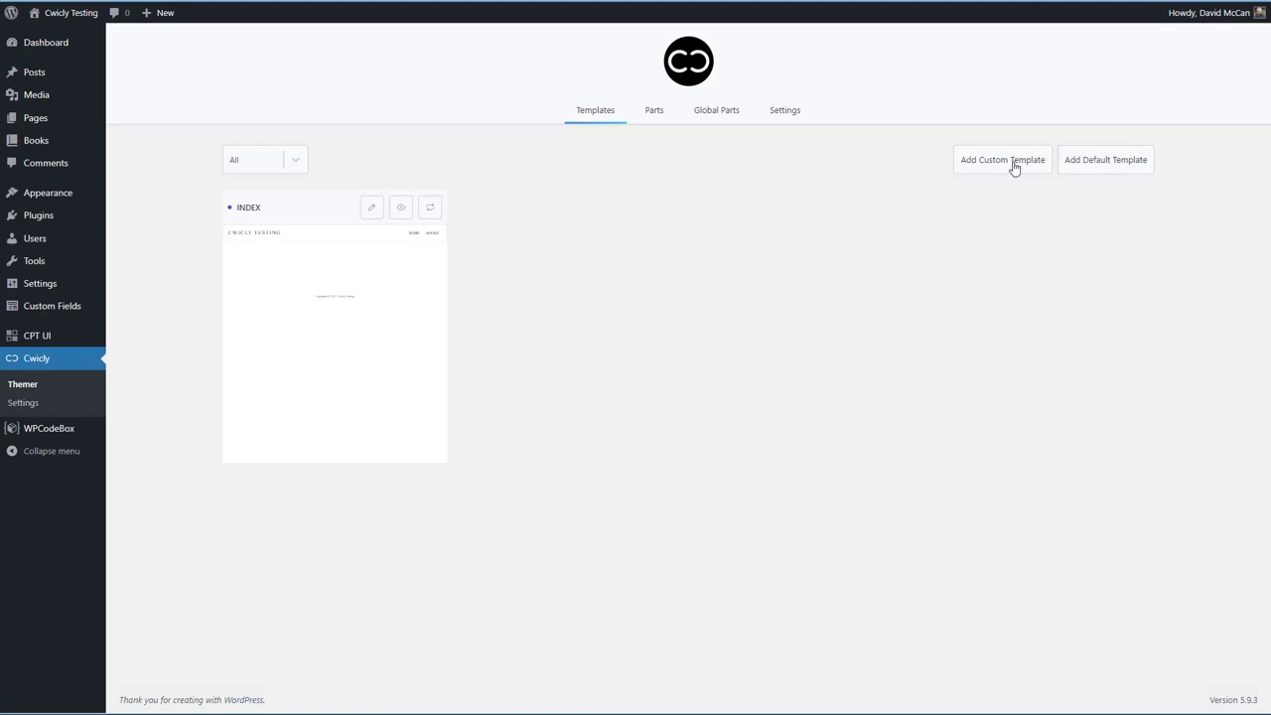
Step: Create a custom template named Home Page in the Cwicly Themer
click(1014, 168)
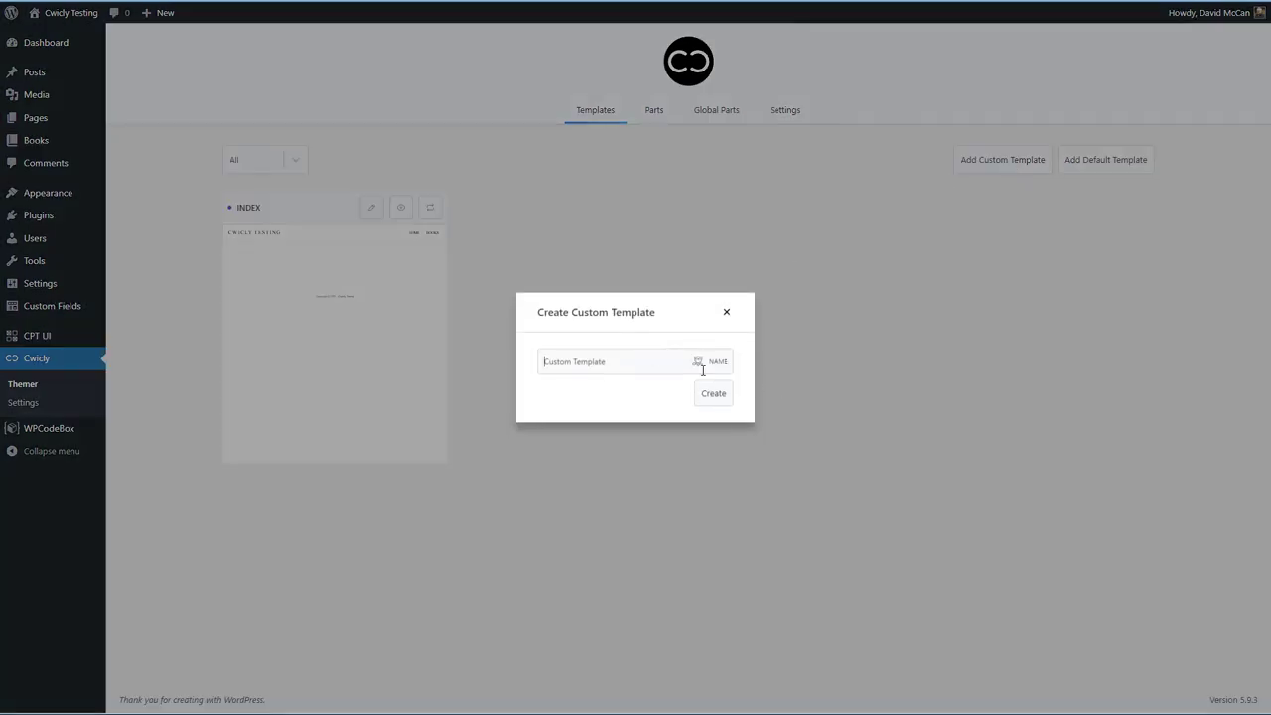
text(Home P)
click(714, 394)
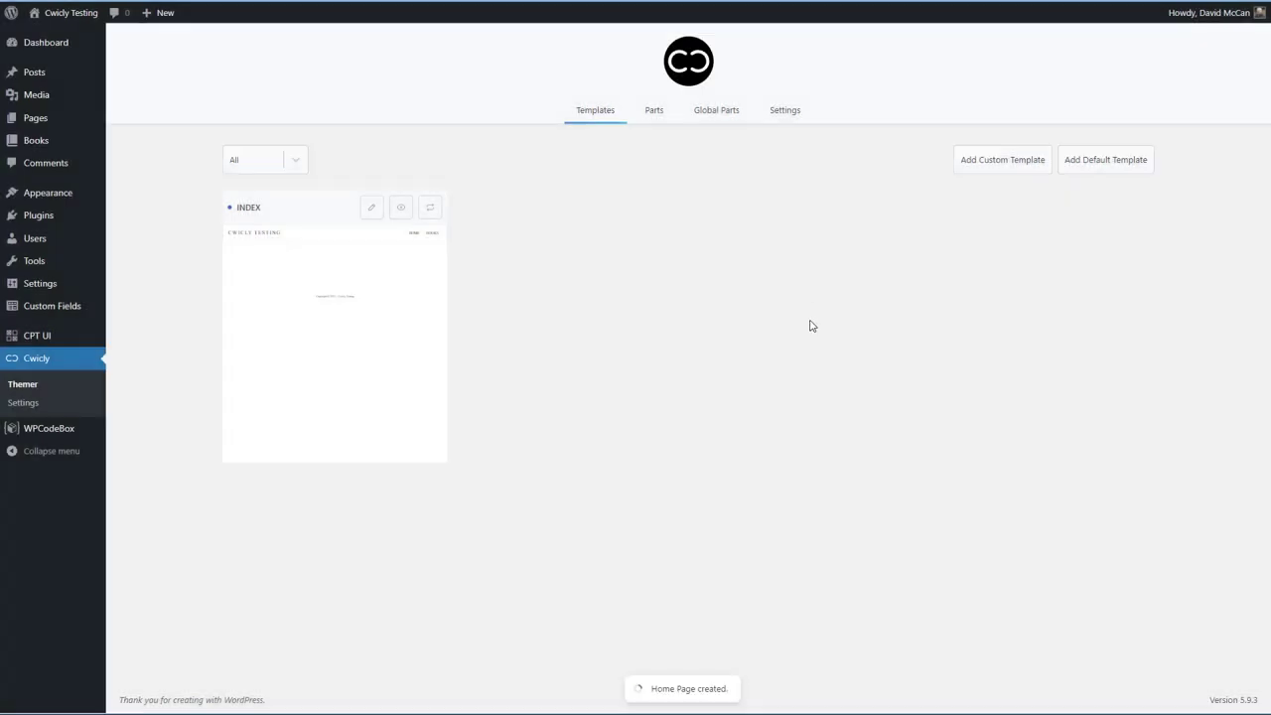
Step: Add a visibility condition to the Home Page template: show if Singular is Front Page
click(400, 207)
click(547, 376)
click(463, 349)
click(450, 383)
click(521, 350)
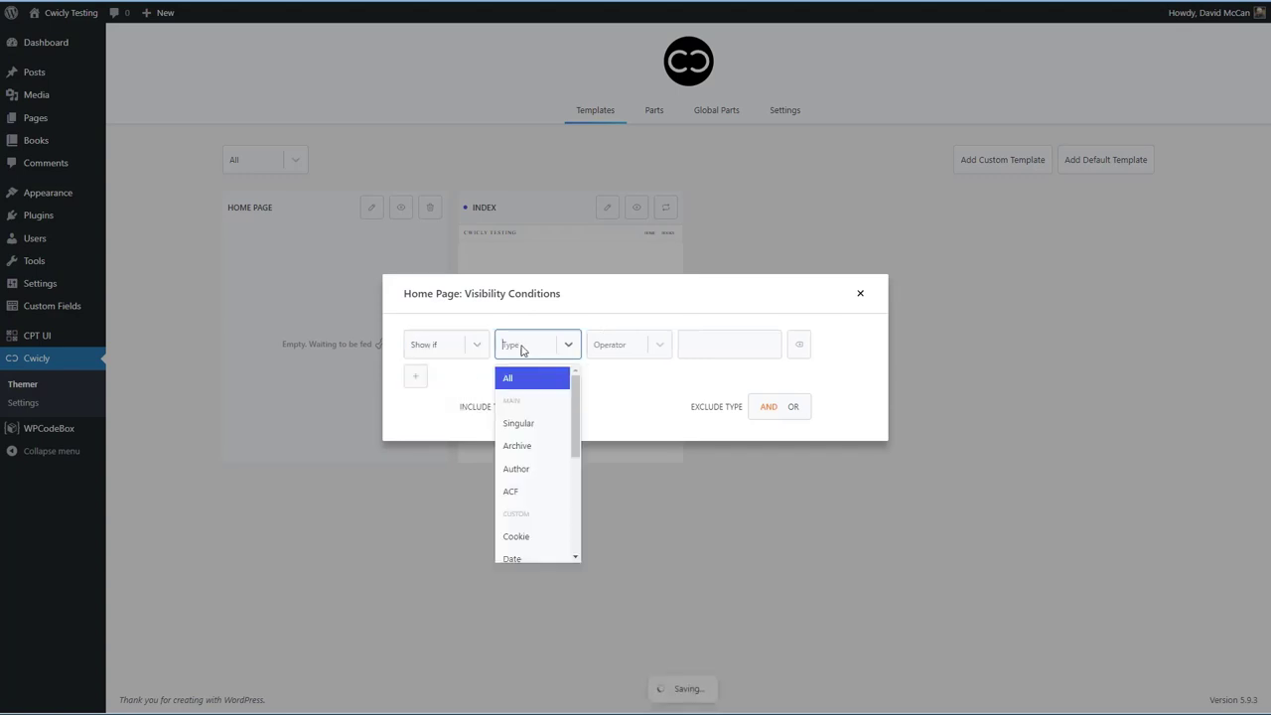
click(518, 424)
click(616, 347)
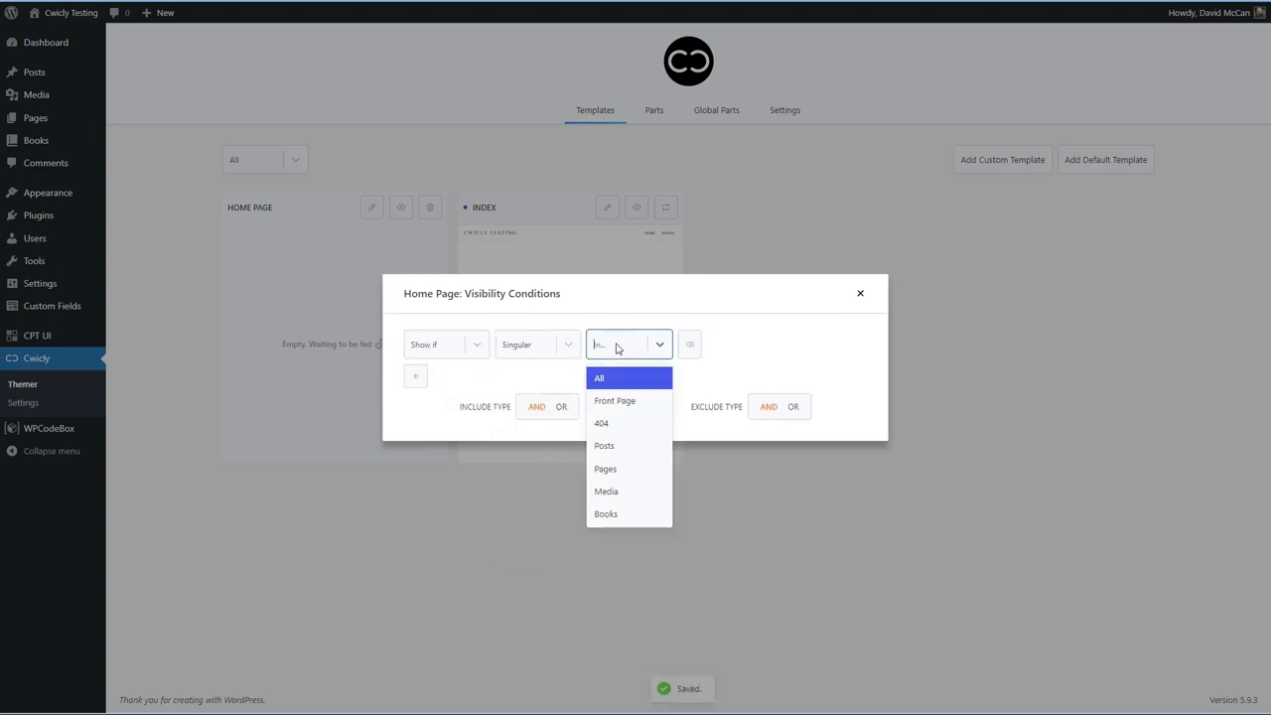
click(602, 400)
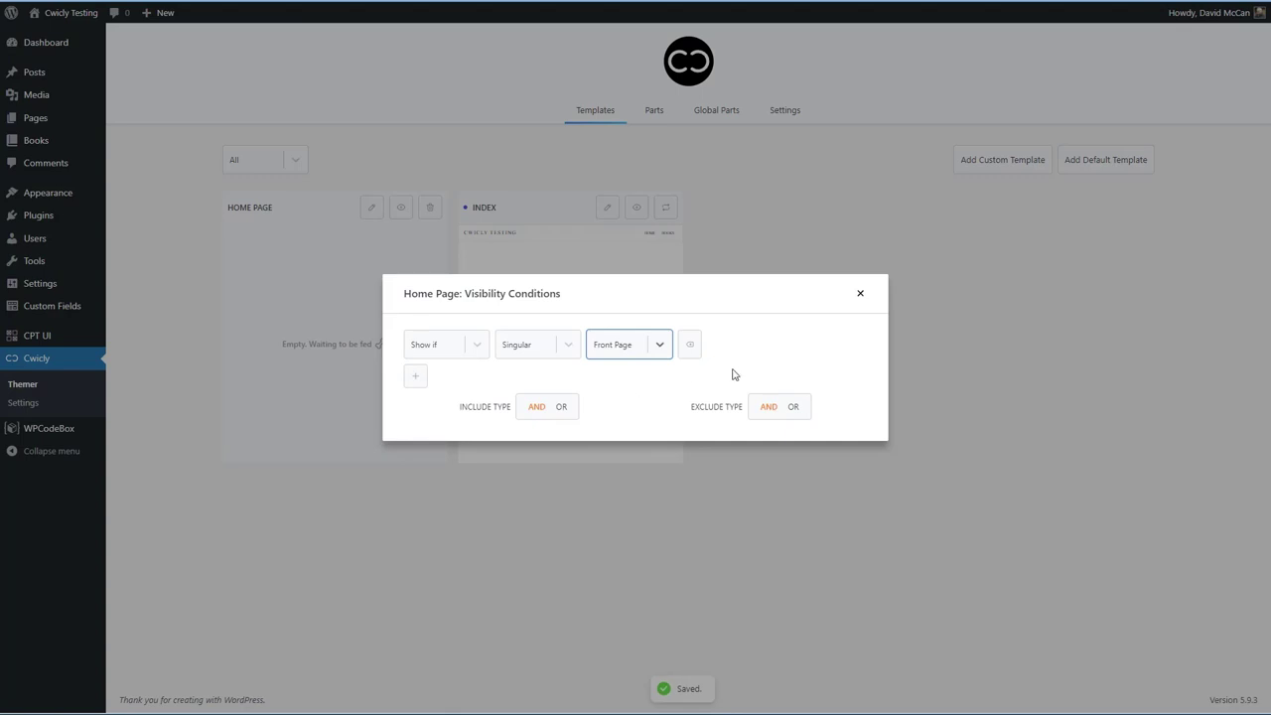
click(859, 295)
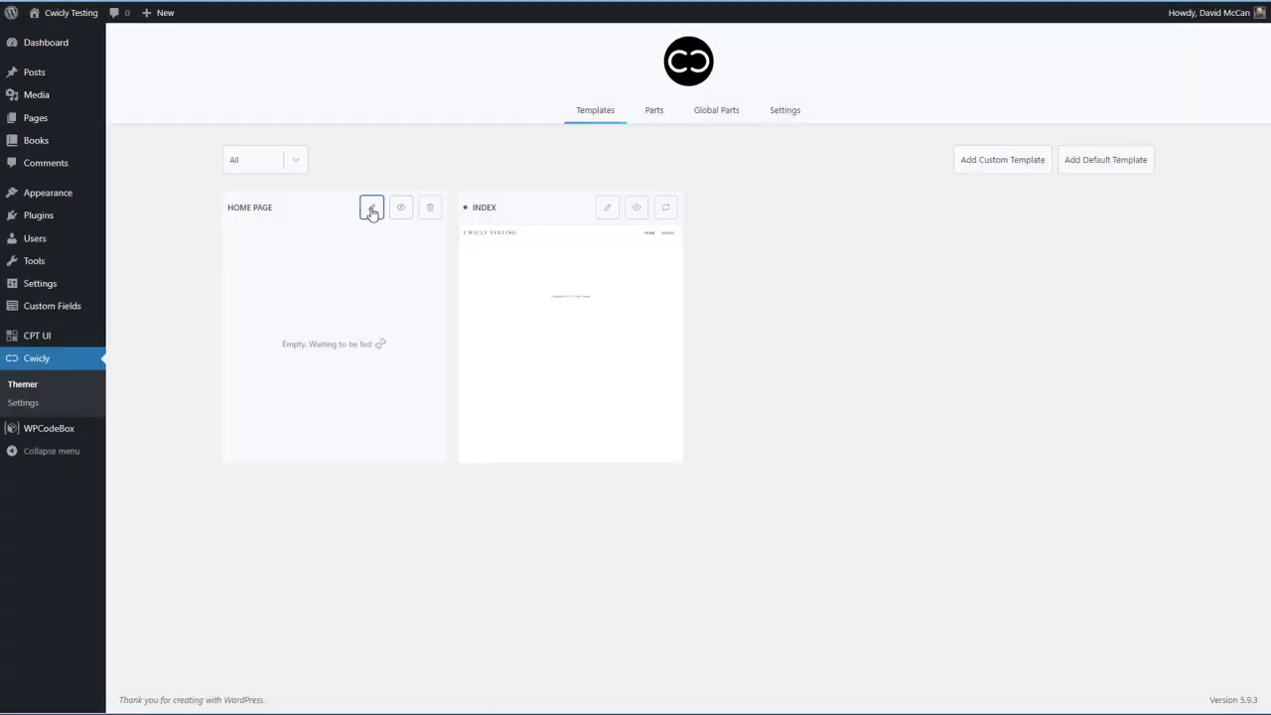
Step: Open the Home Page template for editing and insert a Header template part block
click(371, 210)
text(/)
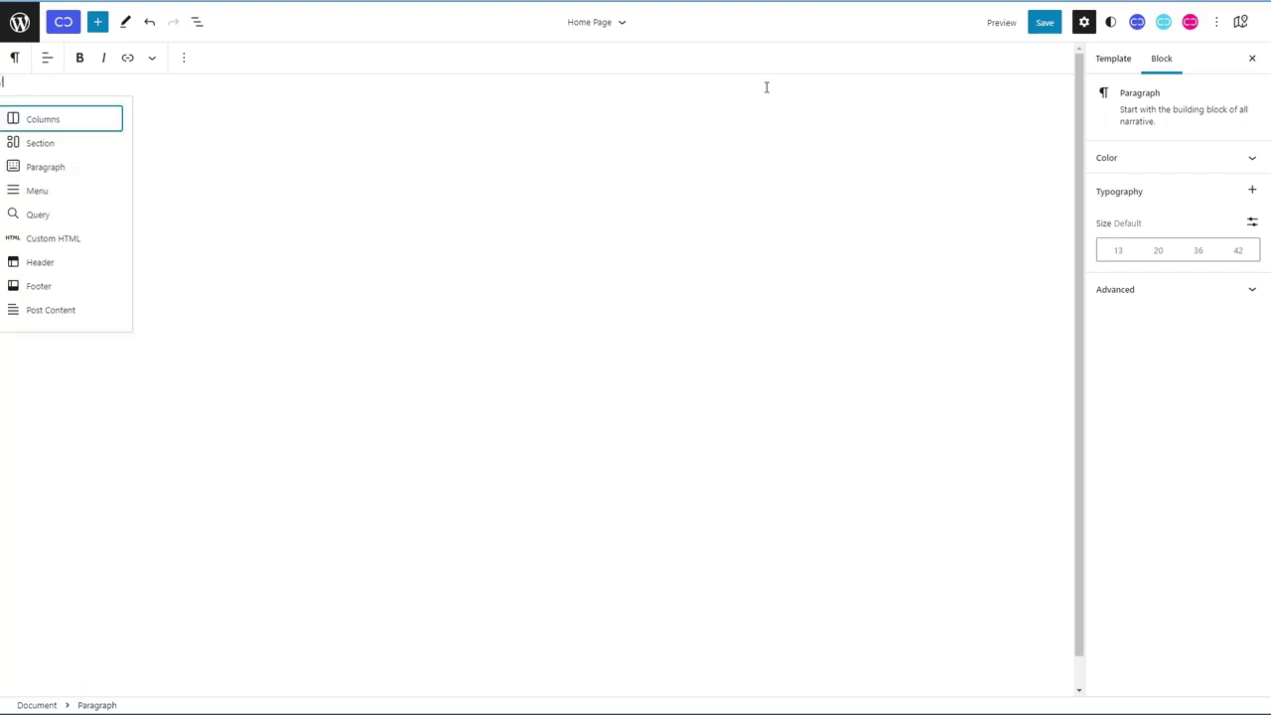
text(hea)
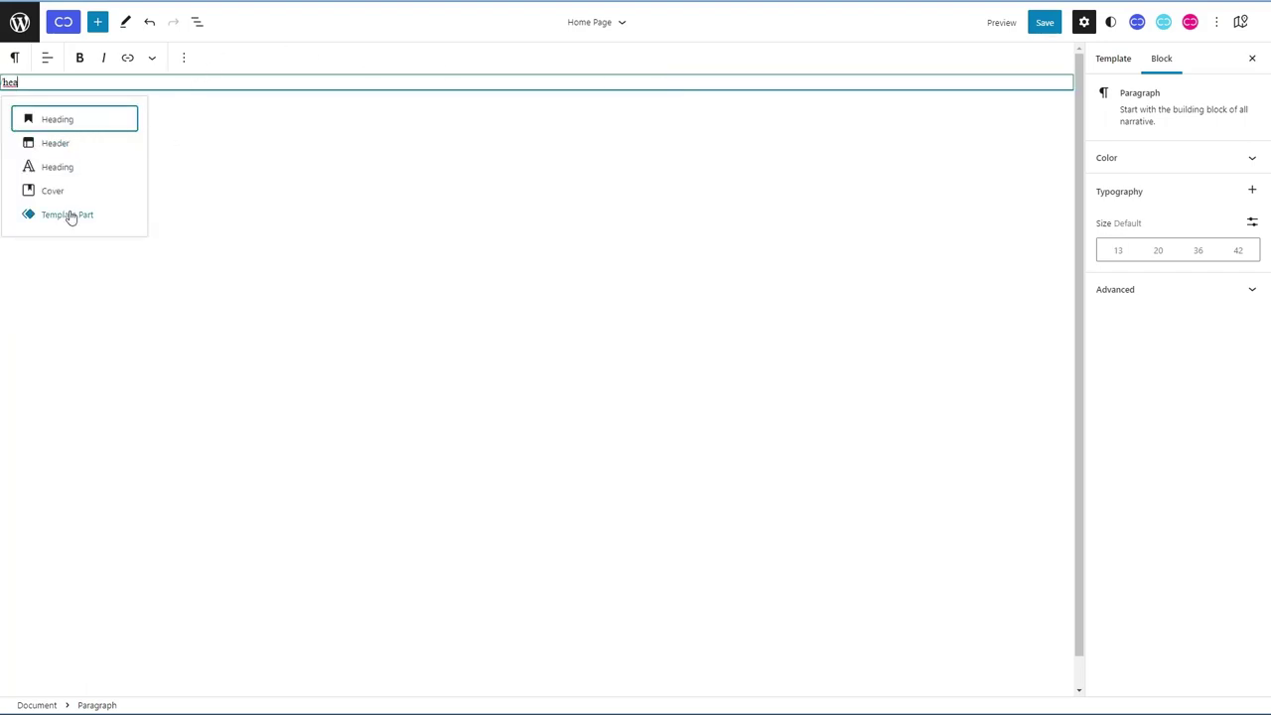
click(58, 146)
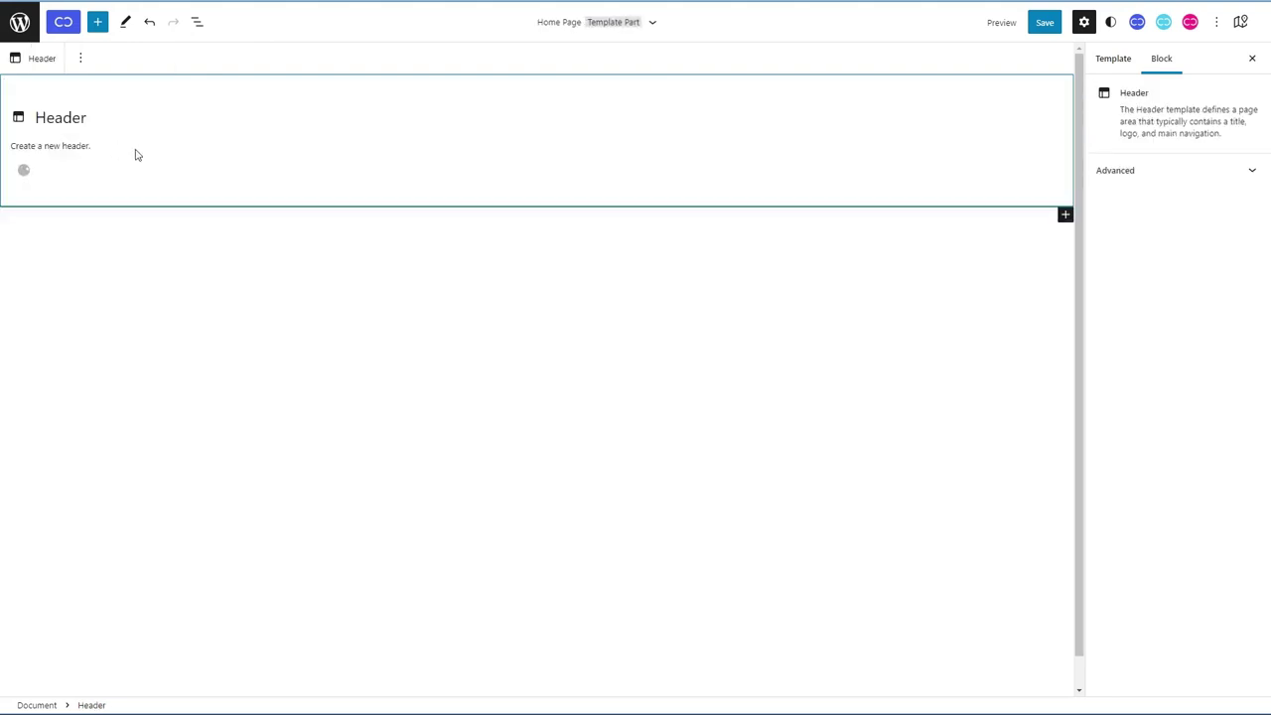
Step: Assign the existing header part to the Header block and add a Footer block below it using the existing footer part
click(44, 169)
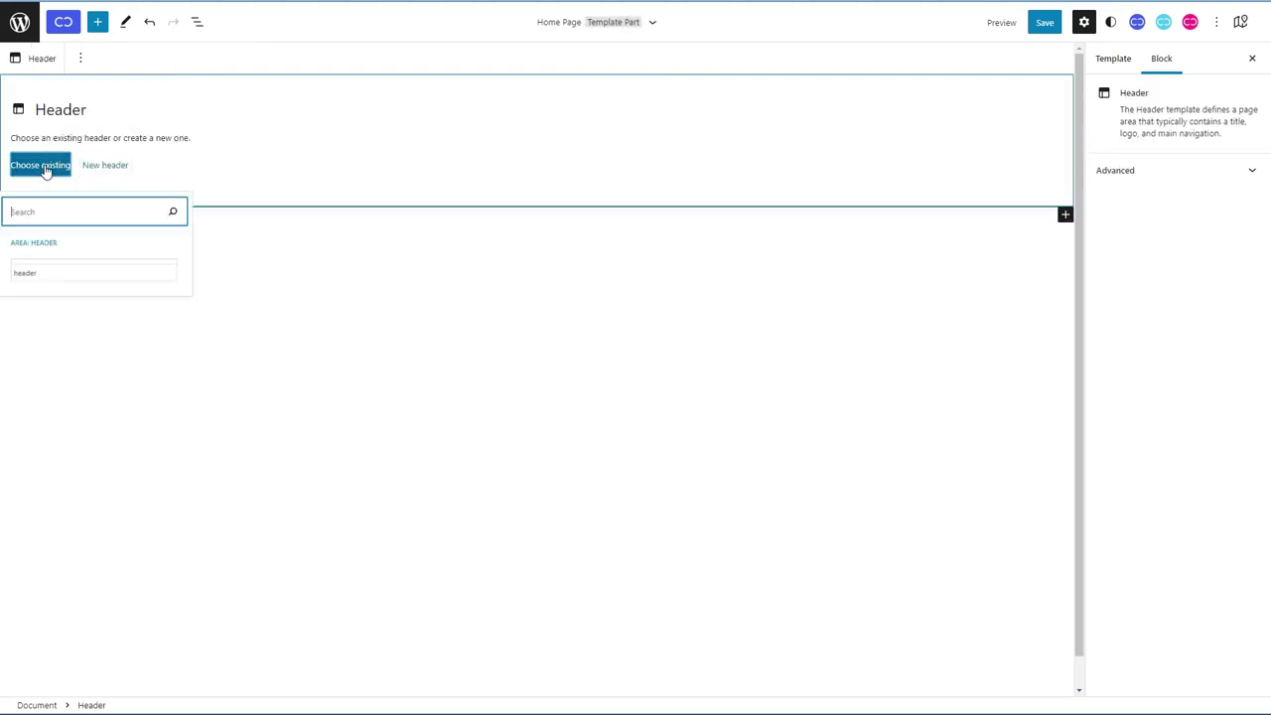
click(24, 330)
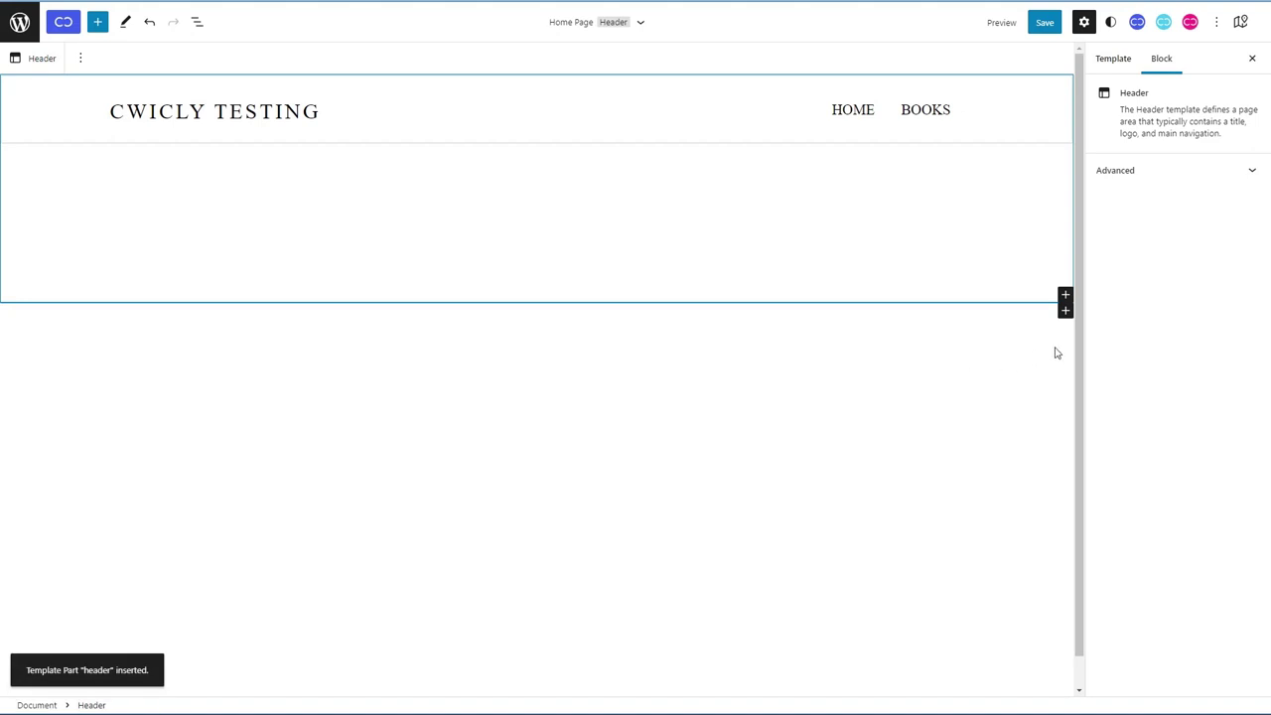
click(1066, 310)
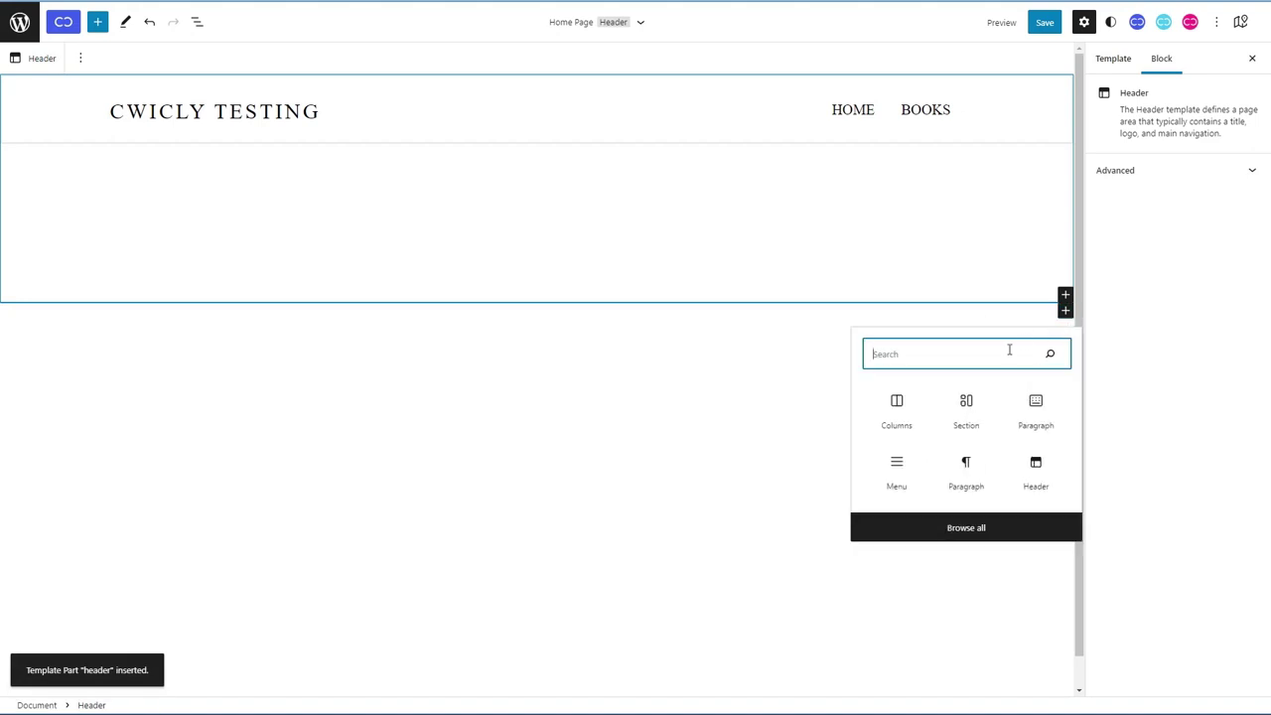
text(footer)
click(896, 407)
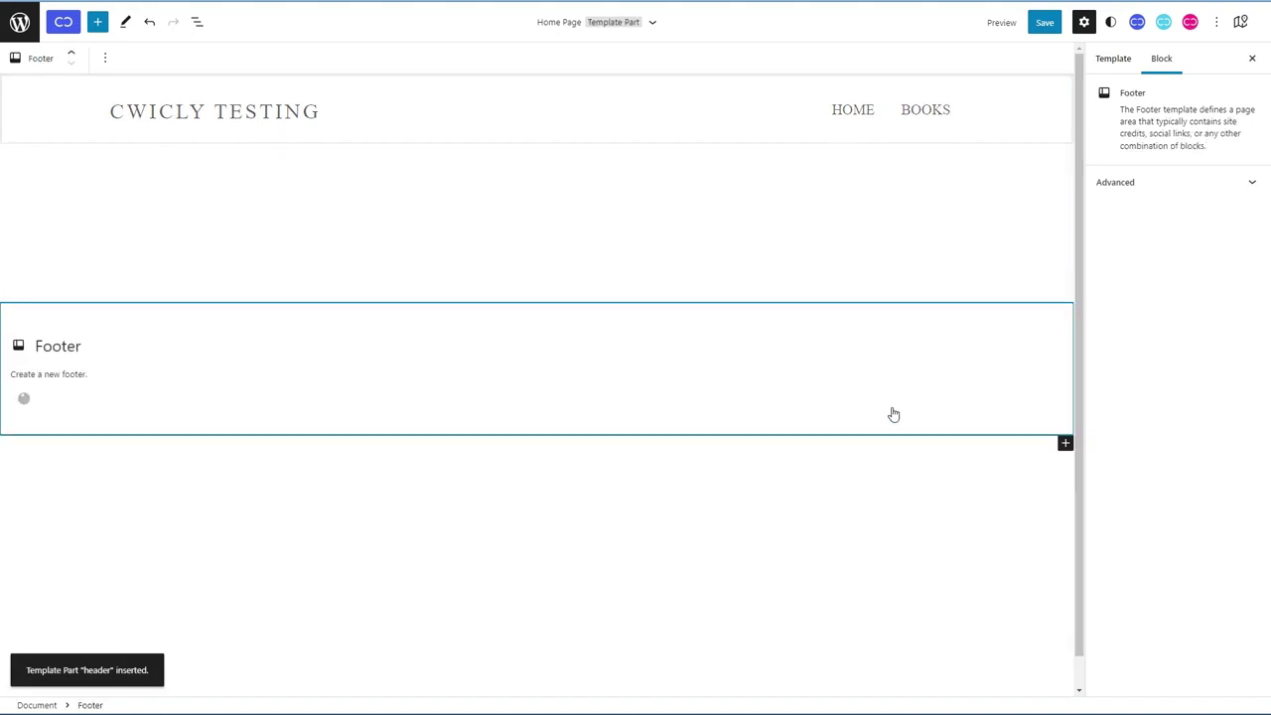
click(43, 394)
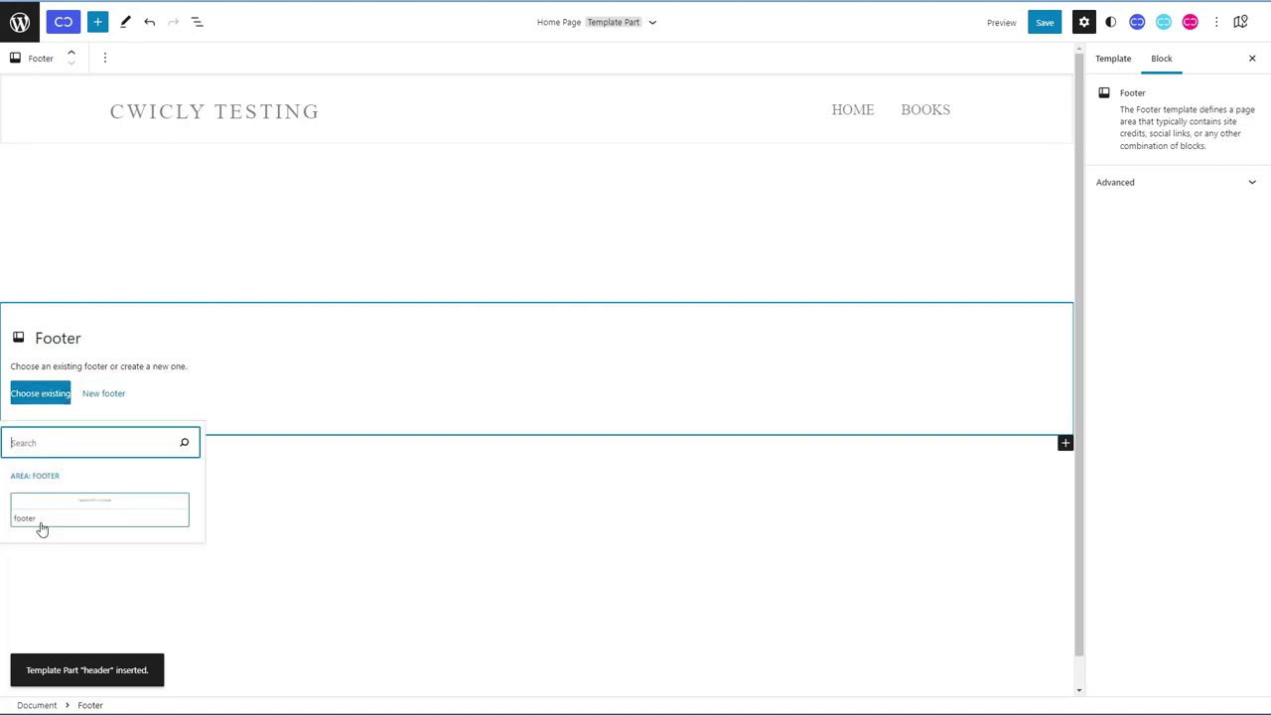
click(40, 522)
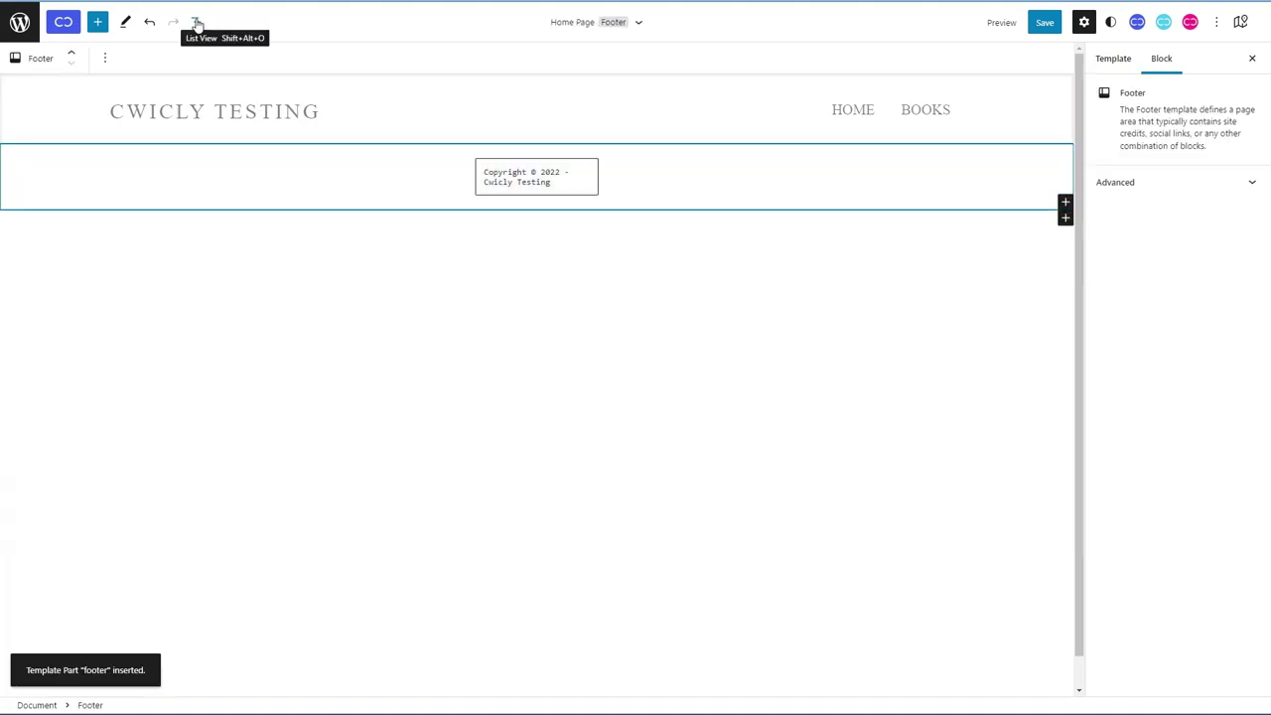
Step: Insert a Section block between the site header and the footer
click(95, 24)
drag(110, 179, 378, 139)
click(457, 195)
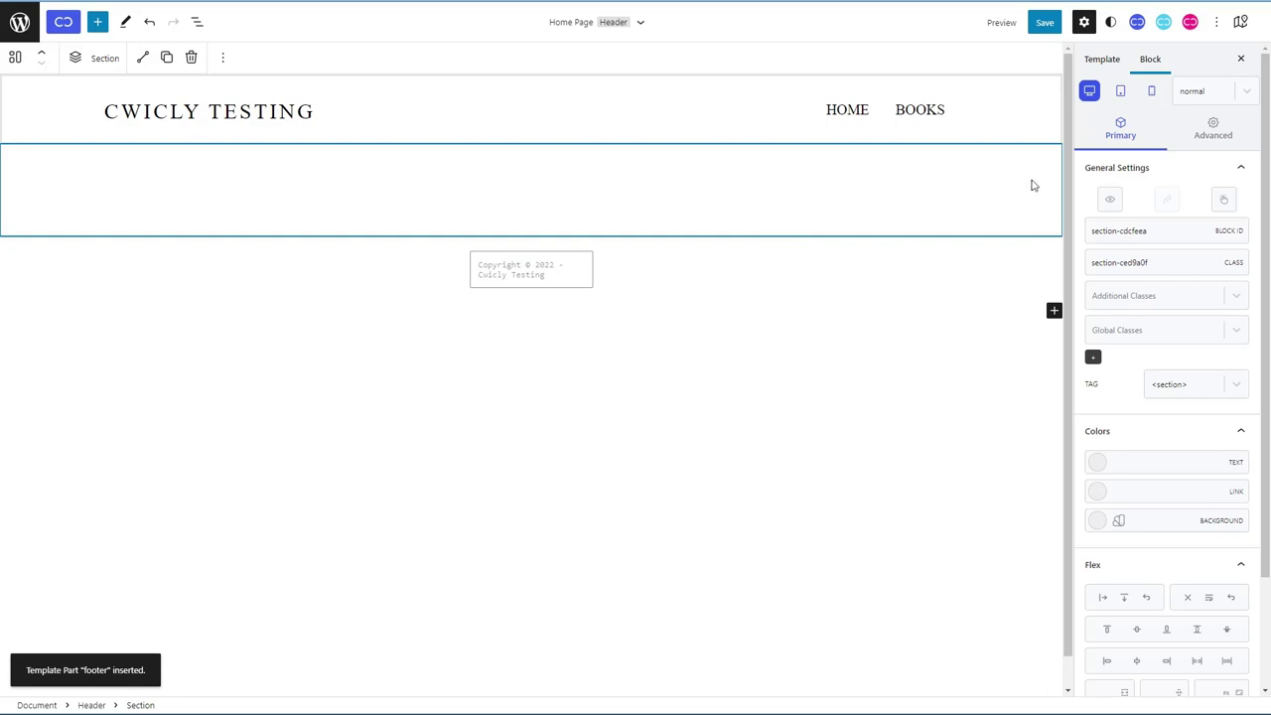
Step: Set the new section's maximum width to 1290 px and check its place in the block structure
click(1204, 137)
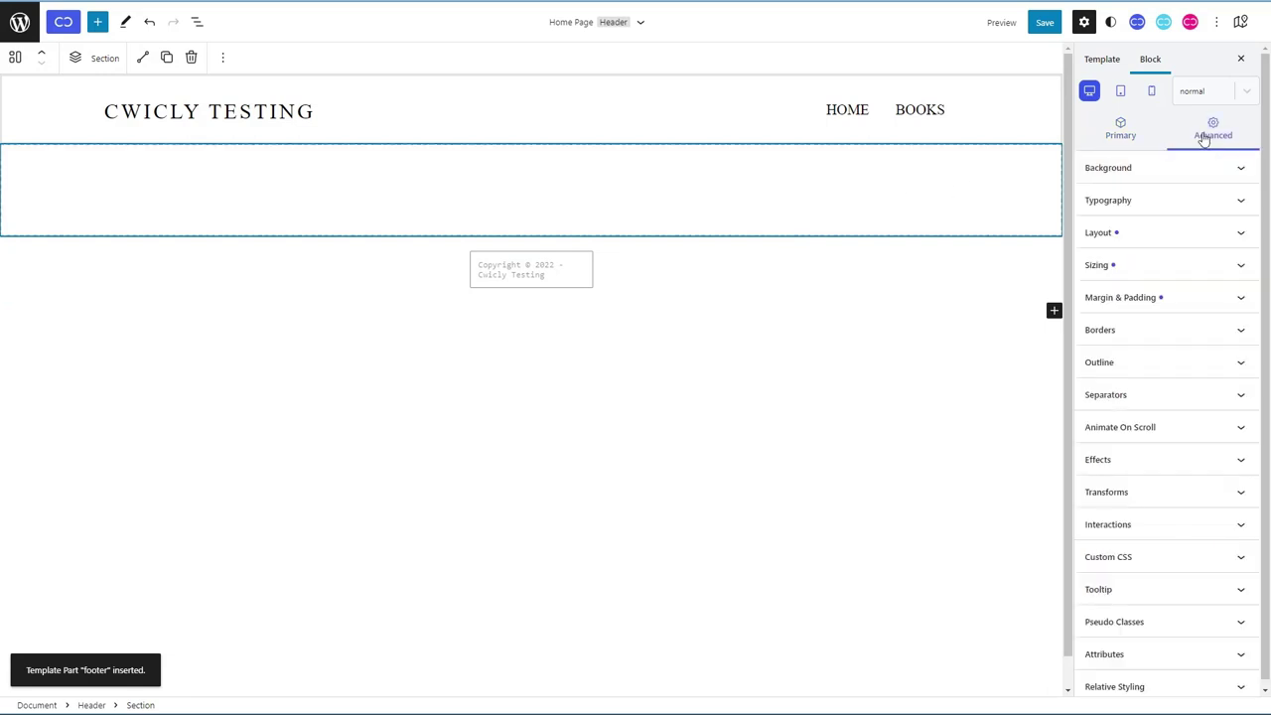
click(1220, 267)
double_click(1185, 361)
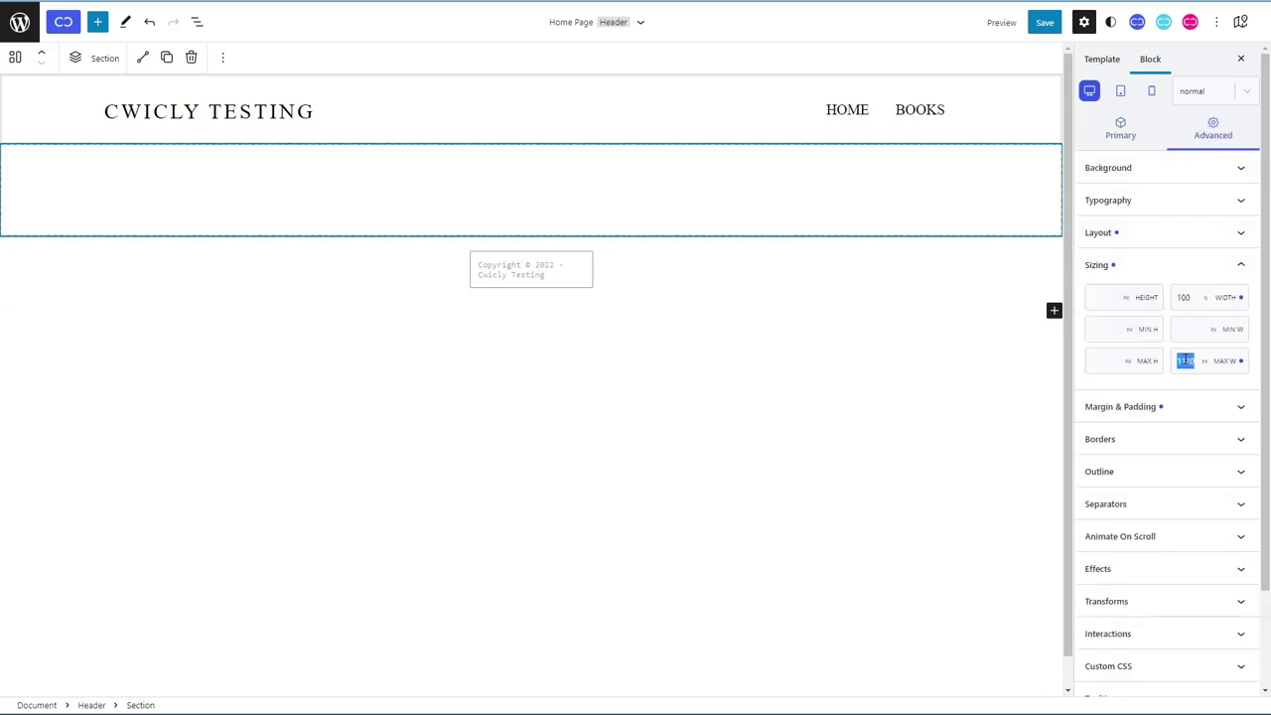
text(1)
click(197, 22)
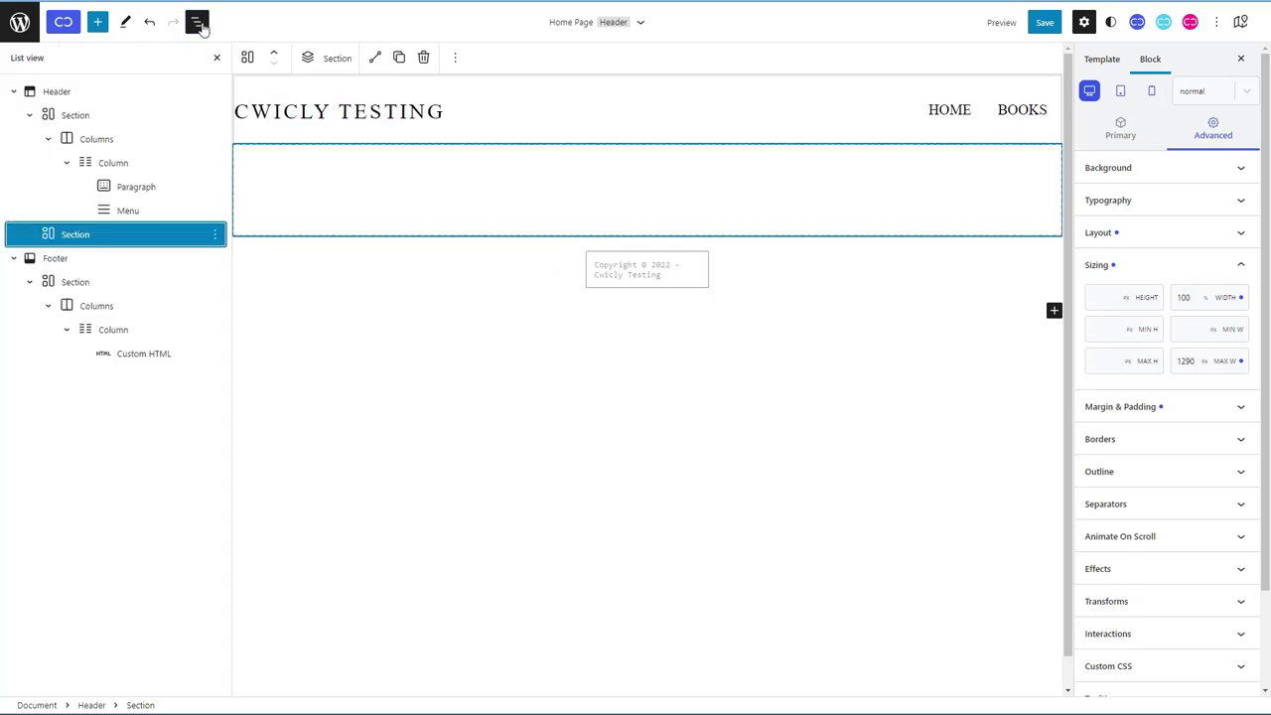
click(196, 22)
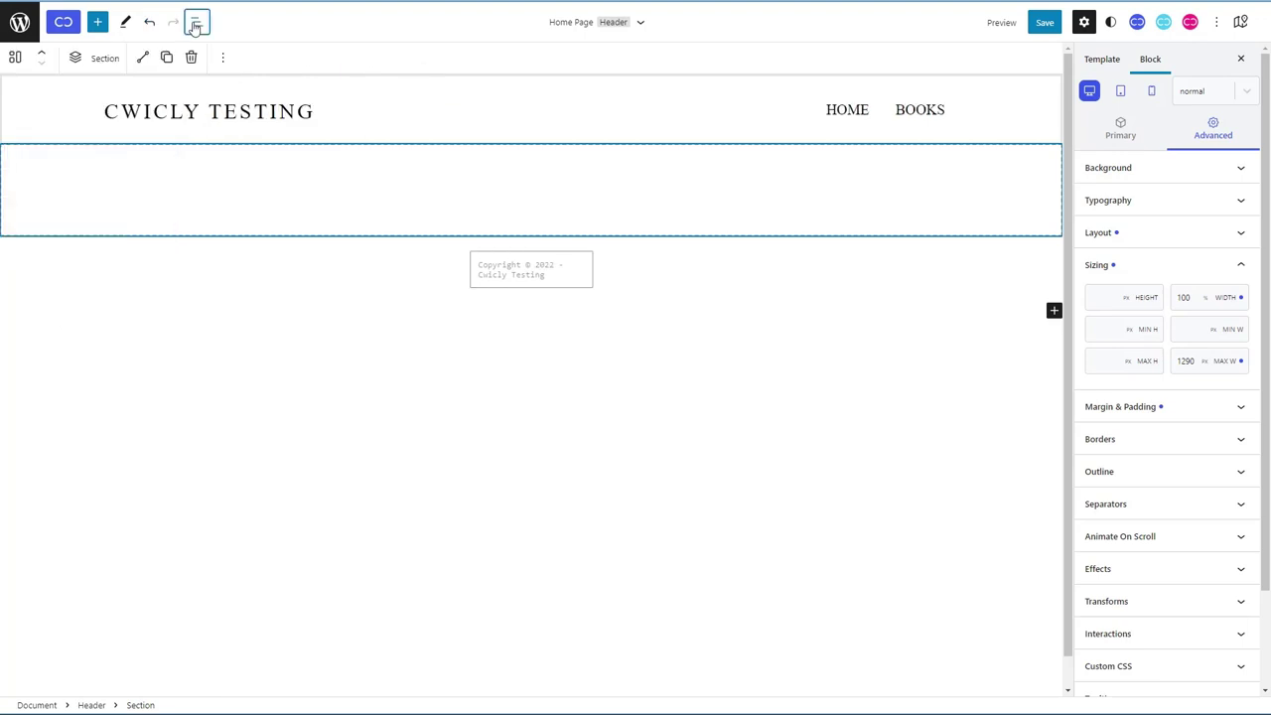
Step: Insert a Query block in the new section and turn off Inherit Query From URL
click(99, 22)
drag(45, 541, 483, 179)
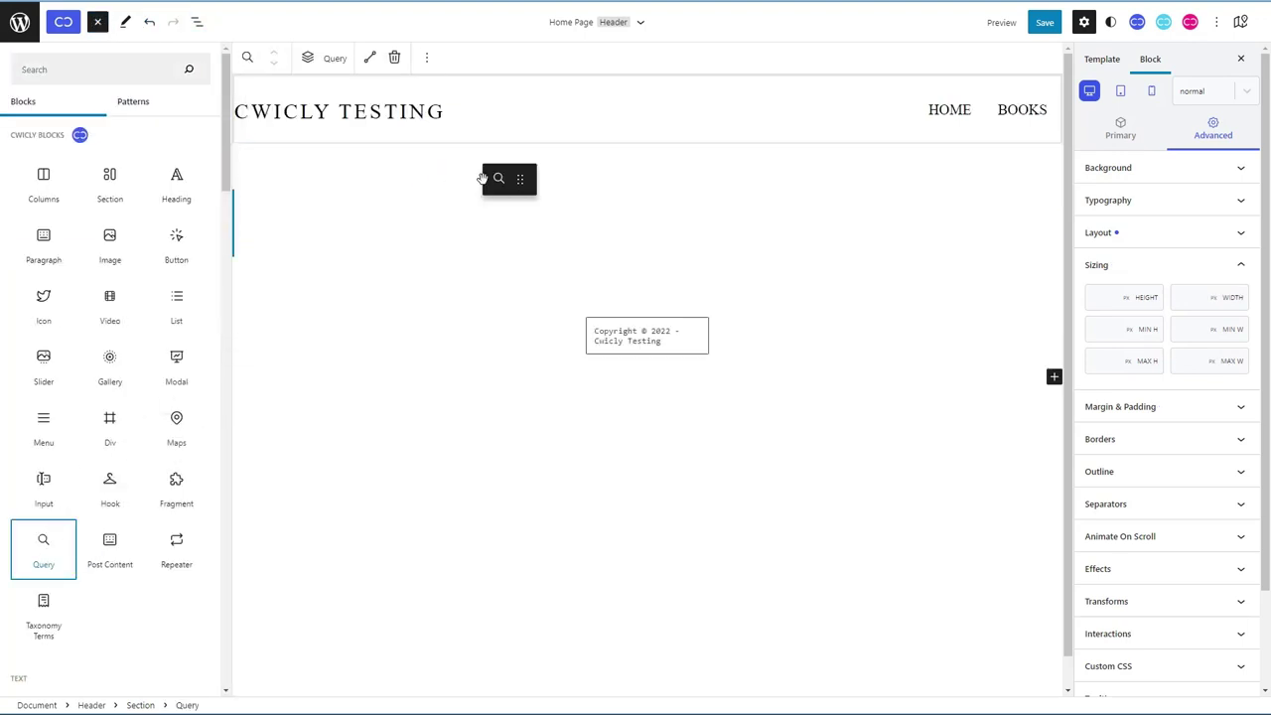
click(1120, 139)
scroll(1182, 593, down, 1)
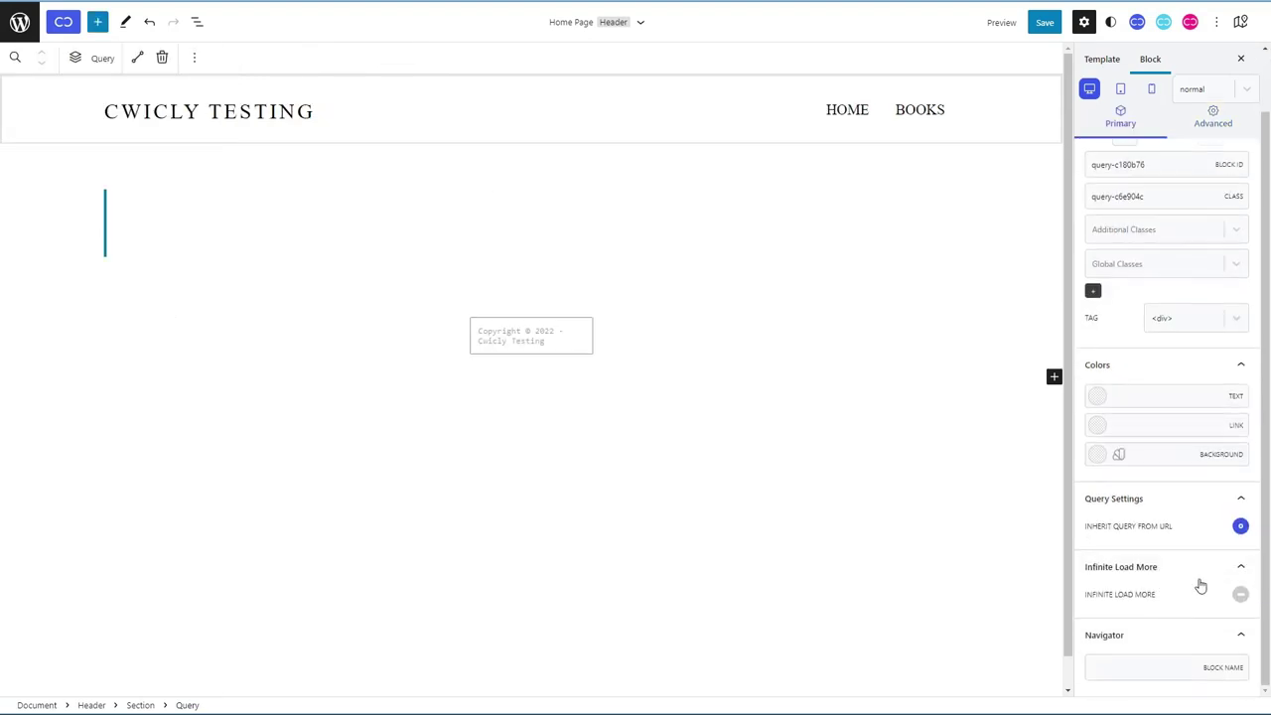
click(1240, 527)
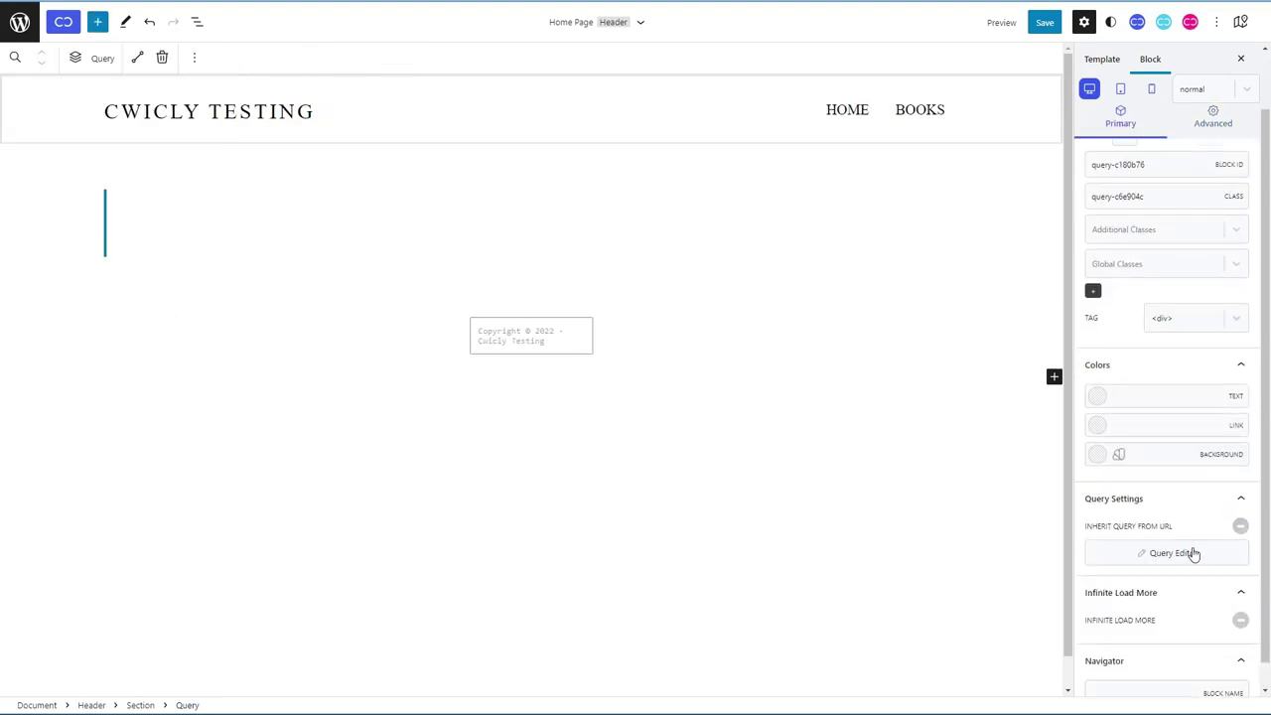
Step: Choose the query's post type in the Query Builder, review its ordering and pagination settings, and close the builder
click(1207, 553)
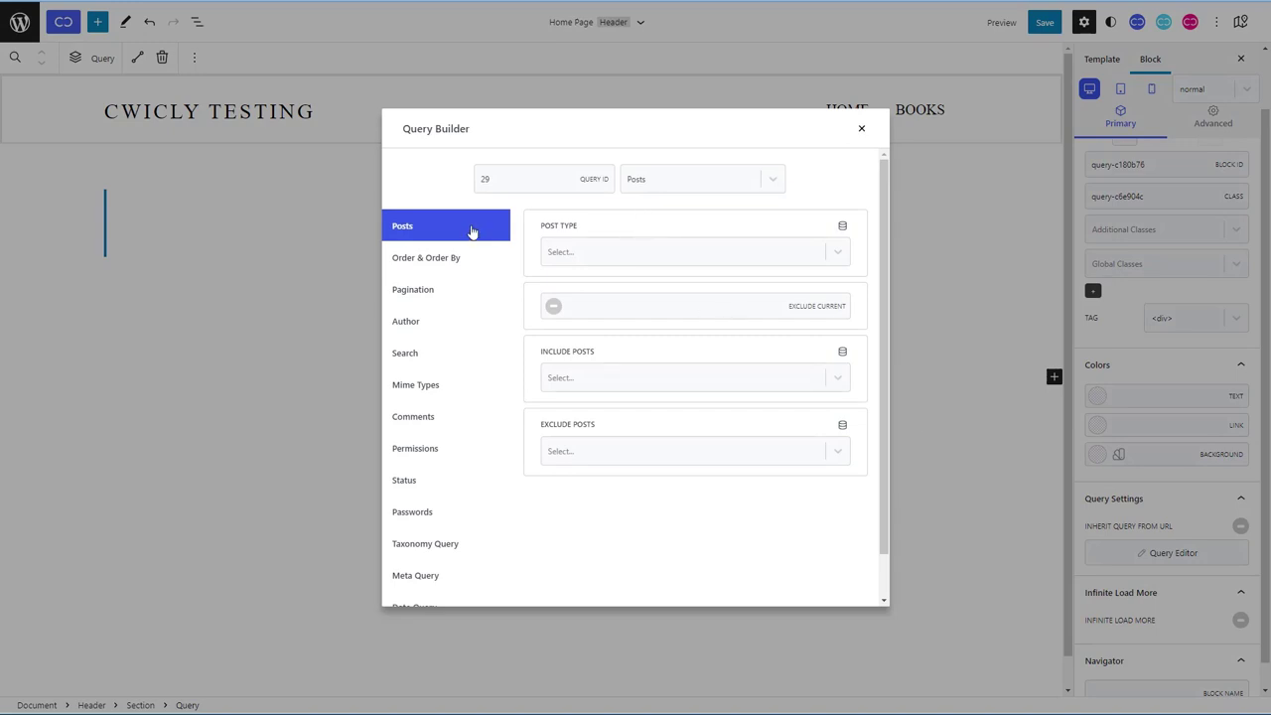
scroll(444, 291, down, 1)
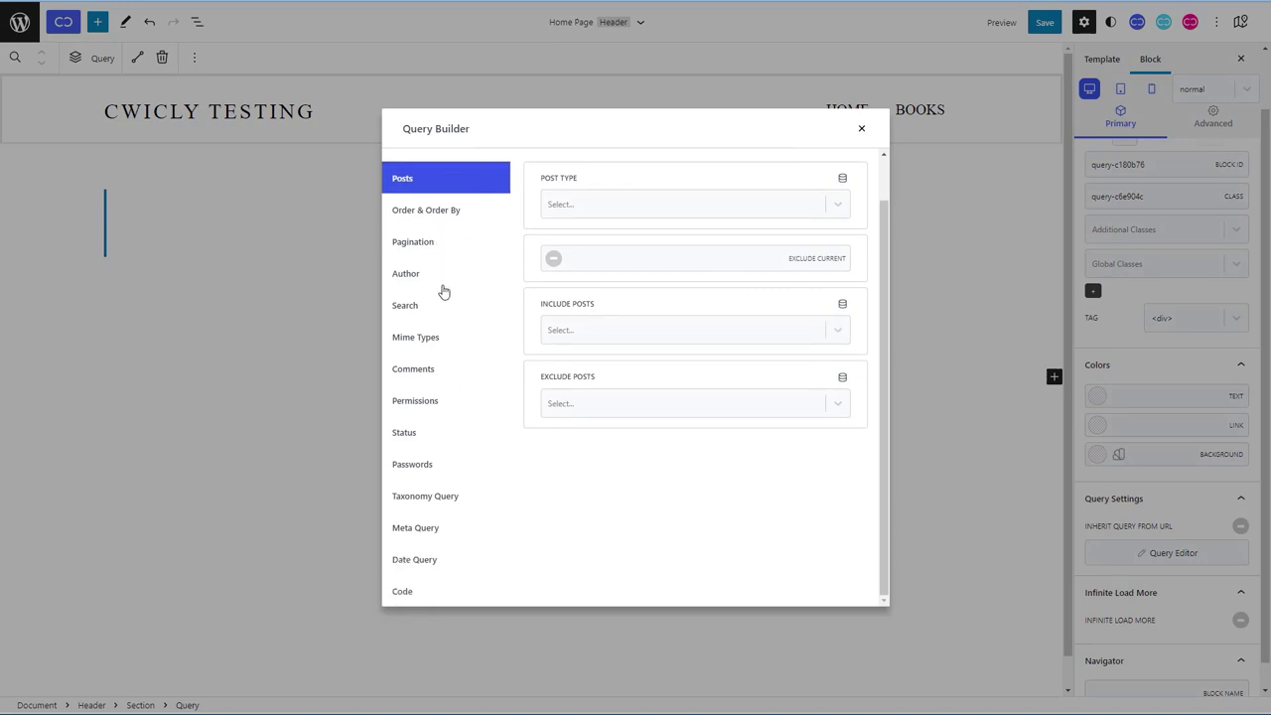
scroll(440, 371, up, 1)
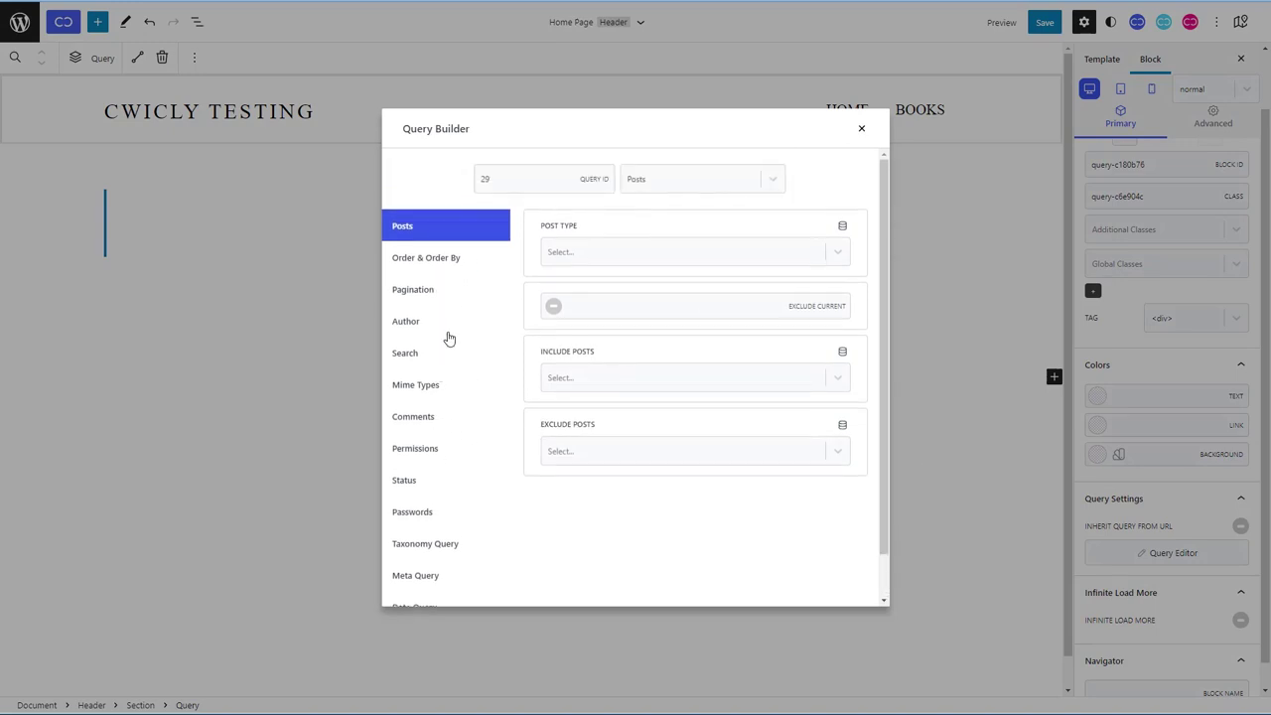
click(590, 252)
click(585, 289)
click(462, 264)
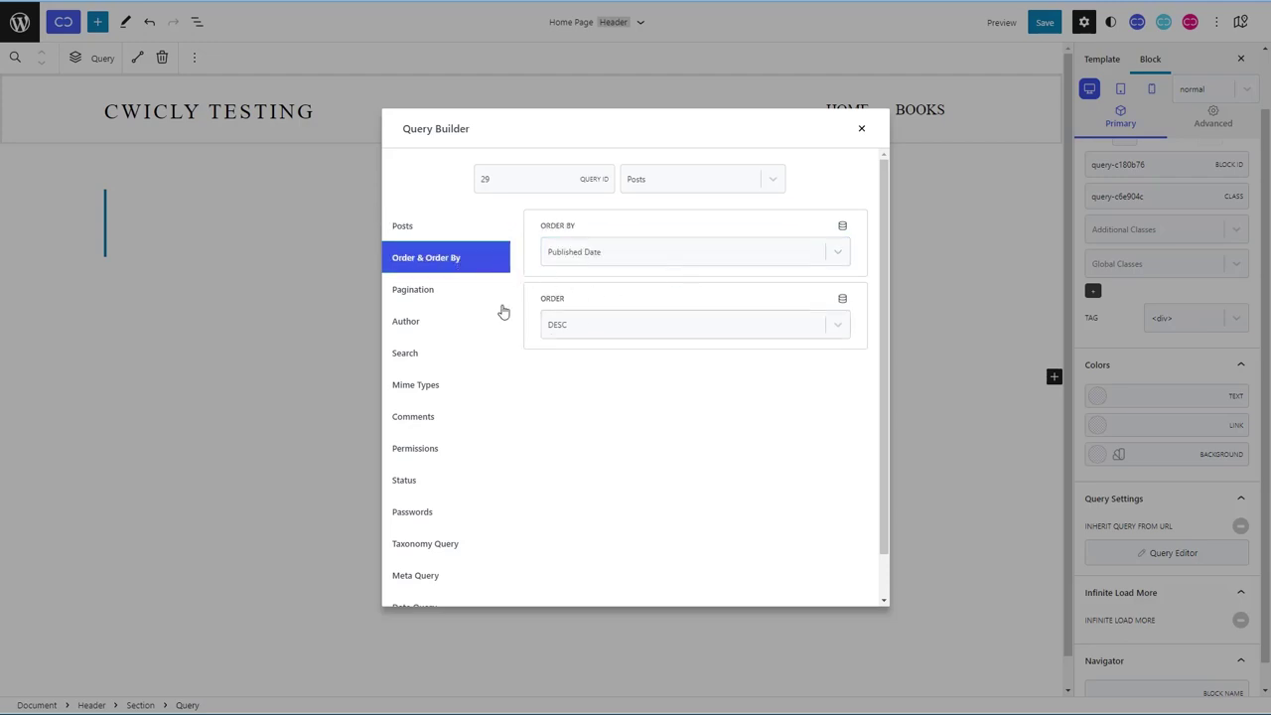
click(434, 289)
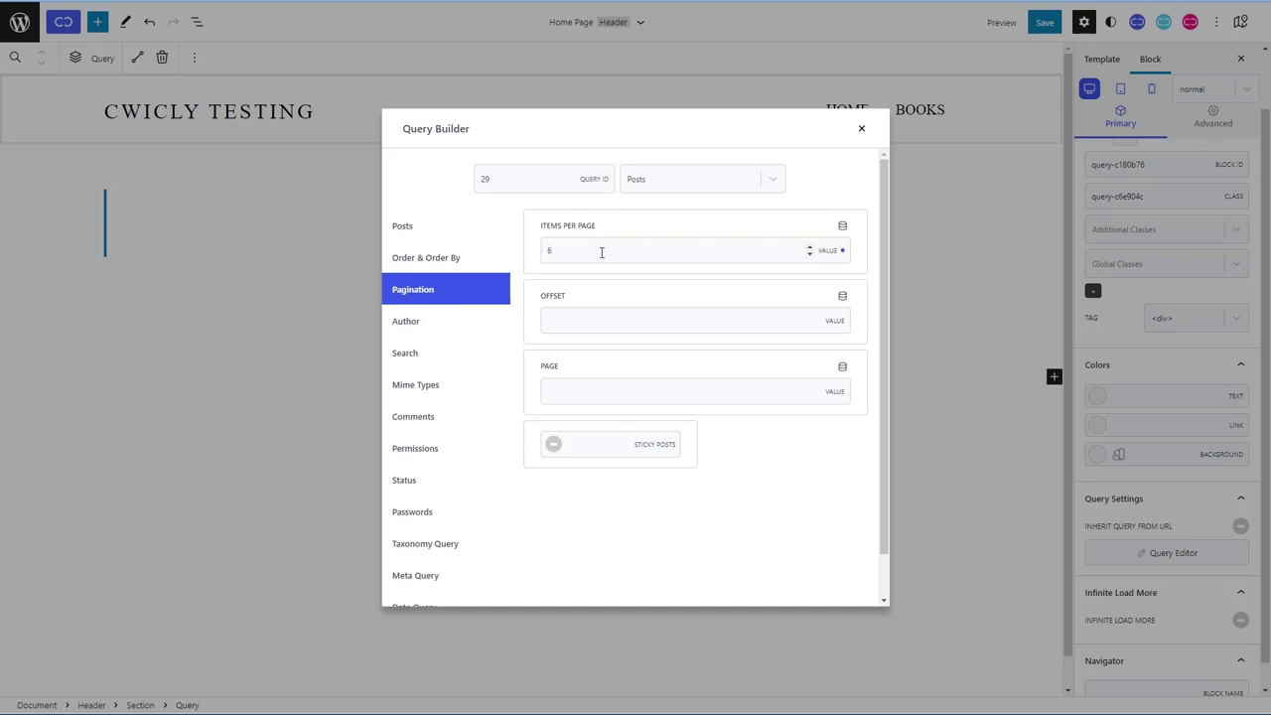
click(862, 132)
Step: Add a Query Template block inside the Query block
click(98, 21)
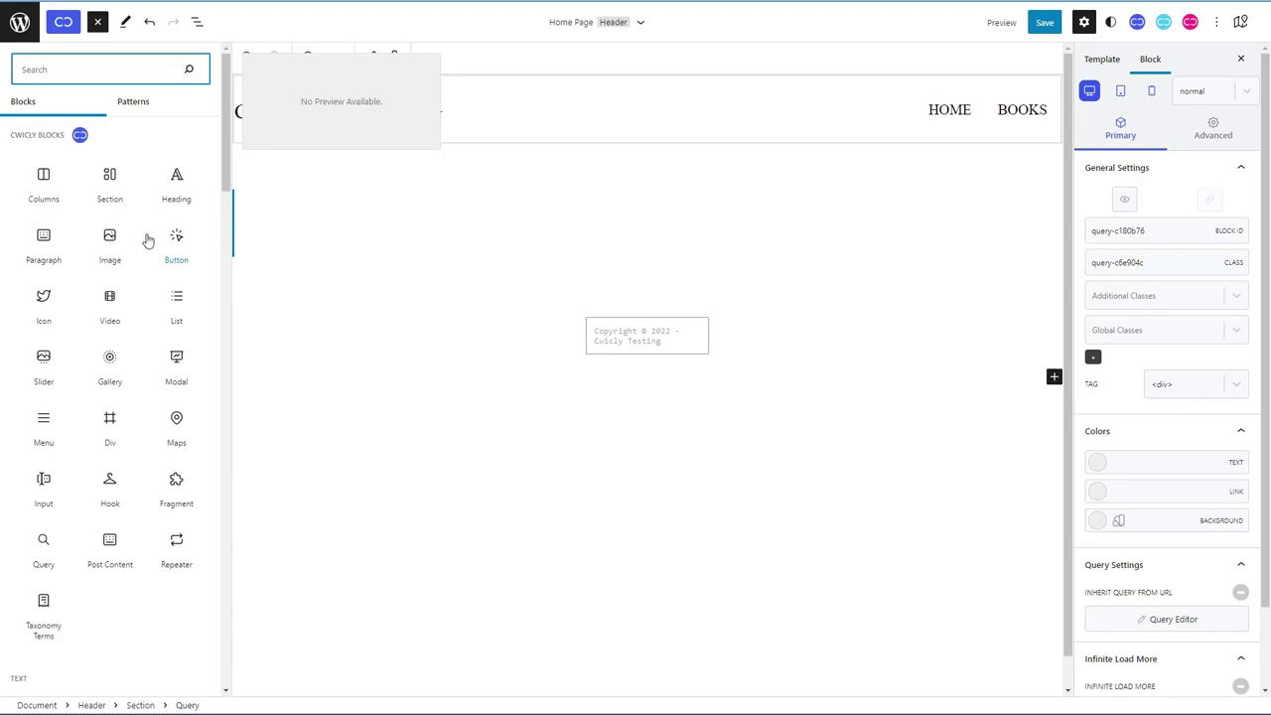
click(196, 21)
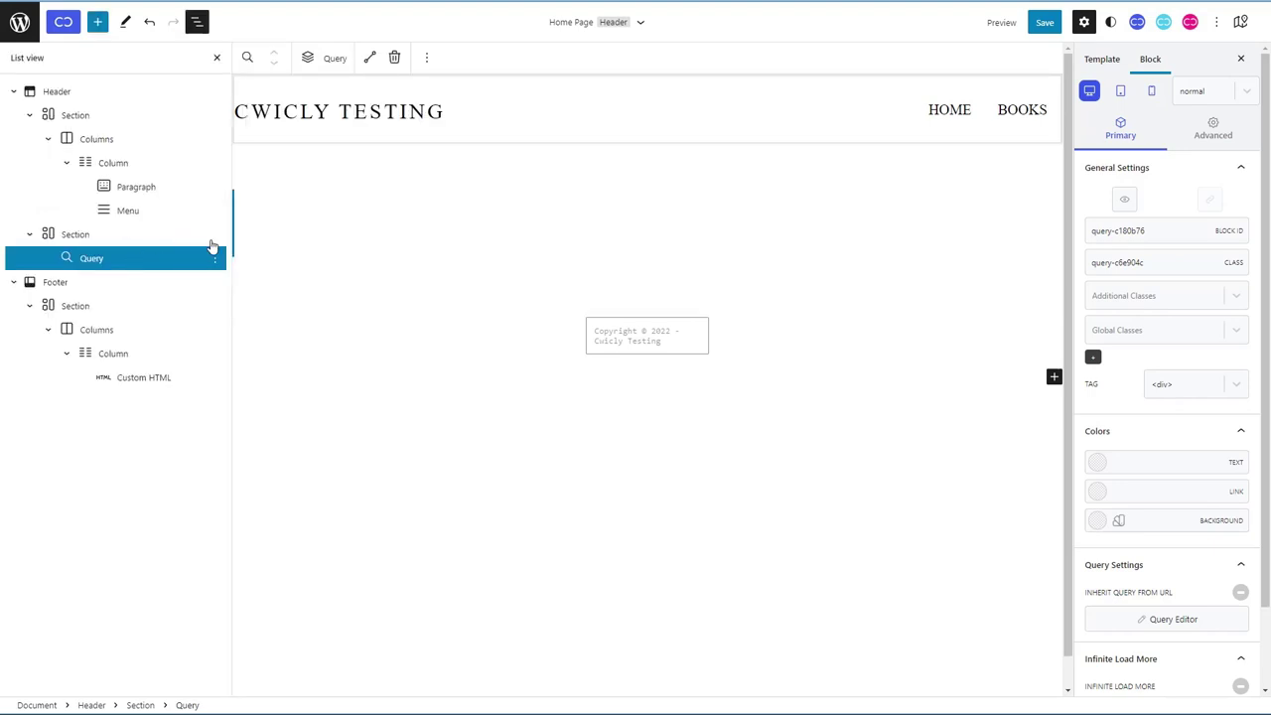
click(309, 59)
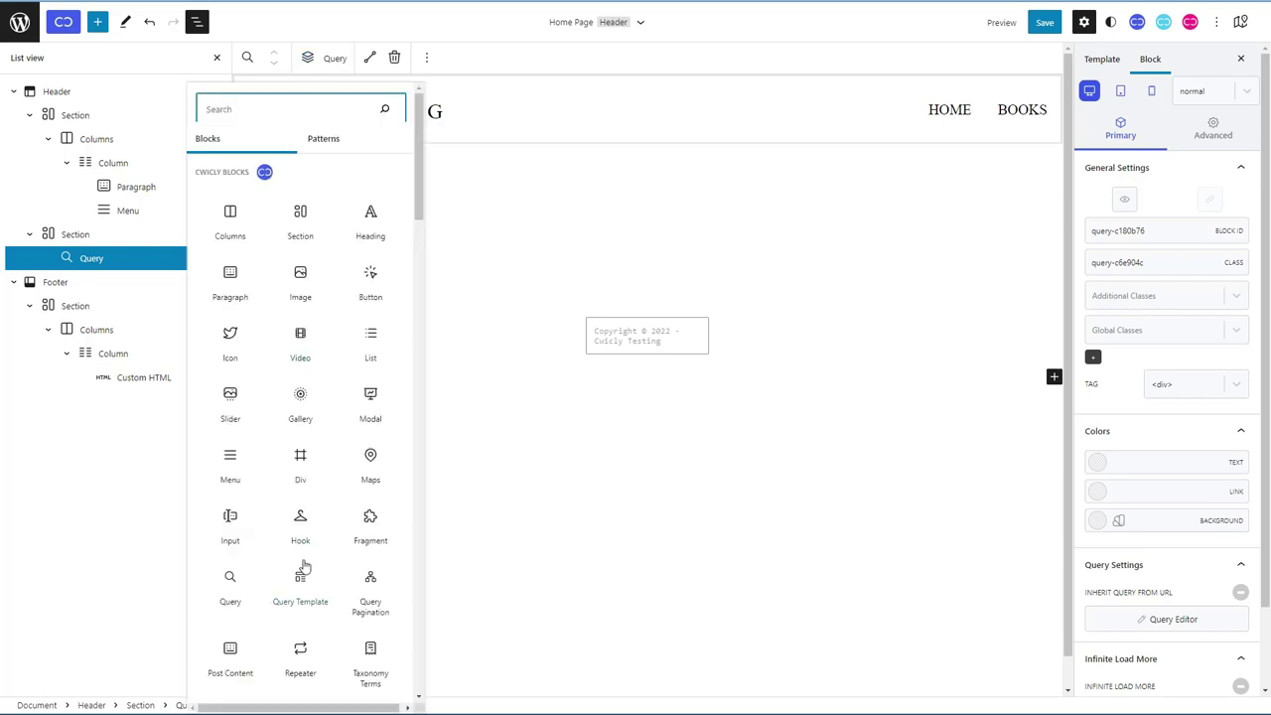
scroll(312, 561, down, 2)
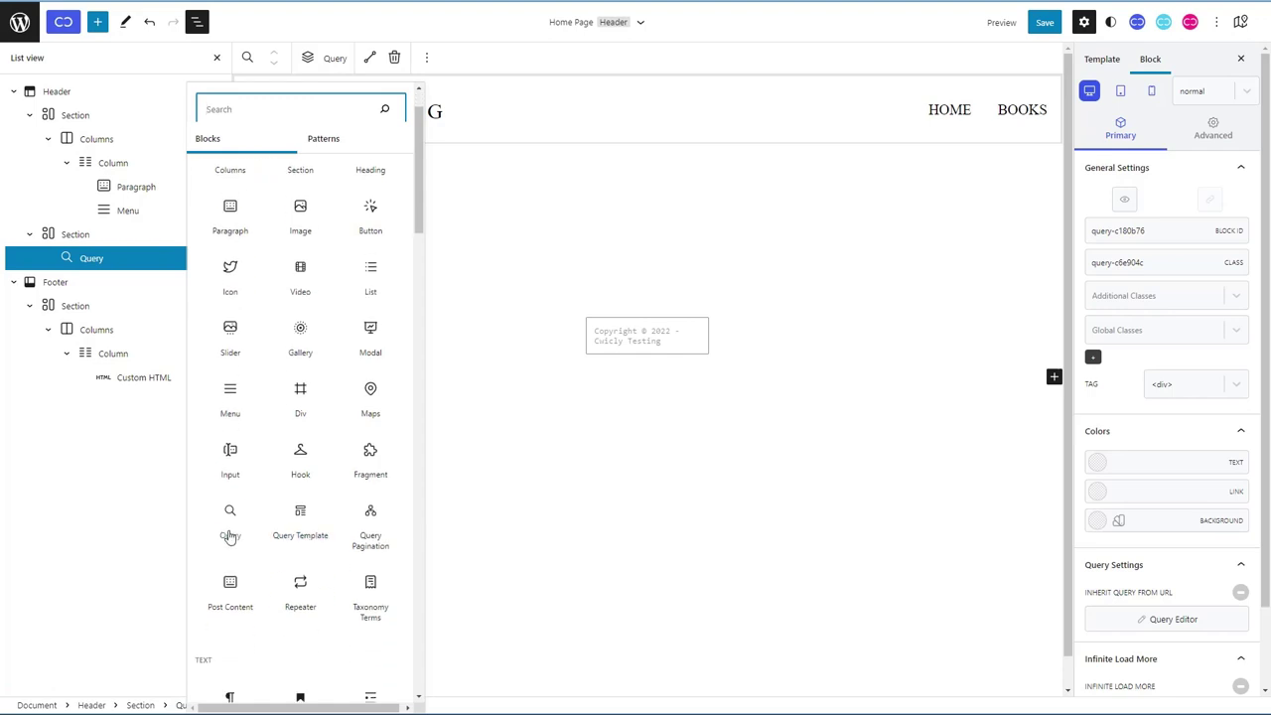
click(300, 512)
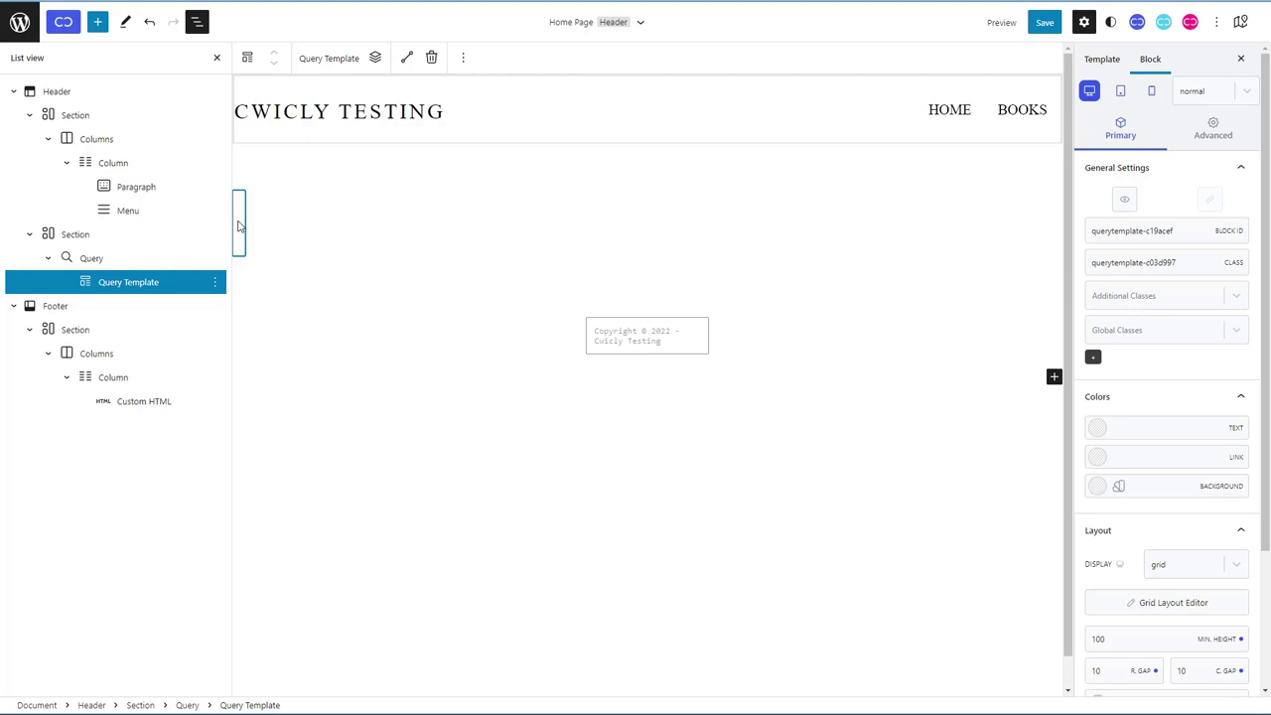
Step: Insert an Image block in the Query Template and set its dynamic source to the WordPress Featured Image
click(97, 21)
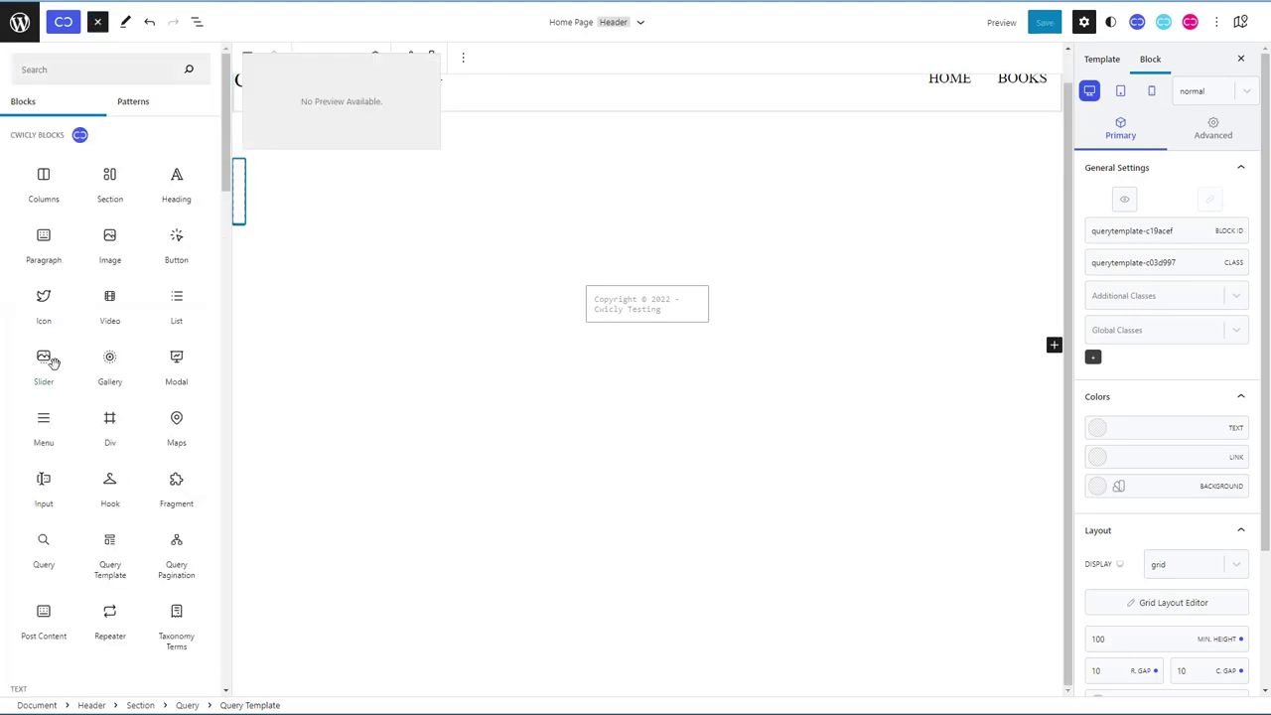
drag(109, 241, 239, 192)
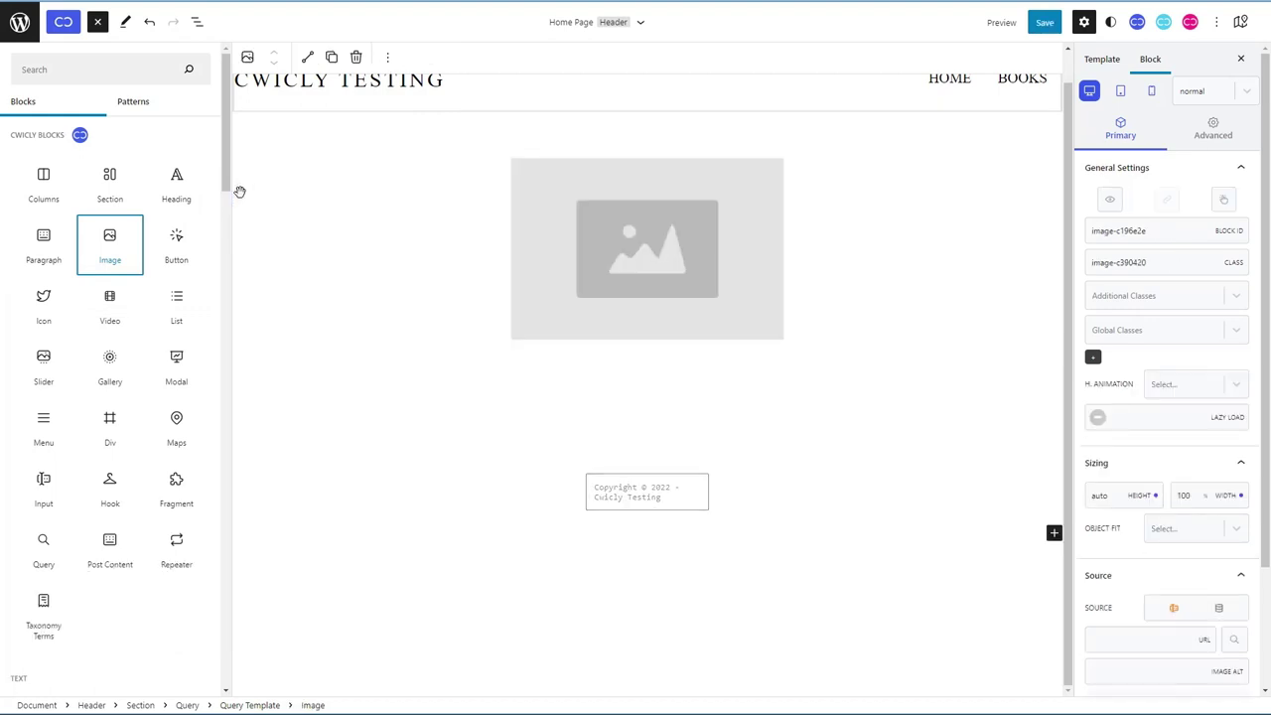
click(198, 23)
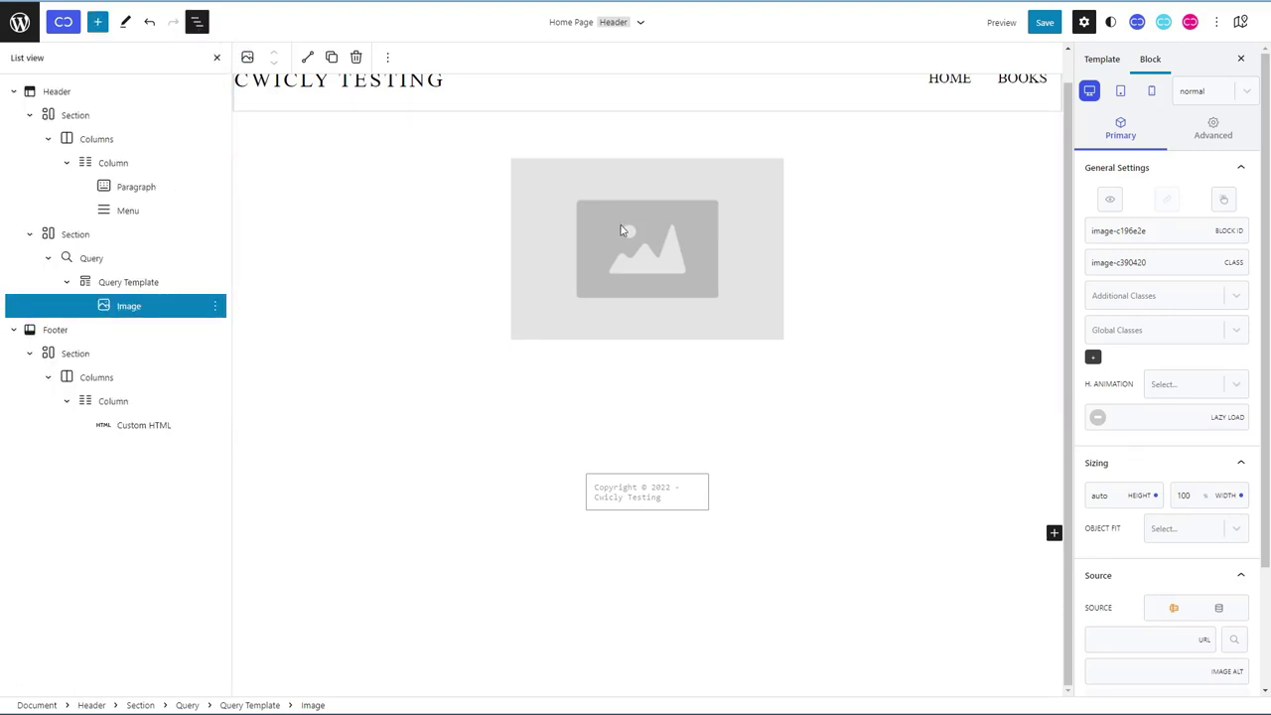
click(1219, 609)
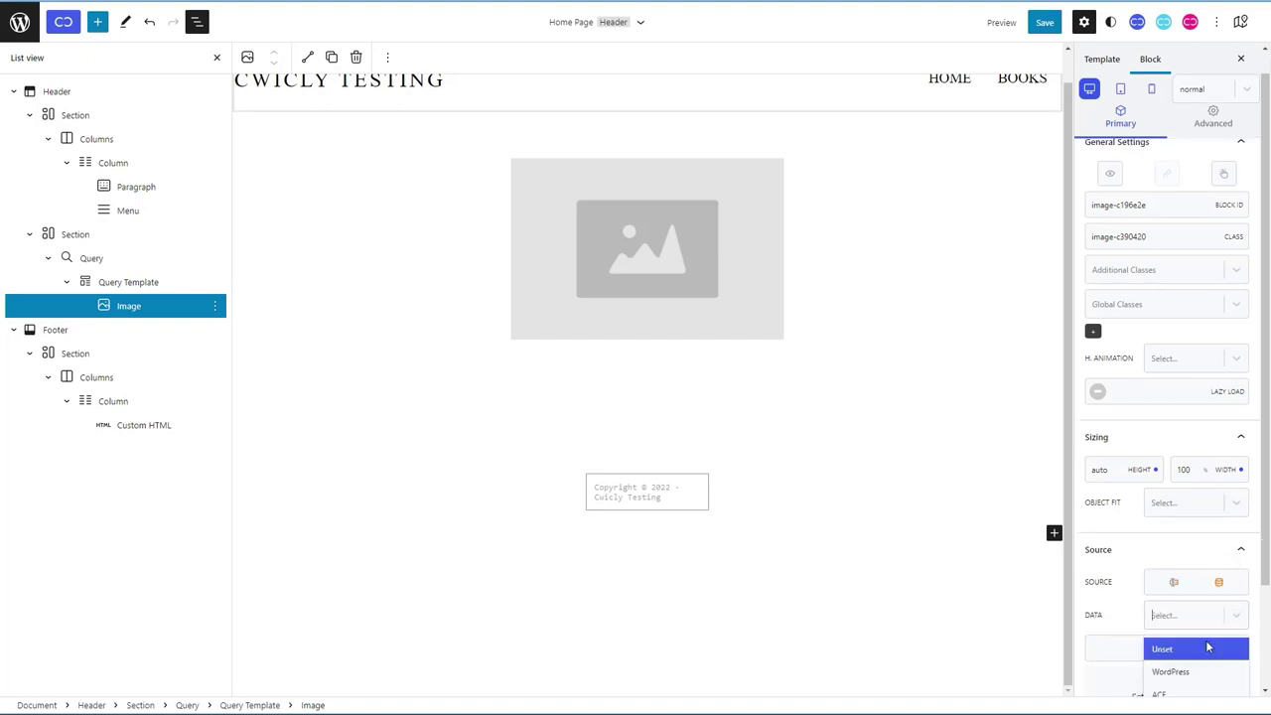
click(1209, 671)
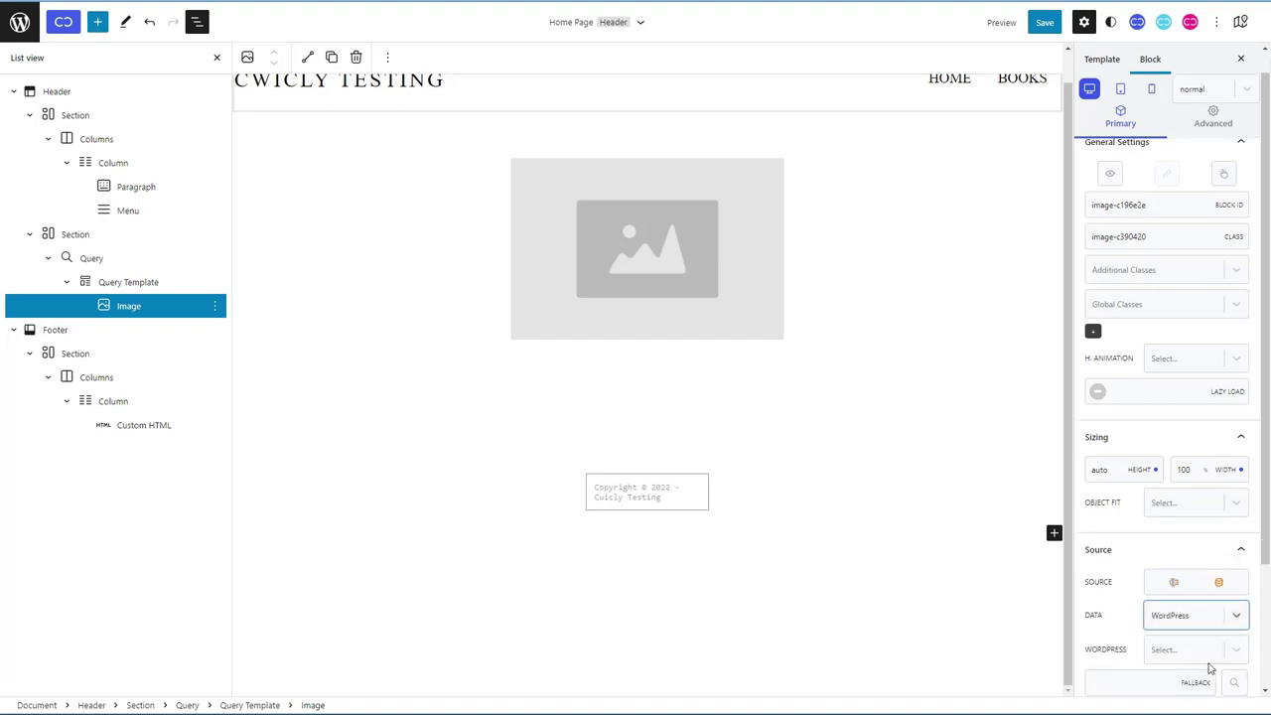
click(1220, 652)
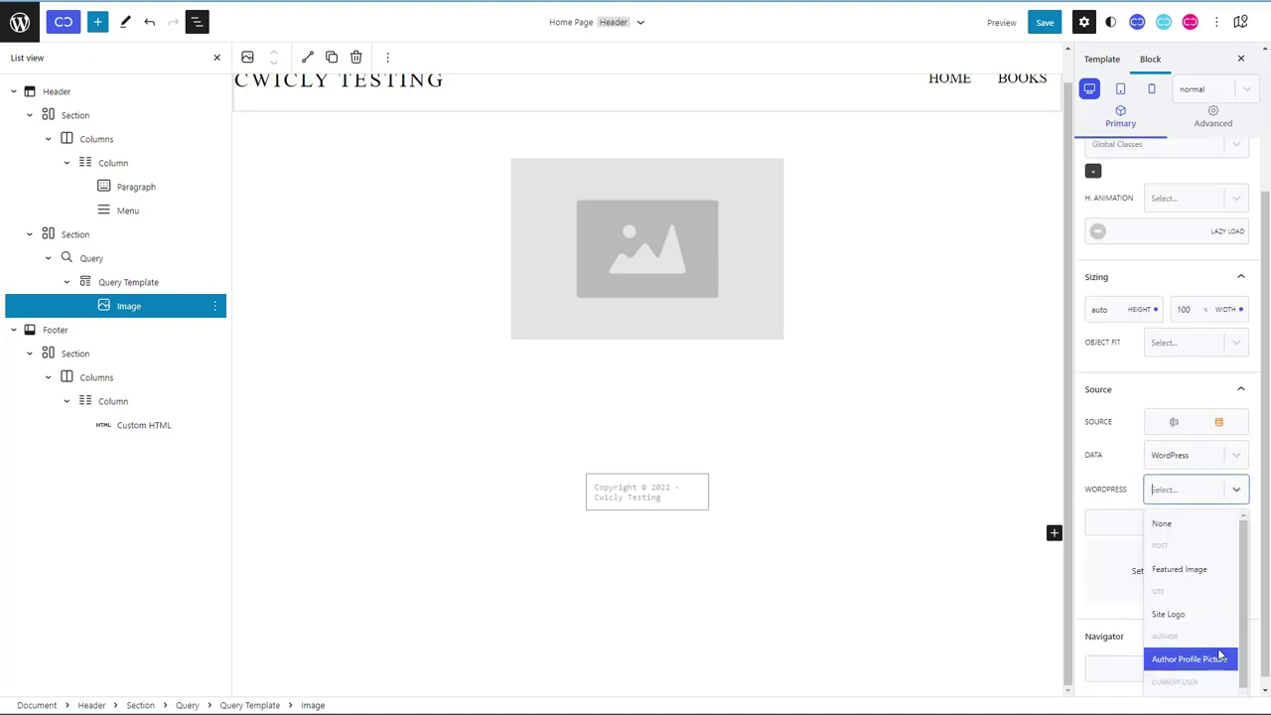
click(1195, 574)
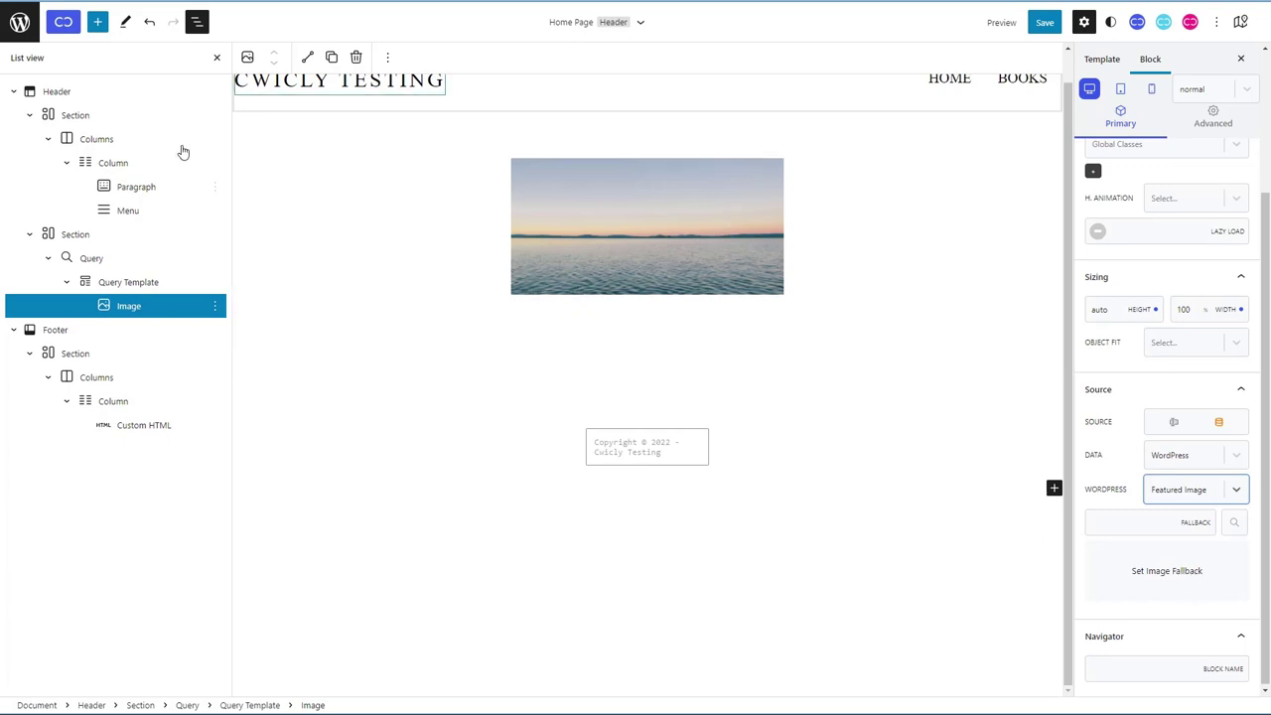
Step: Insert a Heading block below the image inside the Query Template
click(97, 22)
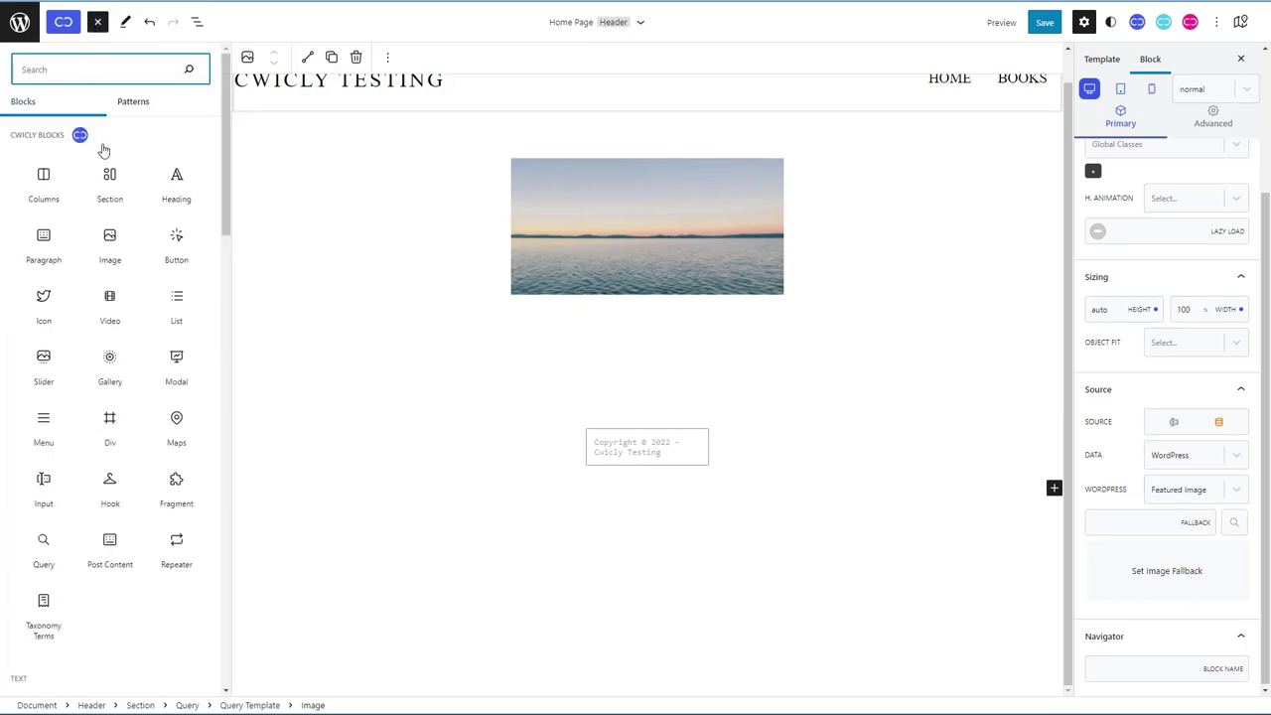
drag(167, 198, 576, 304)
drag(106, 308, 124, 314)
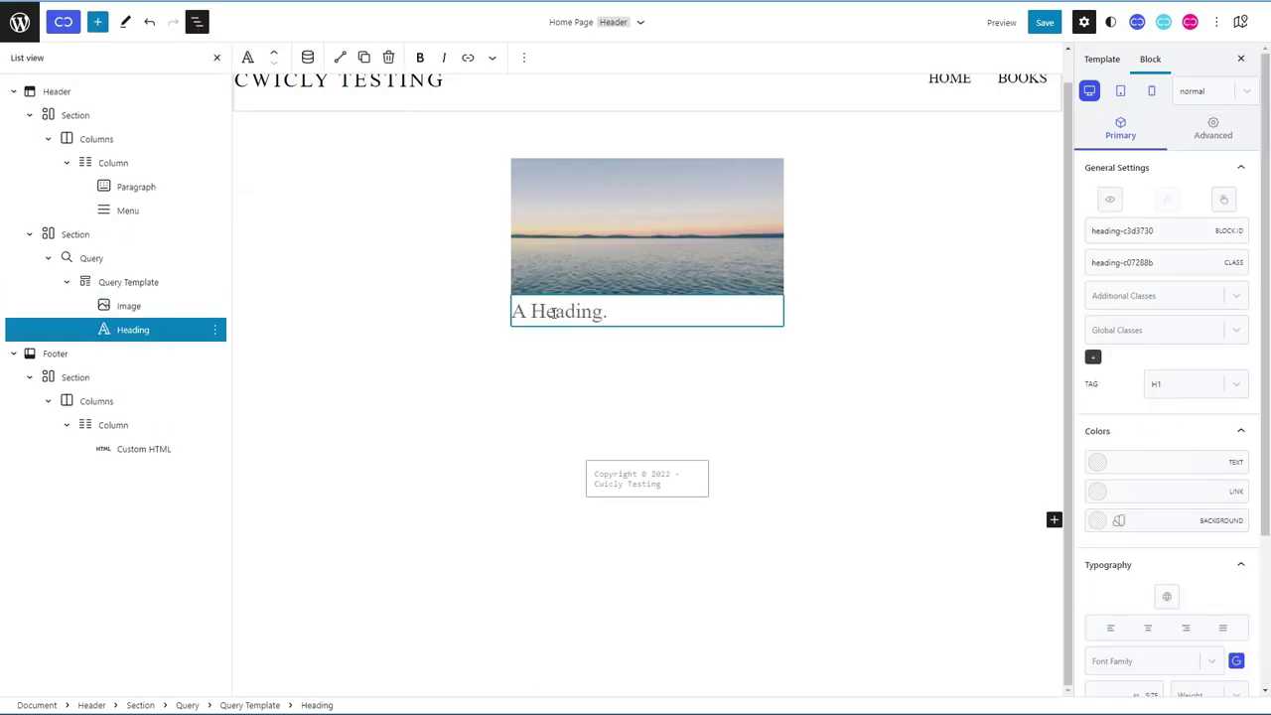
Step: Set the Heading's dynamic source to the WordPress Post Title with the fallback text "Post Heading"
click(308, 56)
click(481, 127)
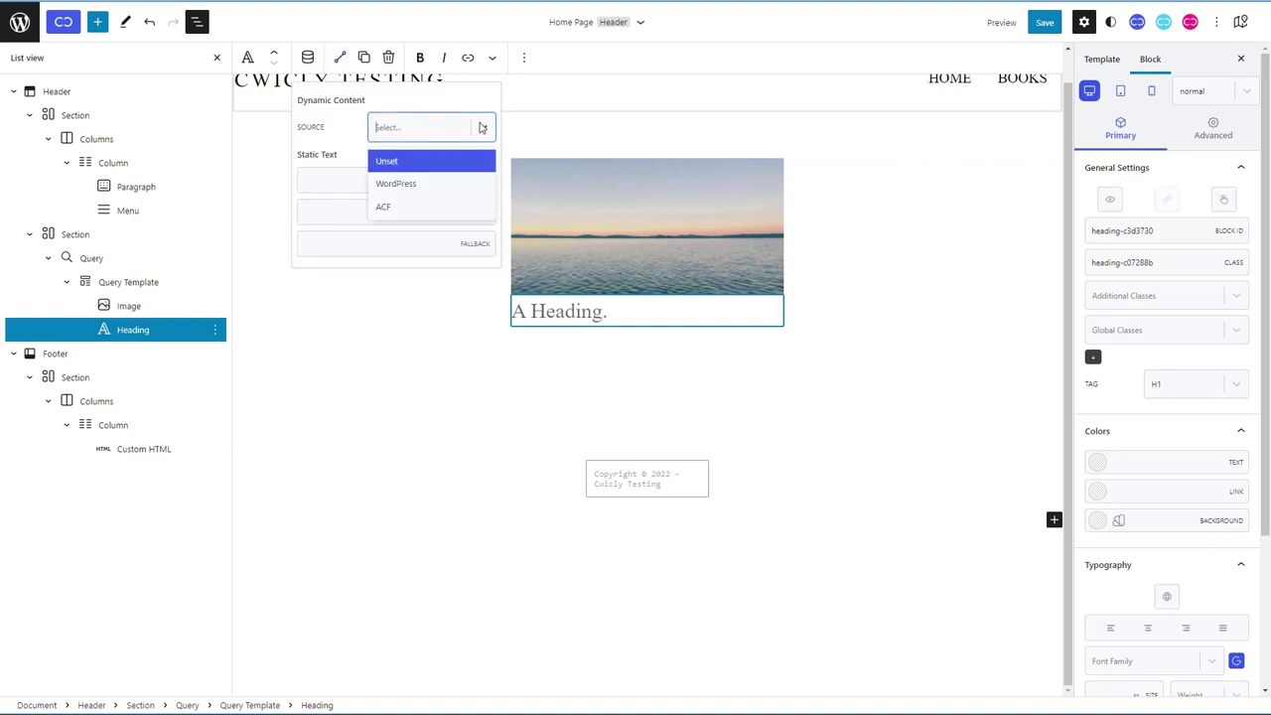
click(423, 182)
click(484, 162)
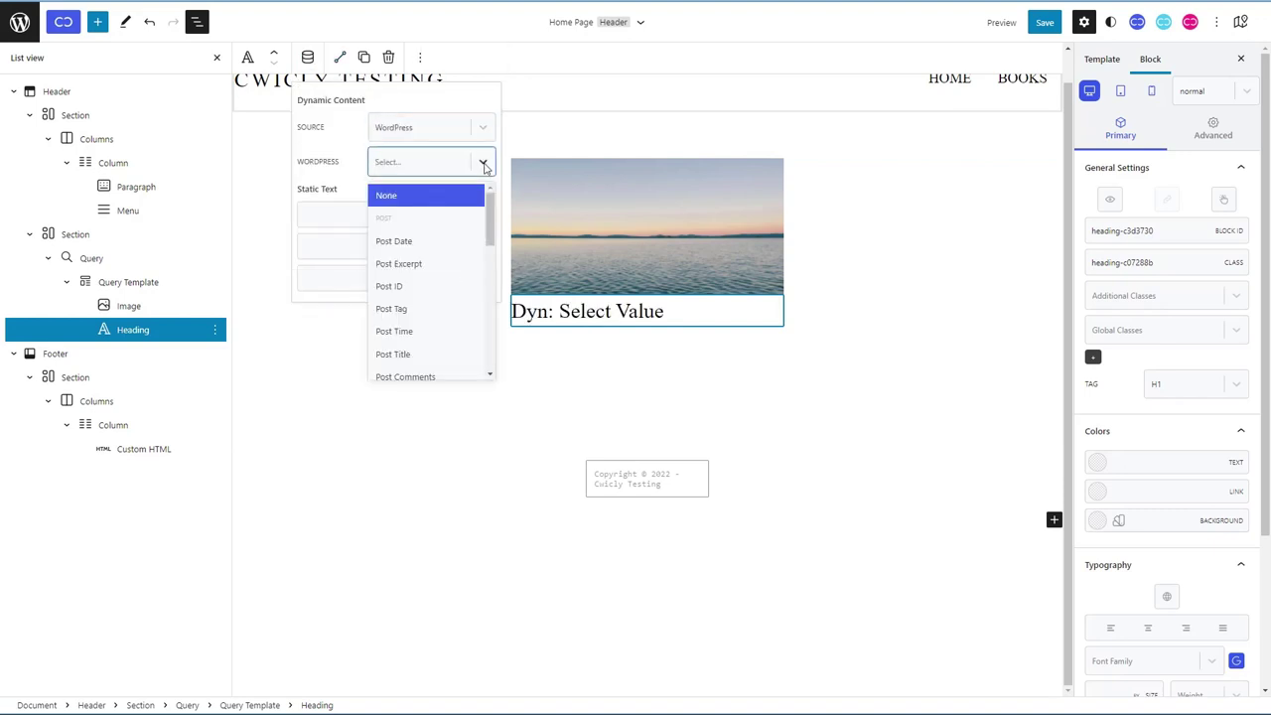
click(429, 356)
click(370, 275)
text(Post Heading)
click(537, 311)
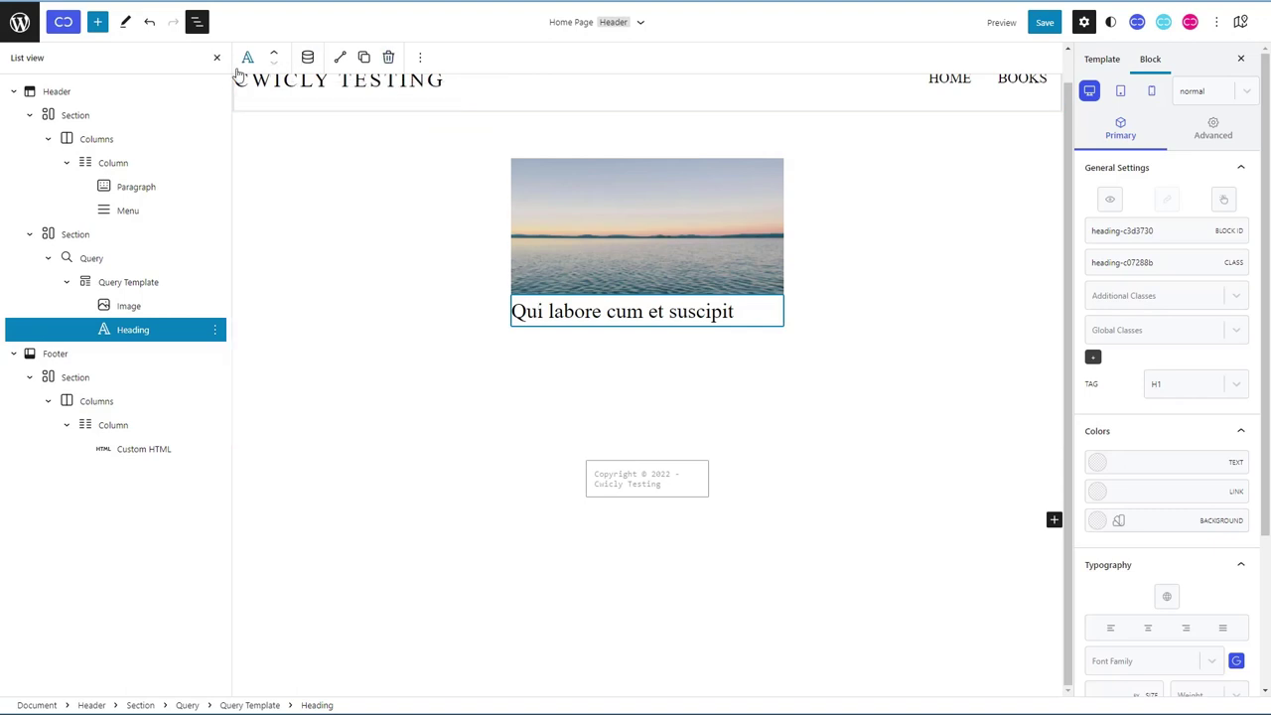
Step: Insert a Paragraph block in the Query Template and move it below the Heading
click(98, 21)
drag(61, 247, 591, 316)
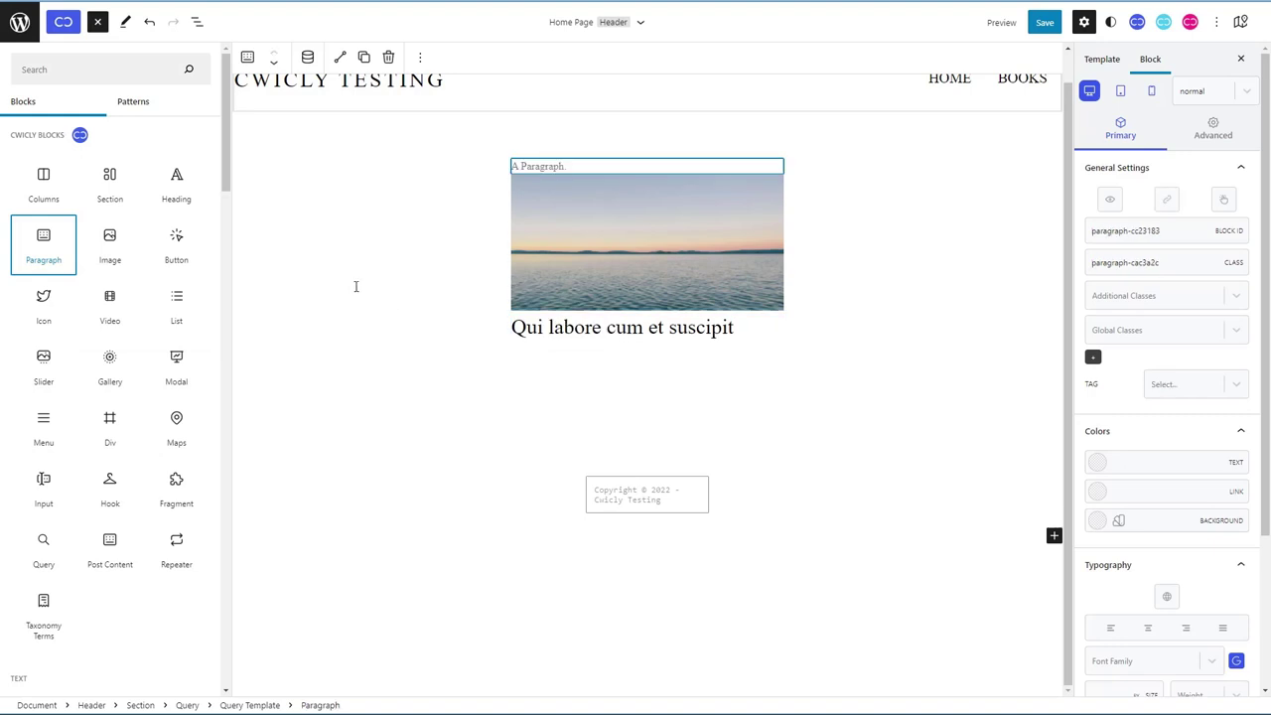
click(197, 22)
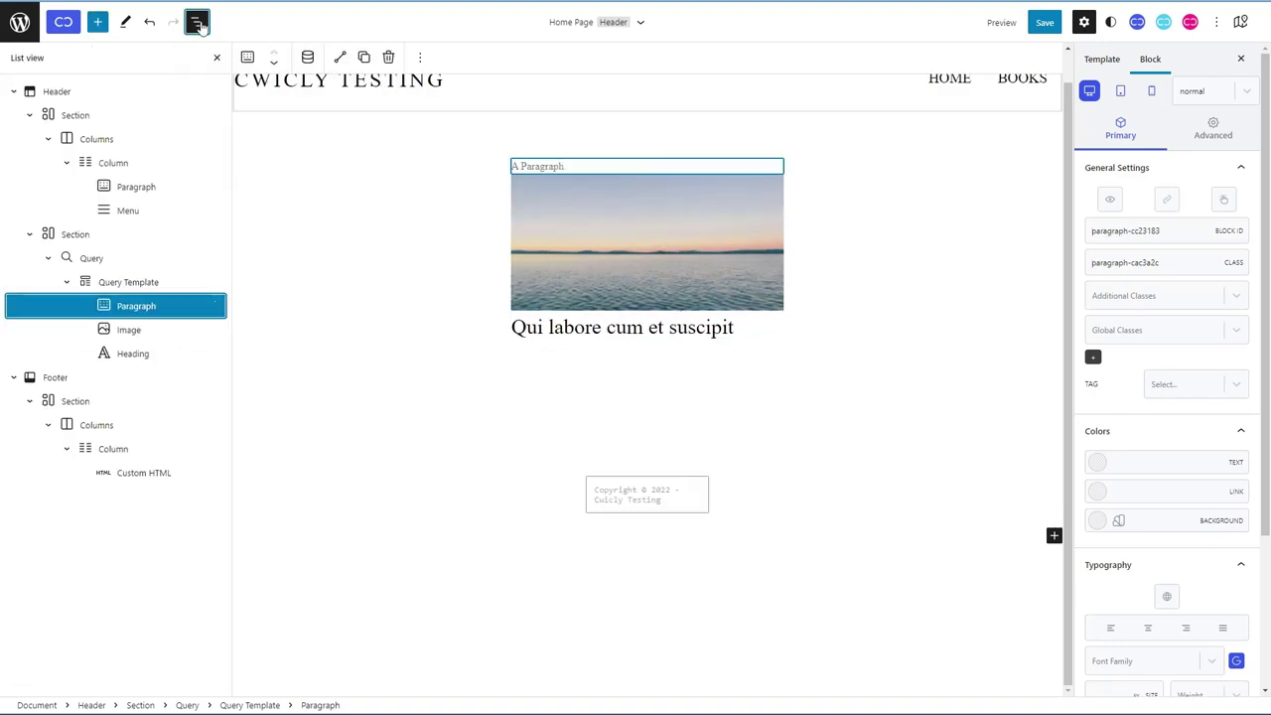
drag(109, 304, 124, 345)
Step: Set the new Paragraph's dynamic source to the WordPress Post Excerpt, with 240 characters and the fallback "Post excerpt"
click(307, 57)
click(419, 137)
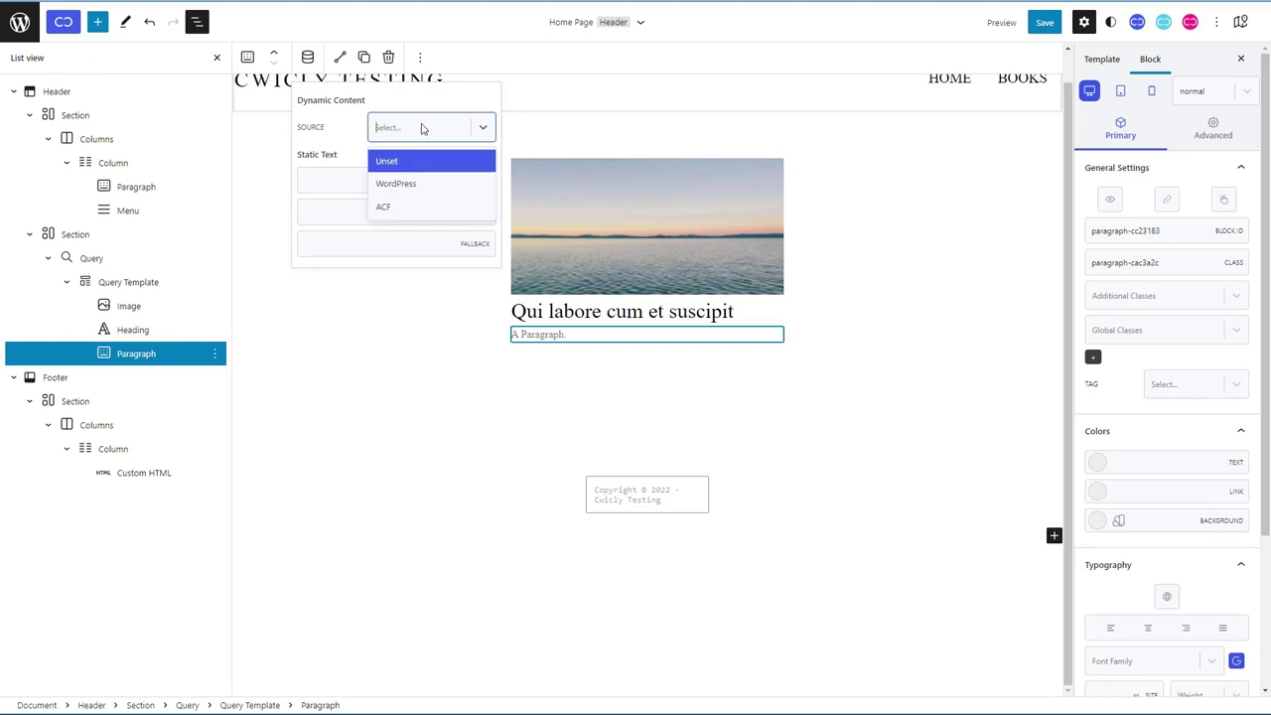
click(420, 182)
click(402, 264)
click(369, 193)
text(240)
click(373, 310)
text(Post excerpt)
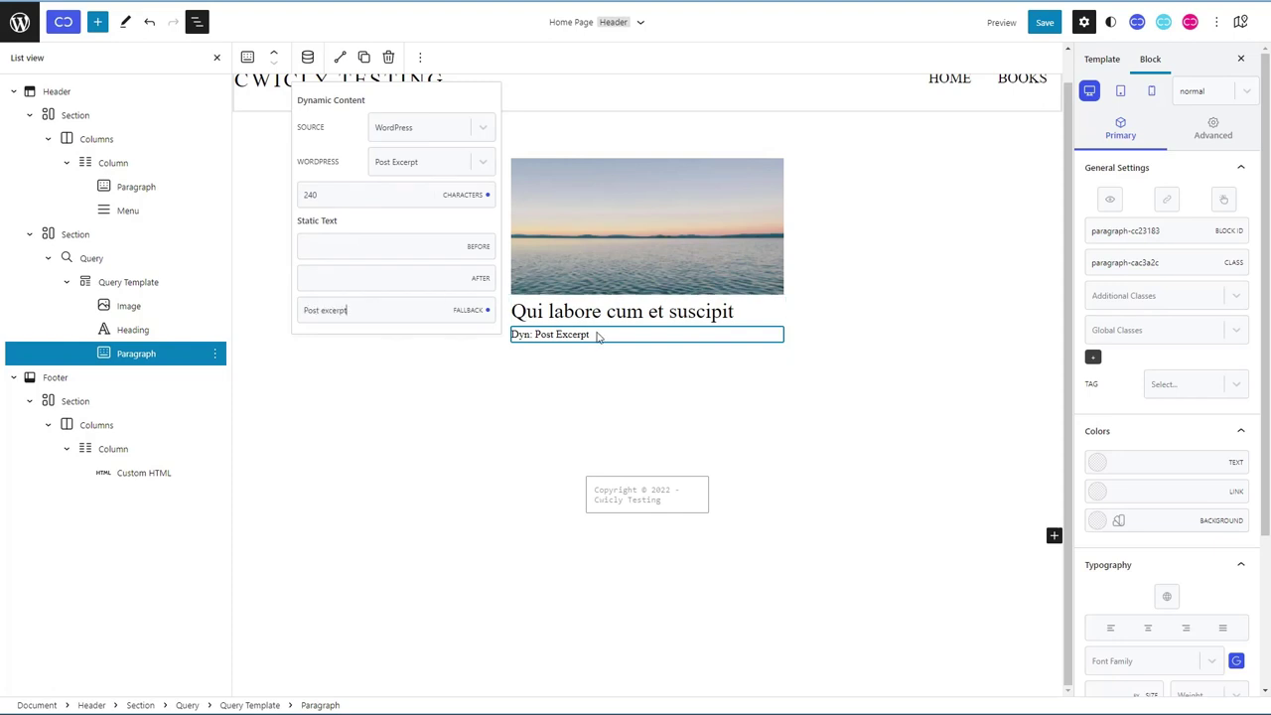
Step: Insert a Button block below the excerpt Paragraph in the Query Template and label it "Read more ..."
click(483, 349)
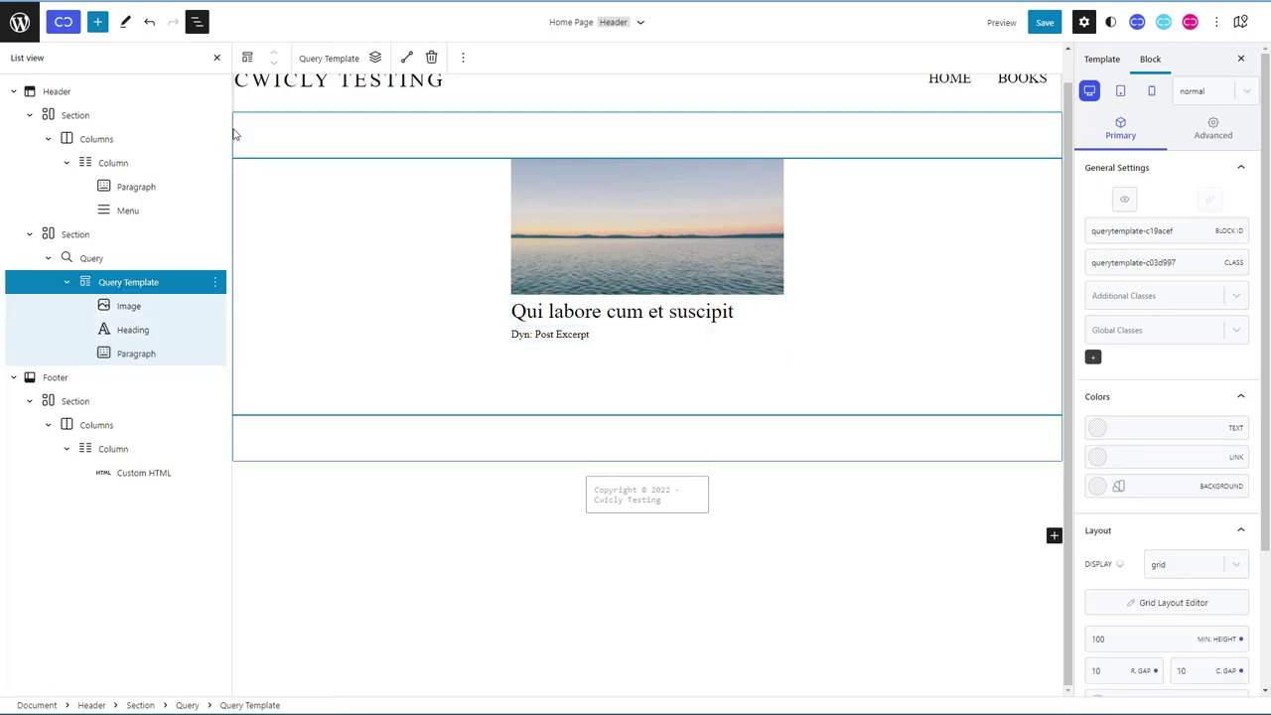
click(97, 22)
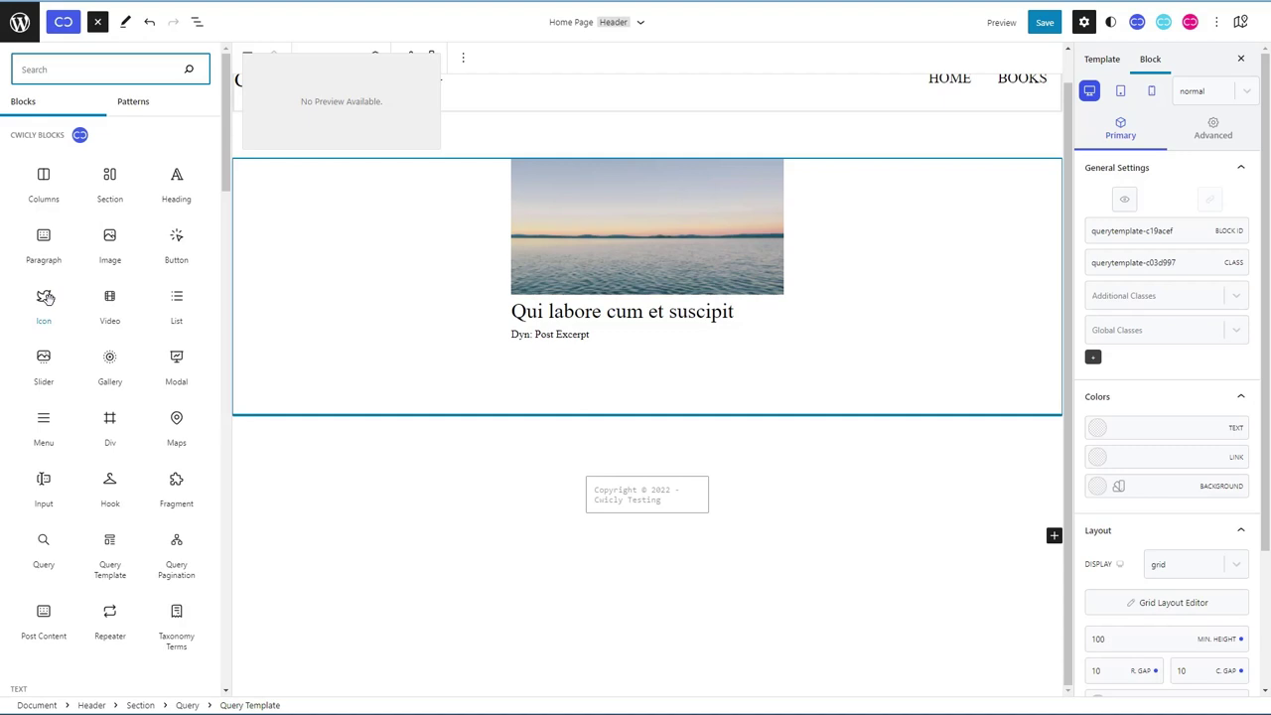
drag(176, 243, 546, 378)
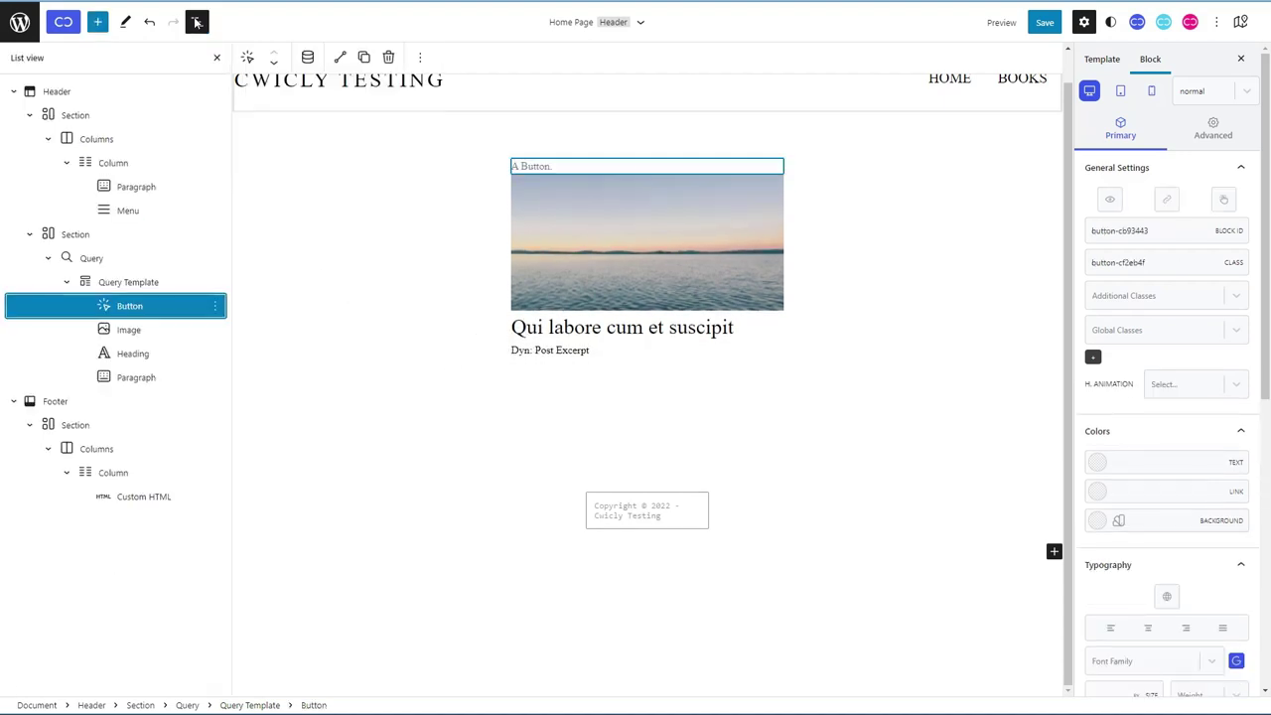
drag(109, 311, 116, 365)
click(561, 353)
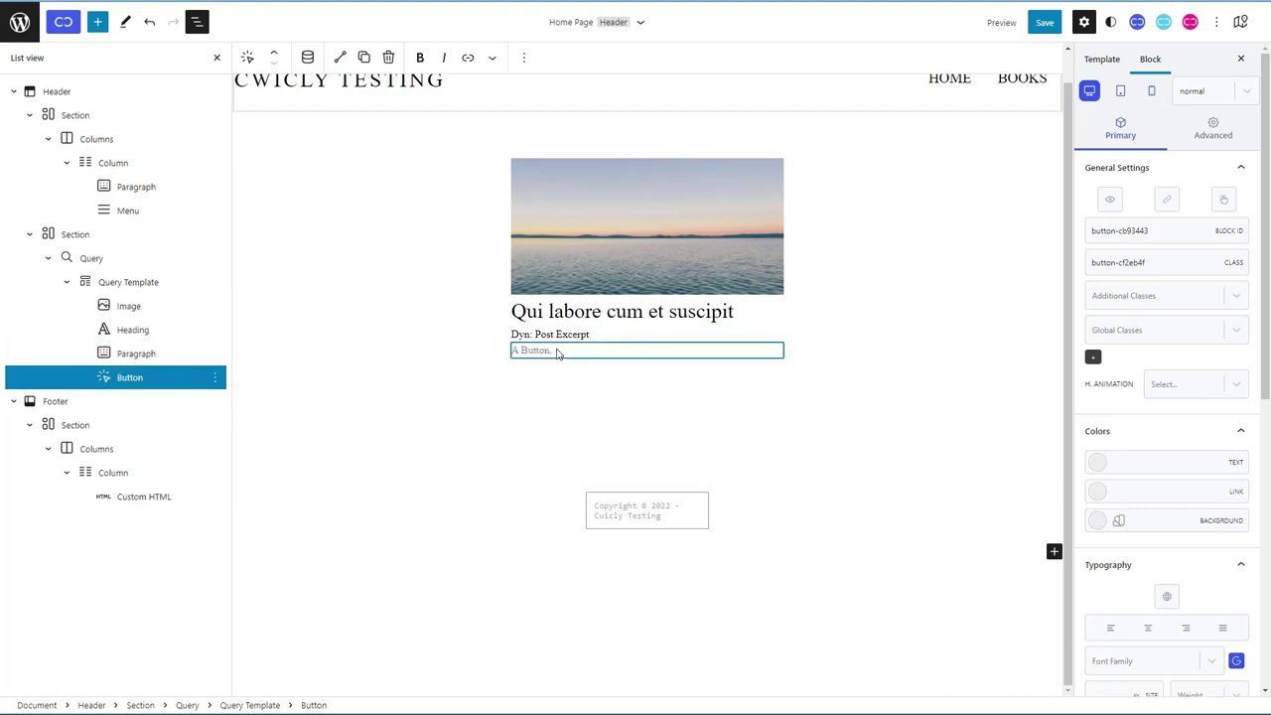
text(Read more ...)
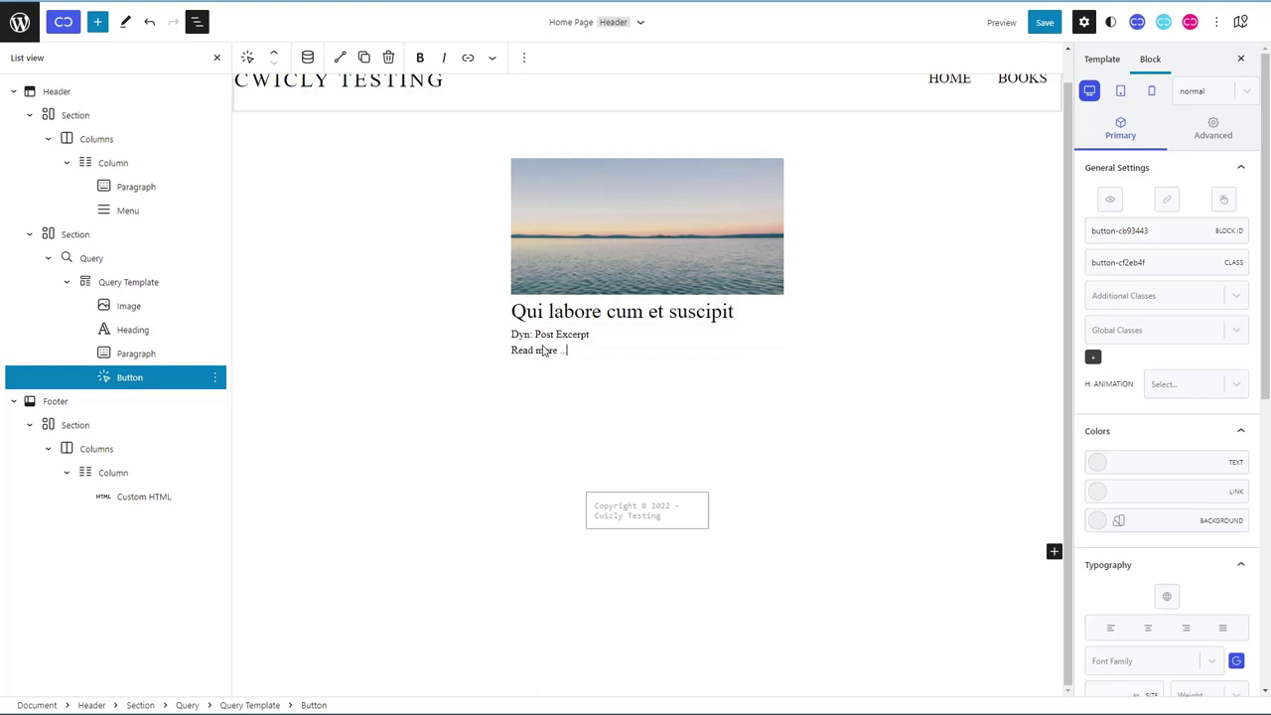
Step: Activate a link wrapper on the "Read more ..." Button, using a URL with Dynamic source and Post URL data
click(467, 59)
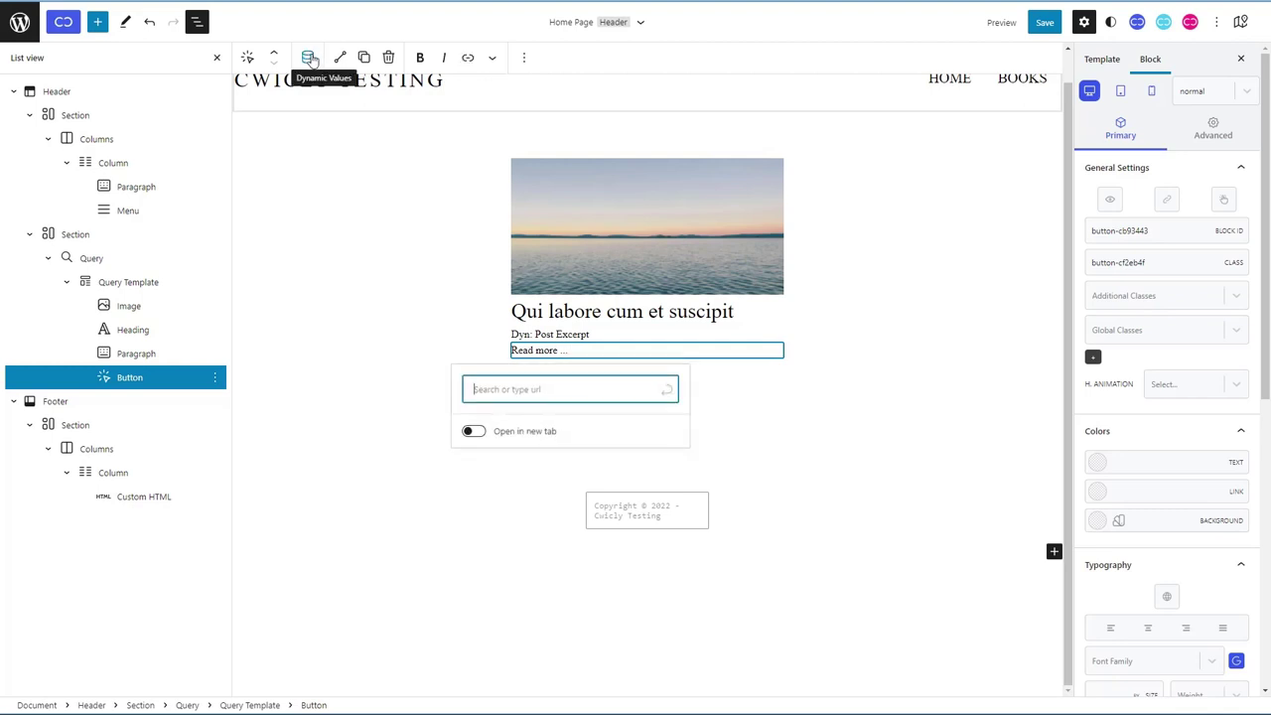
click(1168, 201)
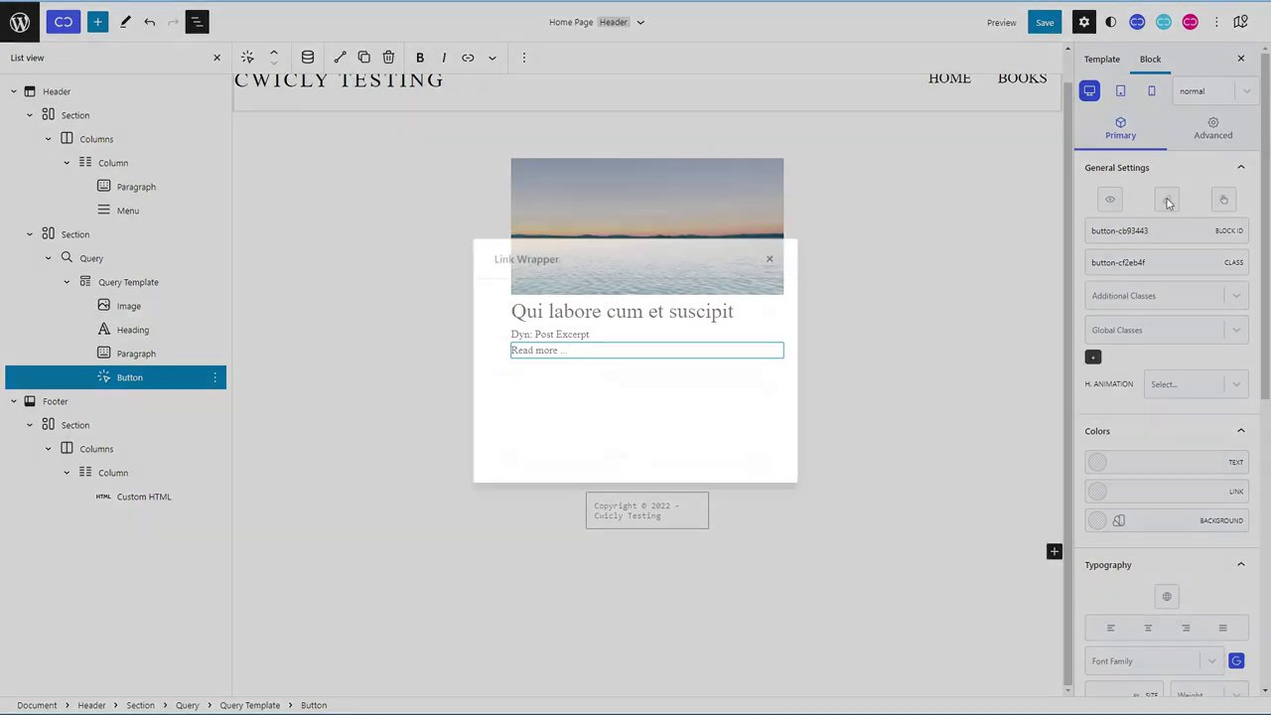
click(724, 364)
click(667, 420)
click(671, 407)
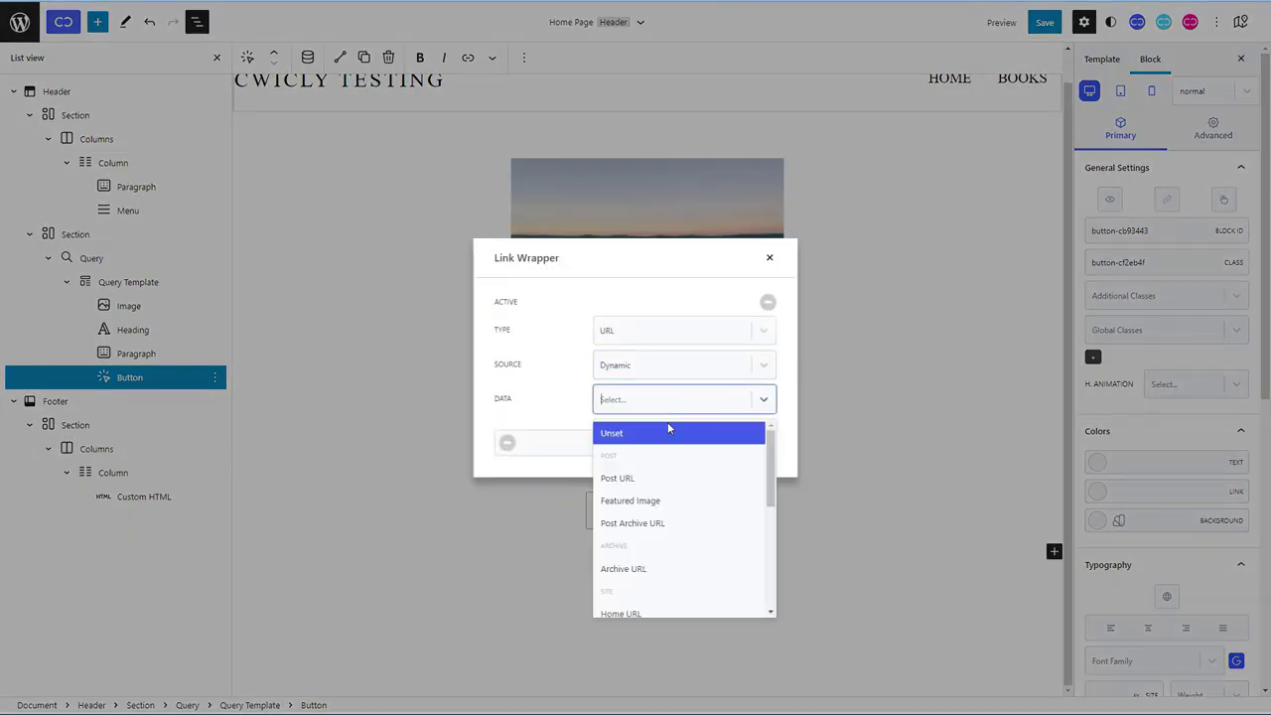
click(664, 480)
click(768, 302)
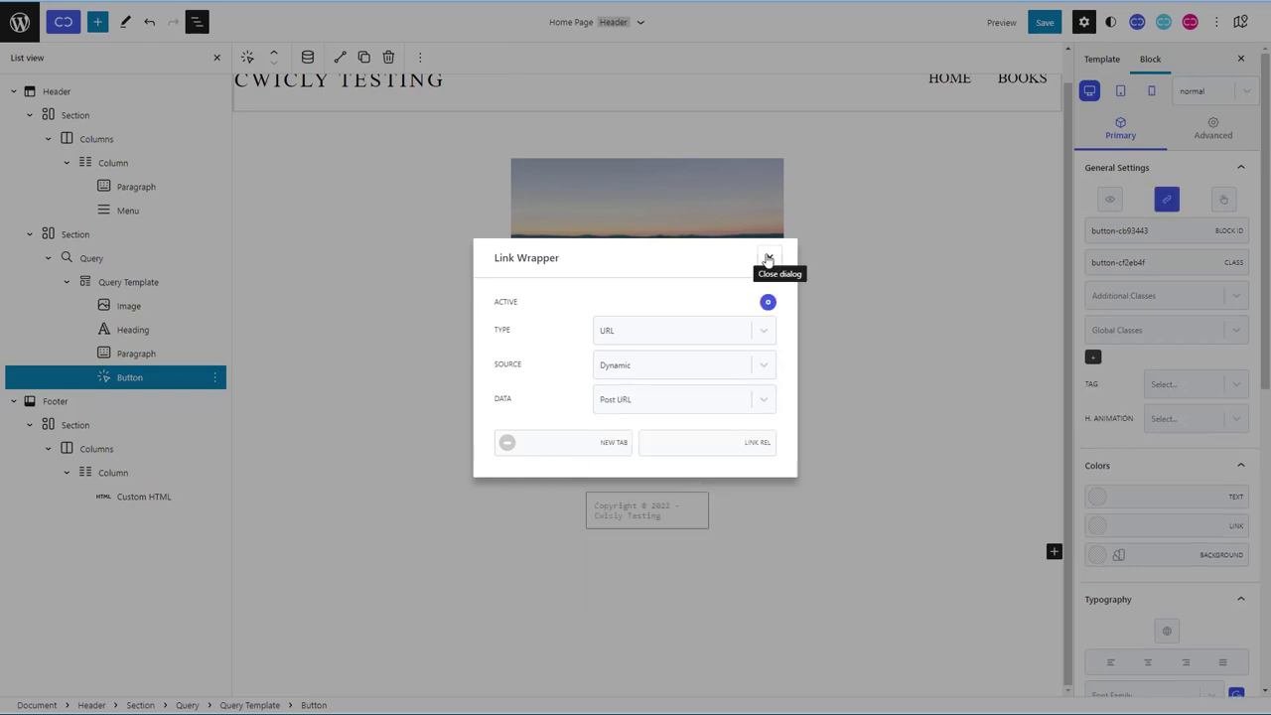
click(769, 260)
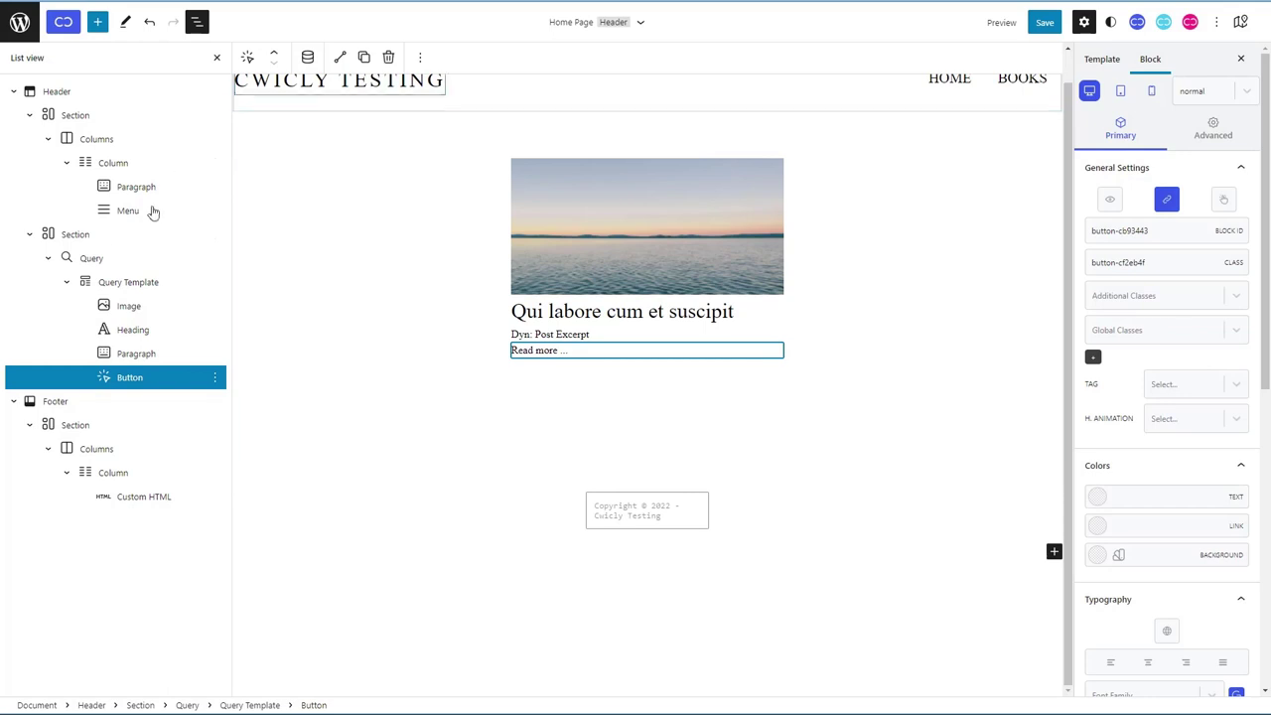
Step: Save the header template part changes and review the post grid on the site's front end
click(328, 189)
click(1045, 22)
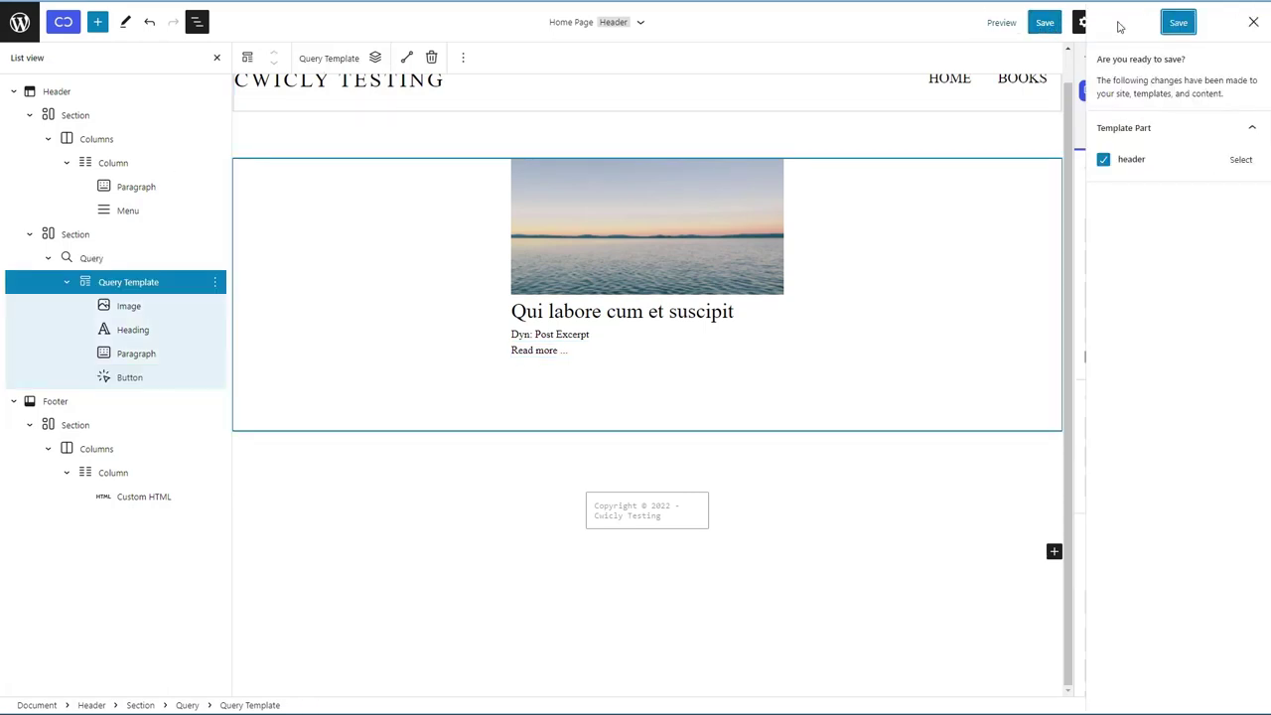
click(1177, 23)
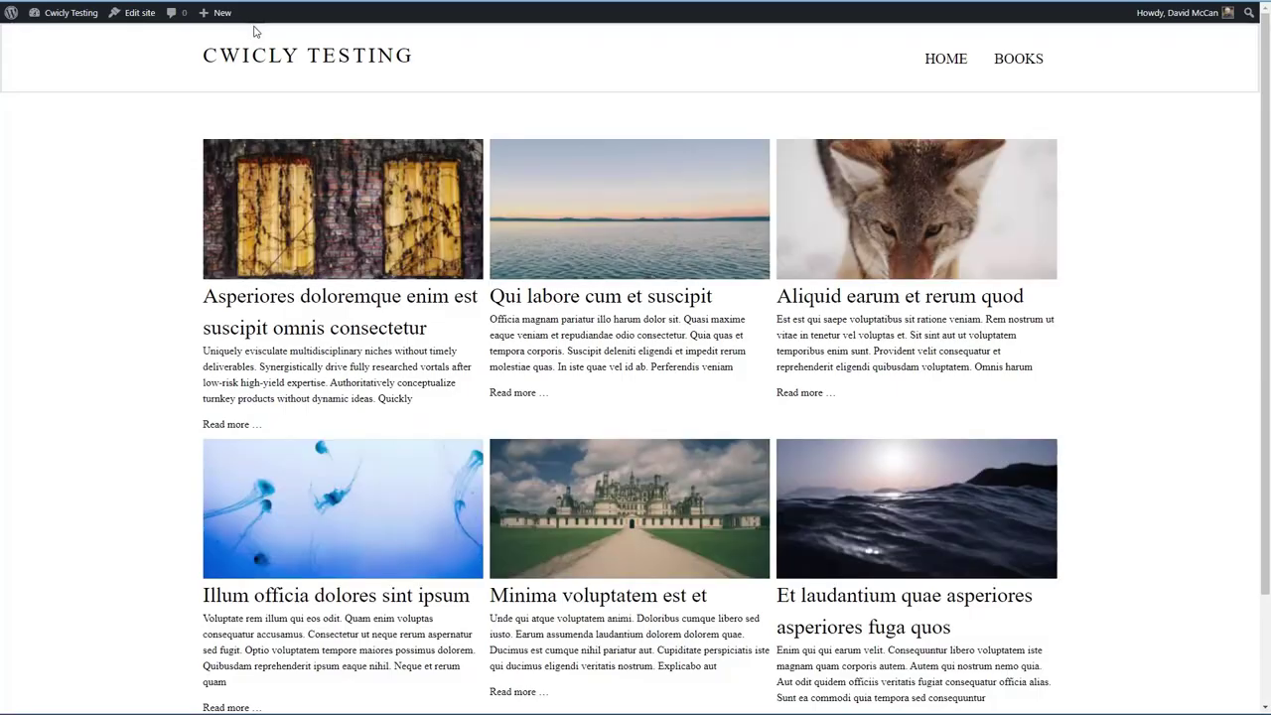
scroll(220, 103, down, 2)
scroll(220, 103, up, 2)
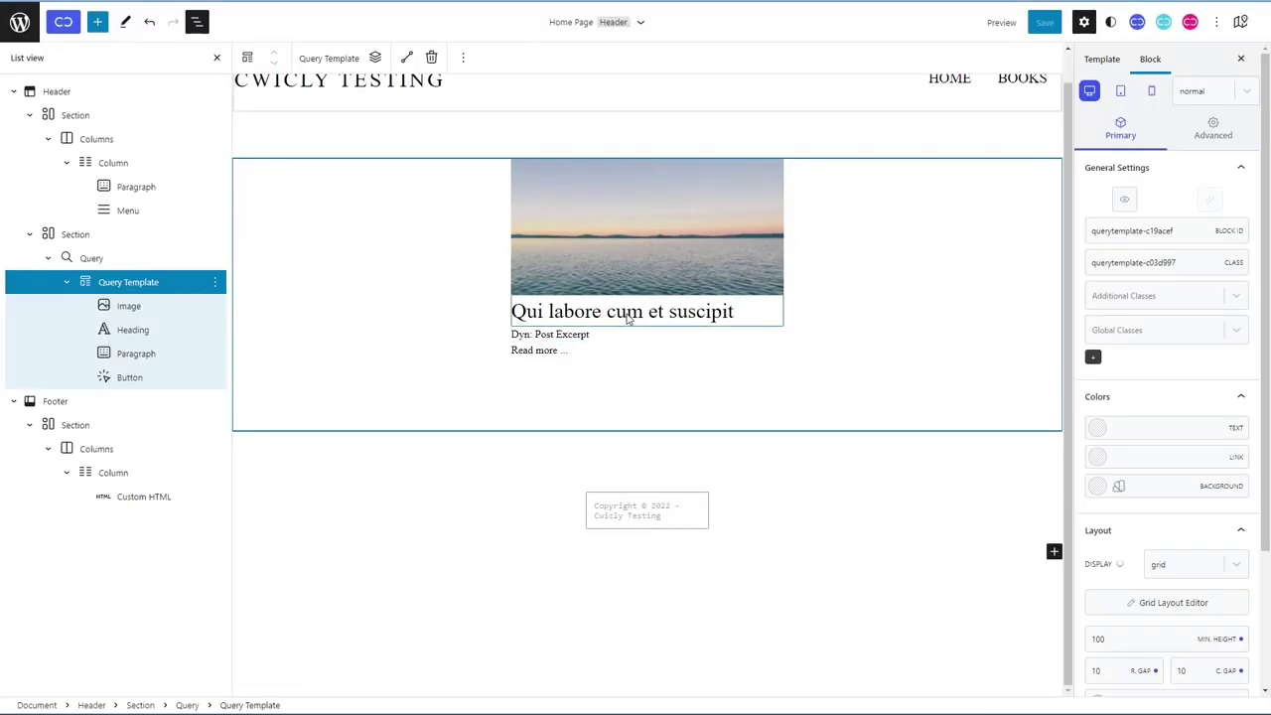
Step: Set the post title Heading's line height to 1.5 and its bottom margin to 15 px
click(706, 314)
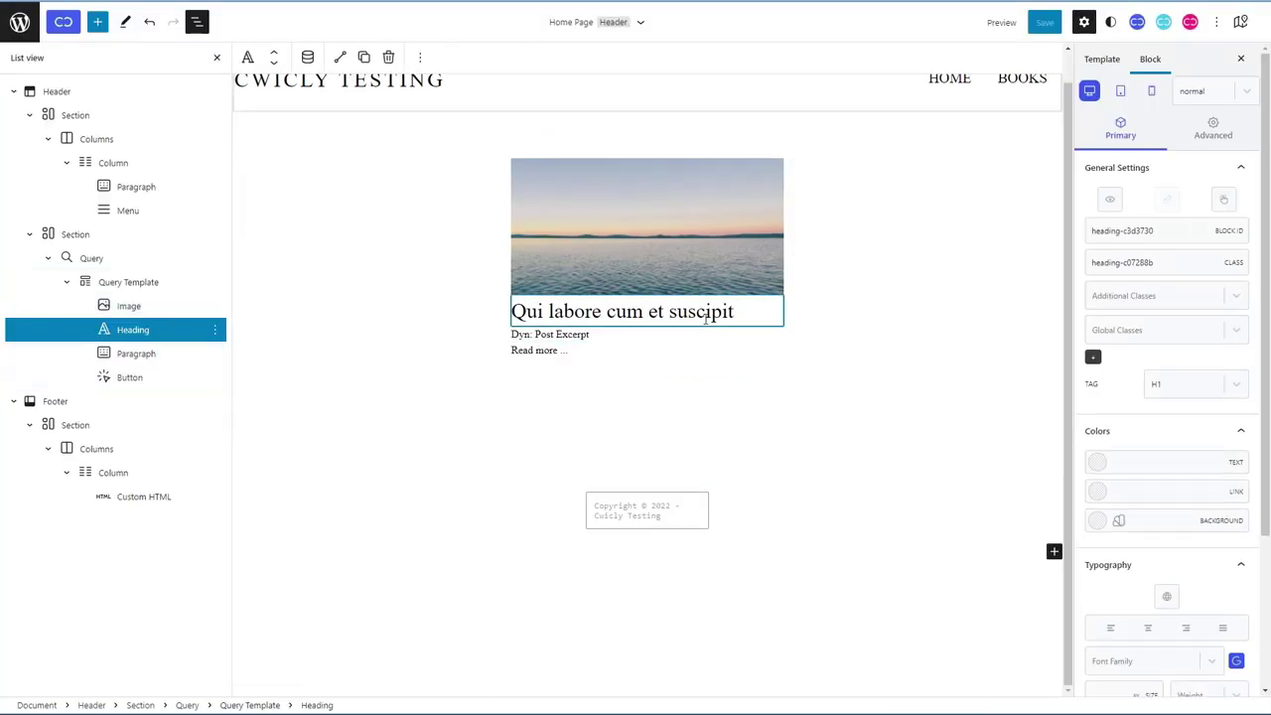
scroll(1157, 420, down, 2)
scroll(1198, 423, down, 1)
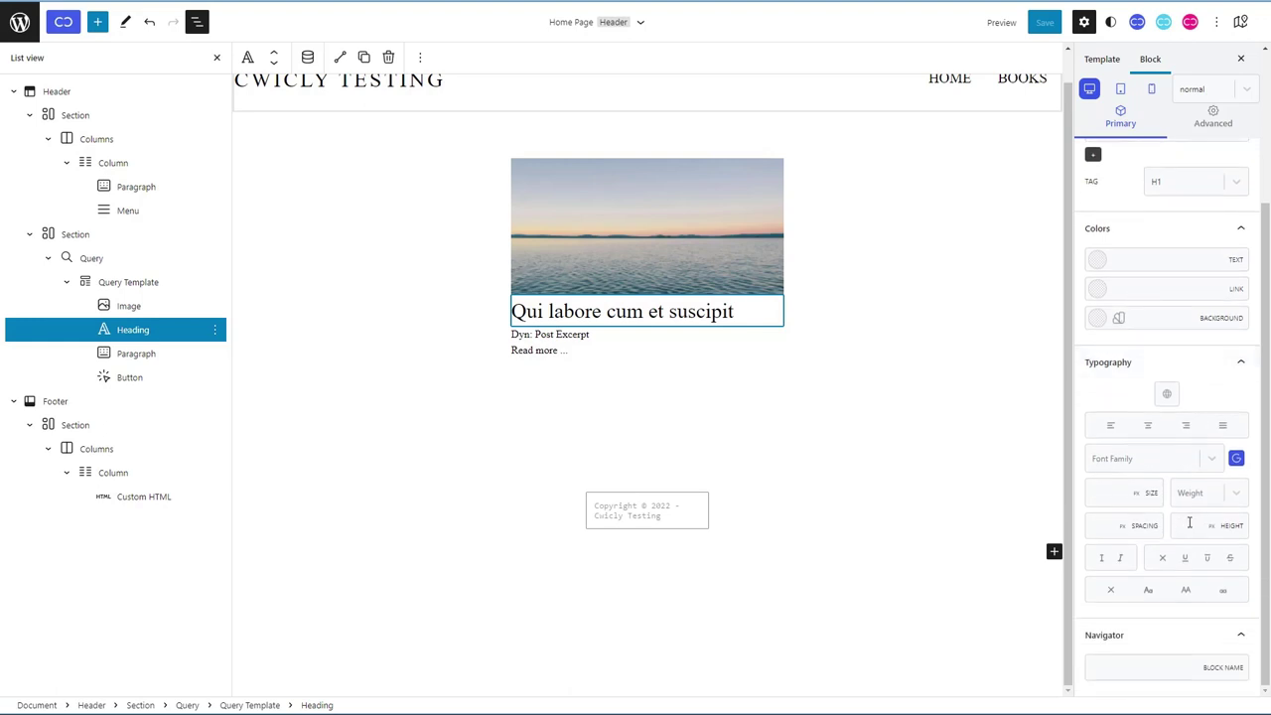
text(1.5)
click(1212, 120)
click(1214, 296)
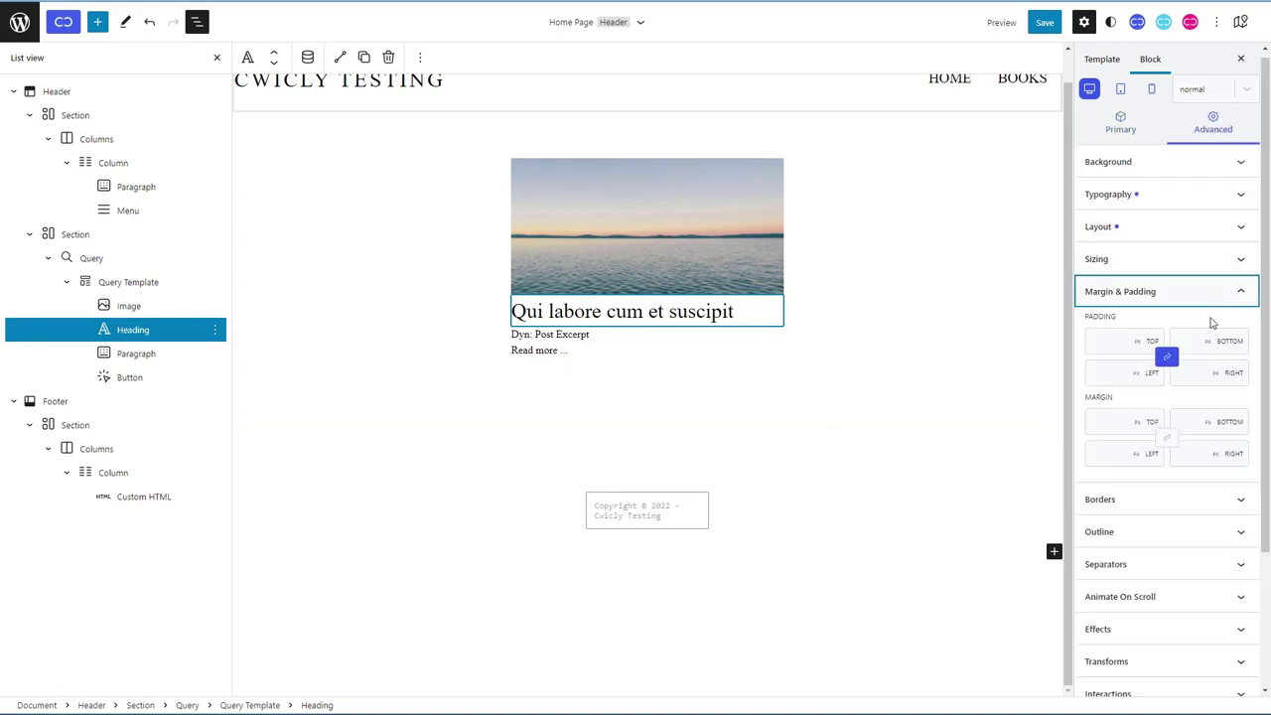
click(1167, 358)
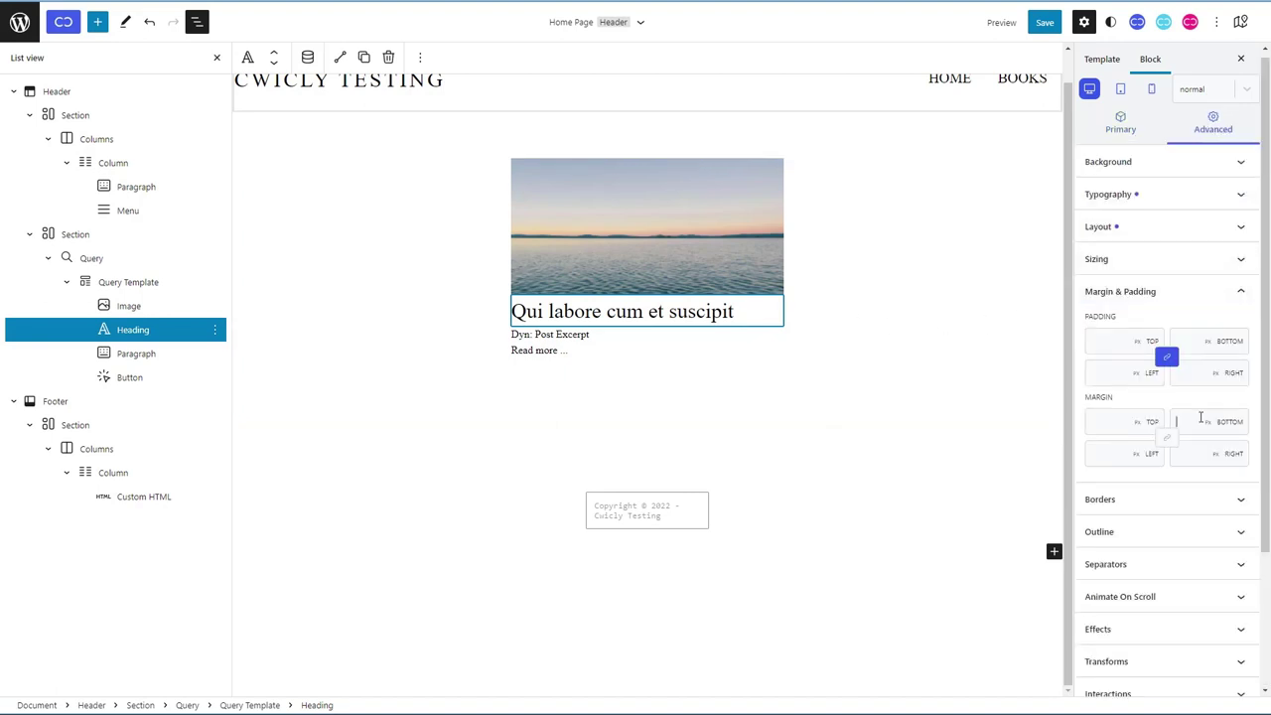
Step: Set the bottom margin of the excerpt Paragraph to 10 px and of the Button to 20 px, and save
click(608, 345)
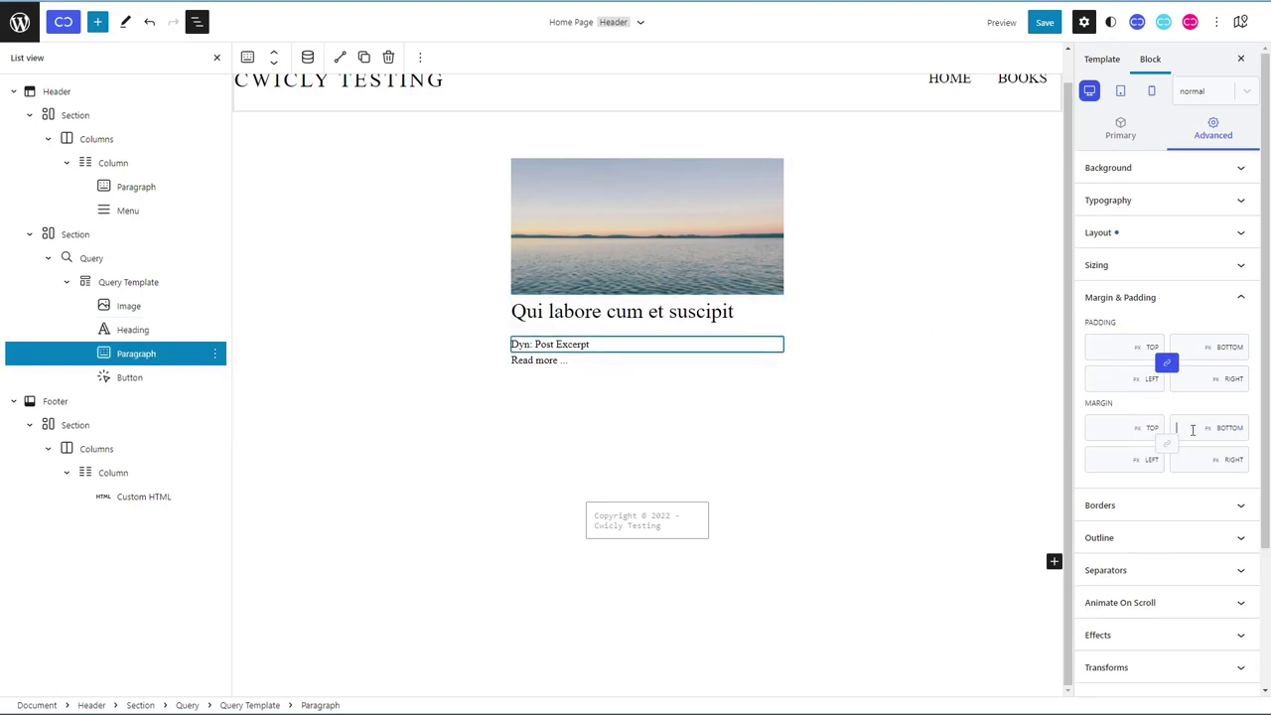
text(10)
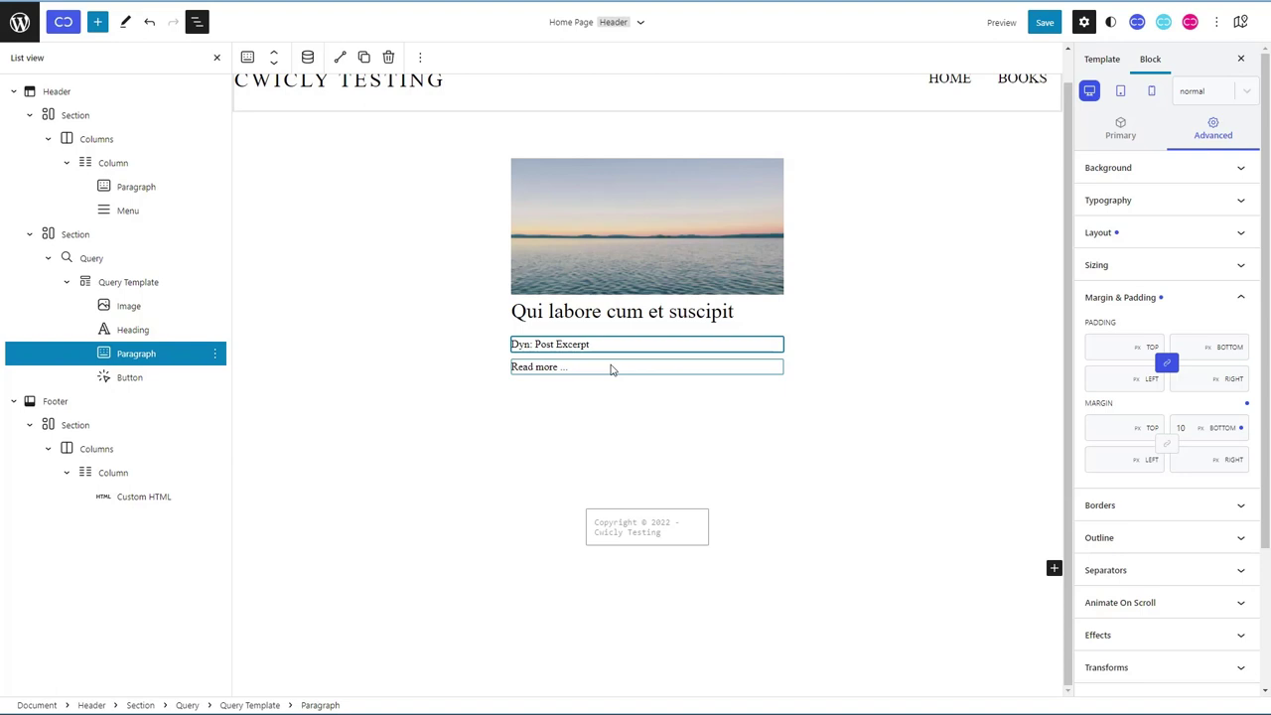
click(610, 369)
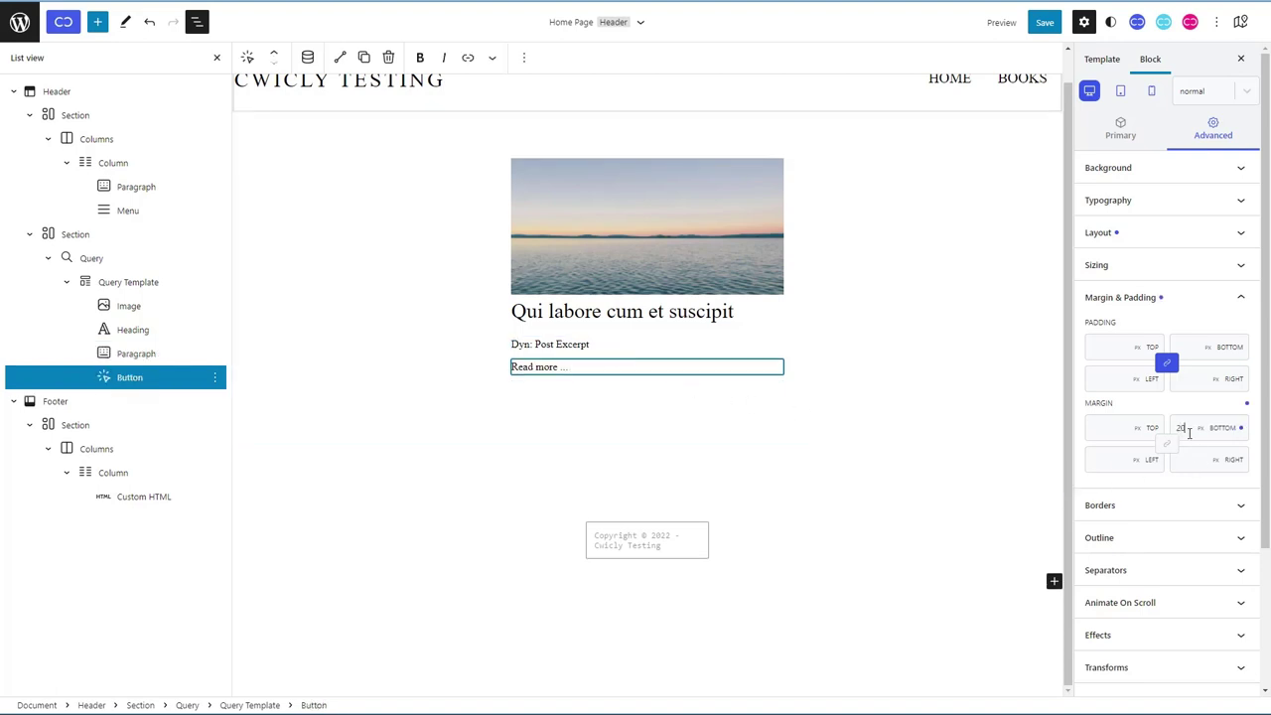
click(1045, 22)
click(1179, 22)
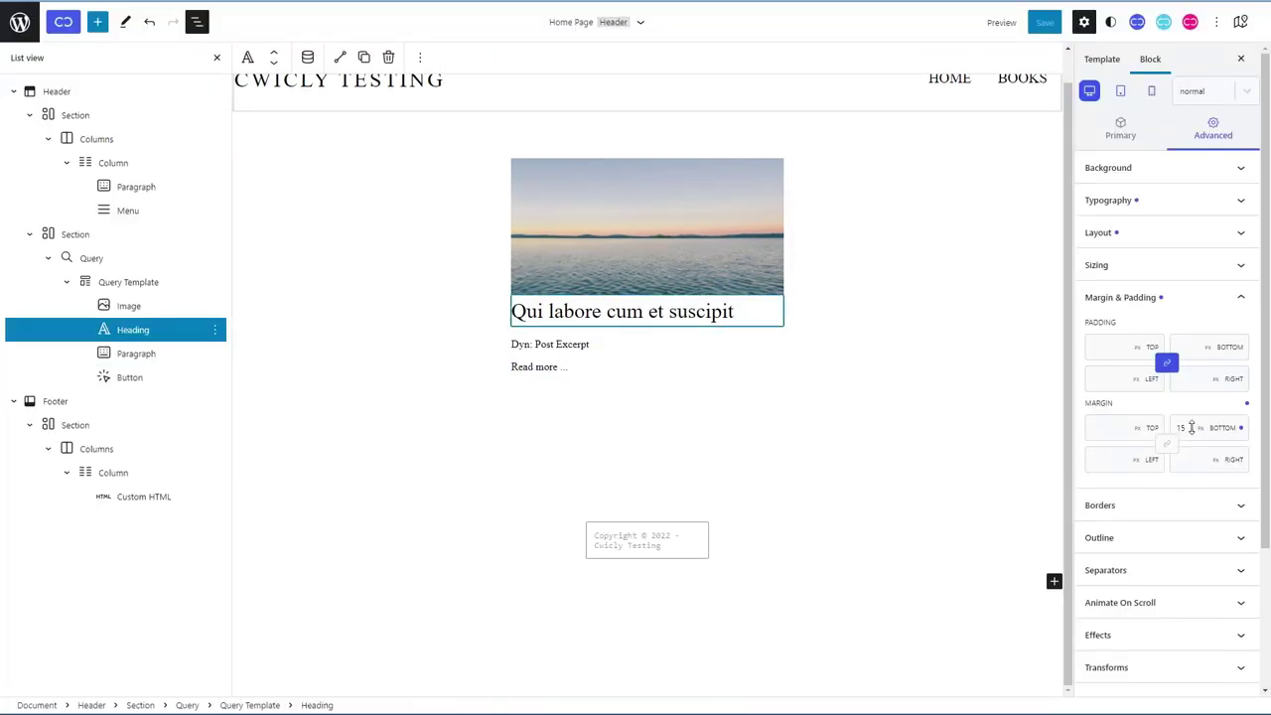
Step: Set the post title Heading's line height to 1.2 and save the changes
click(1127, 131)
scroll(1178, 565, down, 2)
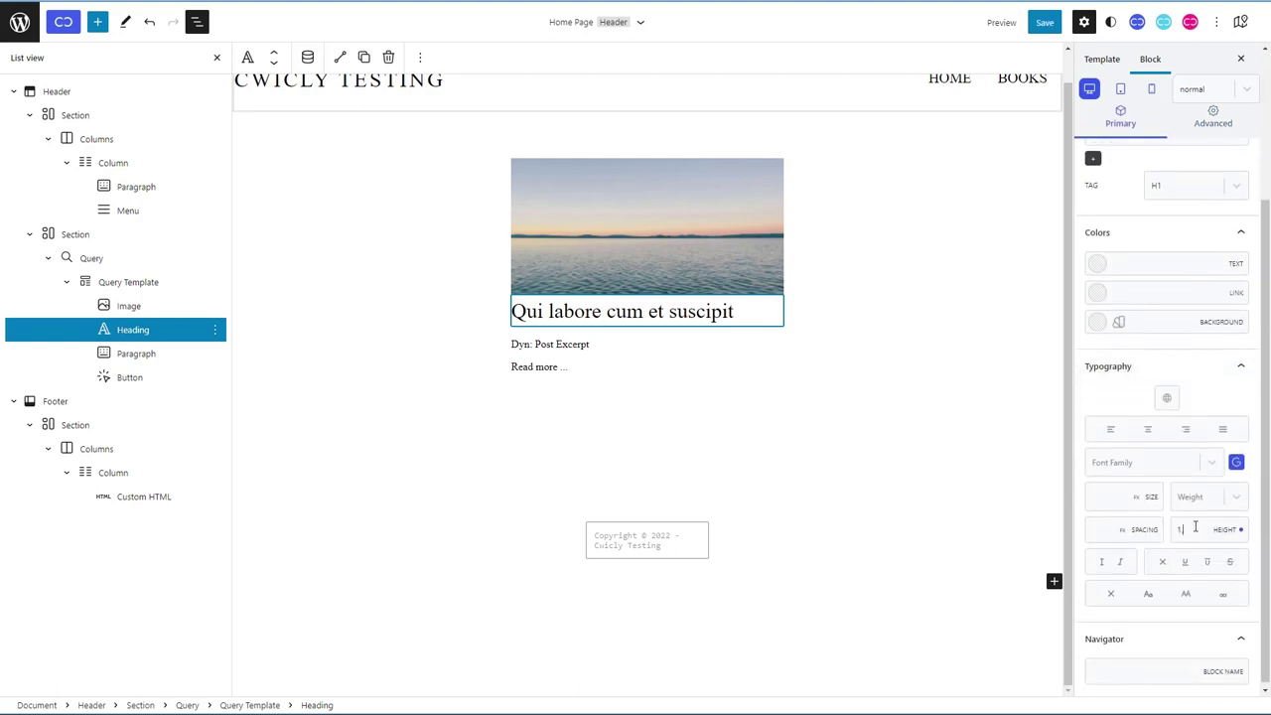
text(2)
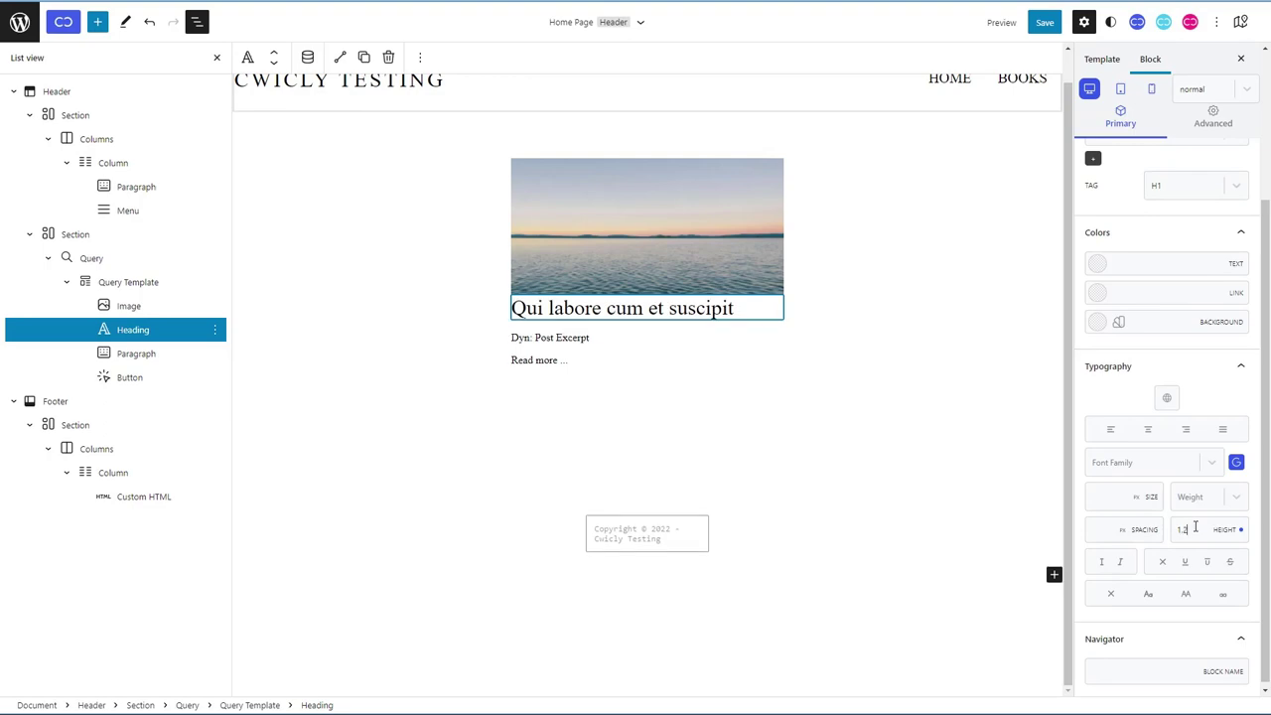
click(1045, 21)
click(1181, 23)
Step: Set the post title Heading's top margin to 15 px and save the changes
click(1212, 123)
click(1239, 291)
click(1103, 421)
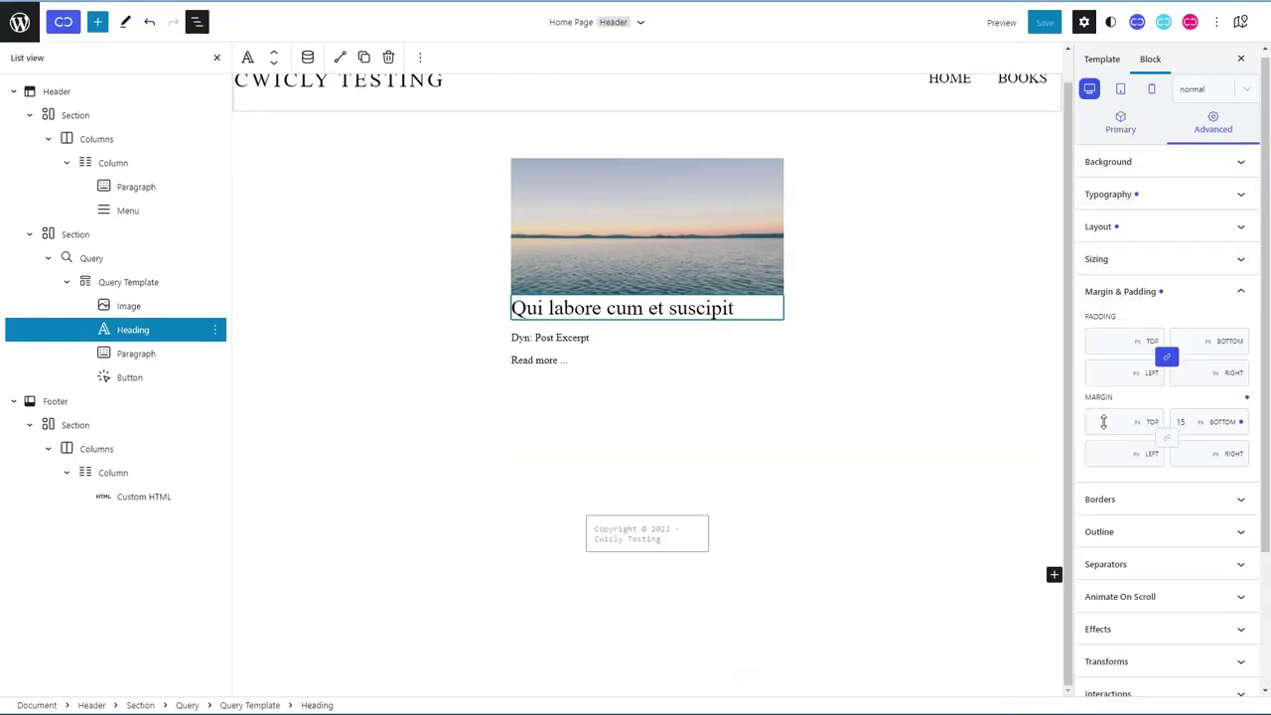
click(1036, 27)
click(1172, 24)
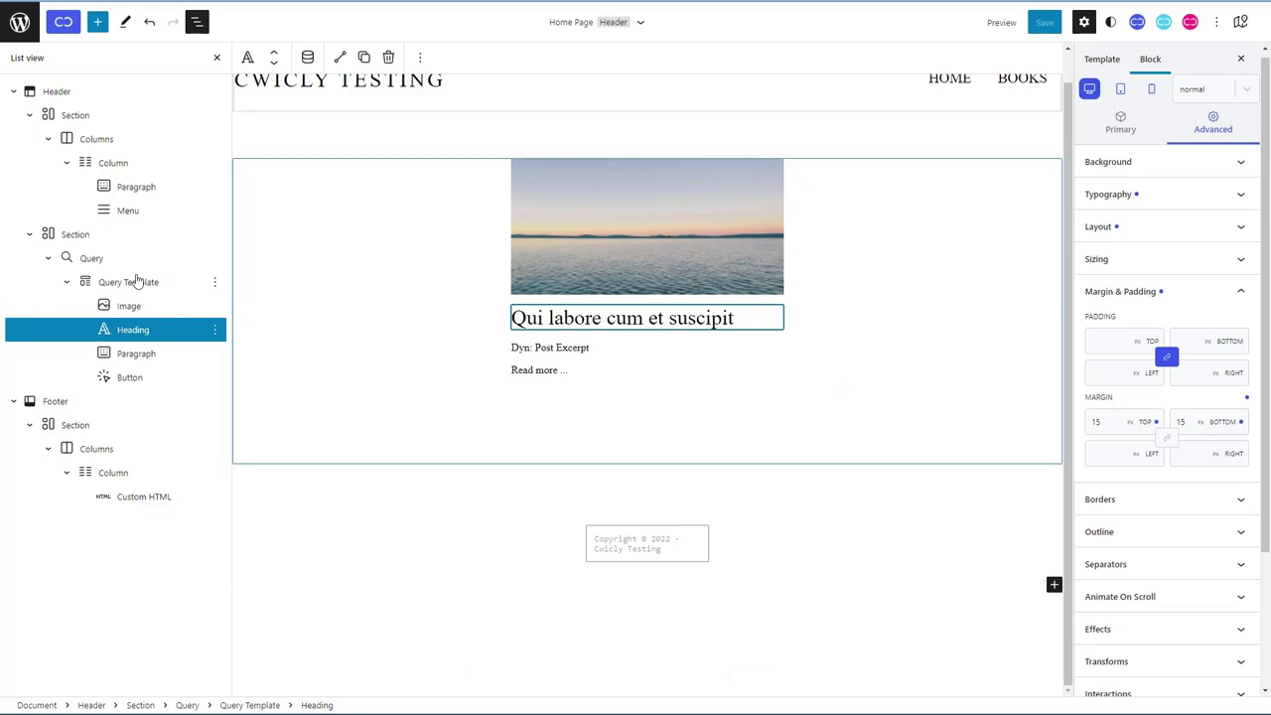
Step: Enable Infinite Load More on the Query block with Scroll as the load method, and save the changes
click(104, 259)
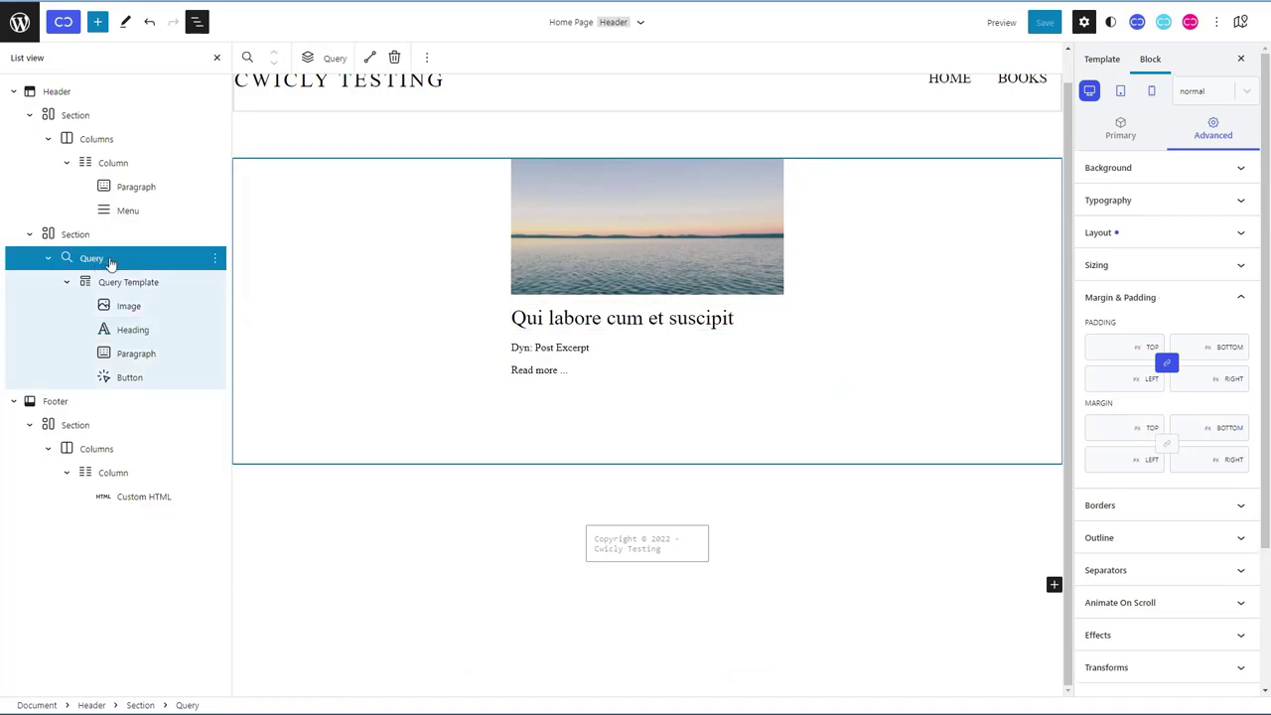
click(1122, 131)
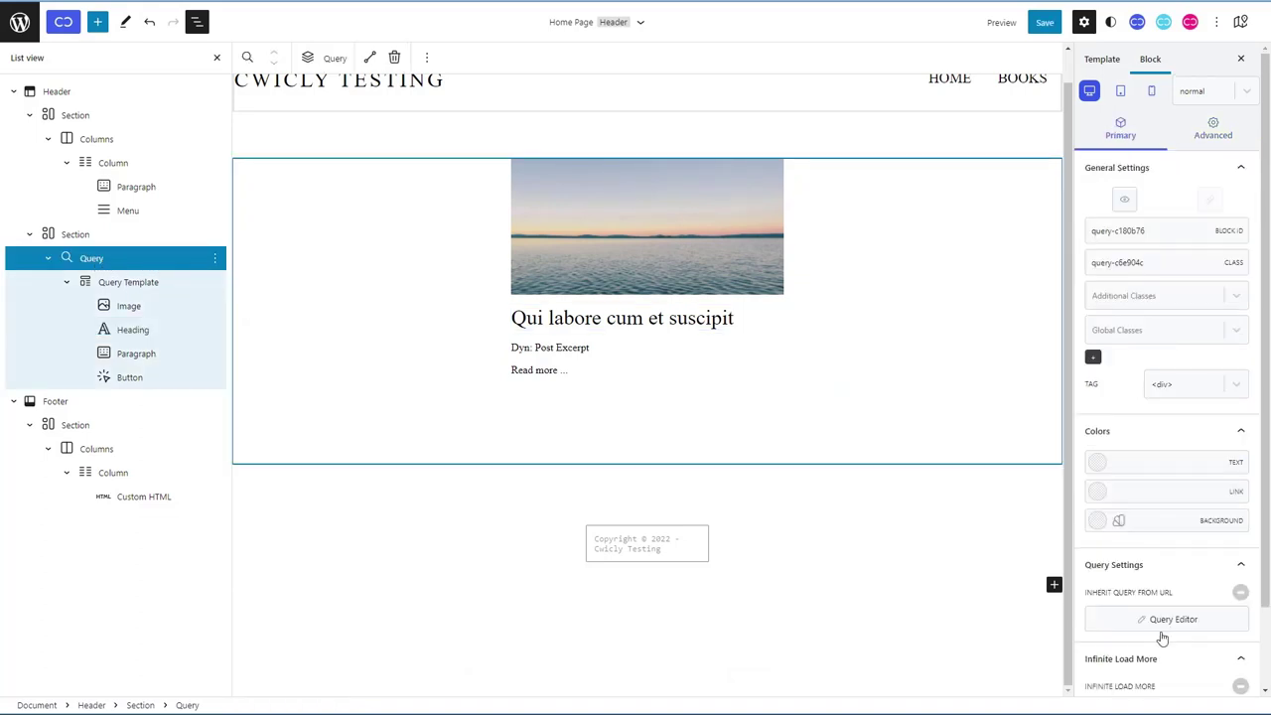
scroll(1172, 640, down, 2)
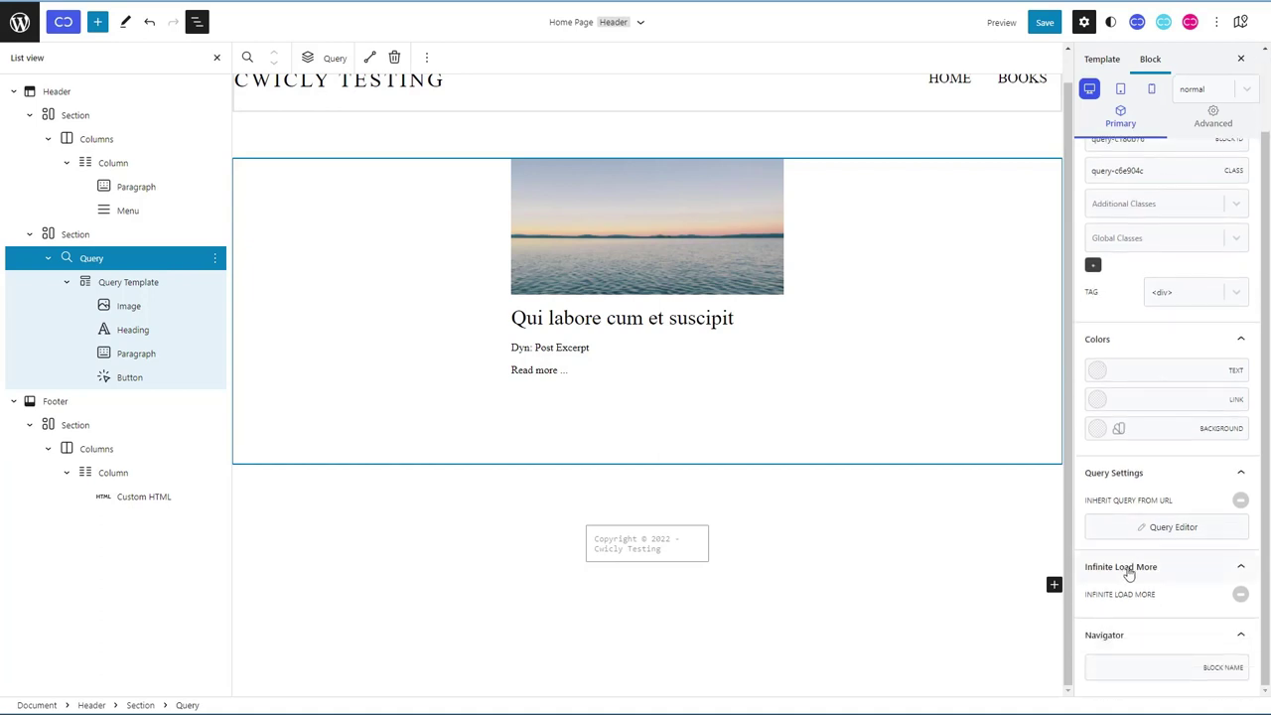
click(1240, 594)
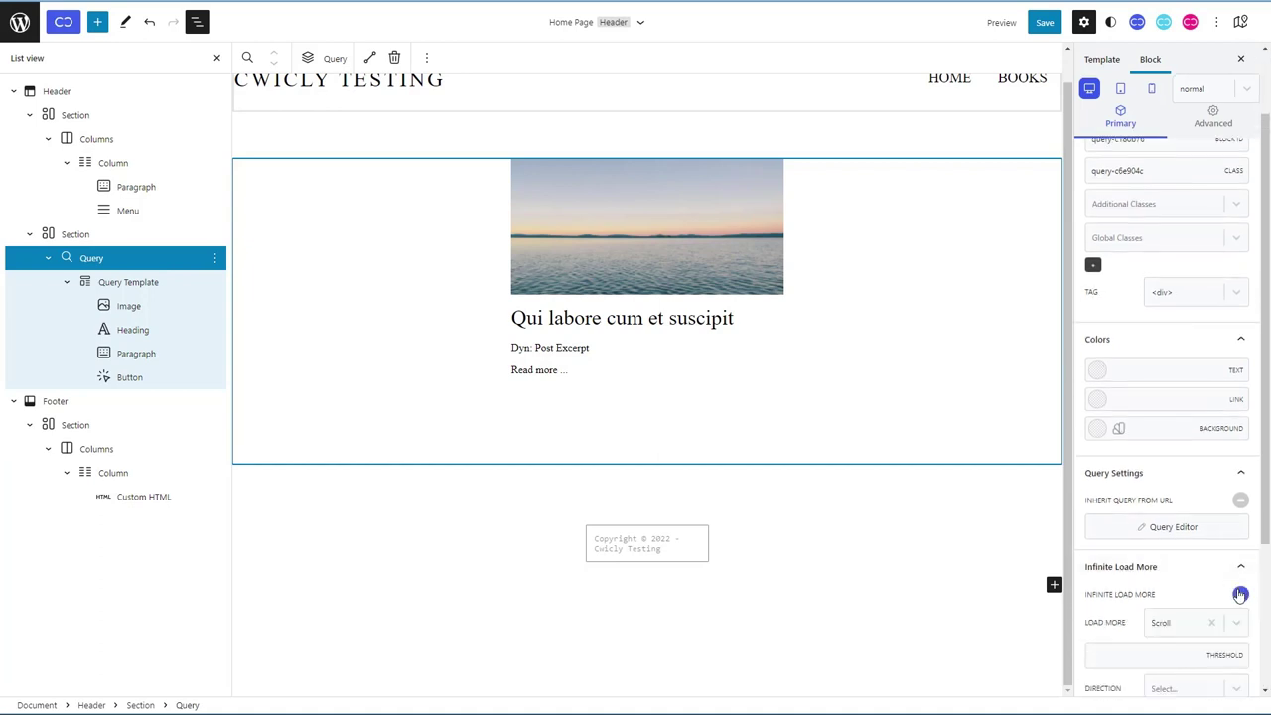
scroll(1240, 593, down, 1)
click(1235, 562)
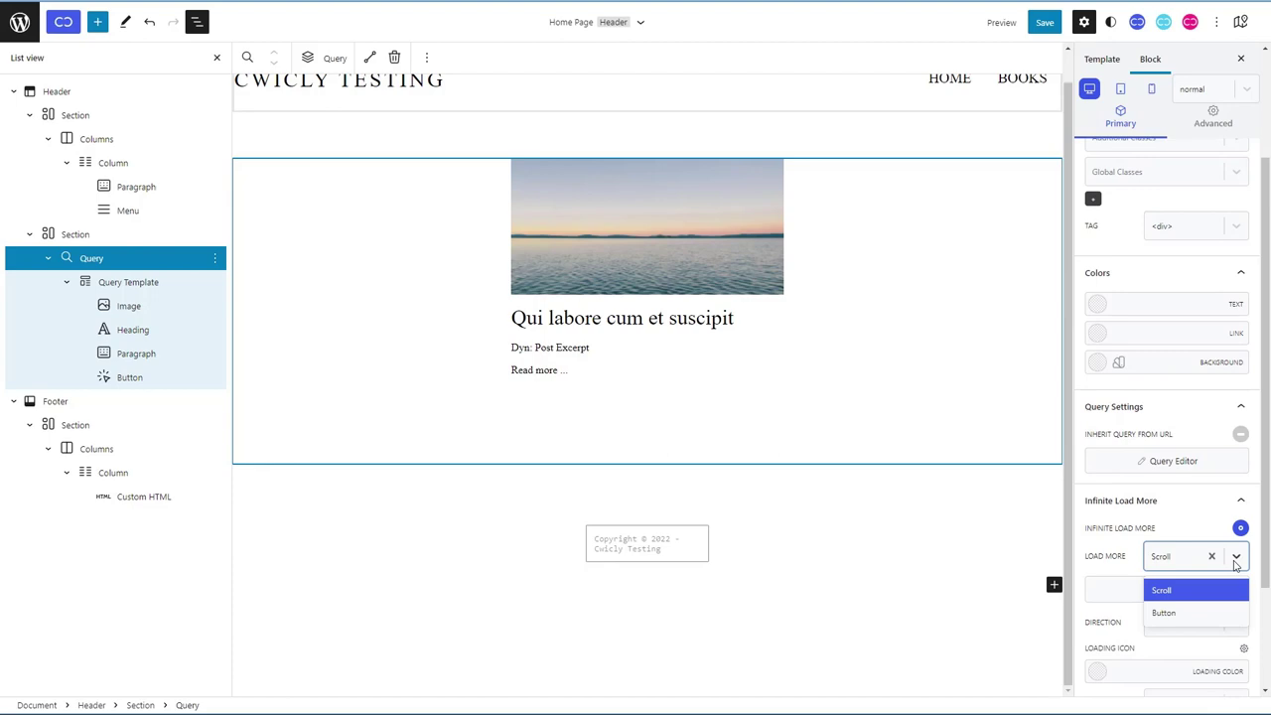
click(1235, 562)
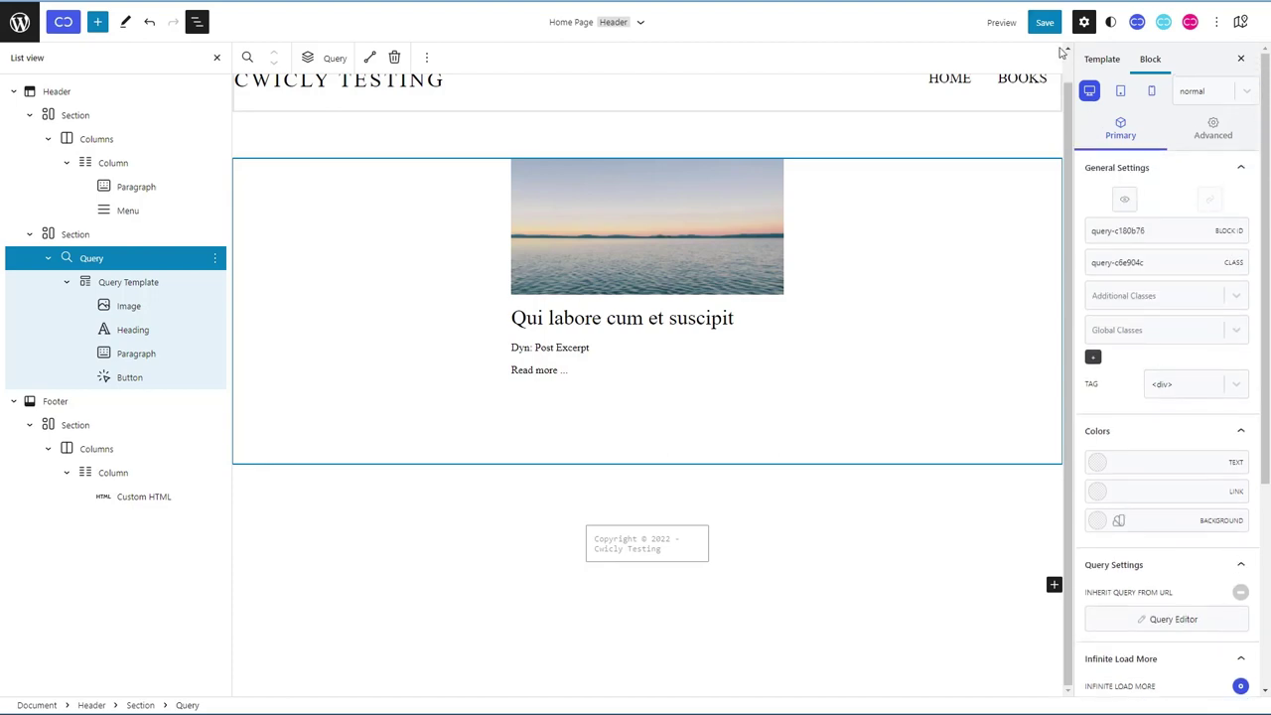
click(1044, 22)
click(1176, 24)
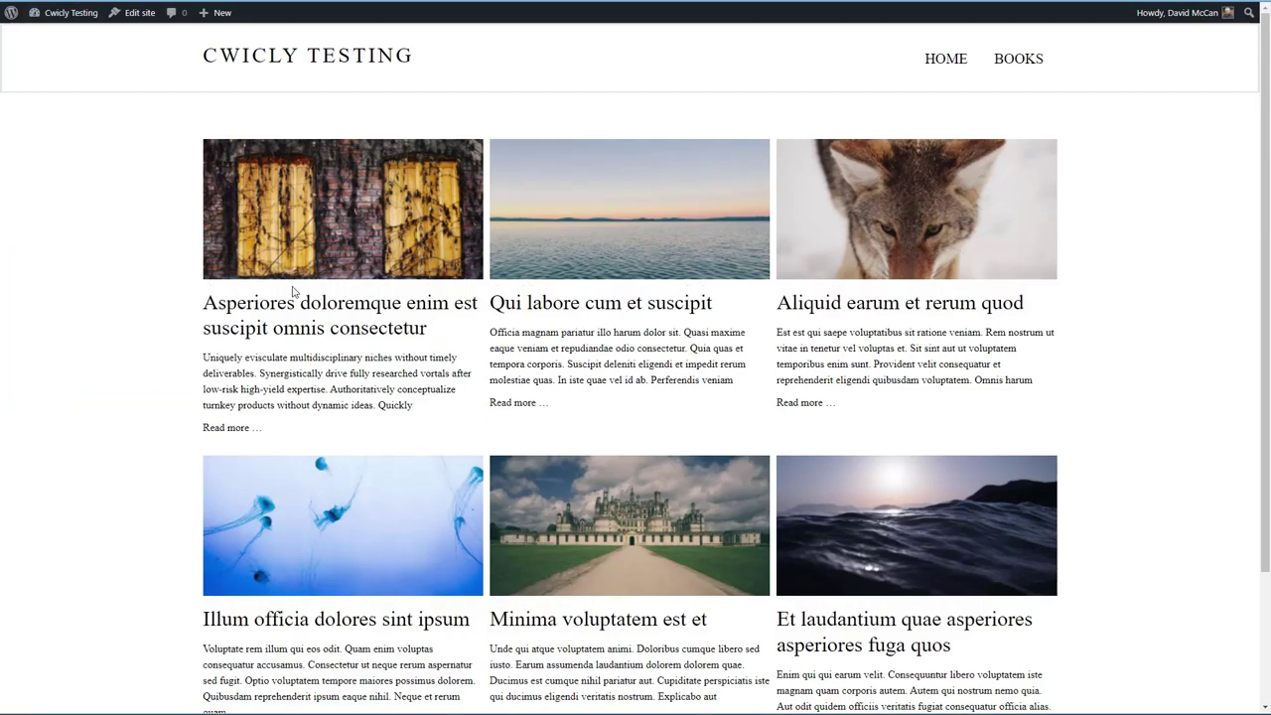
Step: Check infinite loading of the post grid on the live home page and follow the first post's Read more link
scroll(291, 298, down, 5)
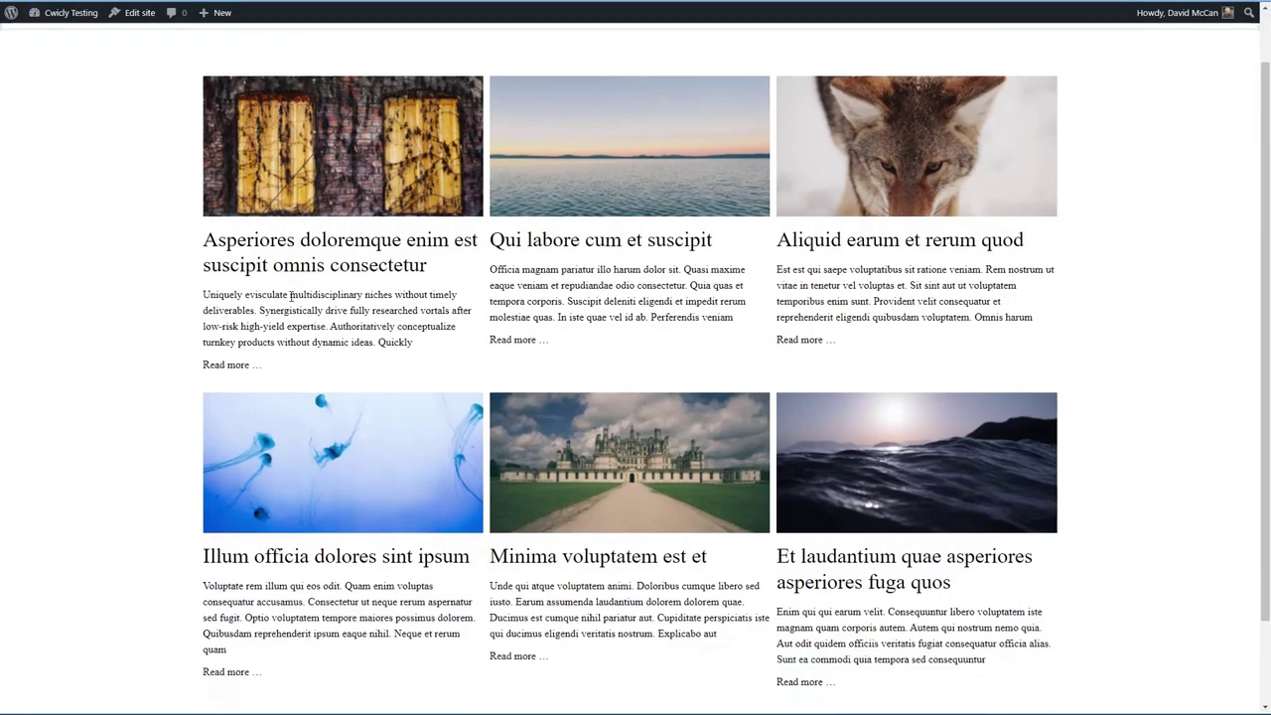
scroll(291, 301, down, 8)
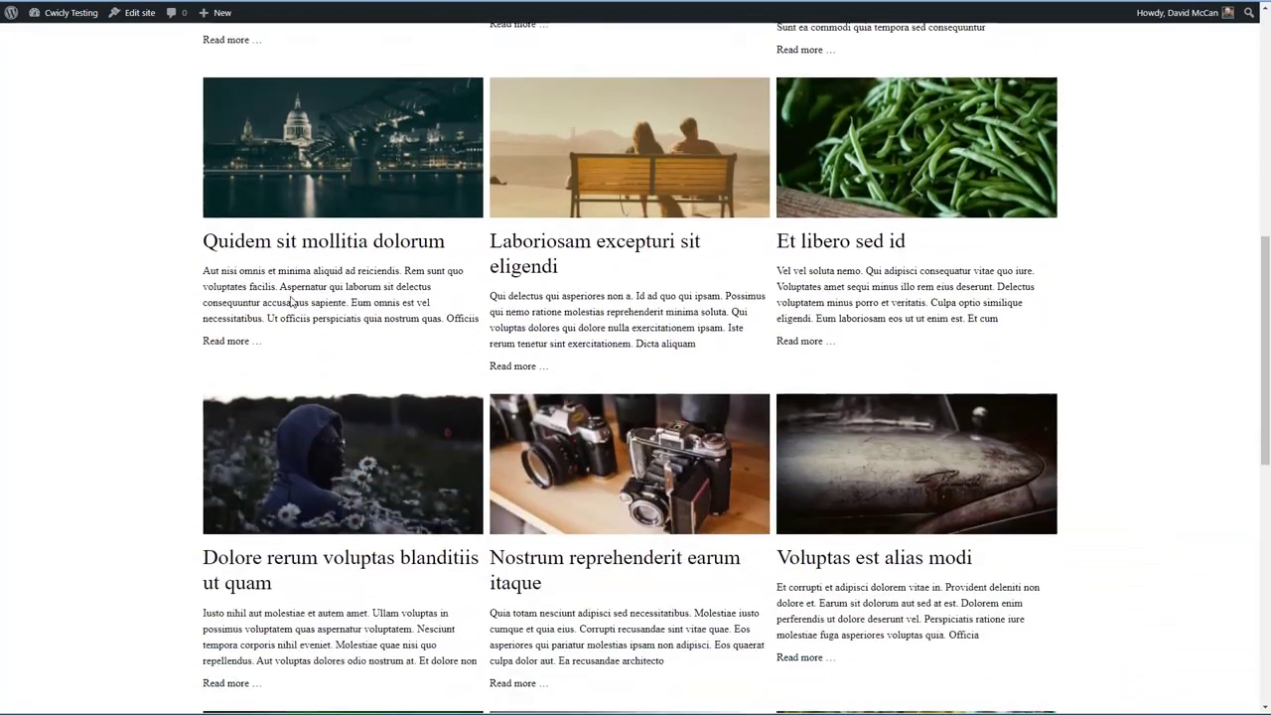
scroll(290, 295, down, 2)
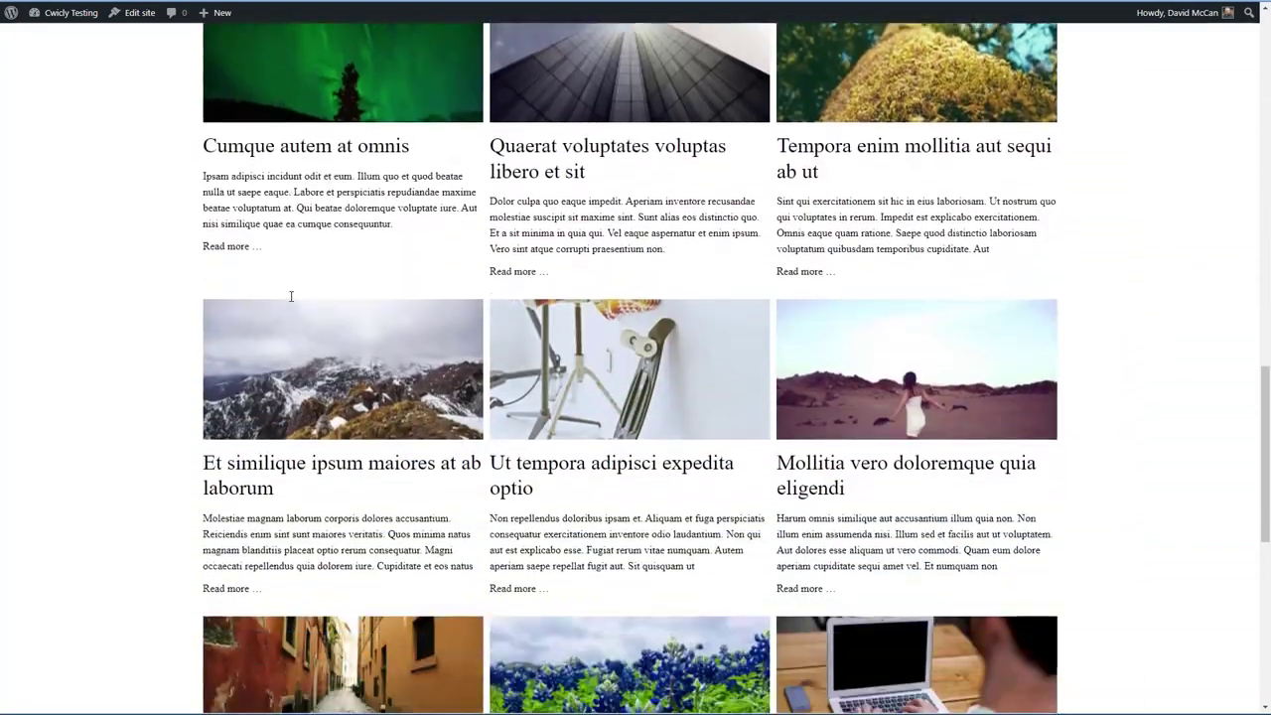
scroll(290, 295, up, 6)
scroll(291, 301, up, 8)
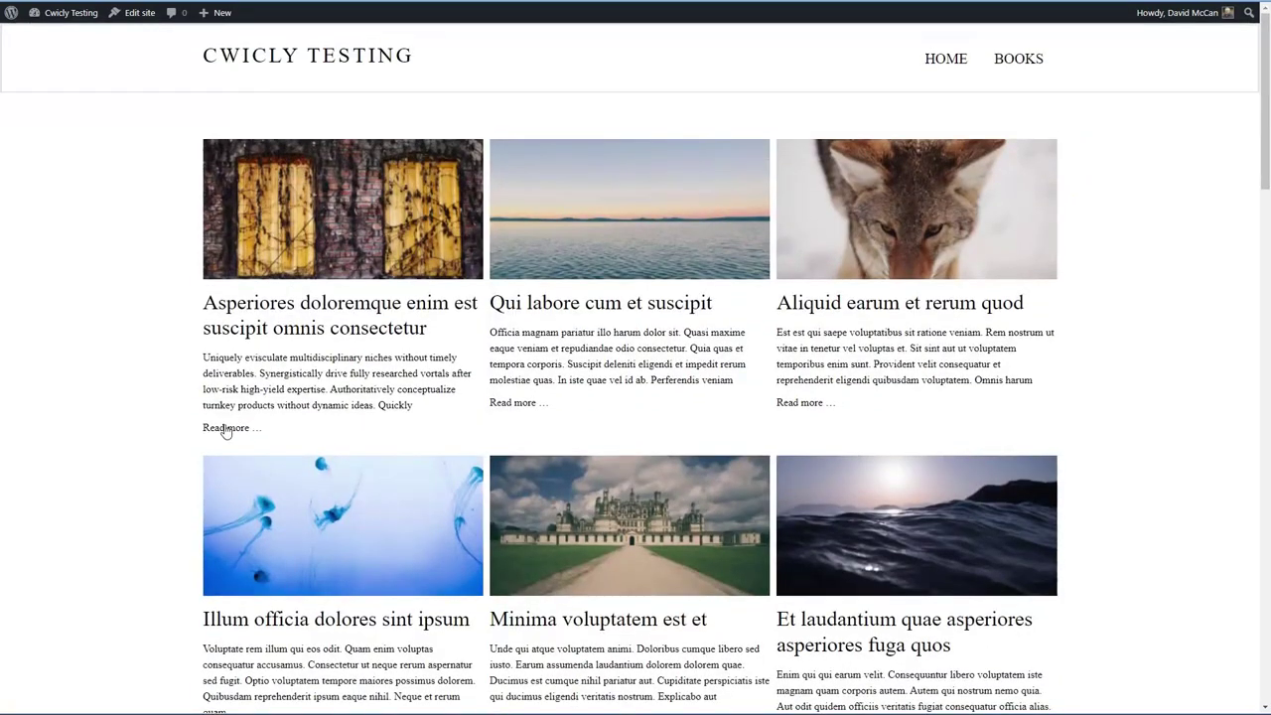
click(226, 428)
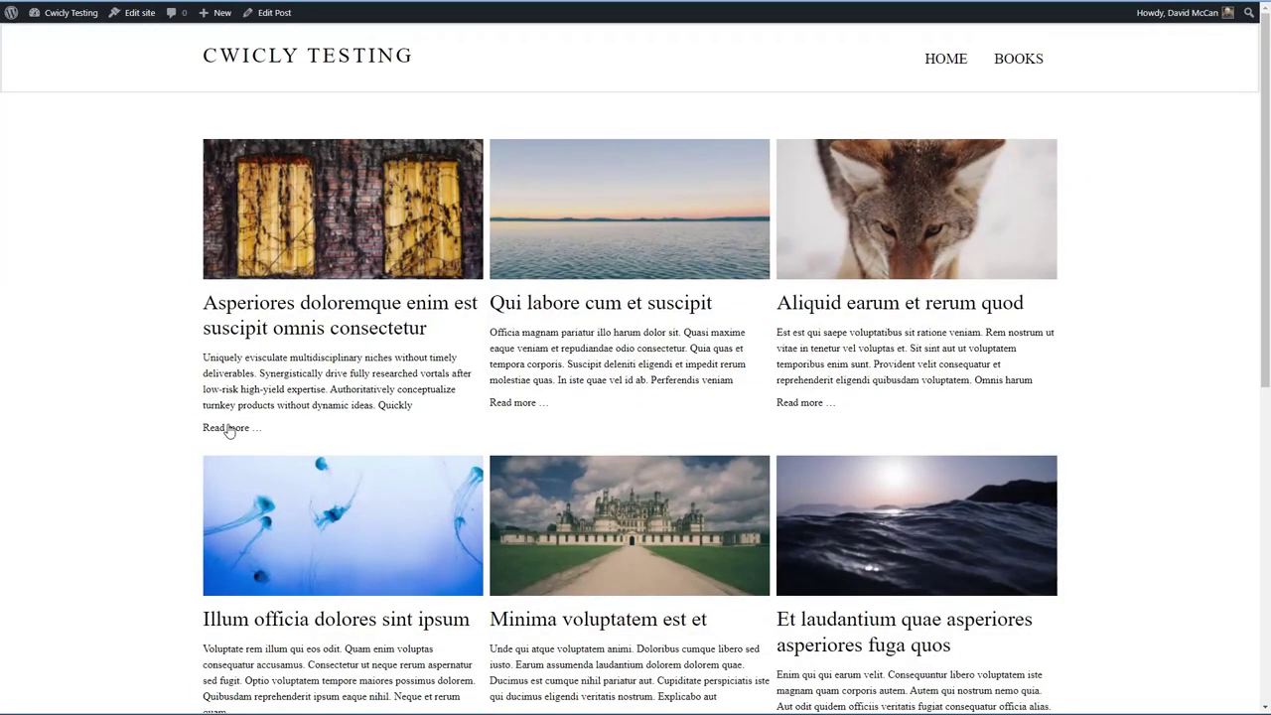
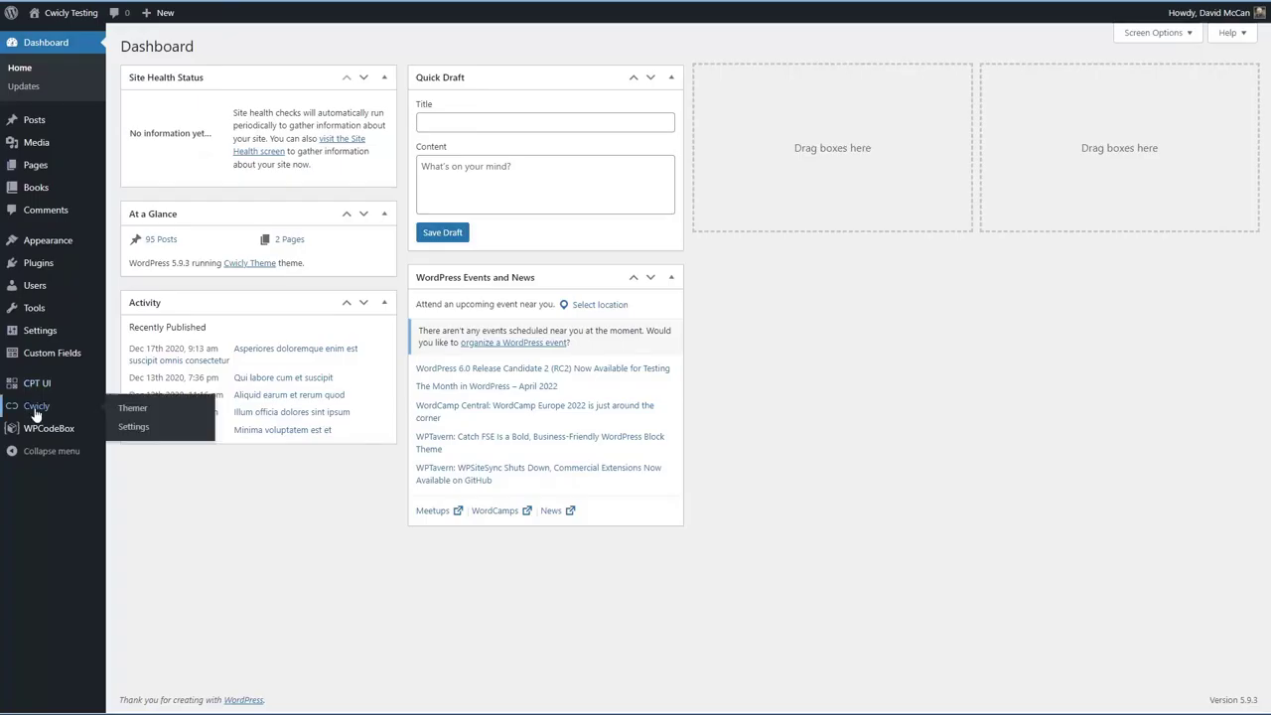
Step: Create a custom template named Post Single in the Cwicly Themer
click(134, 409)
click(1008, 164)
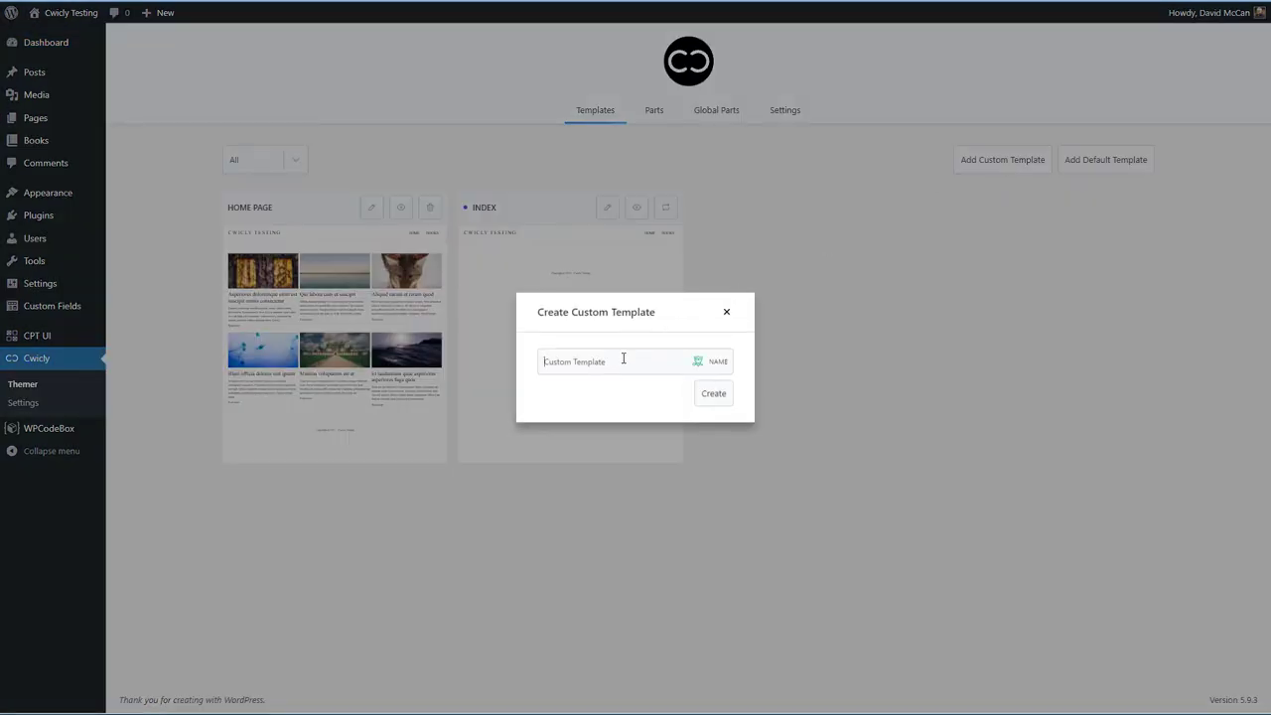
text(Post Single)
key(Return)
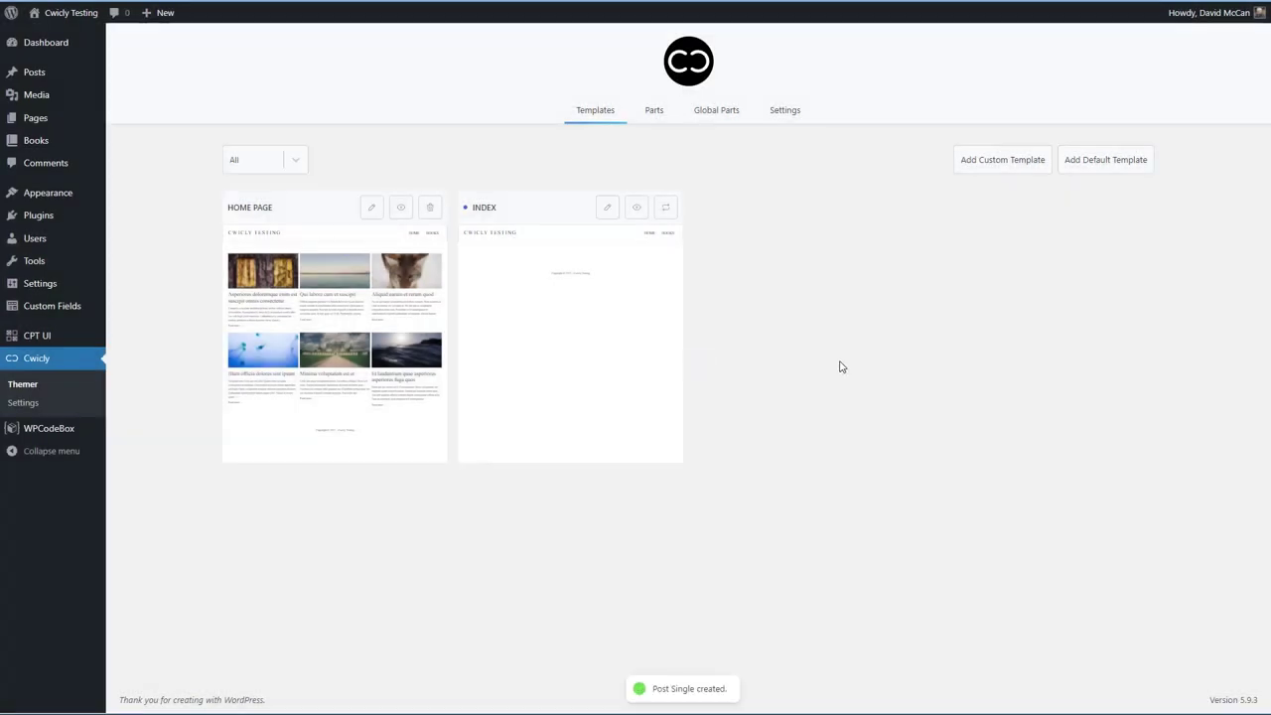
Step: Add a visibility condition to the Post Single template: Show if, Singular, Posts
click(401, 210)
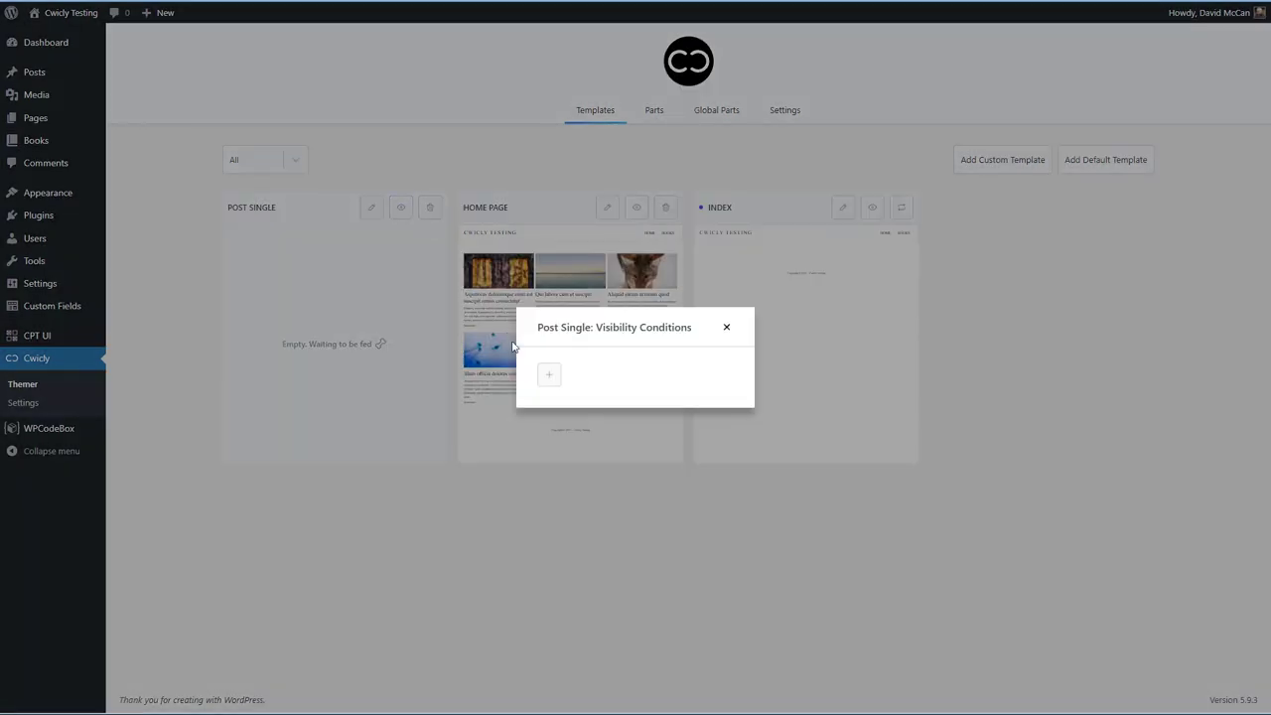
click(548, 375)
click(500, 345)
click(500, 345)
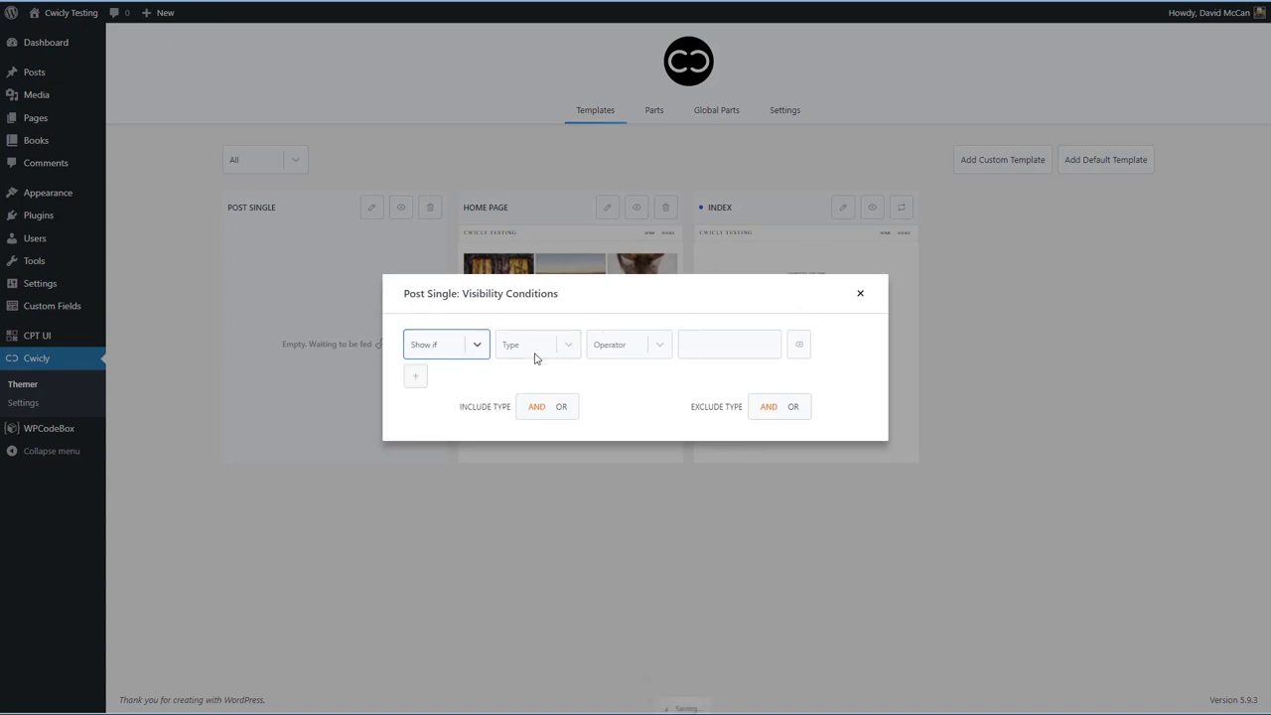
click(534, 348)
click(527, 402)
click(614, 347)
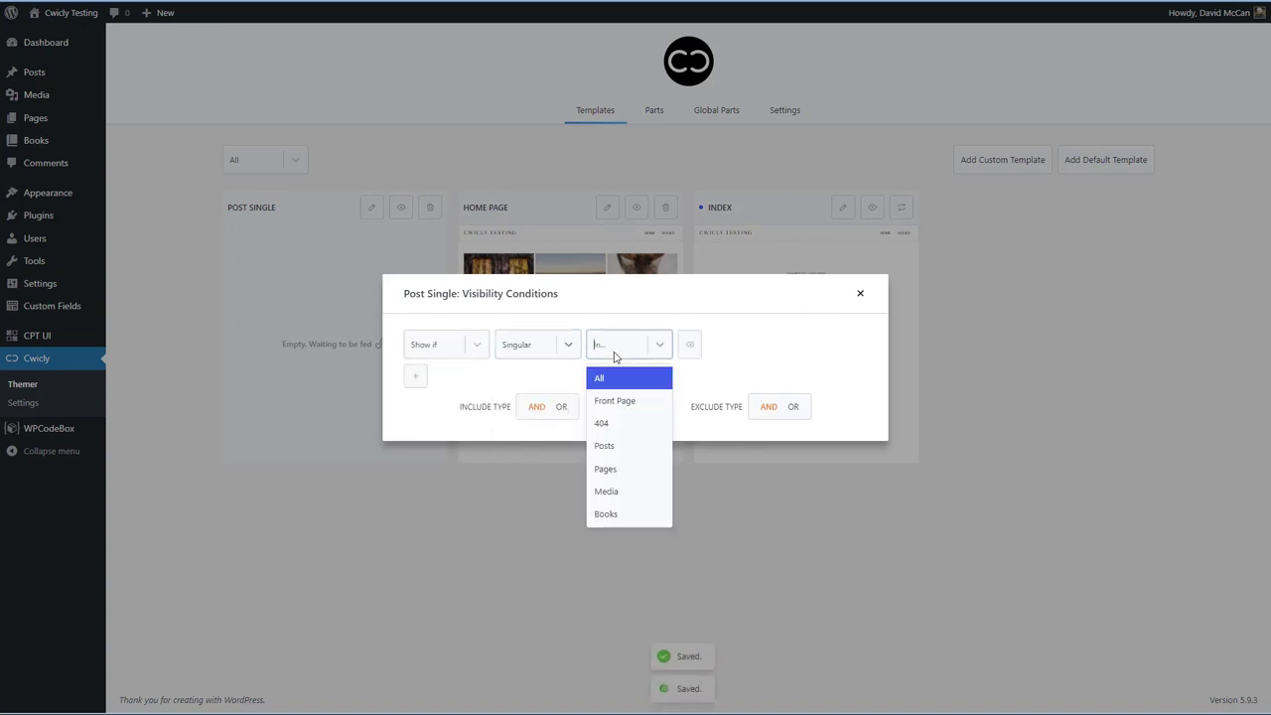
click(616, 445)
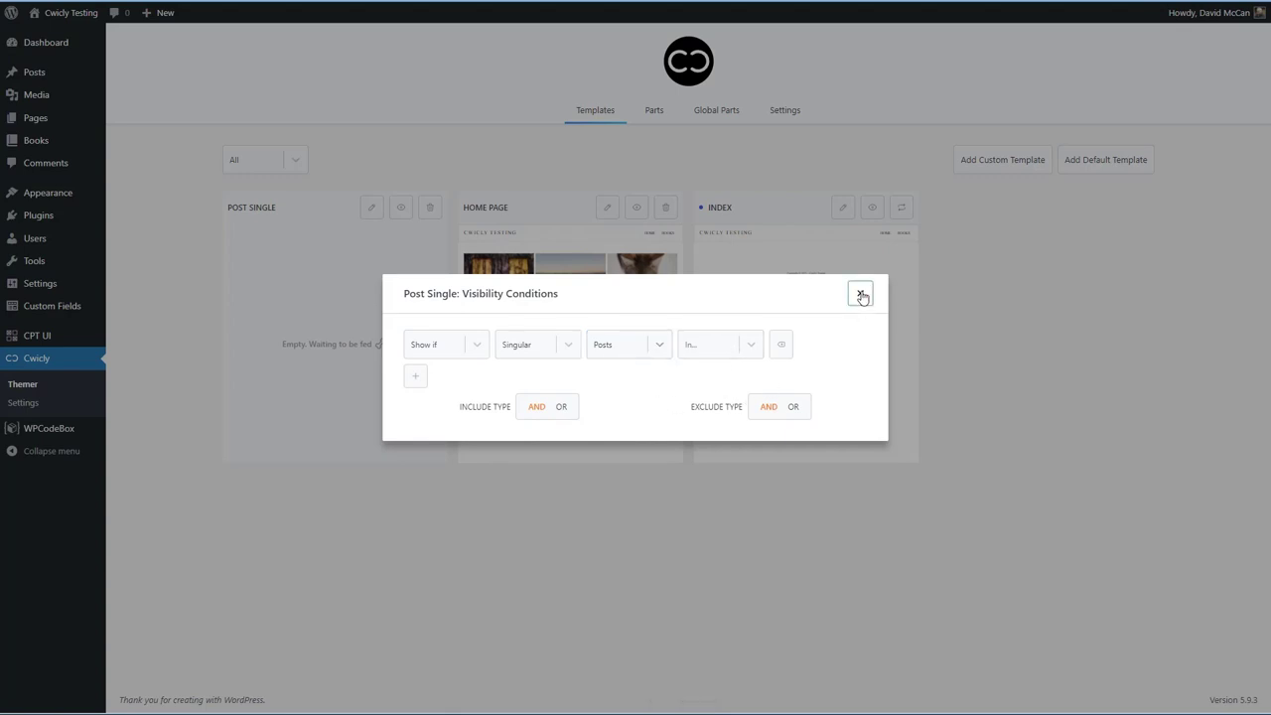
click(861, 296)
Step: Open the Post Single template for editing and insert the existing header template part
click(371, 210)
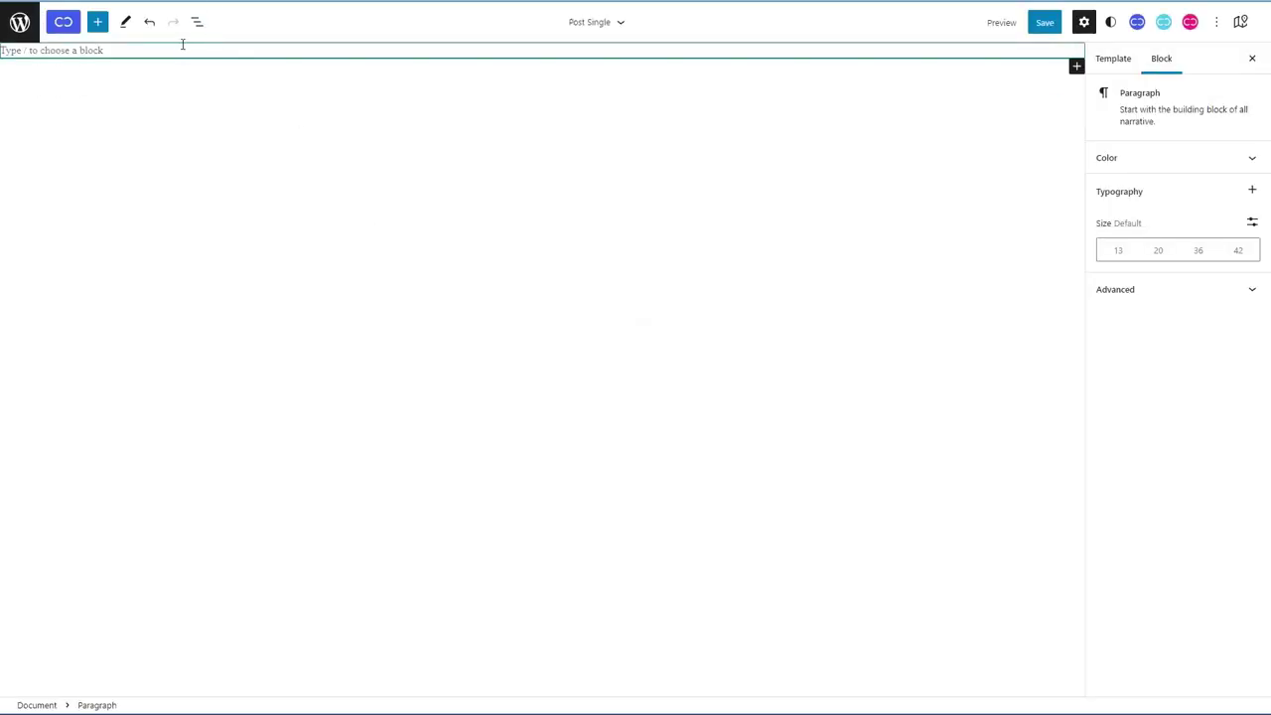
text(/he)
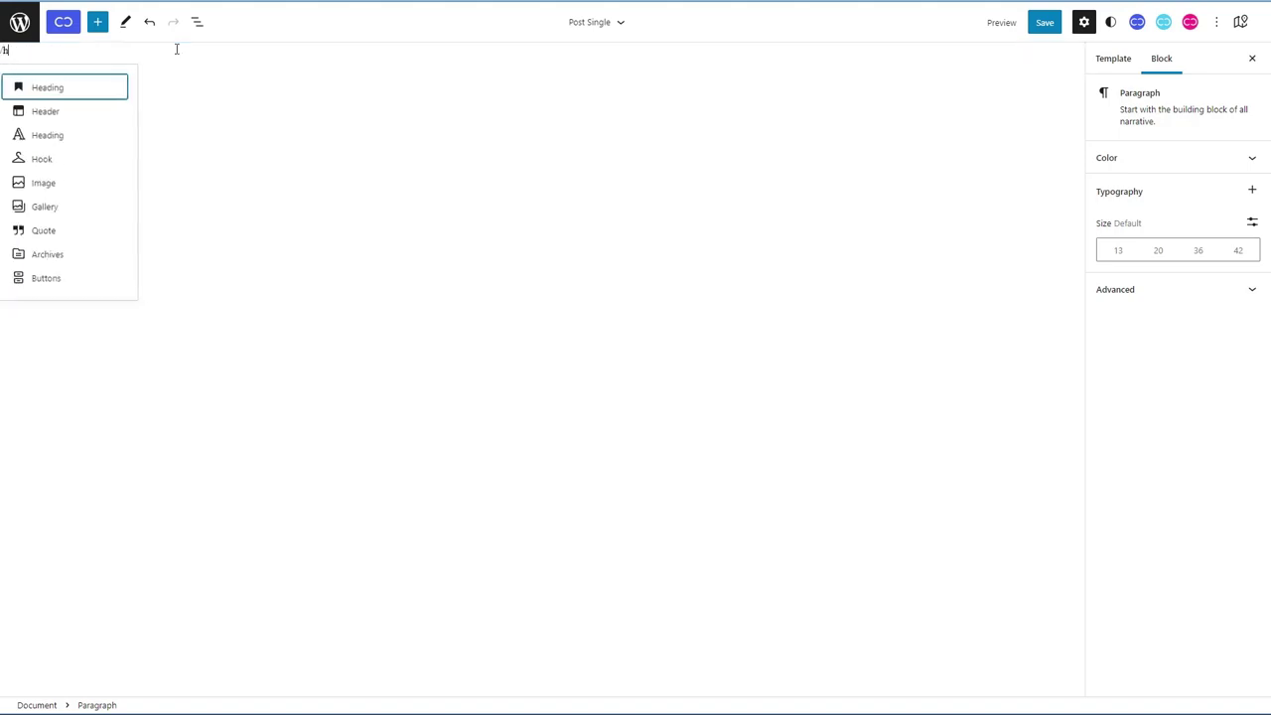
click(59, 110)
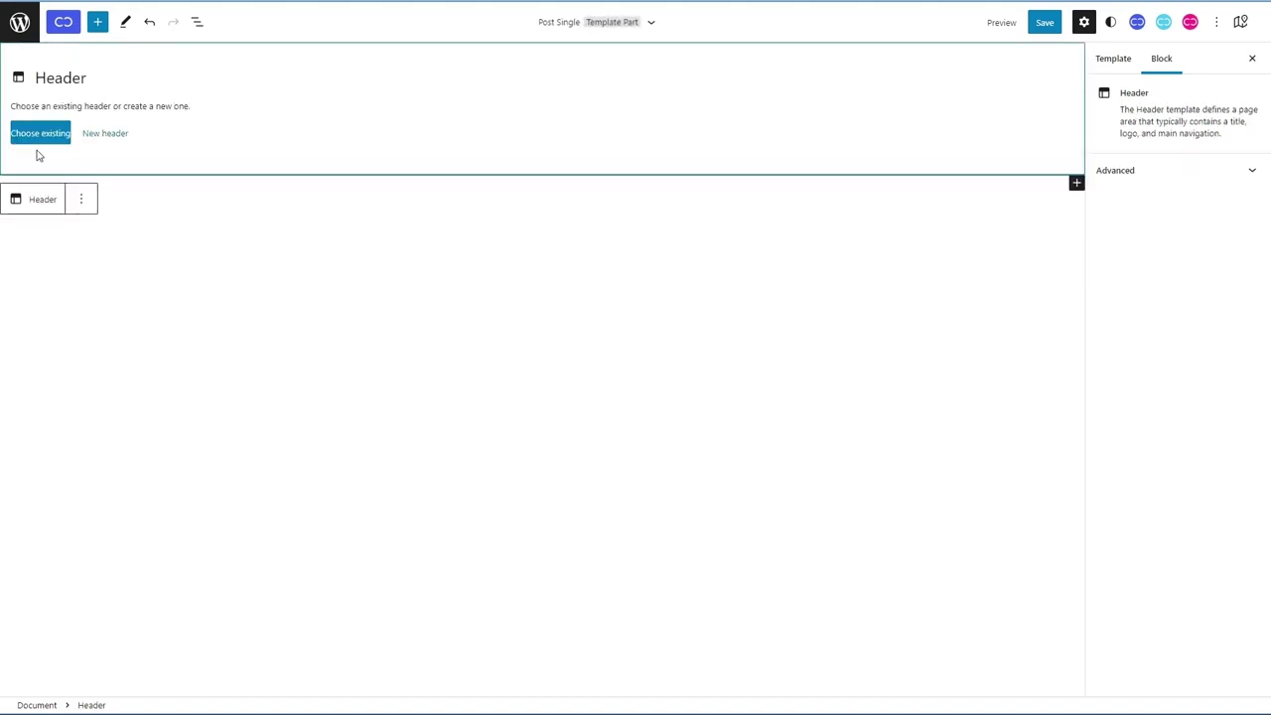
click(40, 138)
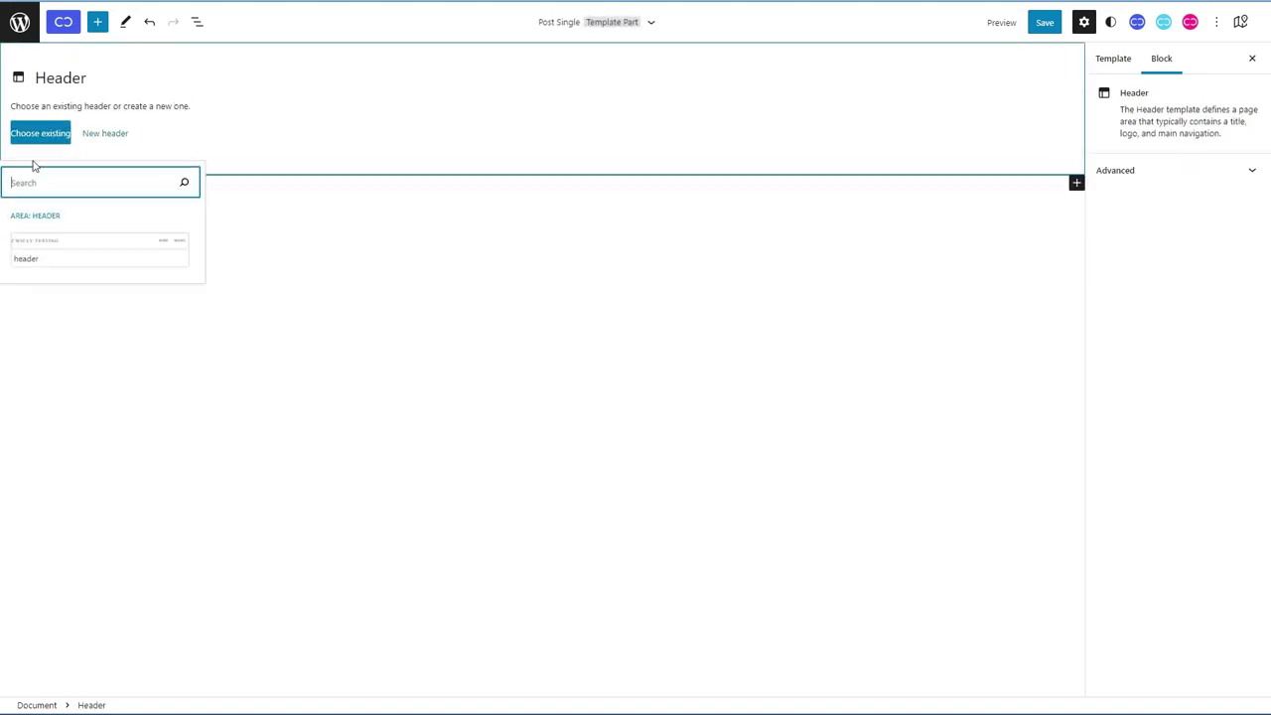
click(26, 260)
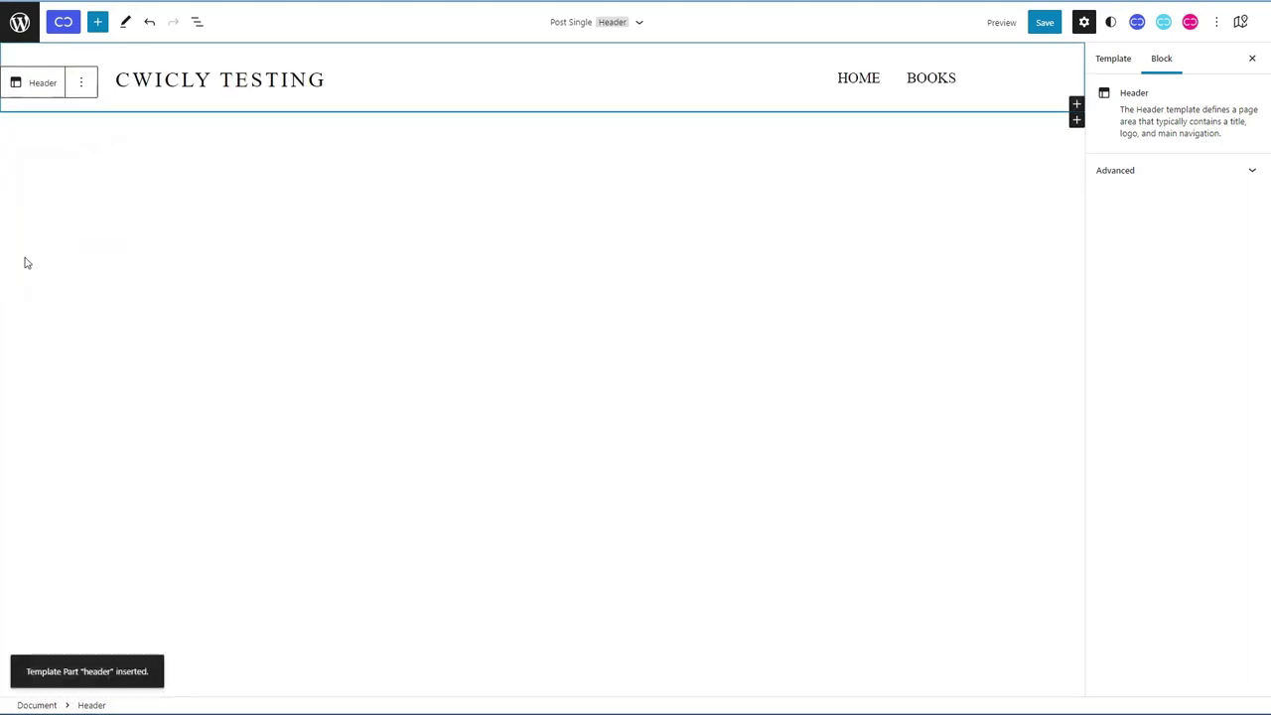
Step: Insert the existing footer template part below the header
click(1077, 120)
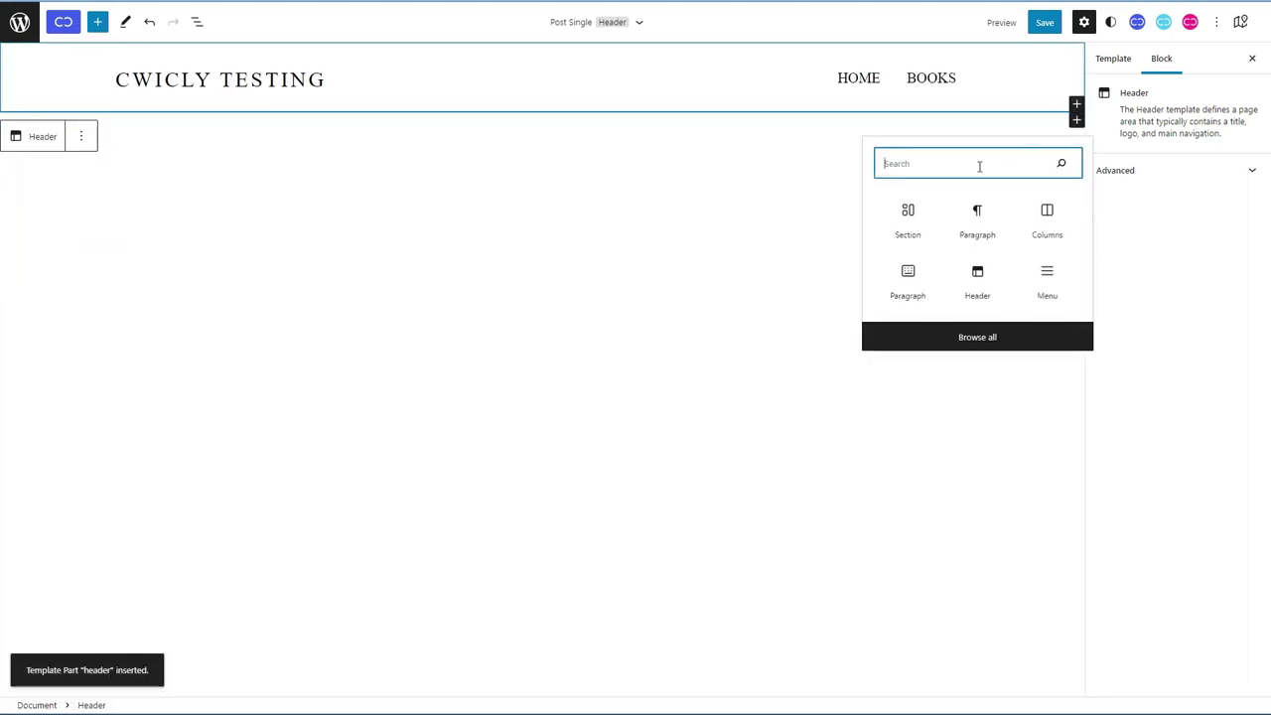
text(footer)
click(910, 220)
click(42, 203)
click(43, 331)
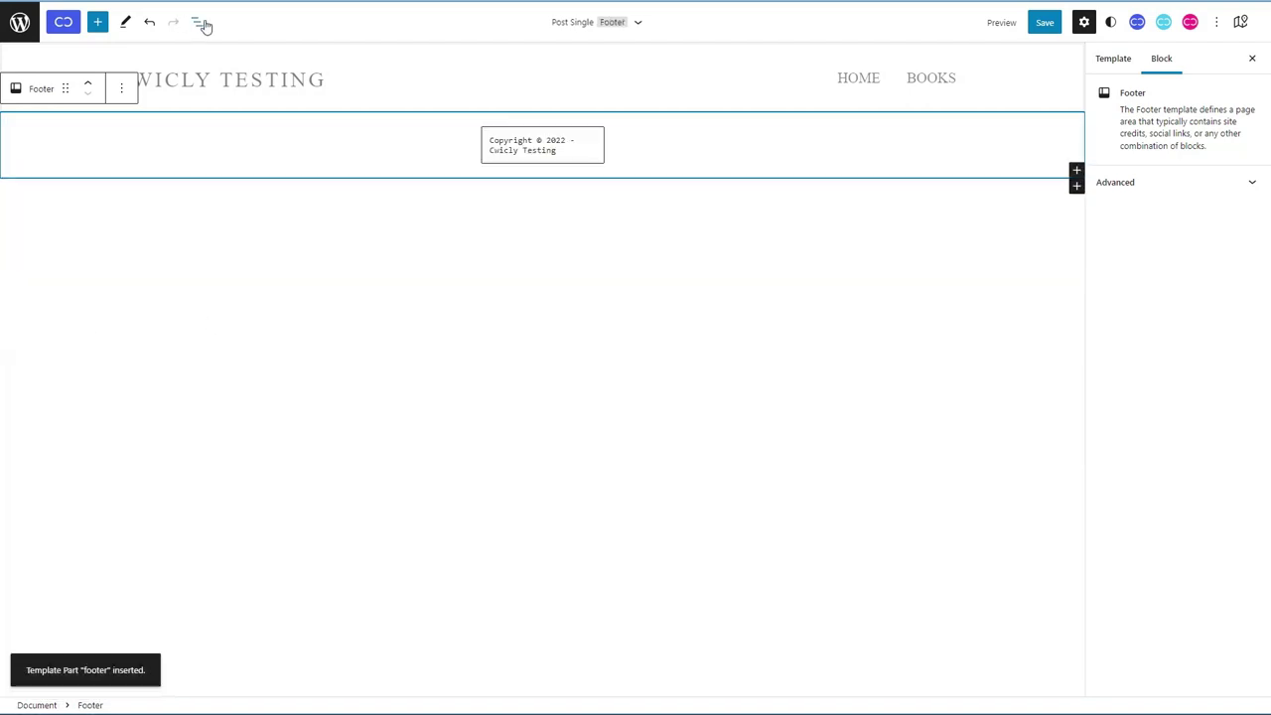
Step: Add a Section between the header and footer and replace the ending of its block ID with "content"
click(98, 22)
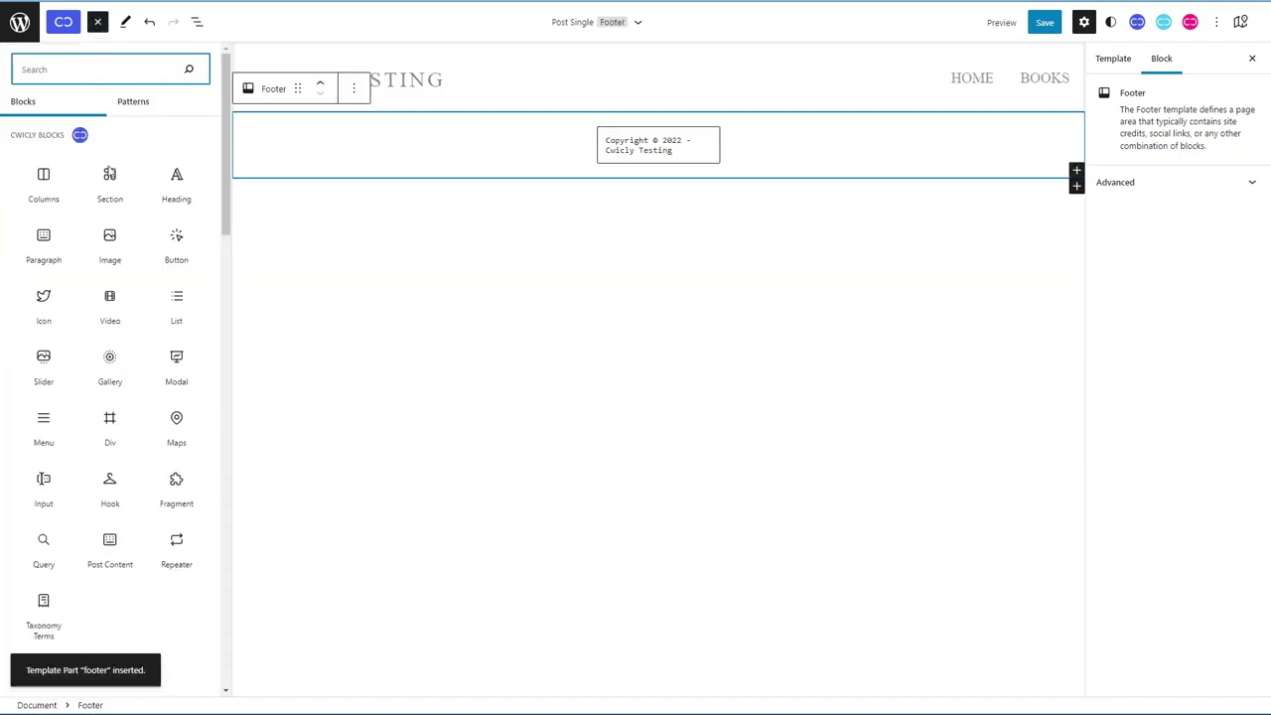
drag(109, 169, 395, 109)
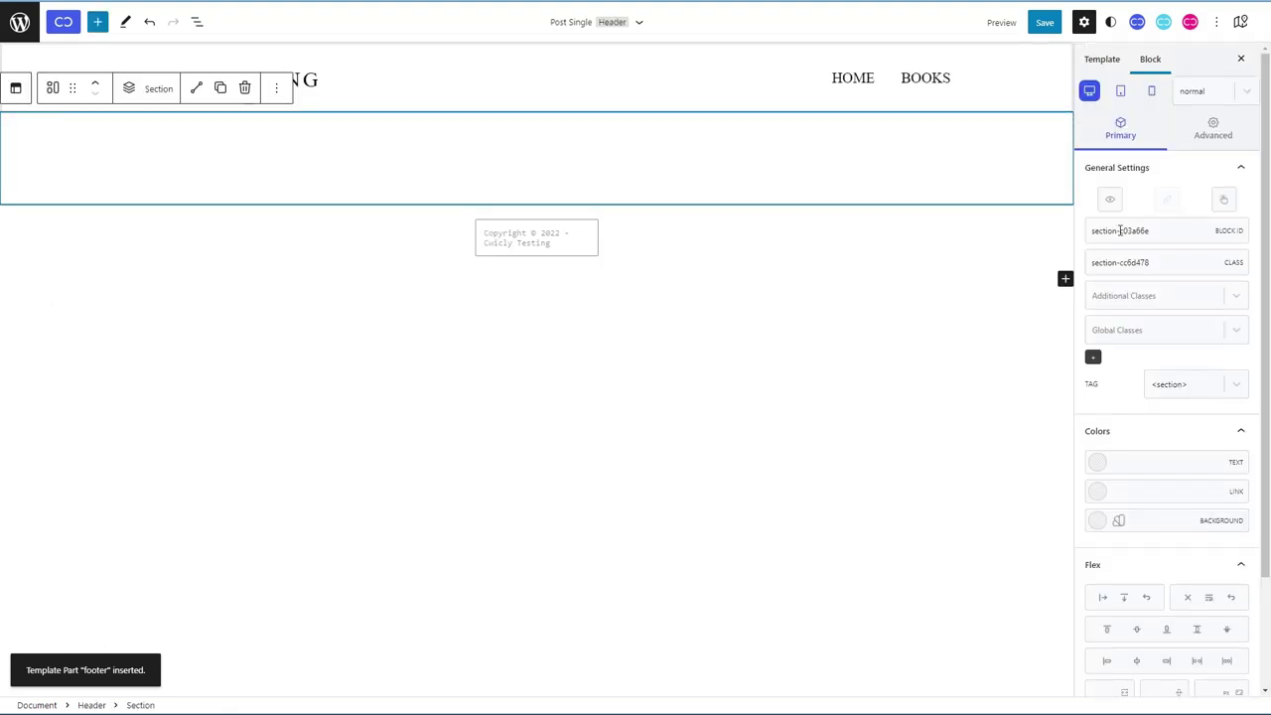
drag(1120, 230, 1162, 227)
text(content)
Step: Replace the new Section's maximum width value and open its margin and padding settings
click(1212, 127)
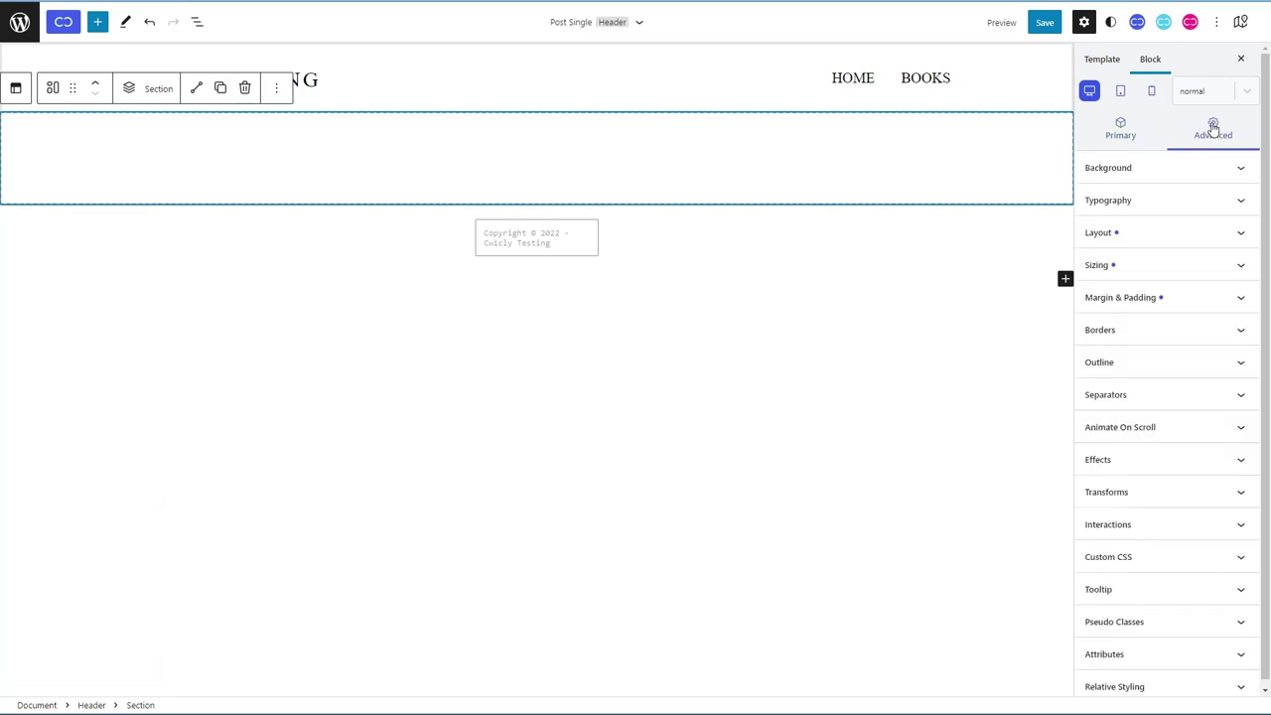
click(1244, 264)
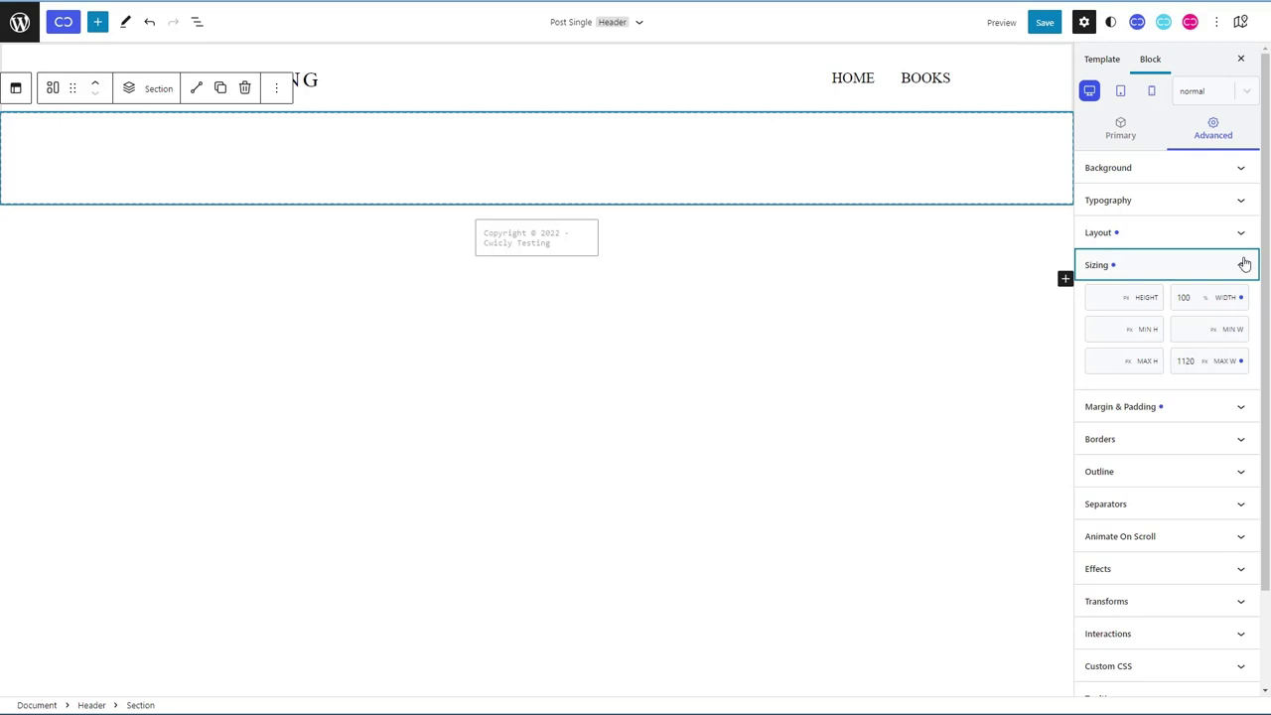
double_click(1183, 360)
key(BackSpace)
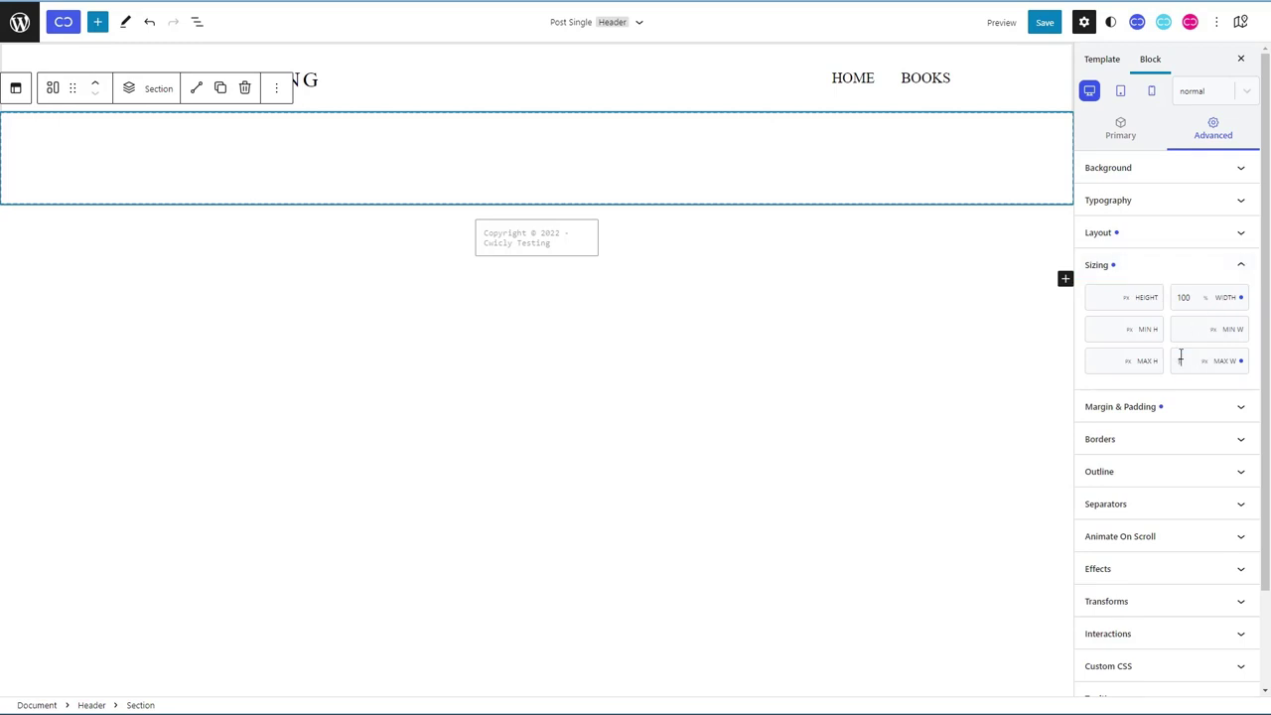
click(1189, 406)
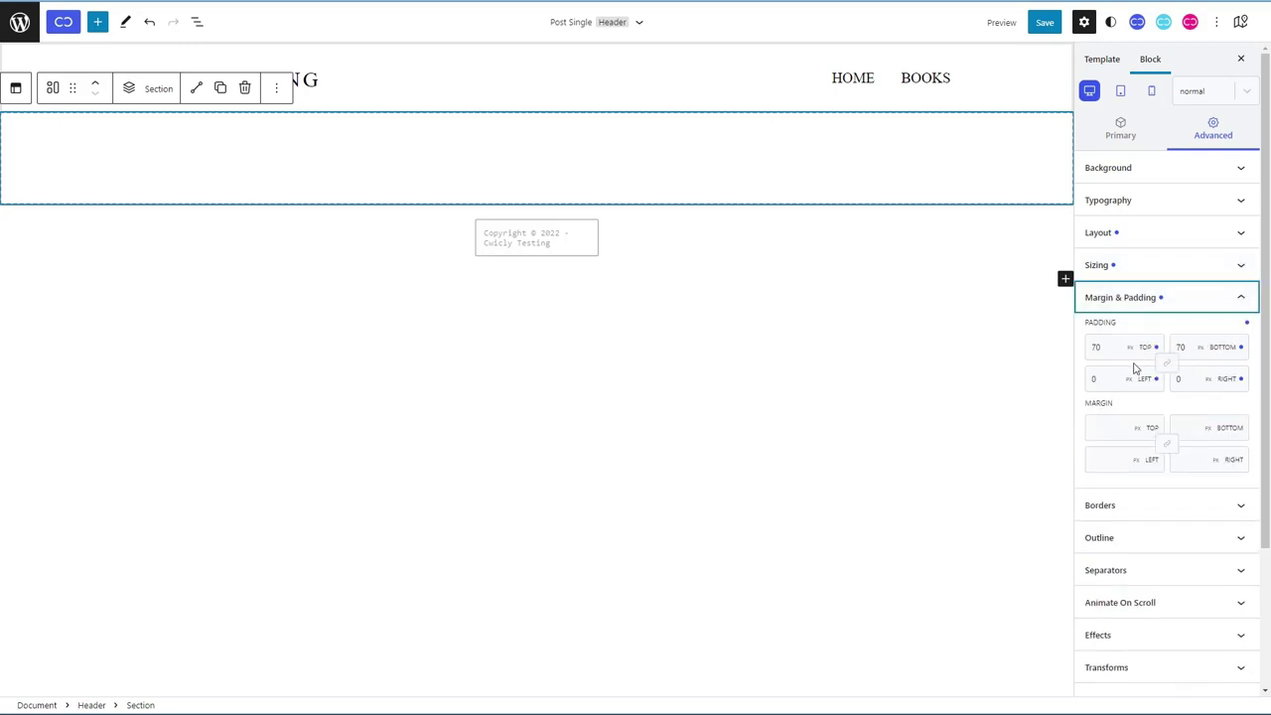
Step: Add a Heading to the content Section and bind its dynamic content to the WordPress Post Title
click(99, 23)
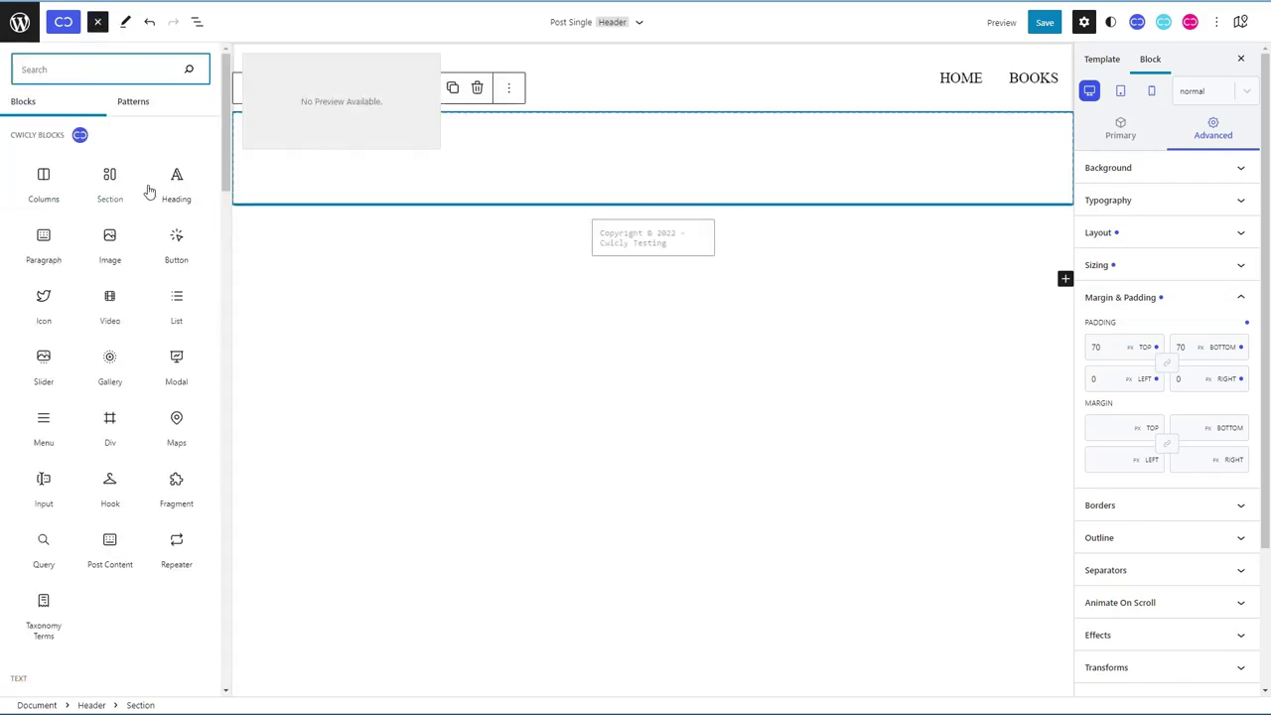
drag(176, 179, 423, 136)
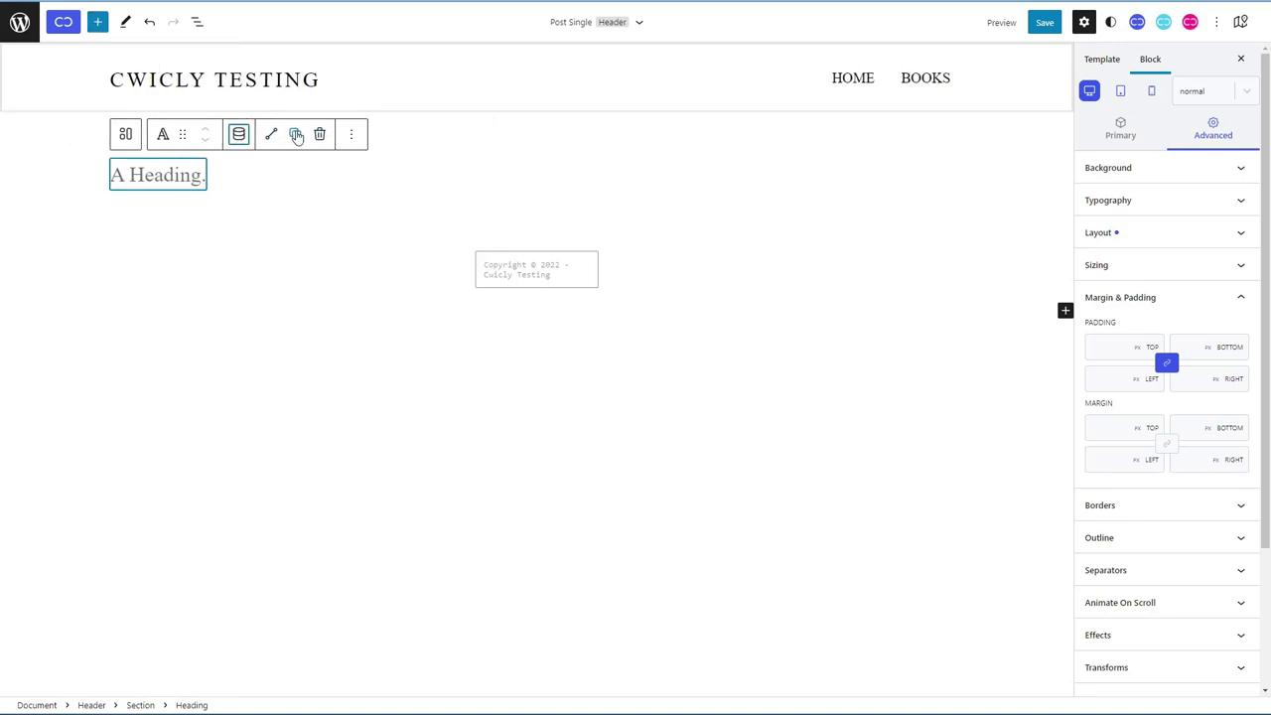
click(238, 133)
click(413, 212)
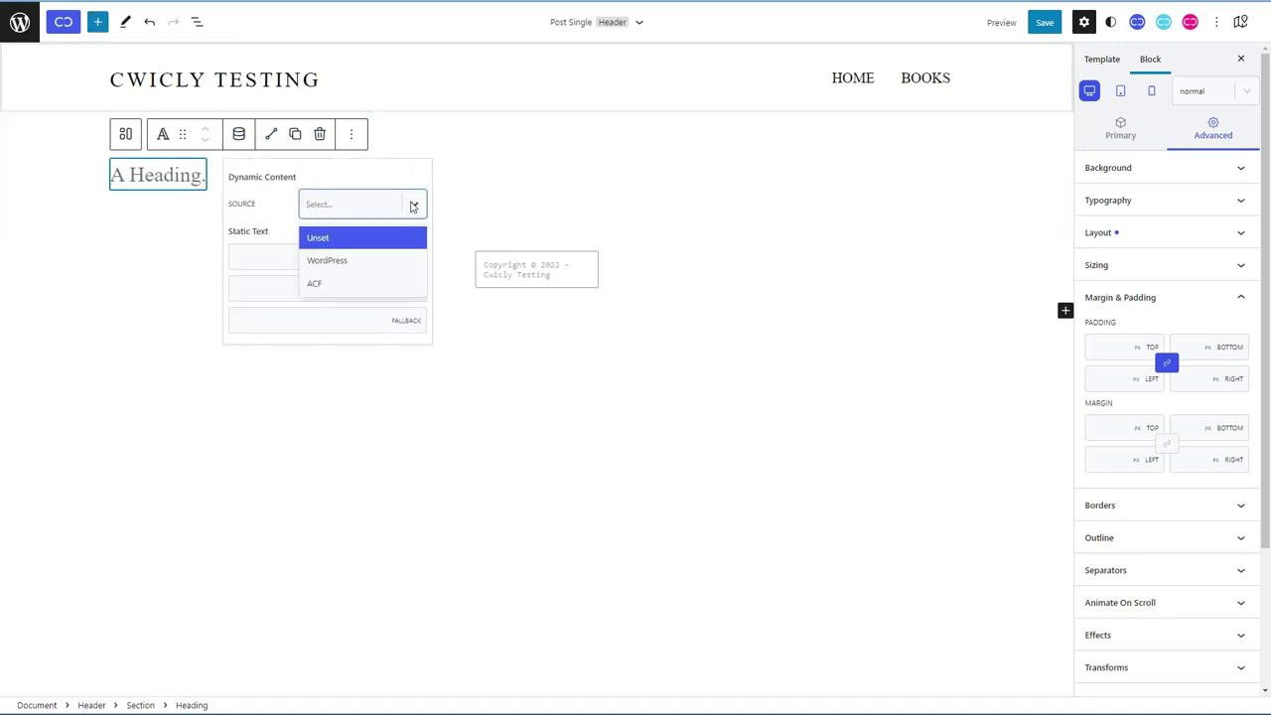
click(335, 258)
click(364, 242)
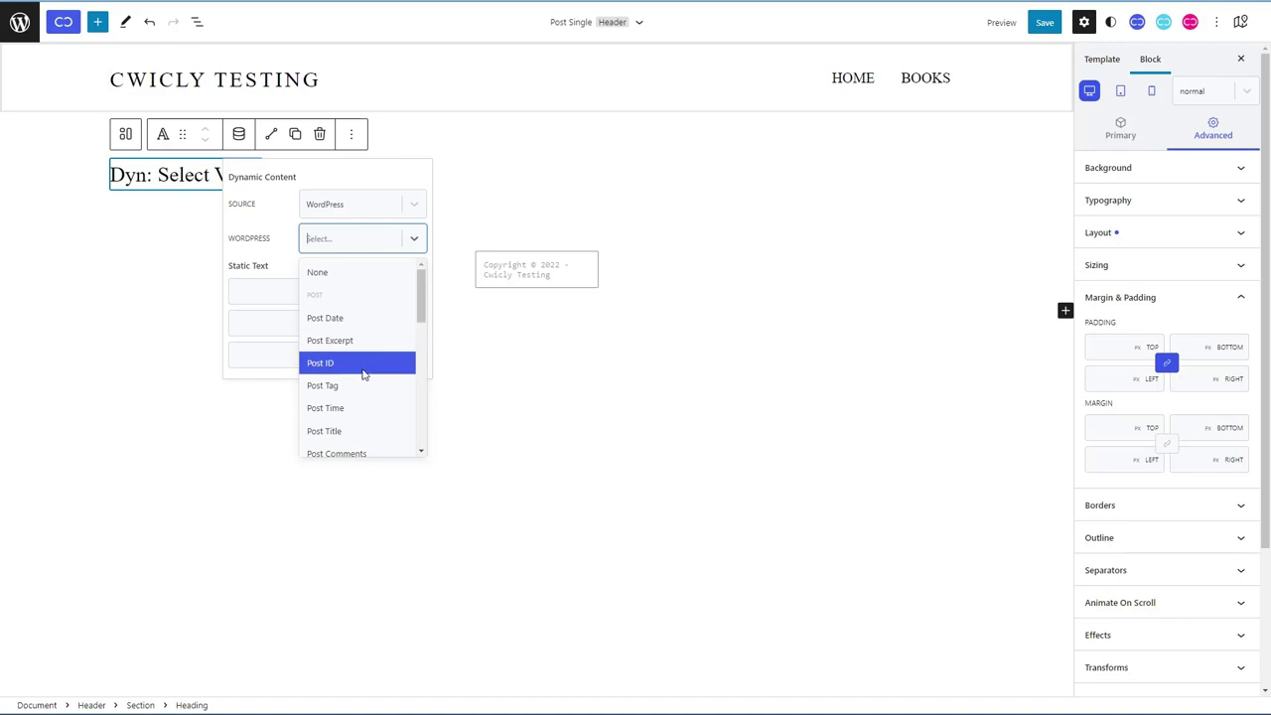
click(353, 411)
click(523, 210)
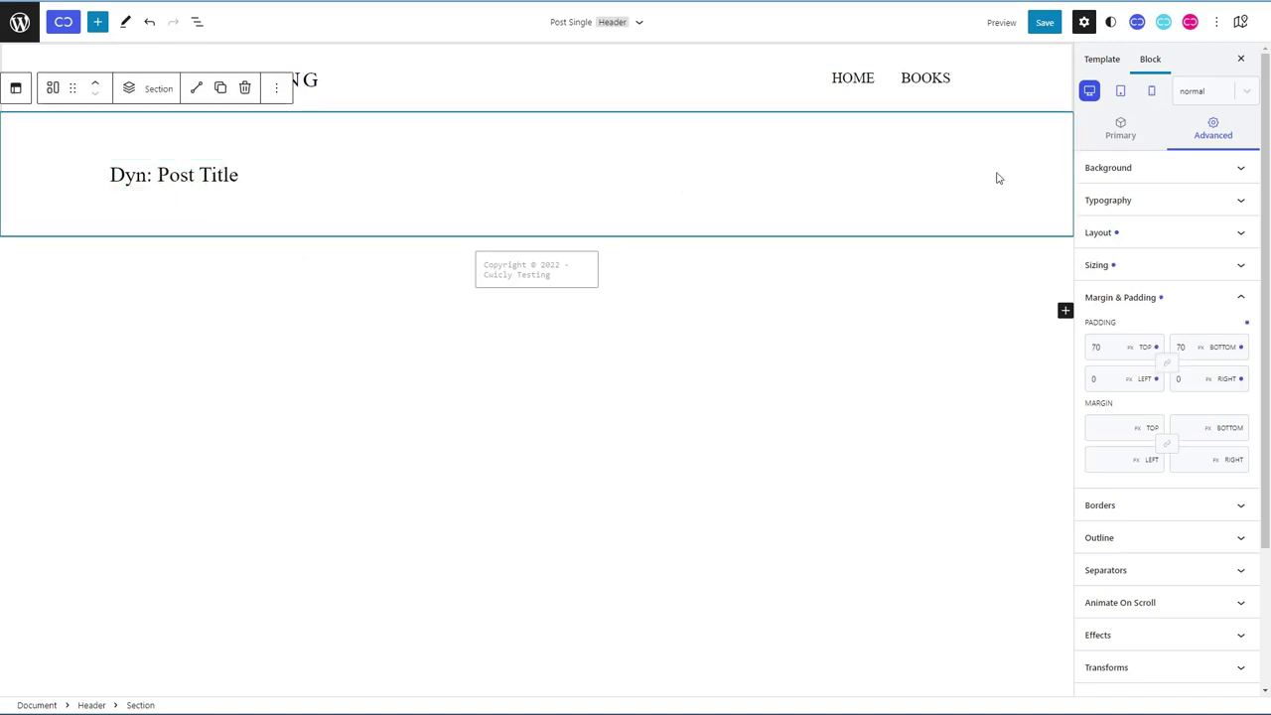
Step: Set the global Dynamic Preview to the post "Vel eos quis voluptates nihil qui" (#81)
click(1137, 22)
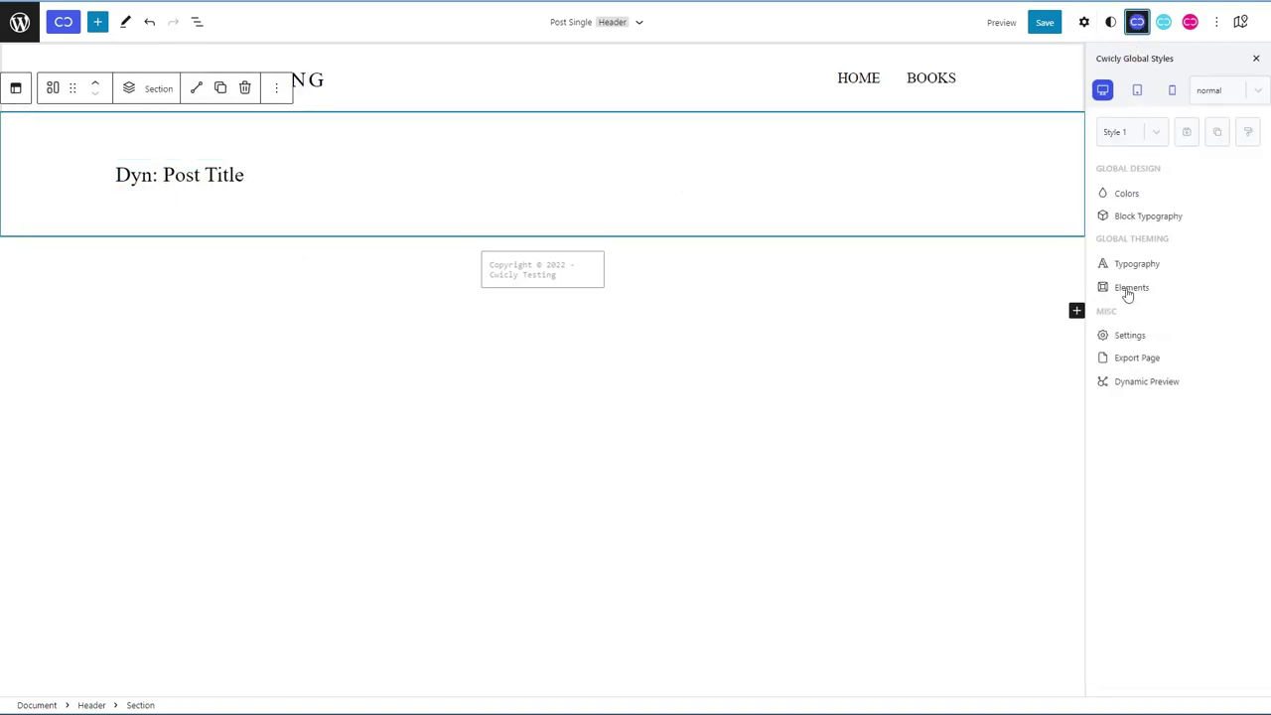
click(1126, 382)
click(1155, 221)
click(1155, 222)
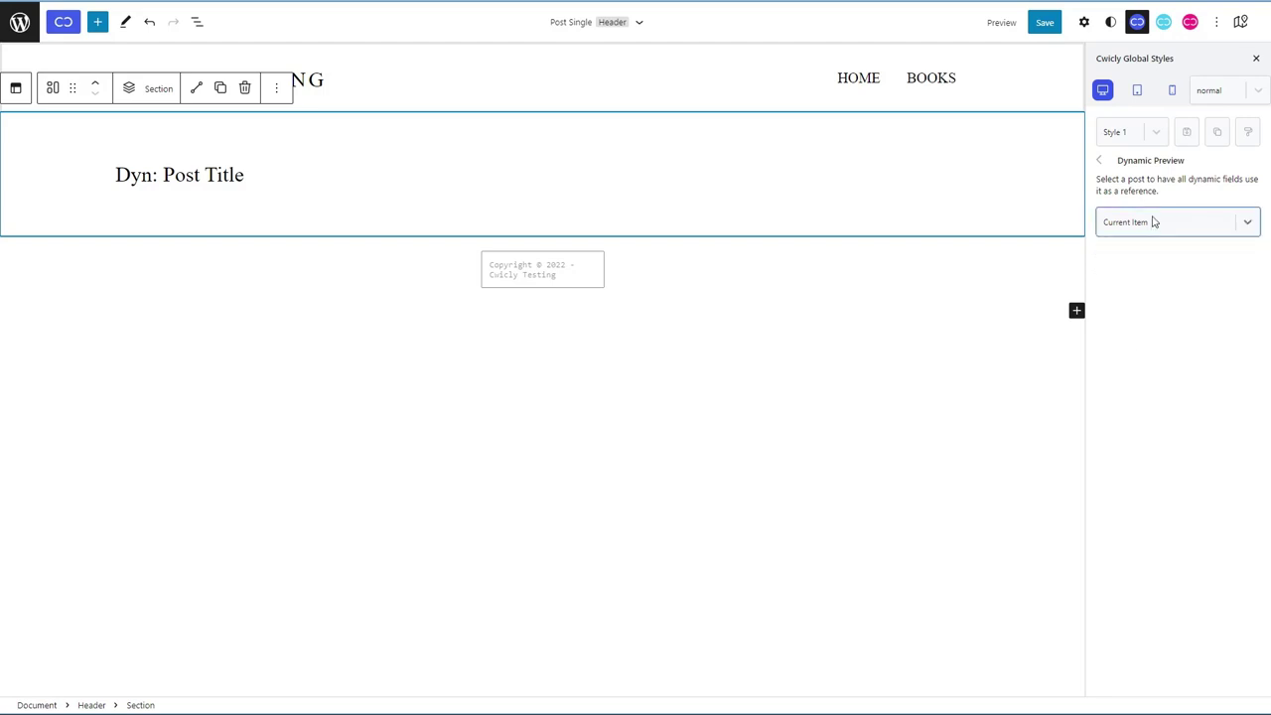
text(a)
scroll(1164, 303, down, 3)
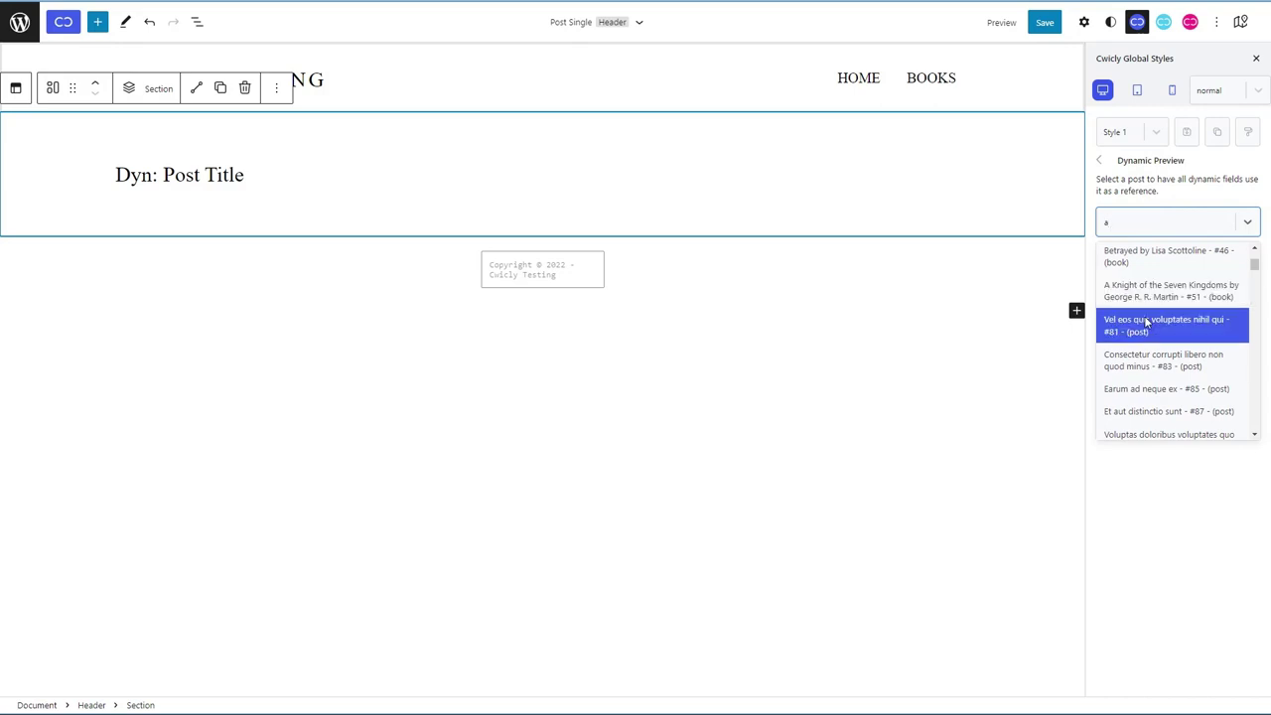
click(1147, 323)
click(1257, 58)
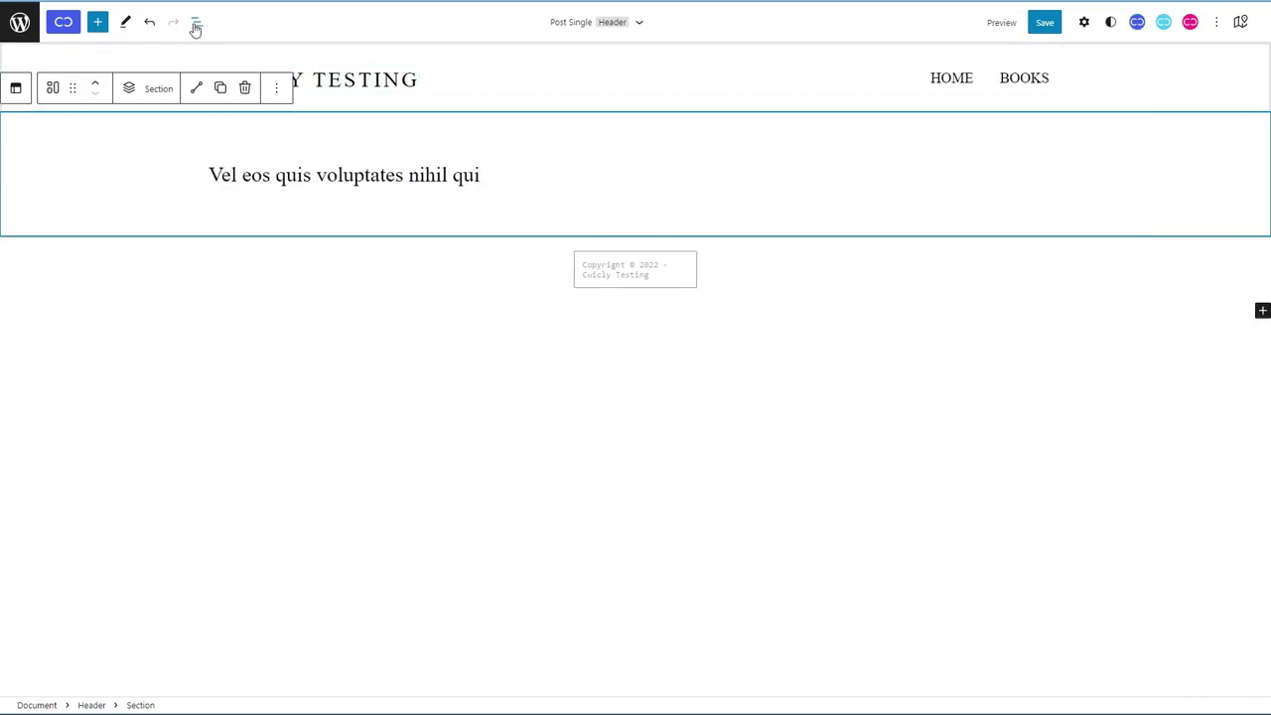
Step: Insert an Image block above the post title heading in the content Section
click(97, 21)
drag(109, 243, 403, 194)
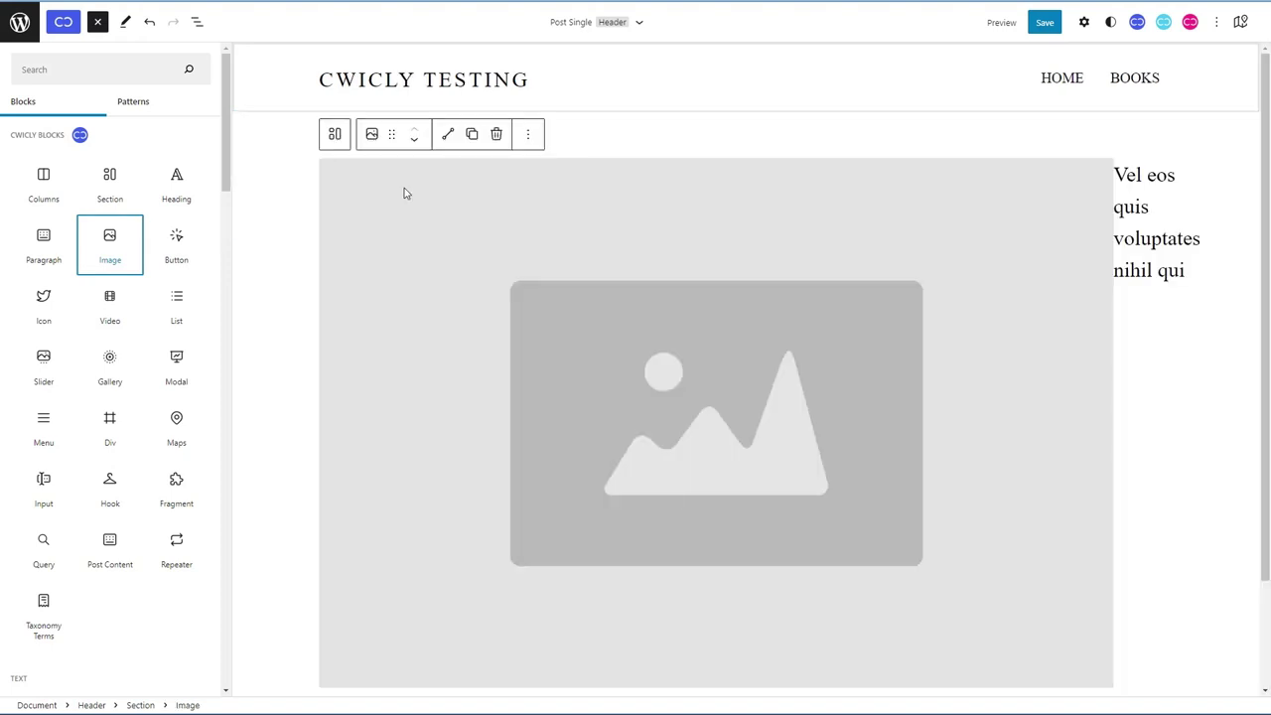
key(shift+alt+o)
drag(62, 256, 174, 265)
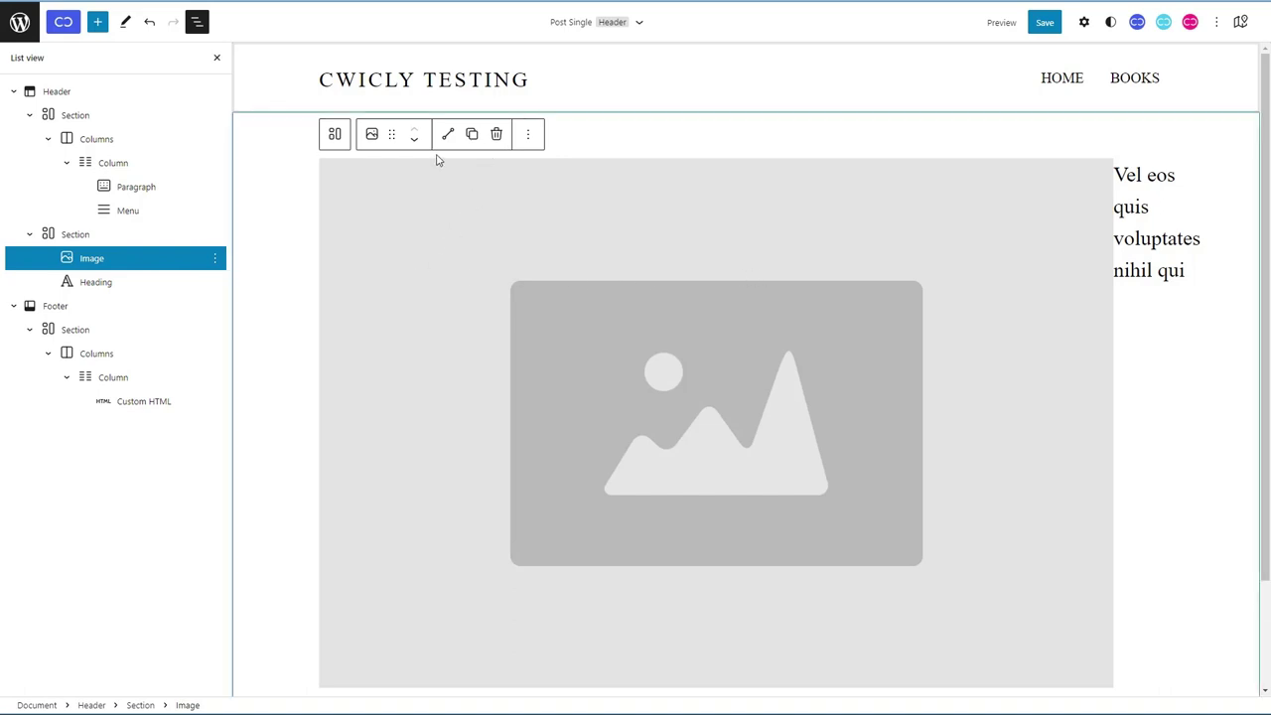
Step: Set the Image block's source to dynamic WordPress data using the Featured Image
click(1084, 22)
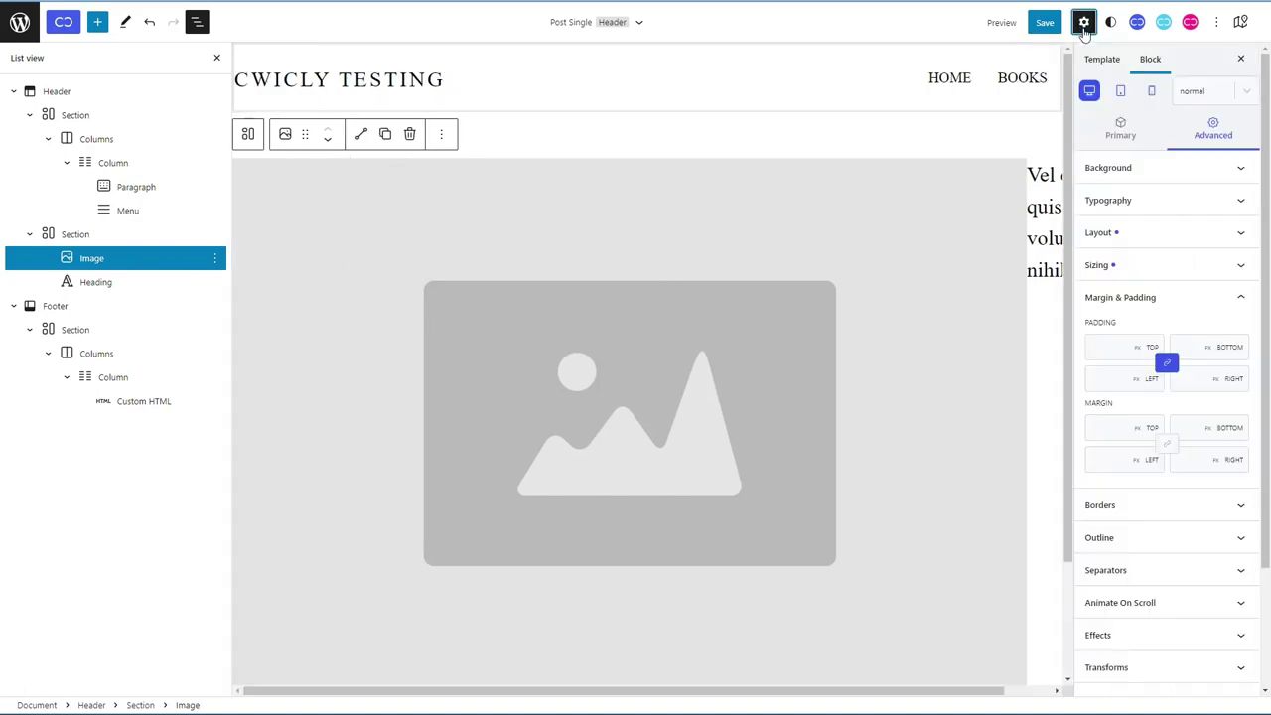
scroll(1099, 449, down, 3)
click(1120, 117)
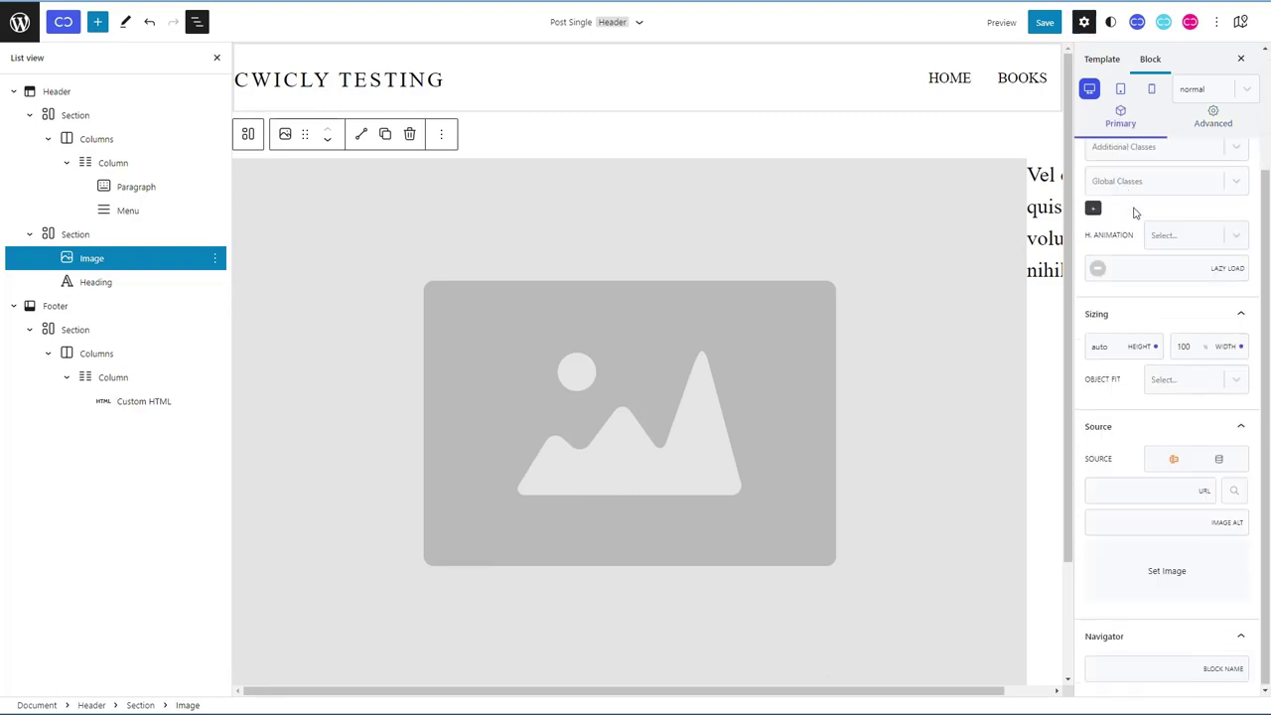
click(1220, 459)
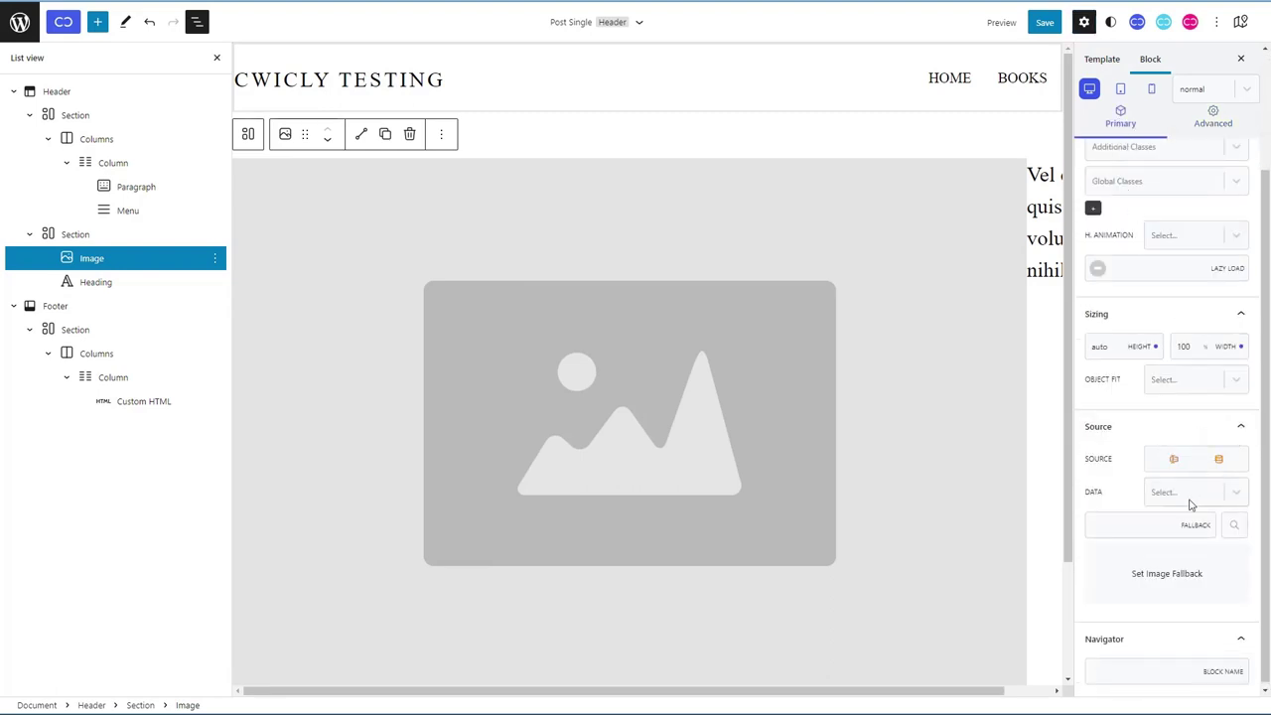
click(1191, 501)
click(1177, 545)
click(1188, 526)
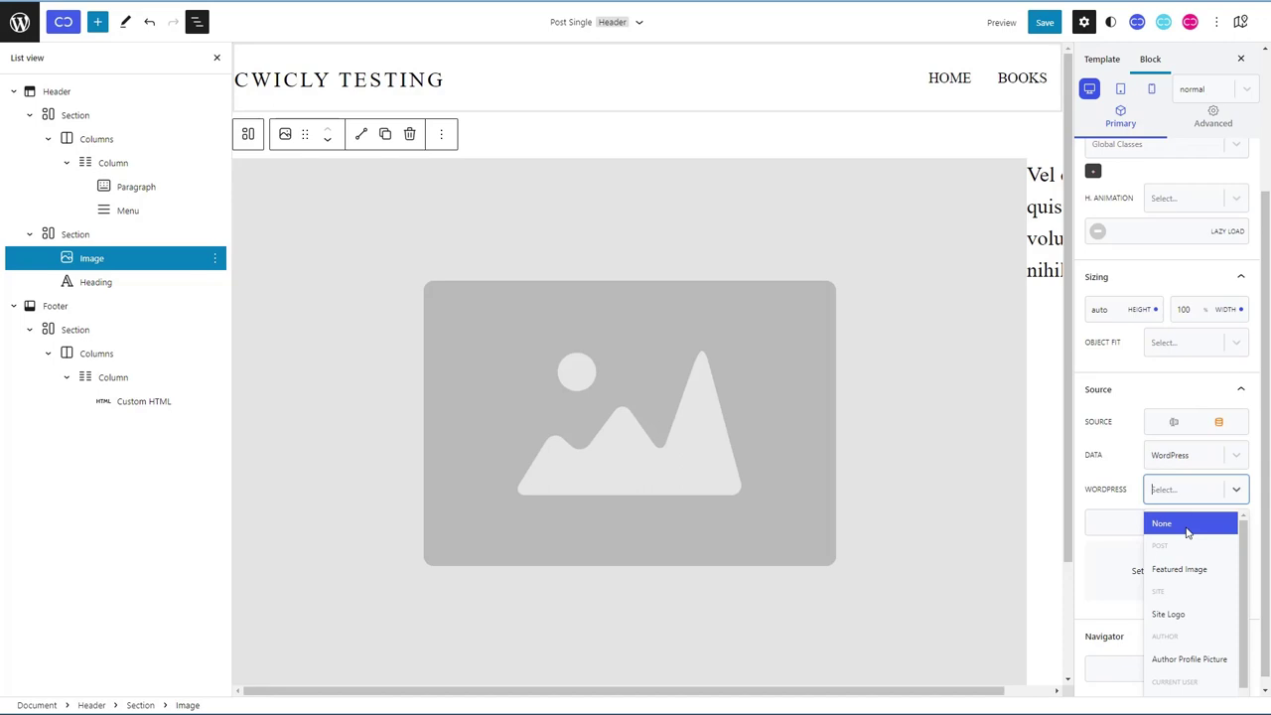
click(1181, 569)
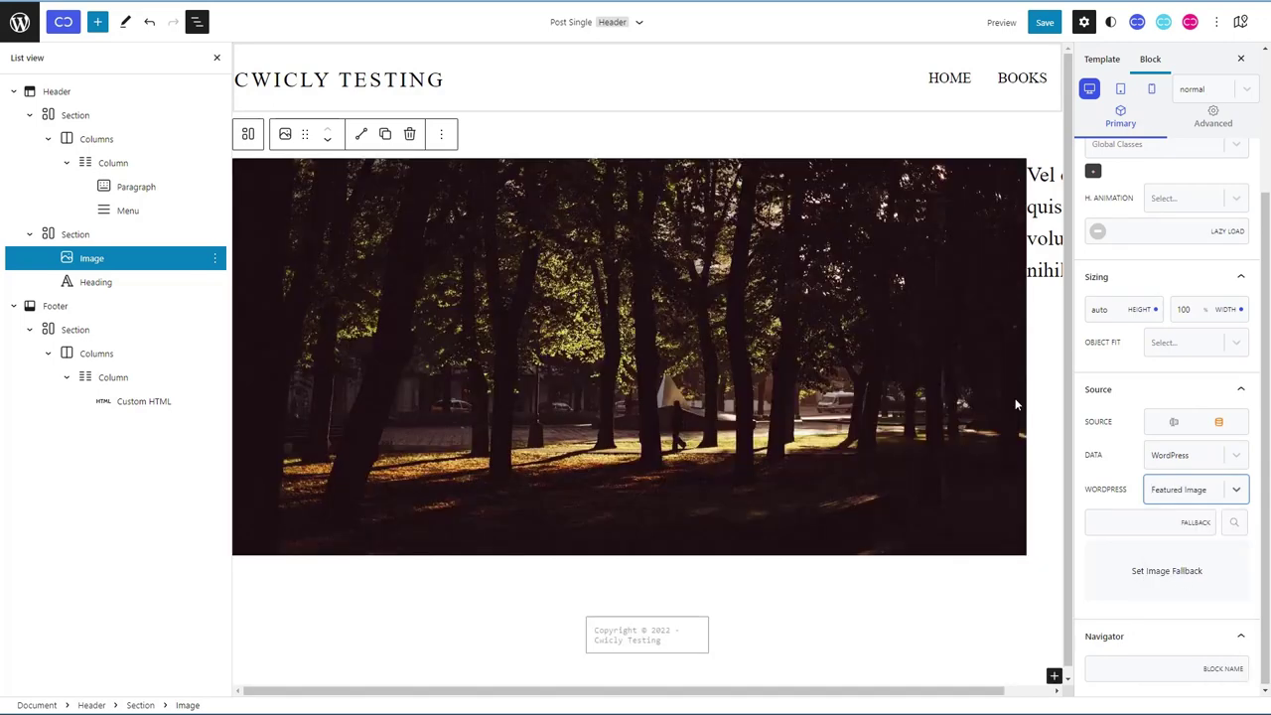
Step: Move the content Section out of the Header to the template's top level and set its flex direction to column
click(50, 234)
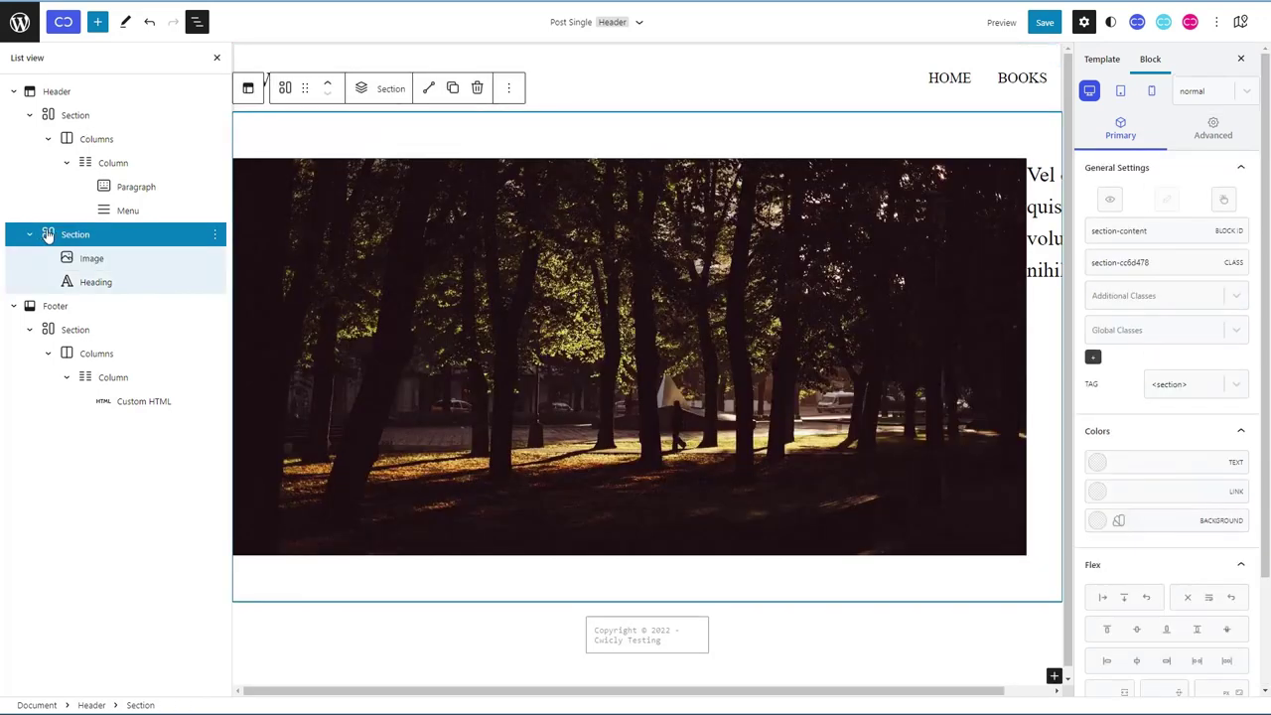
drag(47, 234, 25, 239)
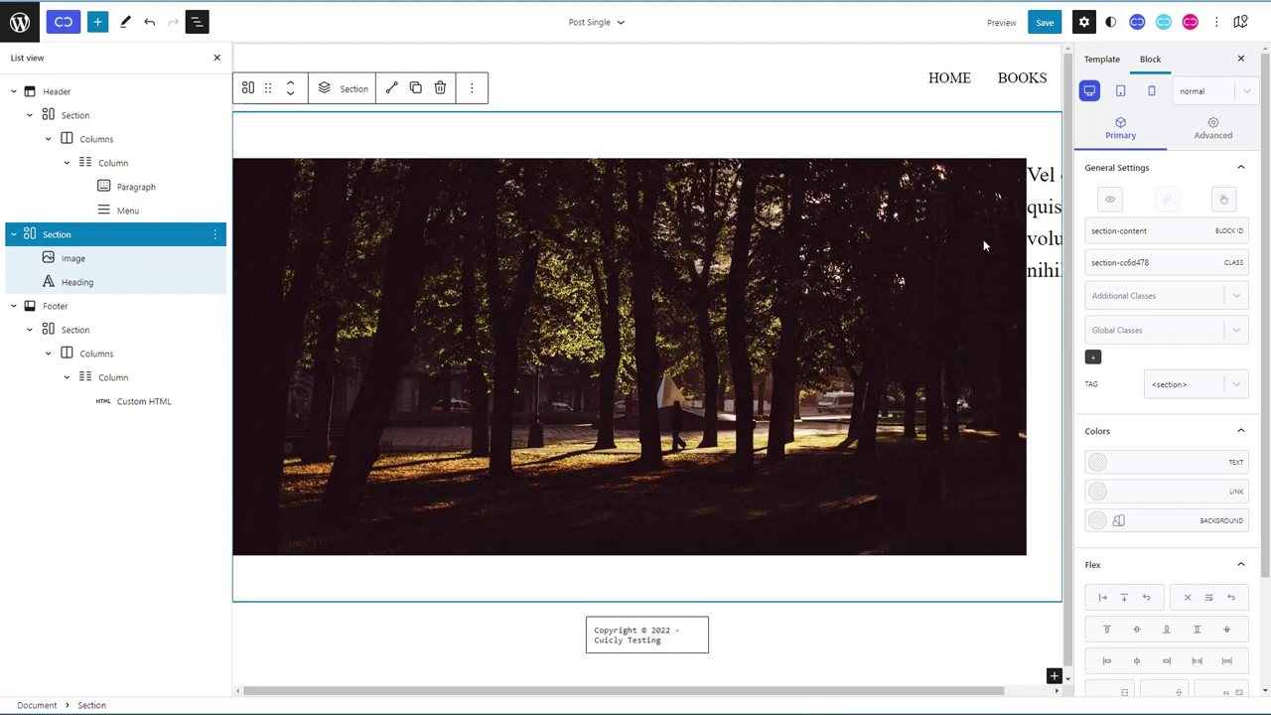
scroll(1185, 284, down, 3)
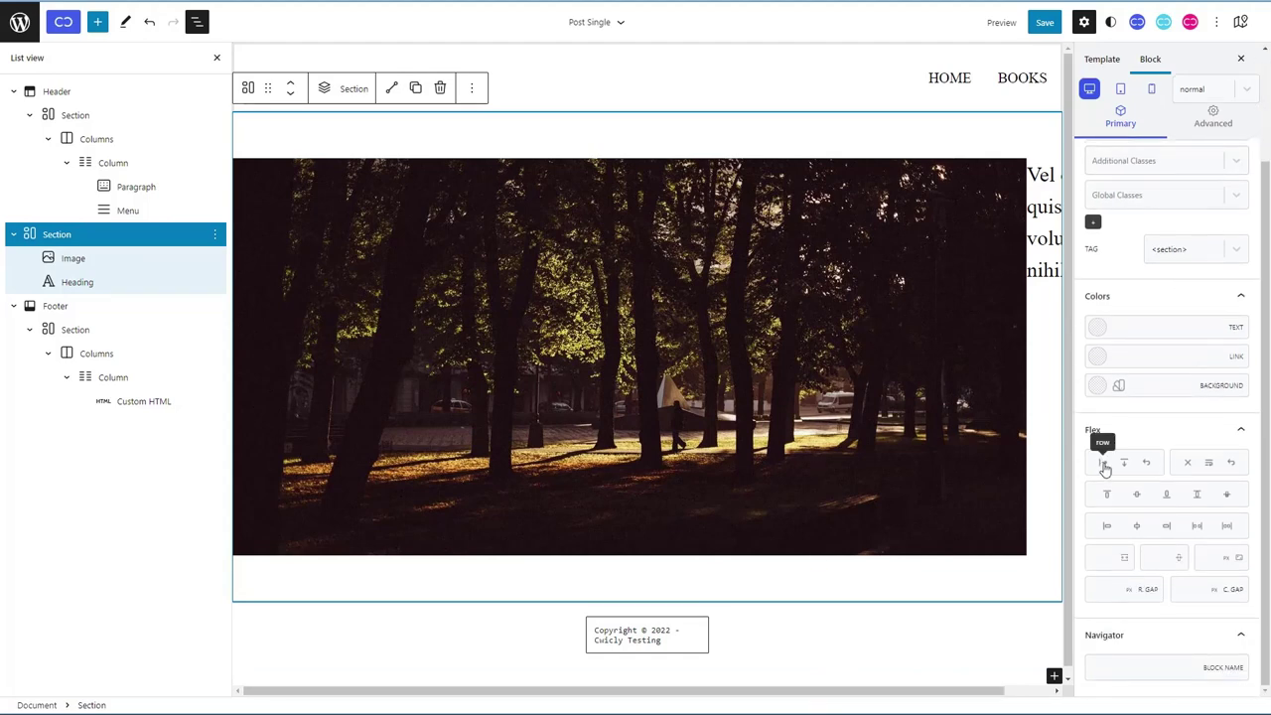
click(1125, 462)
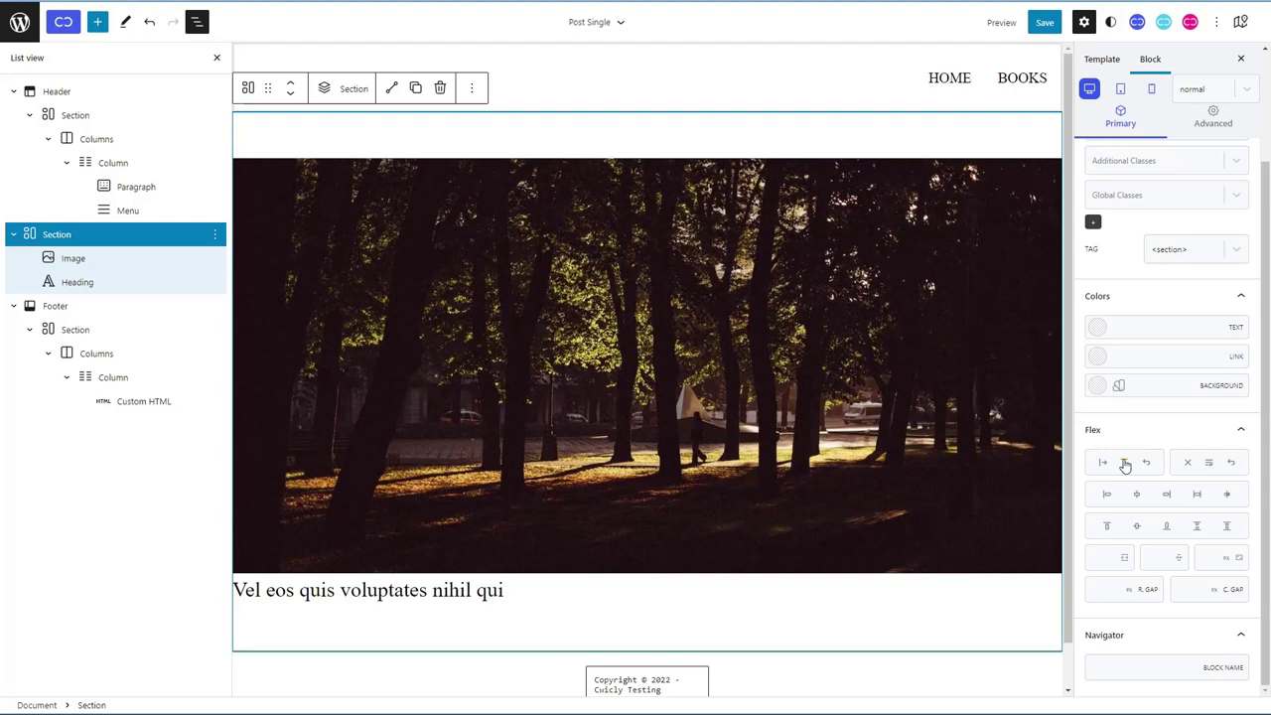
Step: Set the post title heading's top and bottom margins to 15
click(471, 592)
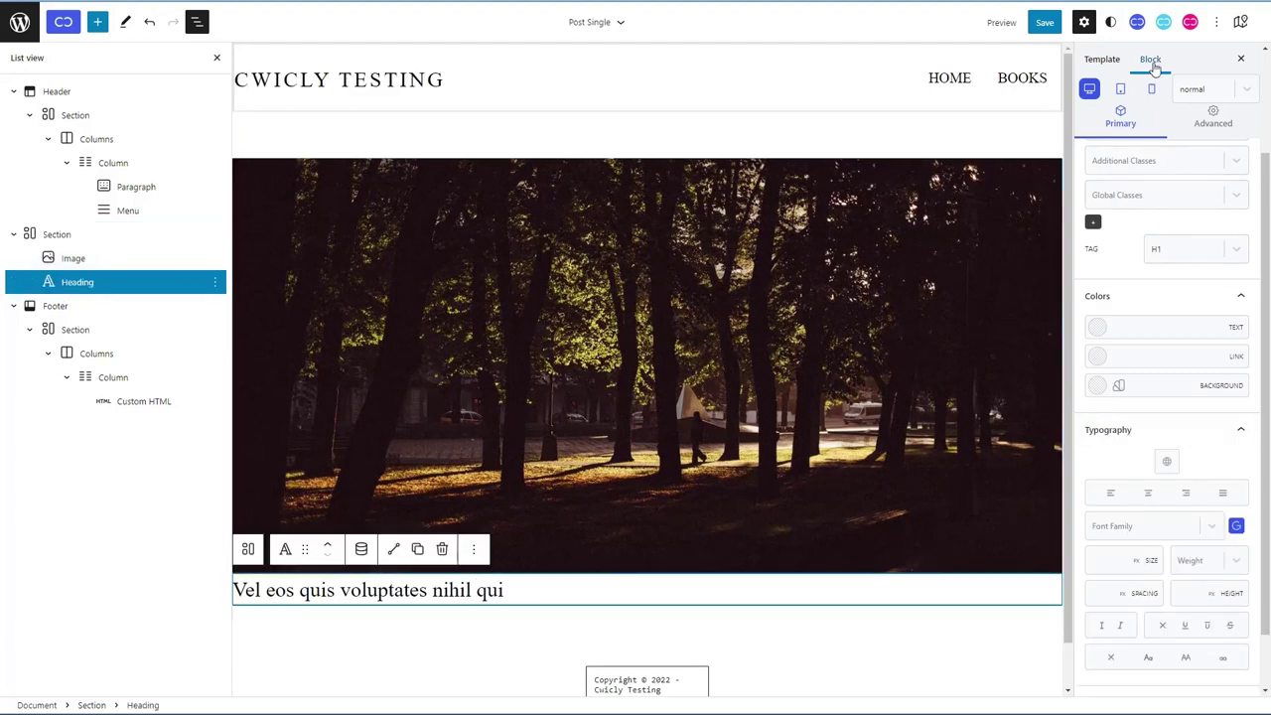
click(1104, 60)
click(1151, 60)
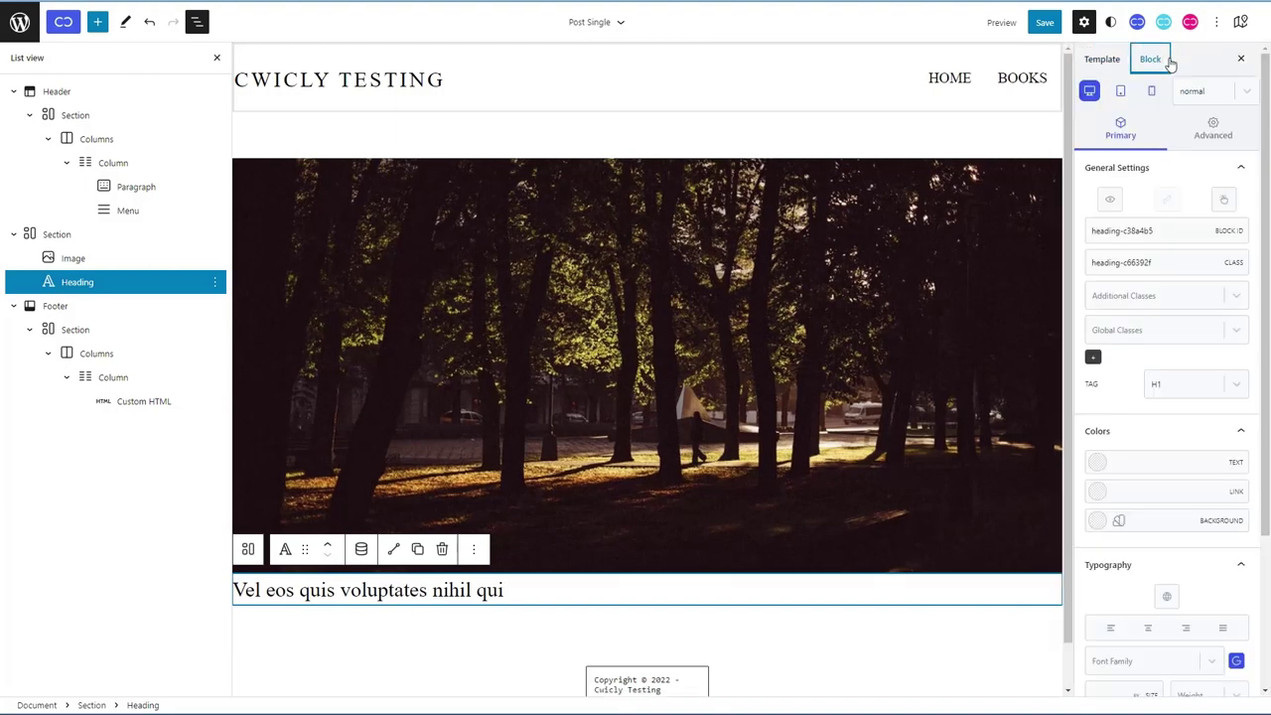
click(1216, 124)
click(1162, 300)
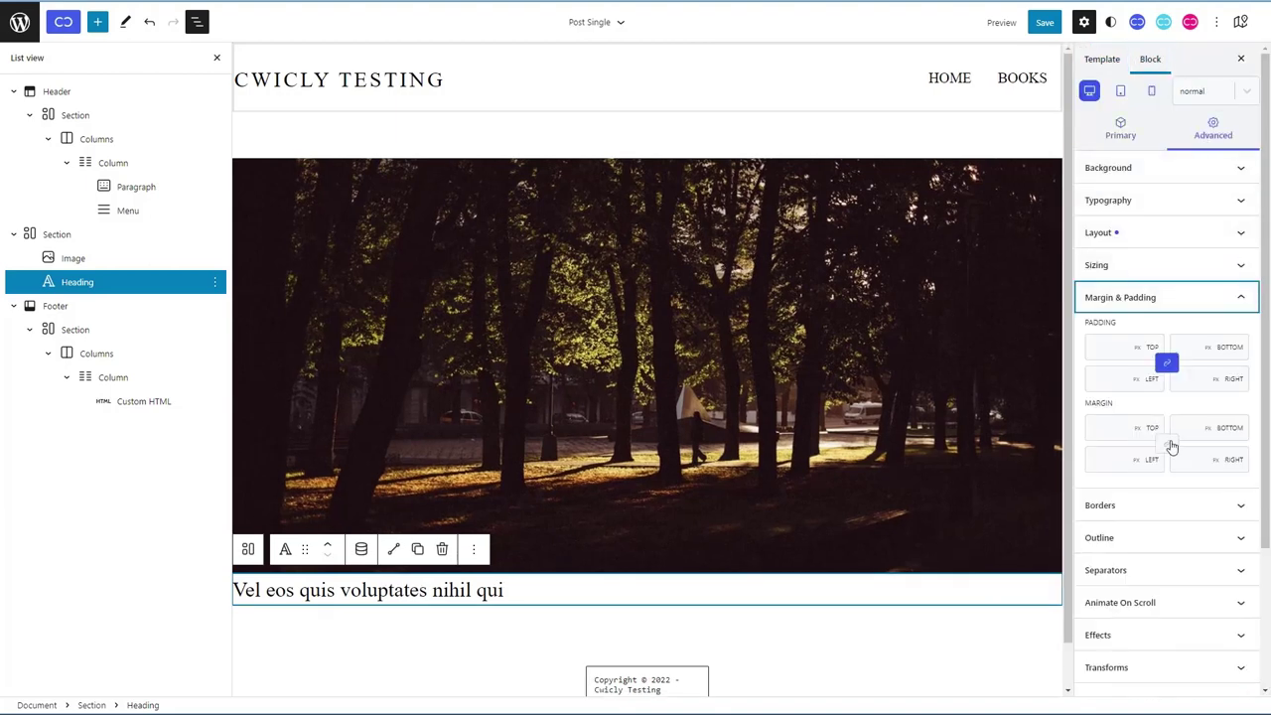
click(1115, 430)
text(15)
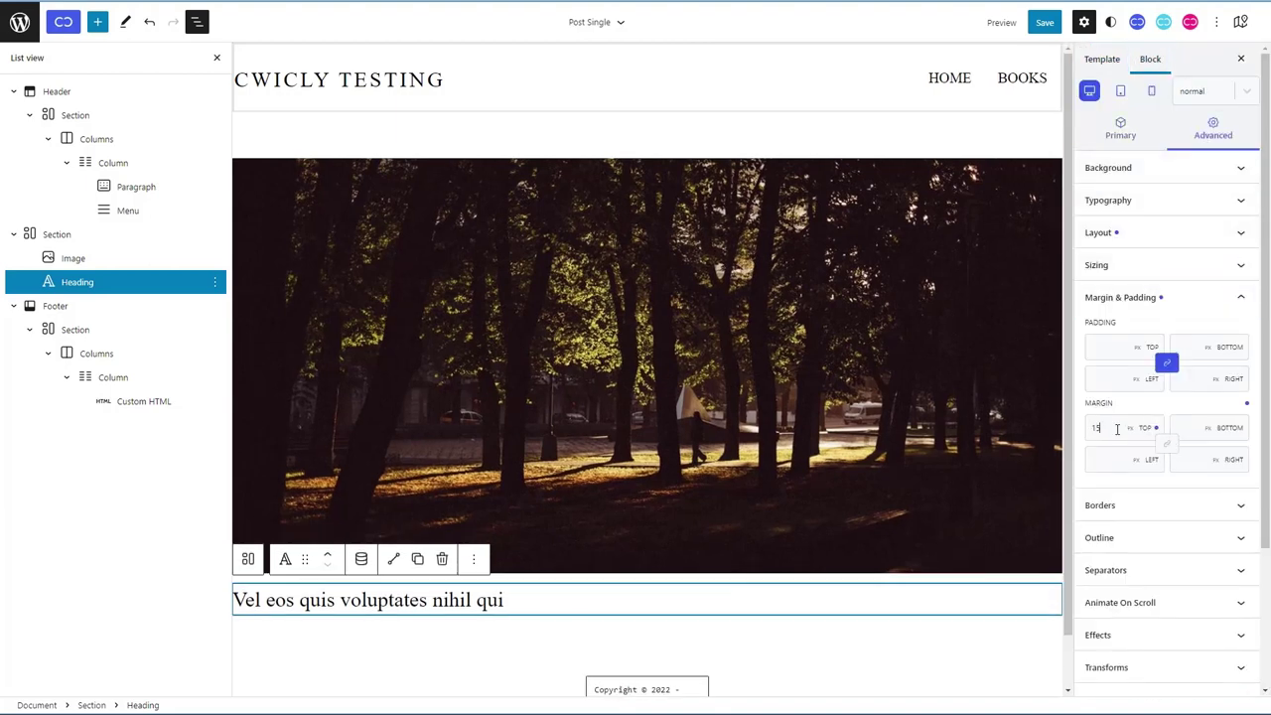
click(1196, 428)
text(15)
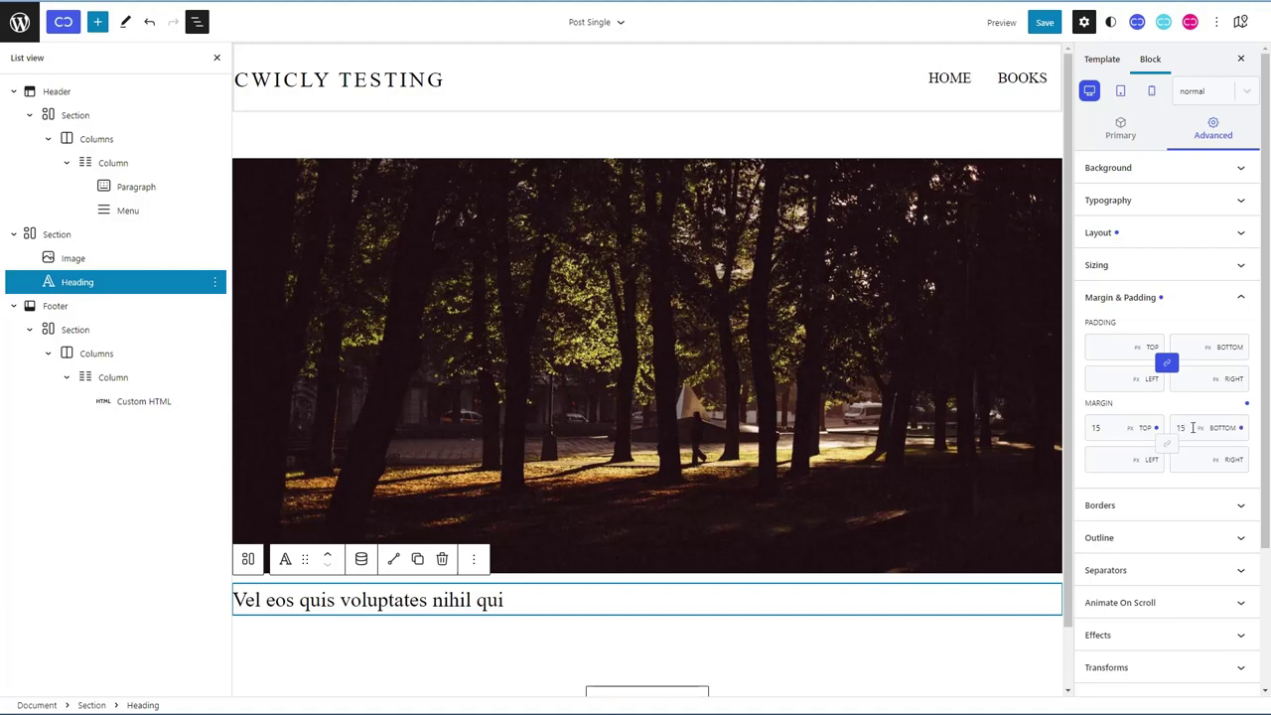
Step: Add a single-column Columns block to the content Section and place it below the Heading
click(97, 28)
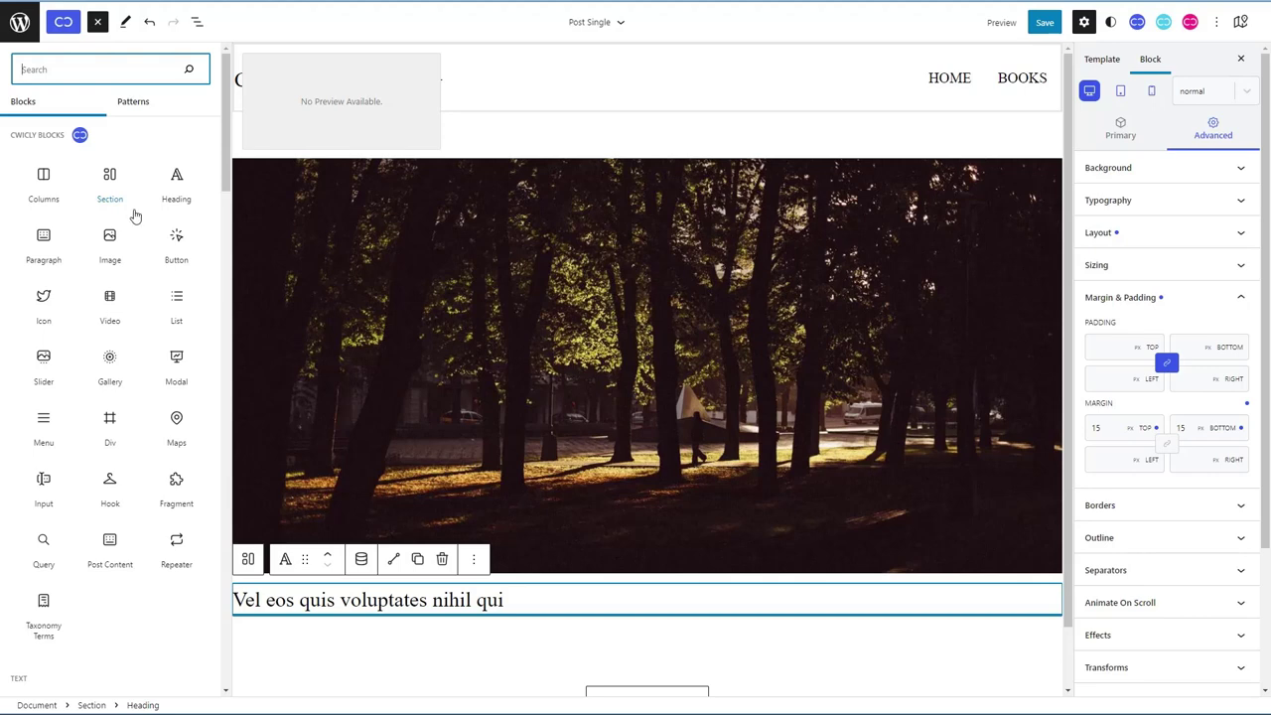
drag(50, 194, 409, 658)
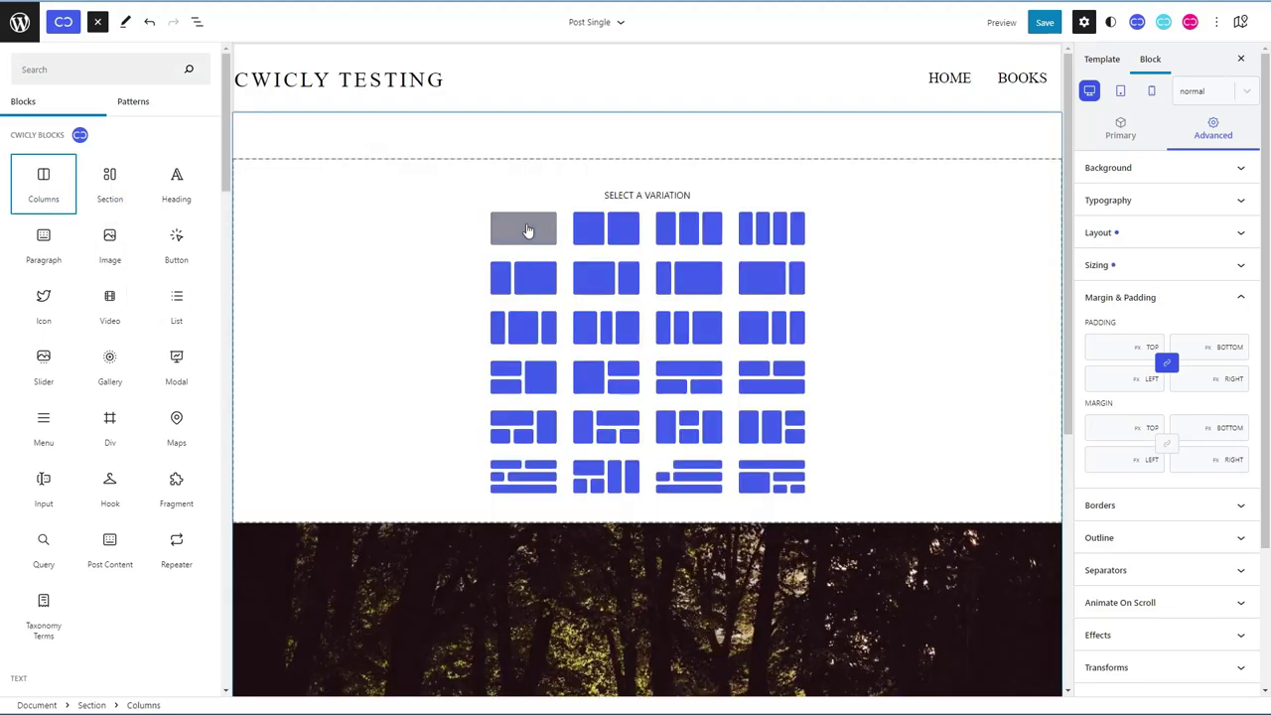
click(528, 233)
click(196, 21)
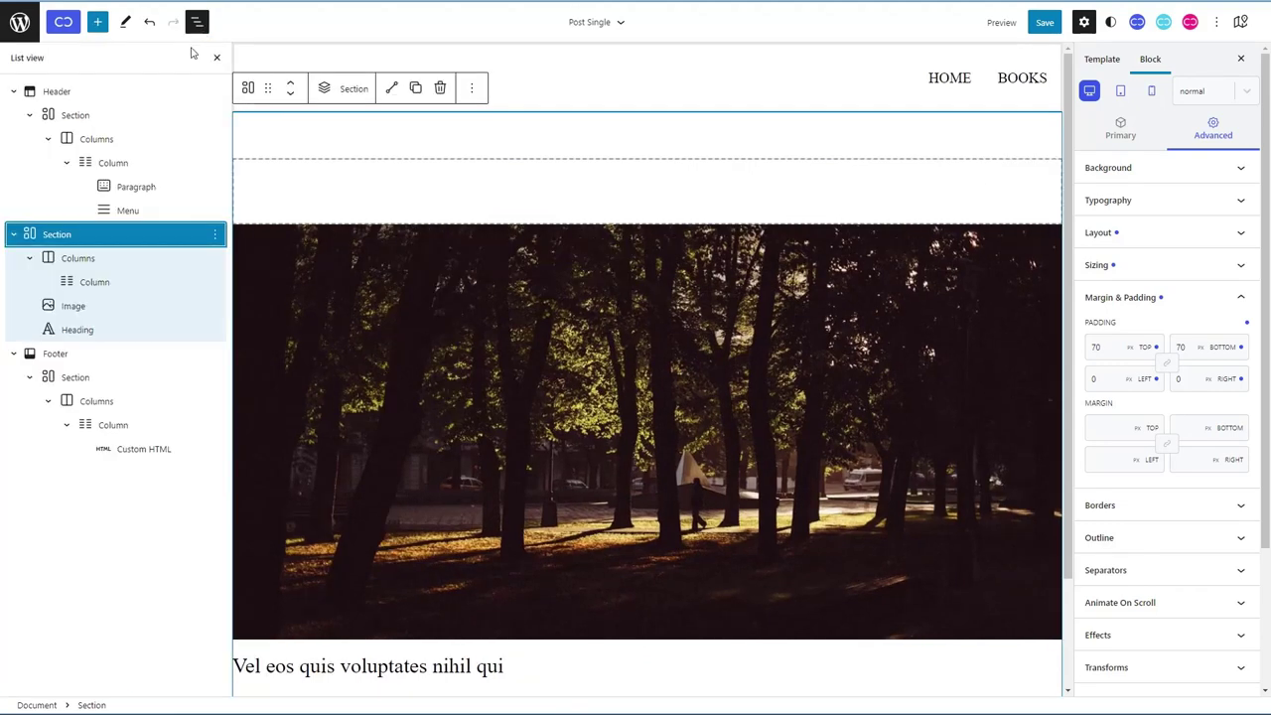
drag(54, 259, 105, 339)
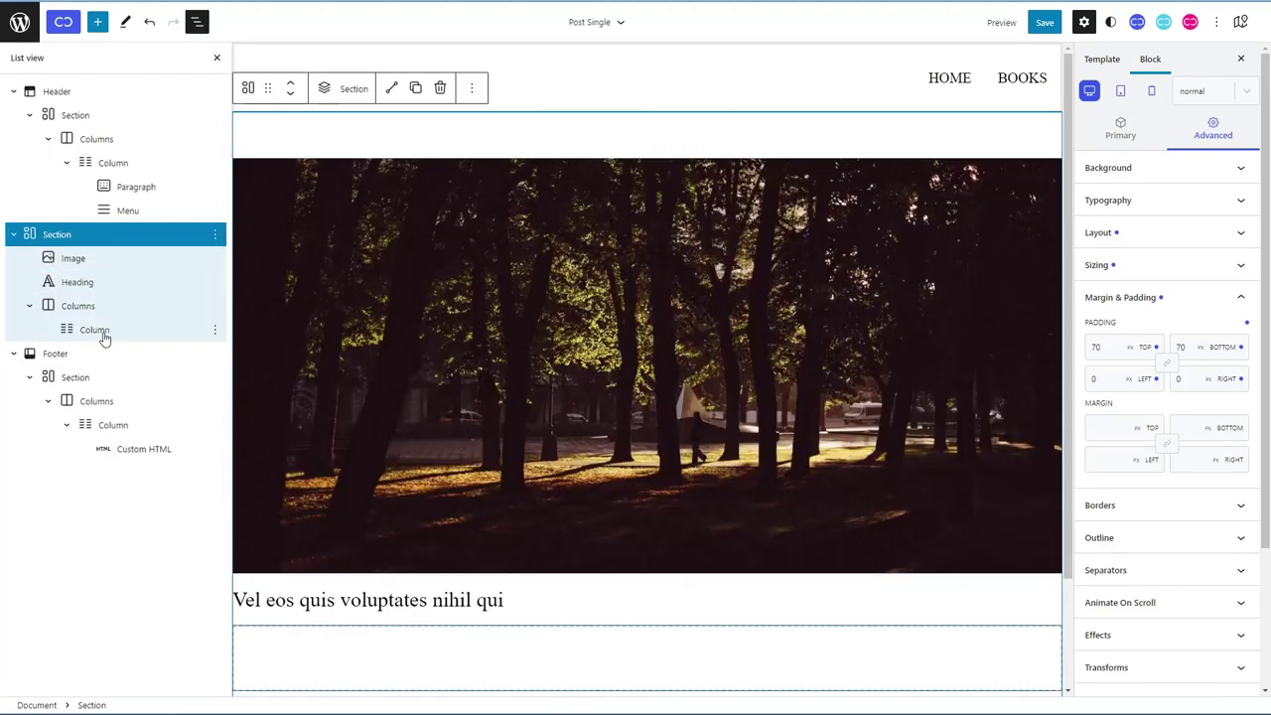
Step: Insert a Paragraph block into the empty Column below the post title
click(104, 339)
click(98, 21)
click(97, 21)
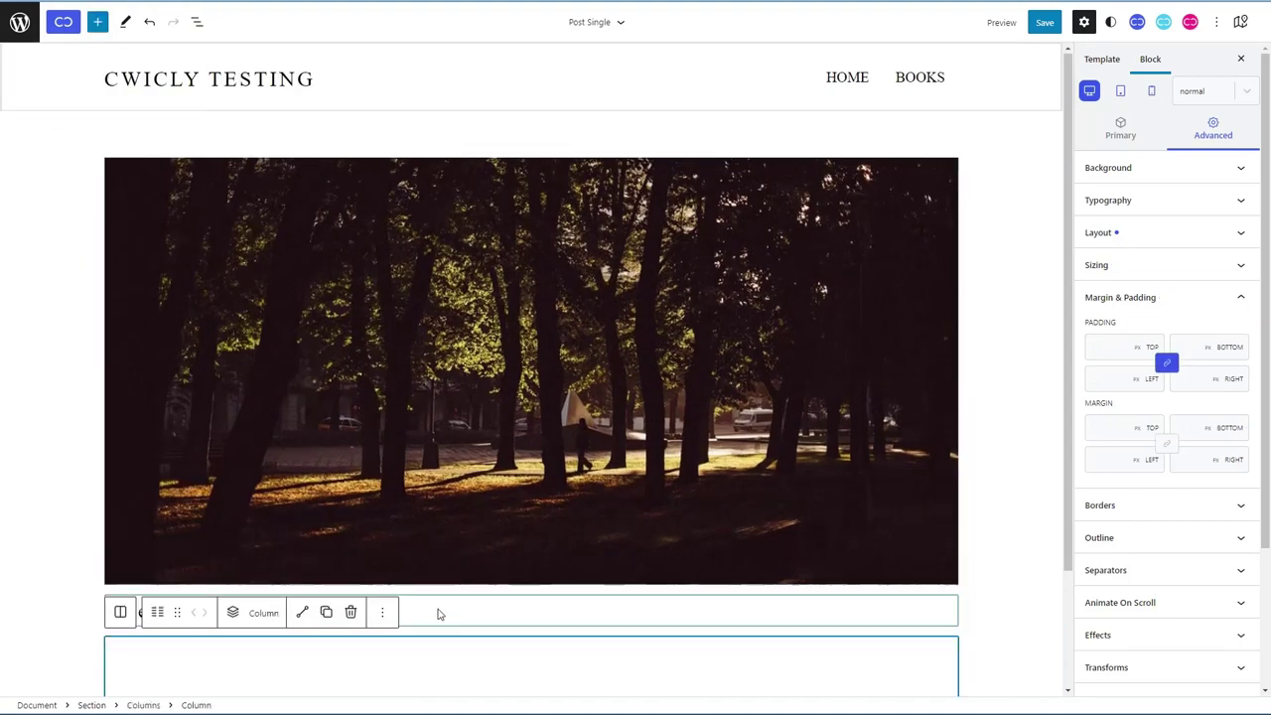
click(526, 612)
click(98, 21)
drag(179, 489, 273, 640)
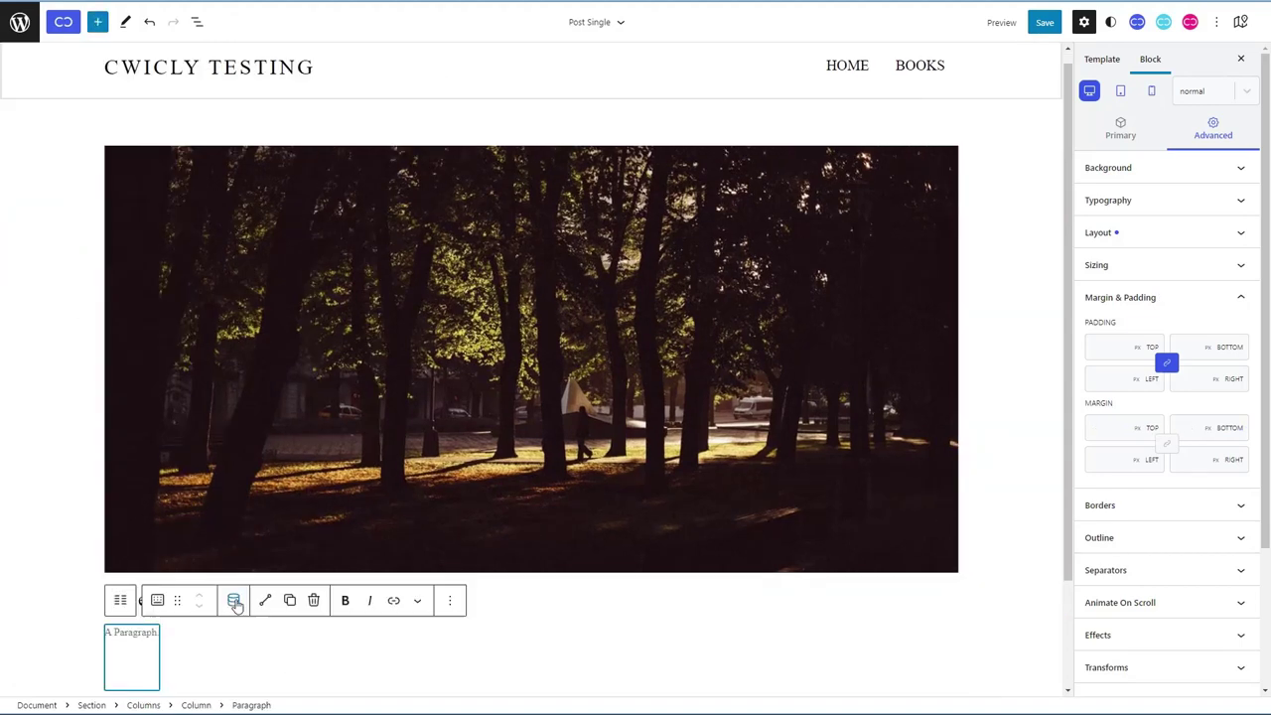
Step: Set the Paragraph's dynamic content source to WordPress with Post Date as its value
click(235, 600)
click(374, 435)
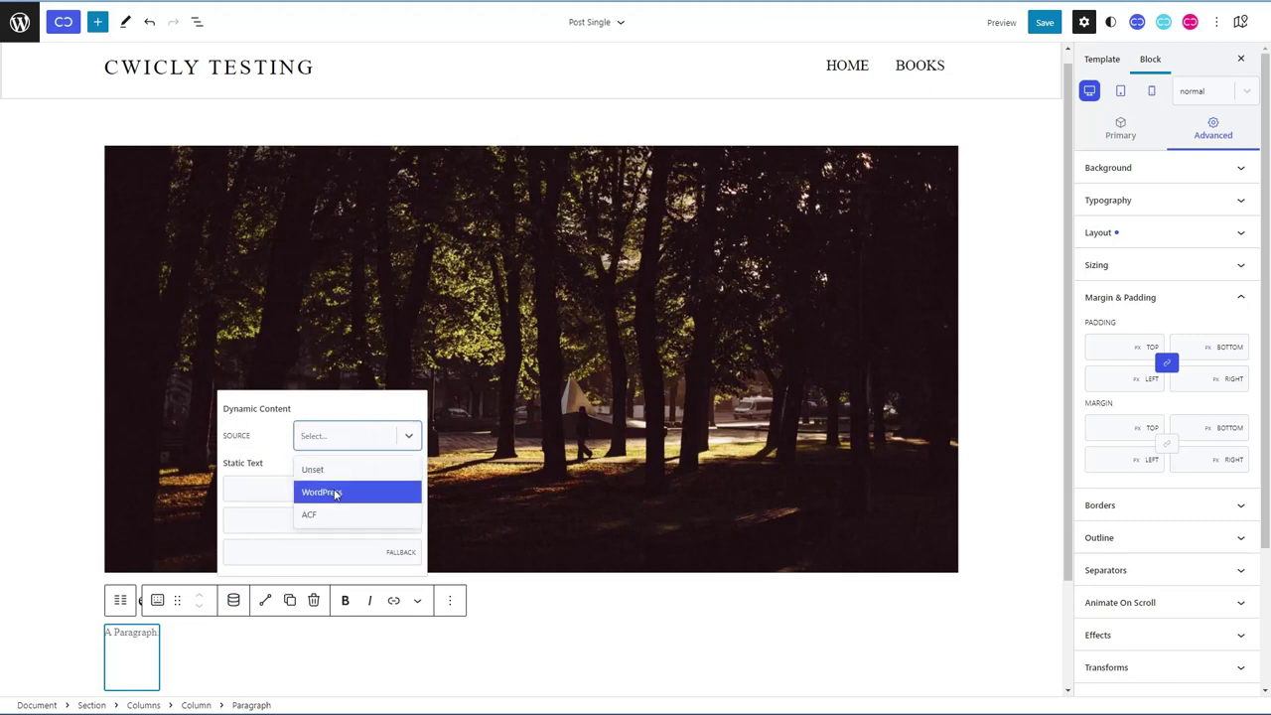
click(334, 489)
click(367, 436)
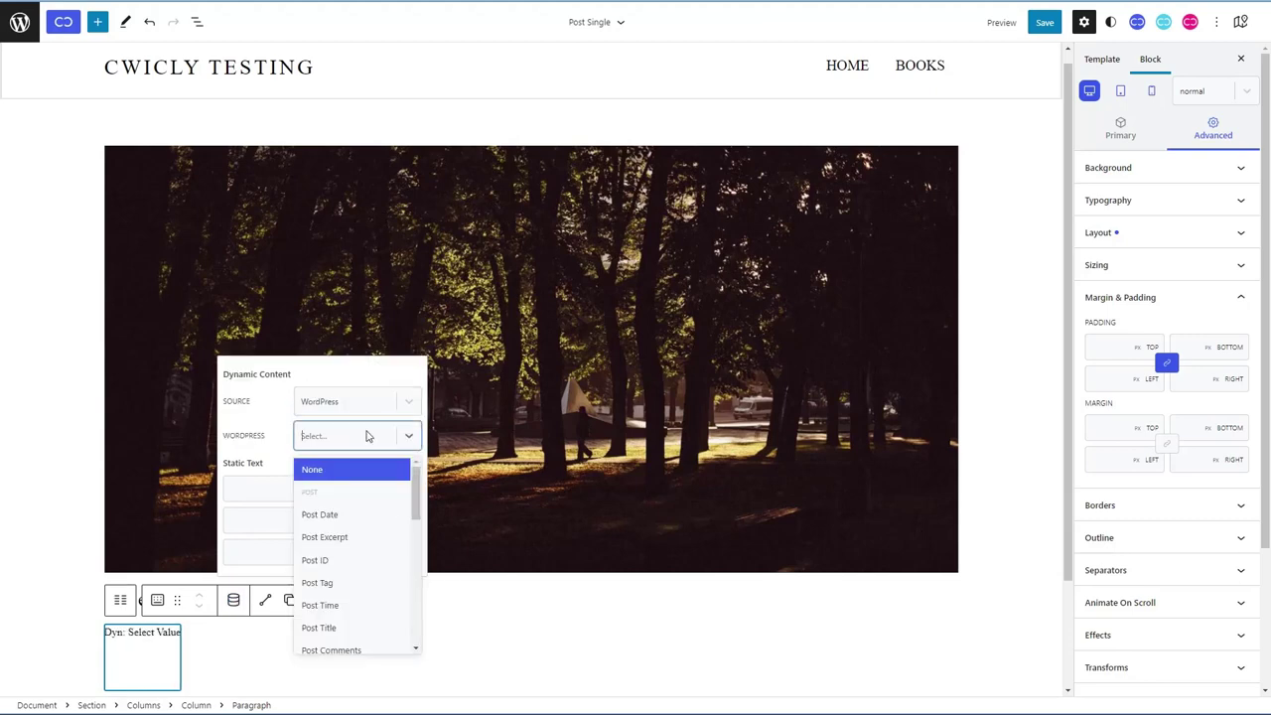
click(333, 516)
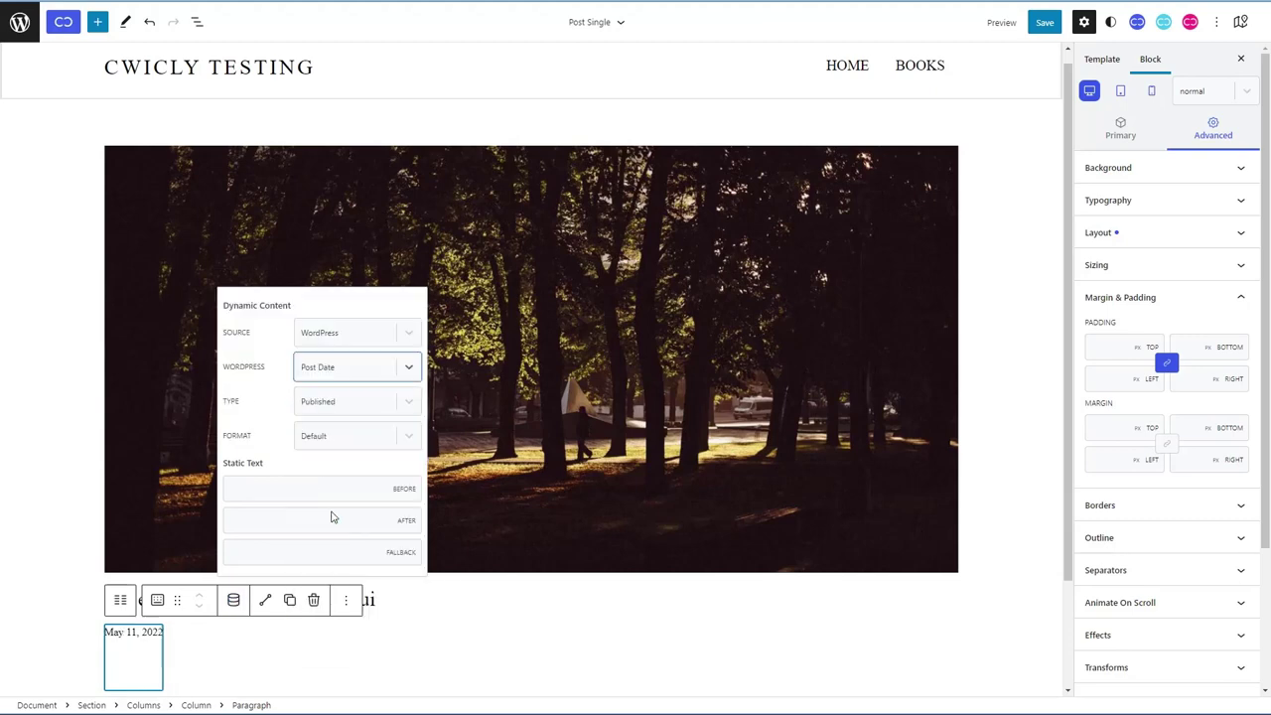
Step: Add the static text "Published on" before the post date and a "|" separator after it
click(318, 488)
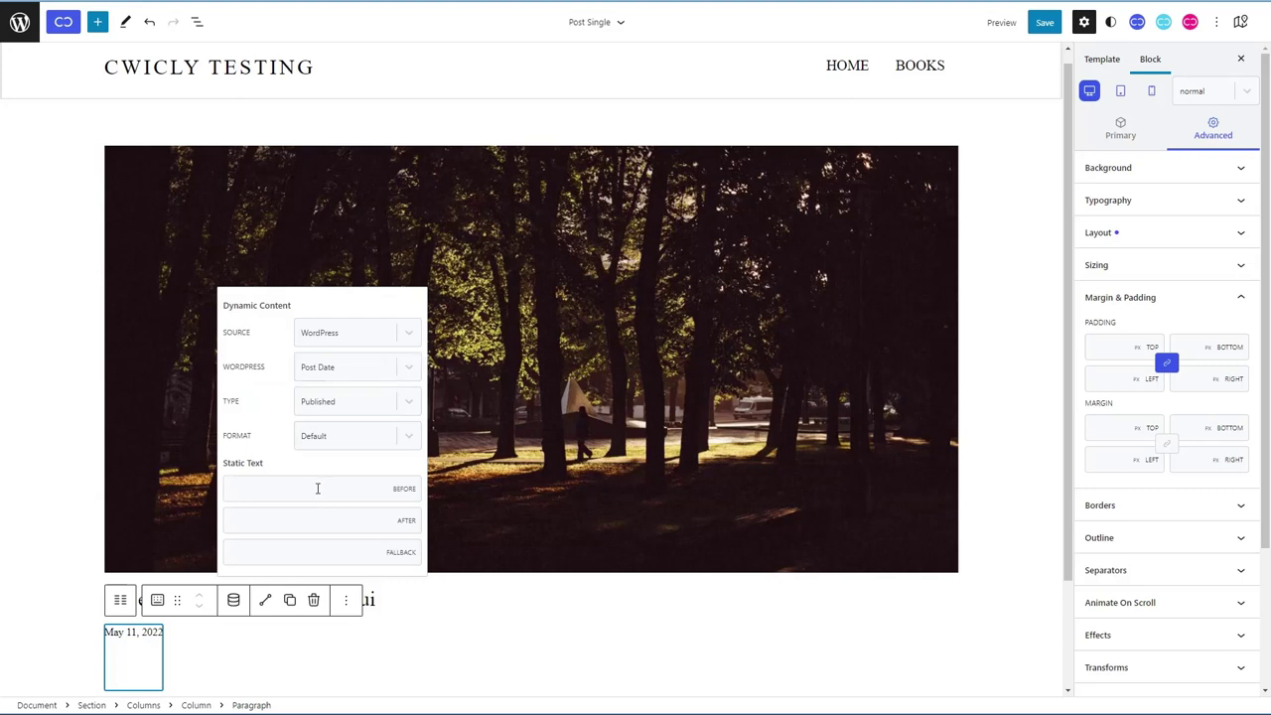
text(Published)
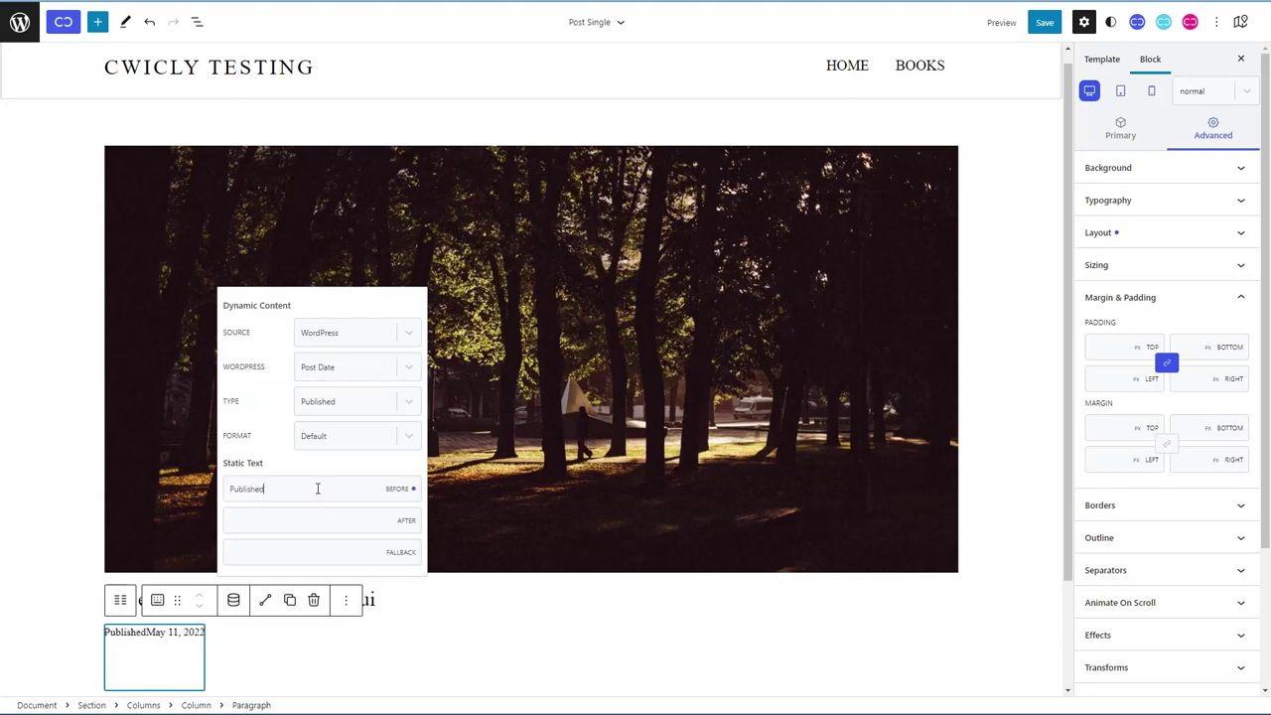
text( on)
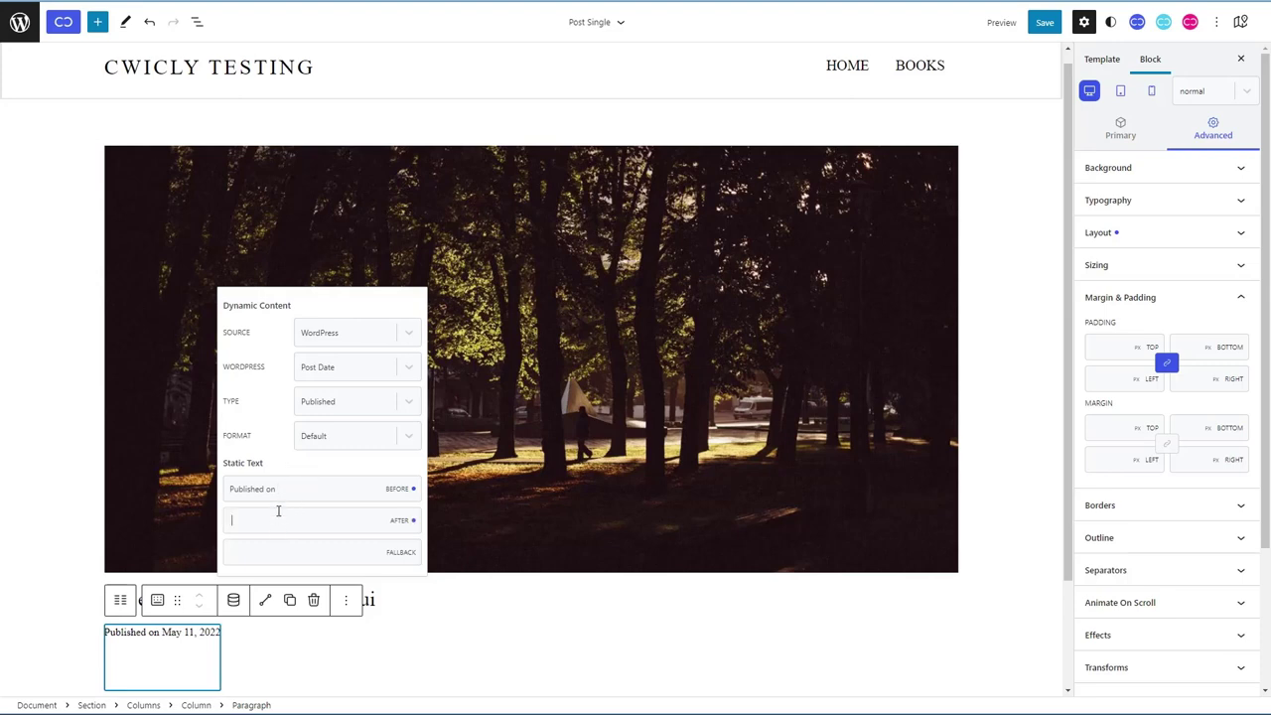
click(278, 510)
text(()
click(290, 650)
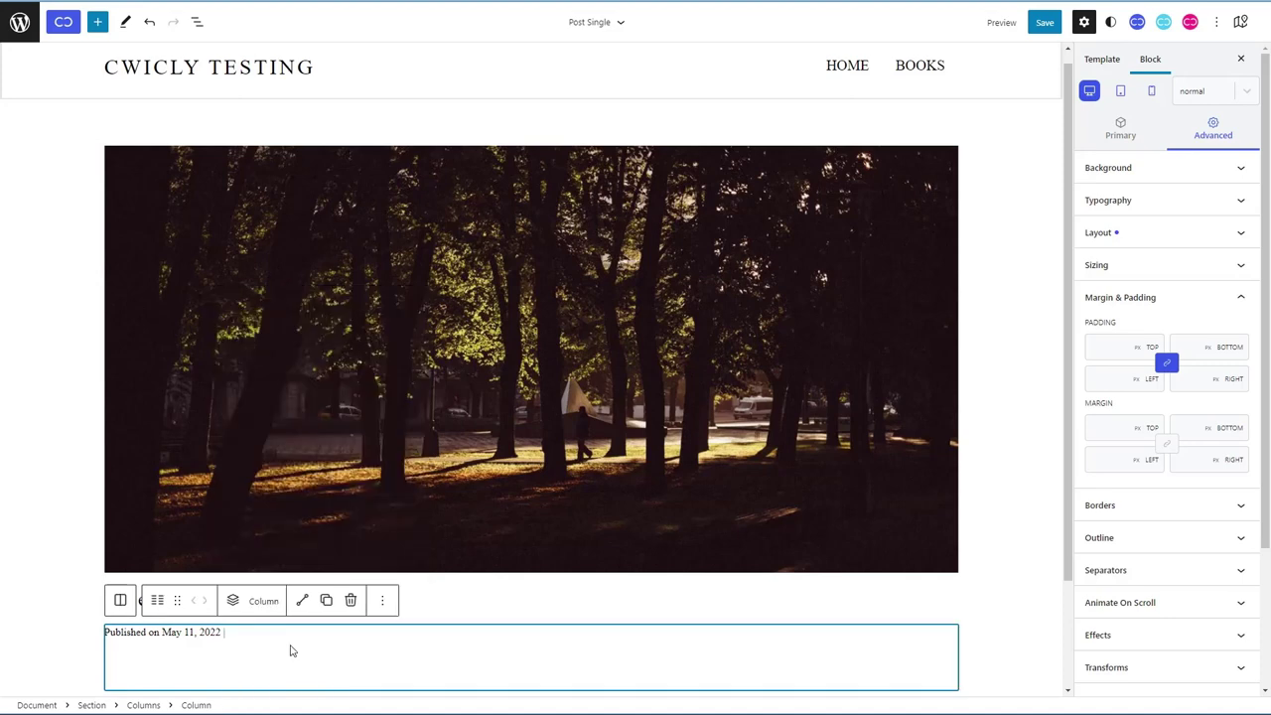
Step: Add a second Paragraph beside the post date in the Column and set its dynamic content to WordPress Author Name
click(98, 21)
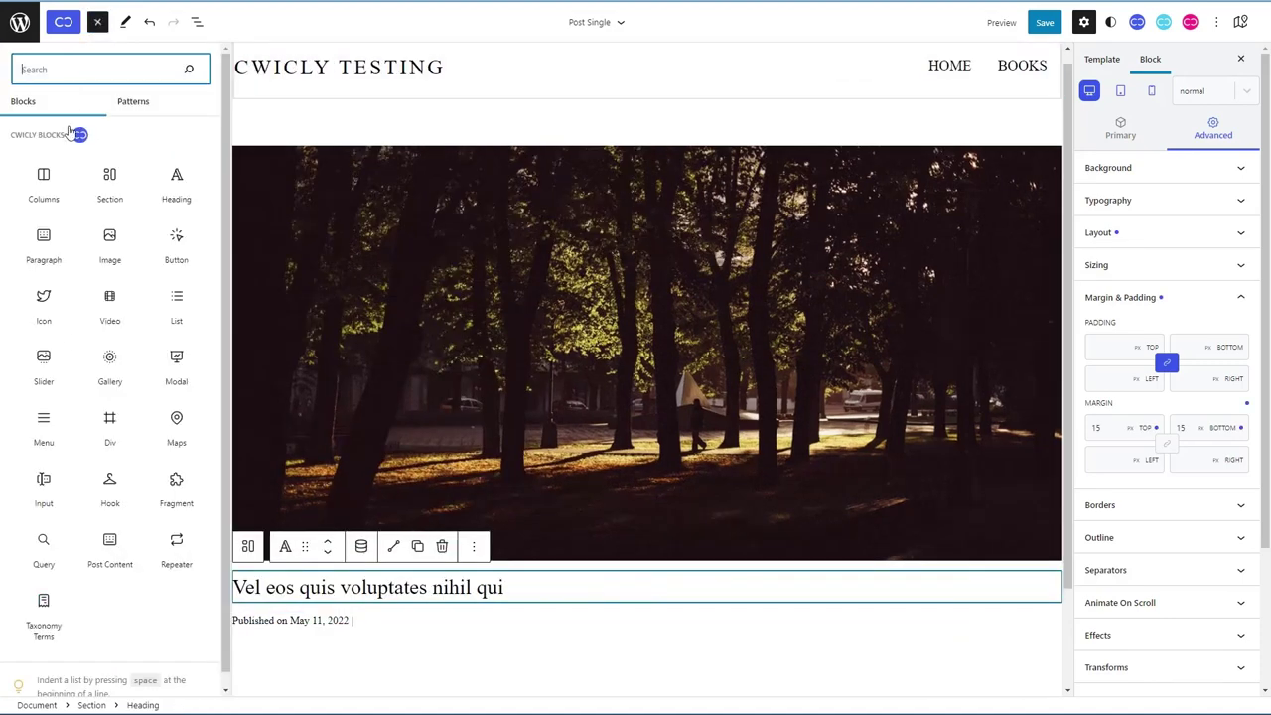
drag(42, 243, 283, 647)
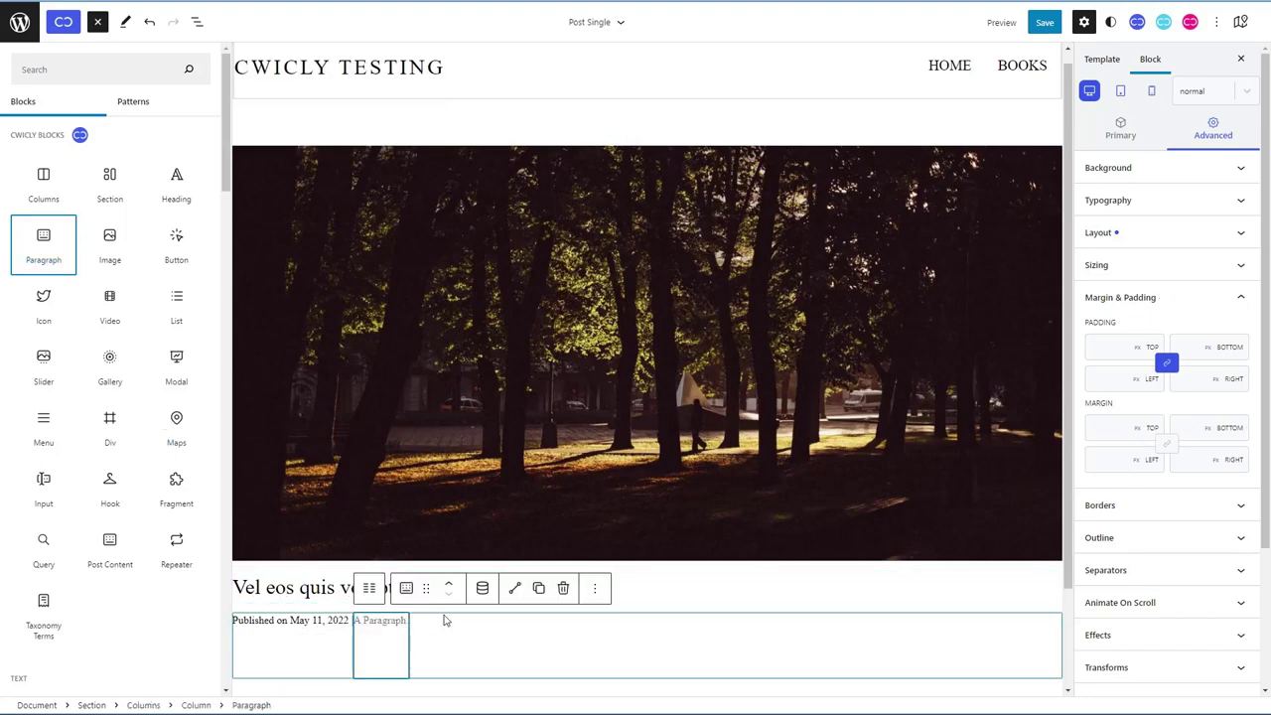
click(482, 588)
click(355, 601)
click(462, 443)
click(443, 493)
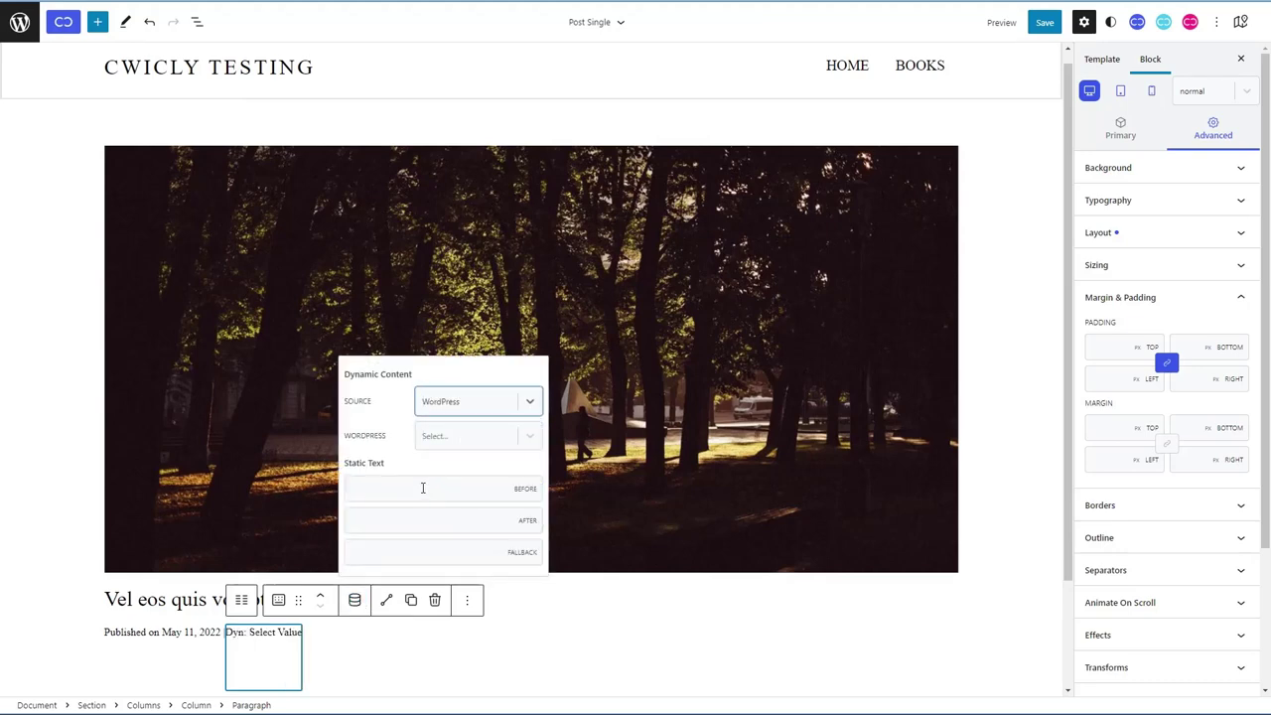
click(437, 443)
scroll(474, 548, down, 3)
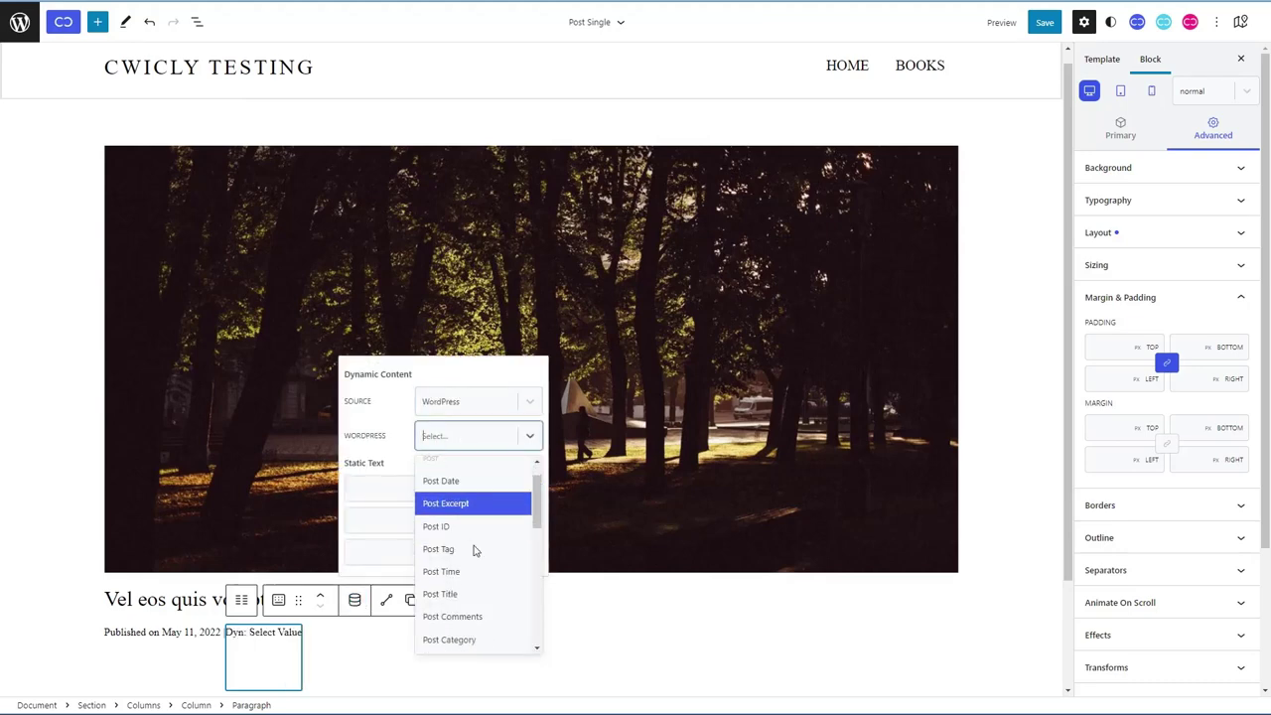
scroll(487, 571, down, 4)
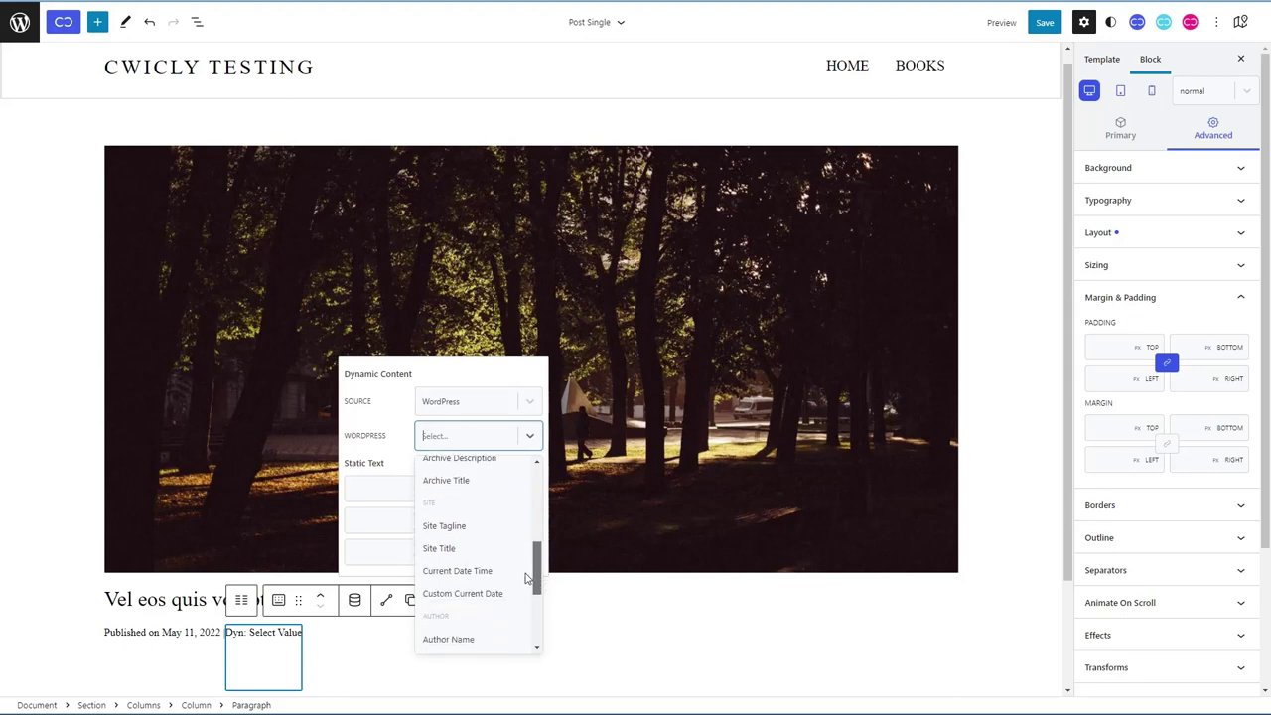
scroll(526, 590, down, 2)
click(469, 522)
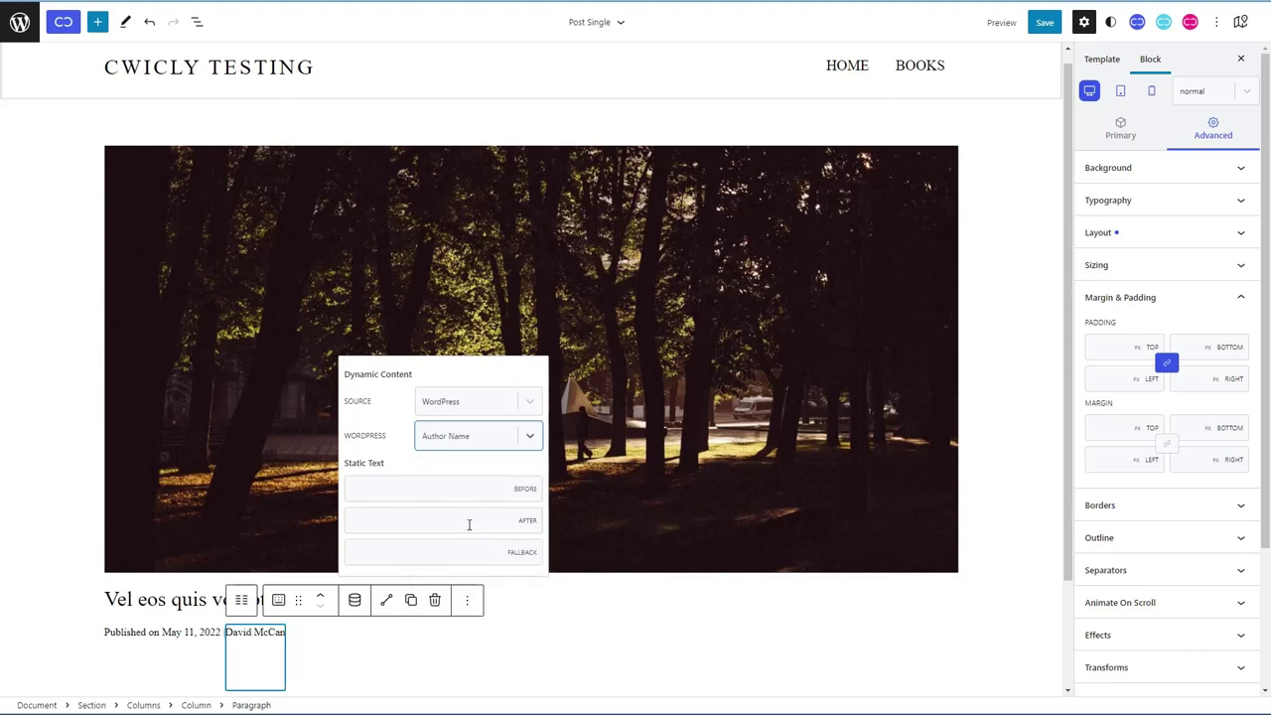
Step: Add the static text "By" before the author name and a "|" separator after it
click(424, 485)
text(By)
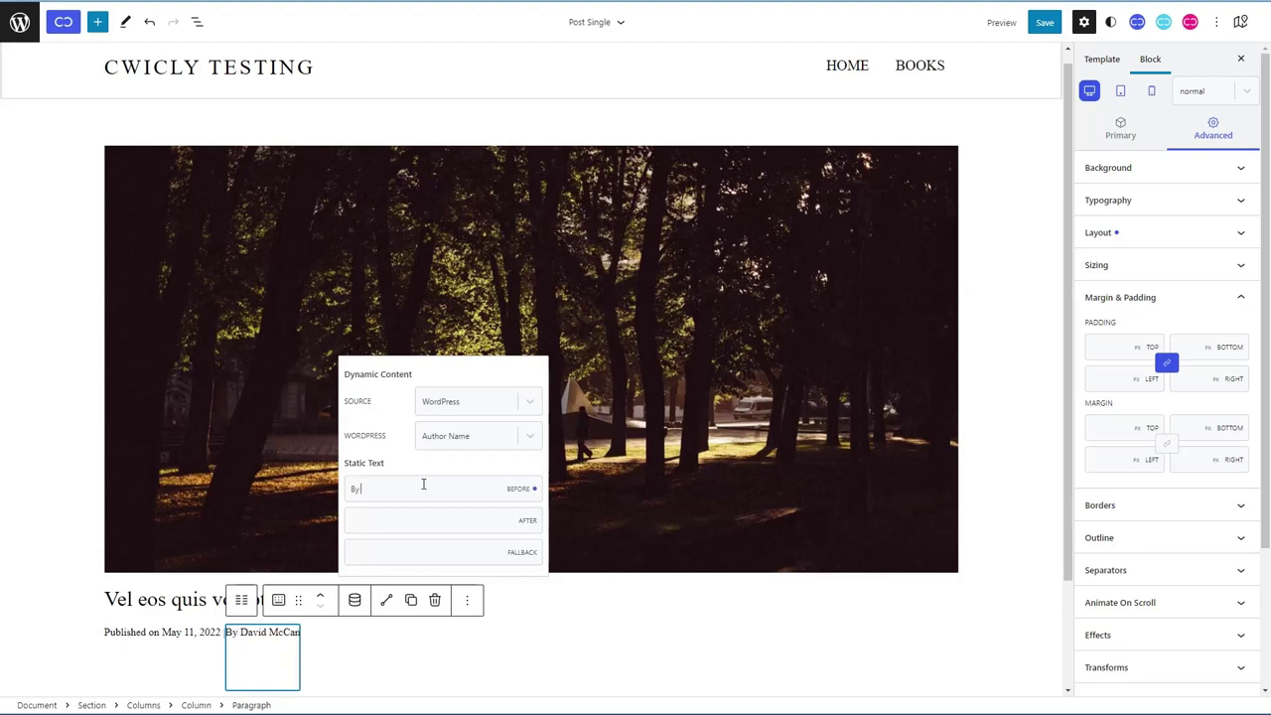
click(412, 514)
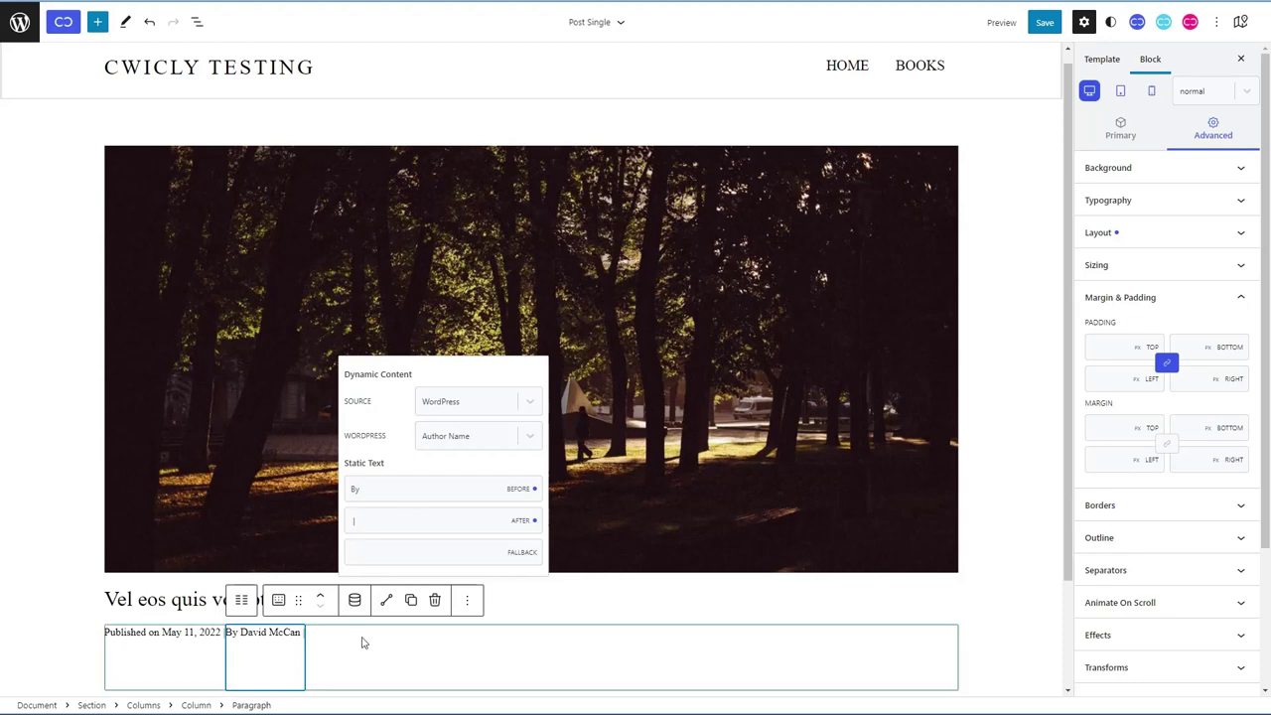
Step: Insert a third Paragraph into the post meta Column and set its dynamic content to WordPress Post Comments
click(97, 21)
drag(46, 236, 476, 631)
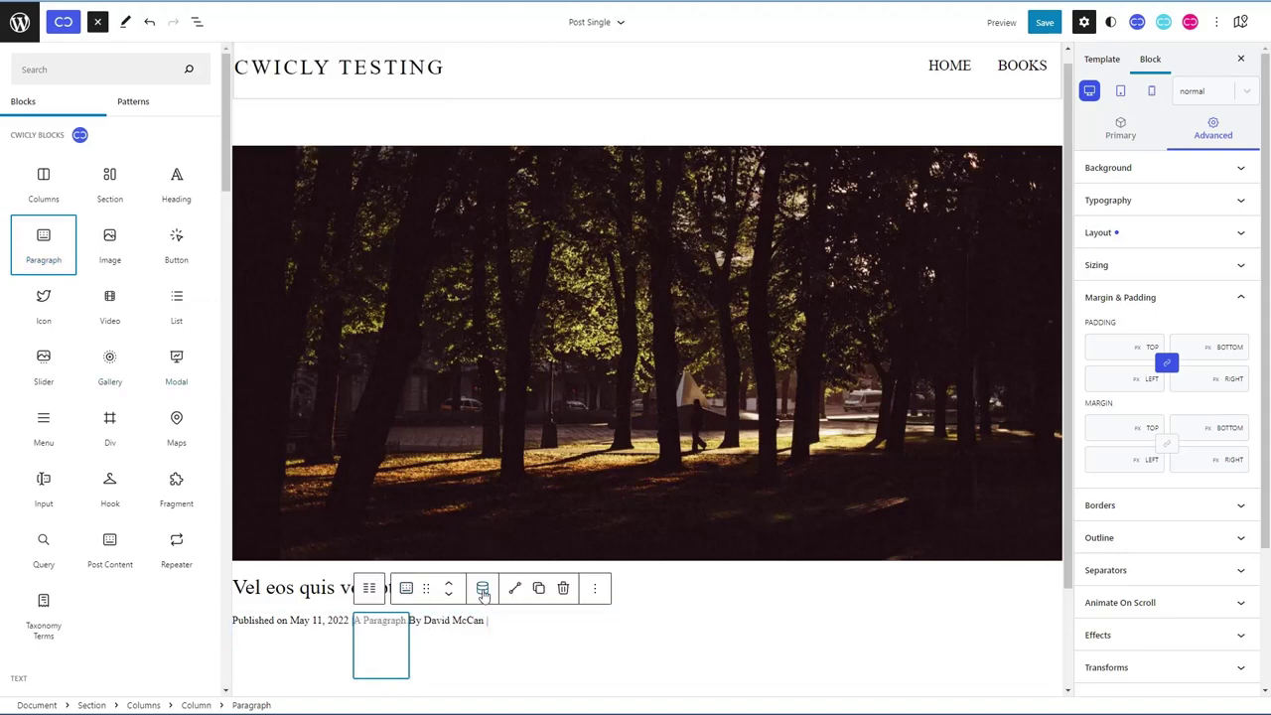
click(355, 599)
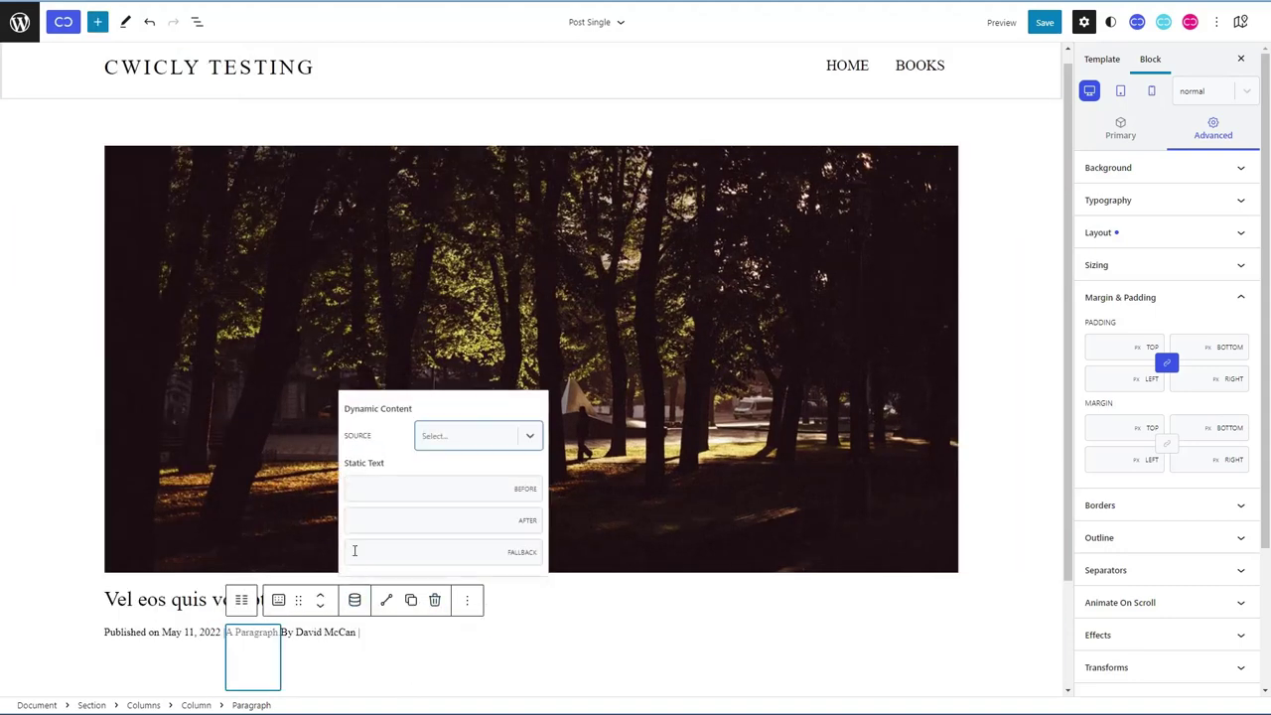
click(448, 437)
click(443, 492)
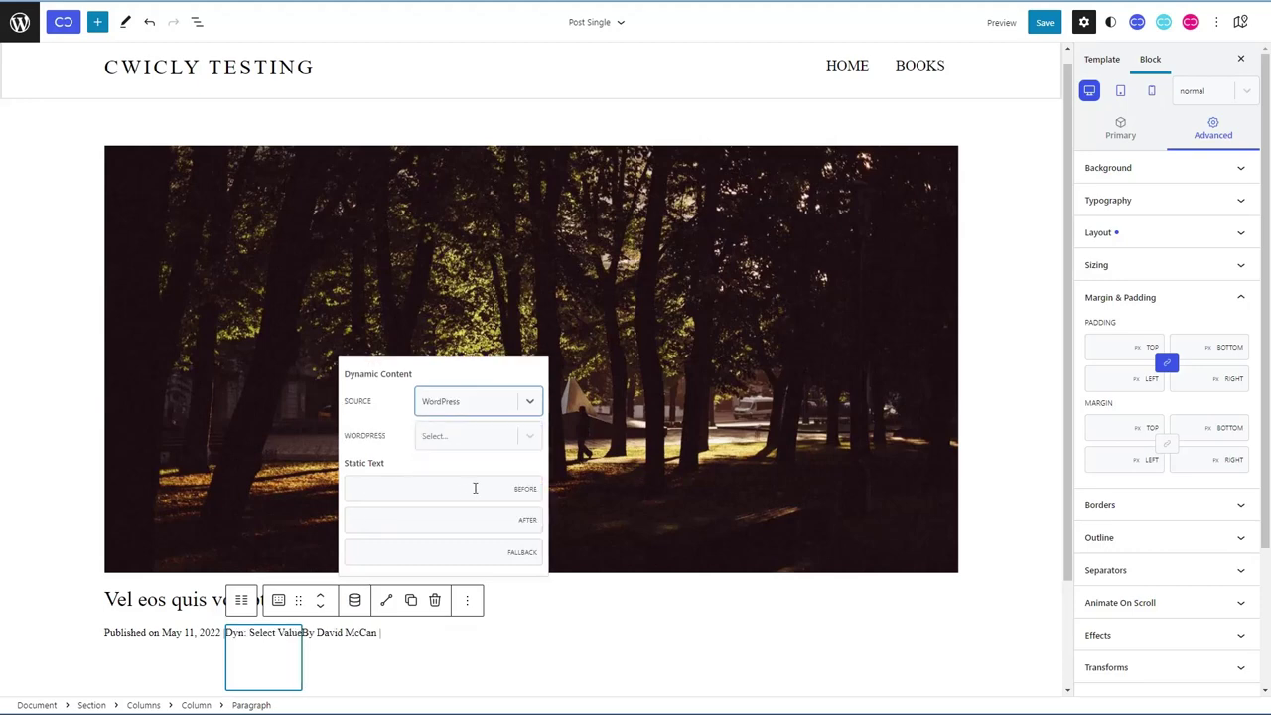
click(529, 437)
scroll(530, 525, down, 5)
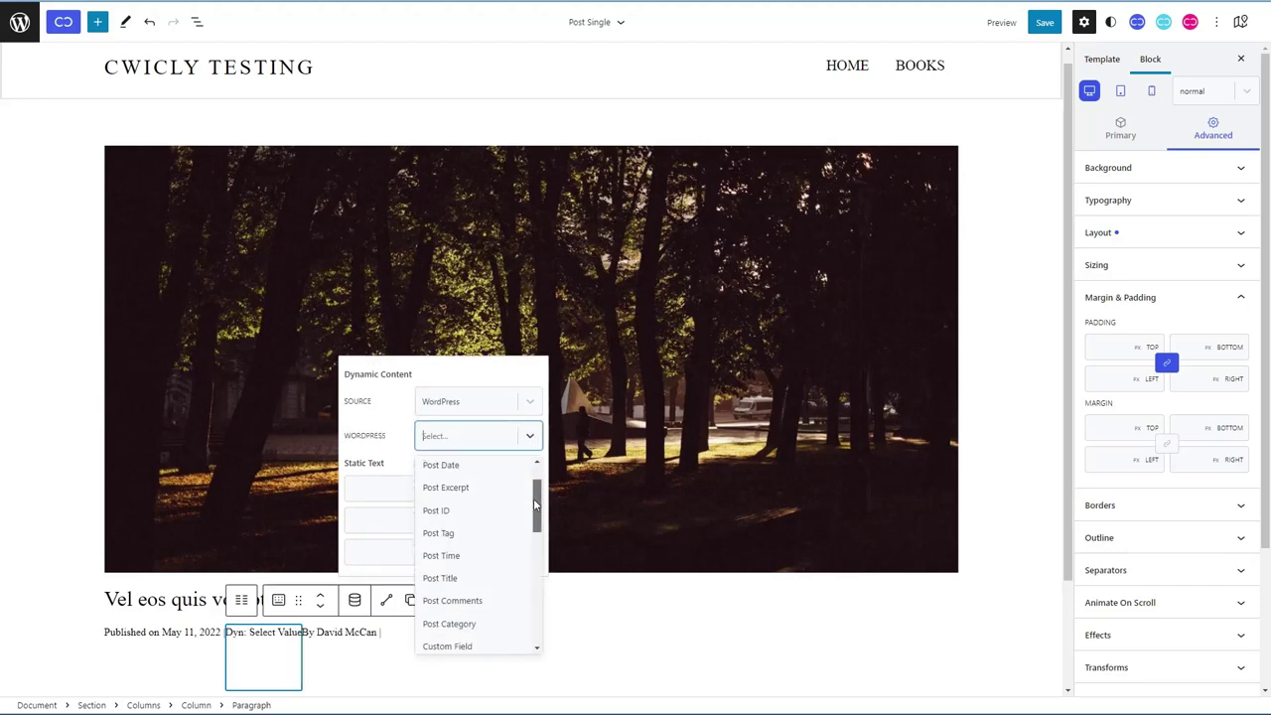
mouse_move(529, 524)
mouse_down()
mouse_move(531, 593)
mouse_move(546, 565)
mouse_move(535, 517)
mouse_up()
click(479, 538)
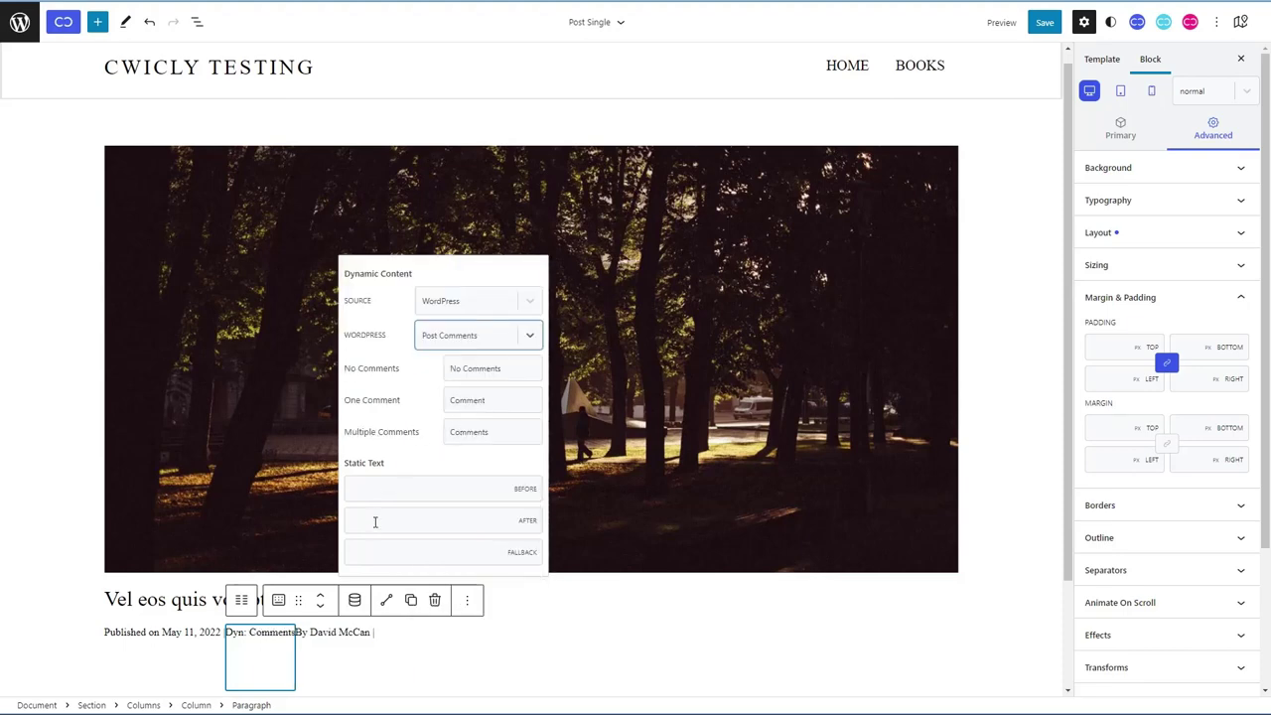
Step: Reorder the Column's Paragraphs so the comments Paragraph comes last, after the author name
click(437, 640)
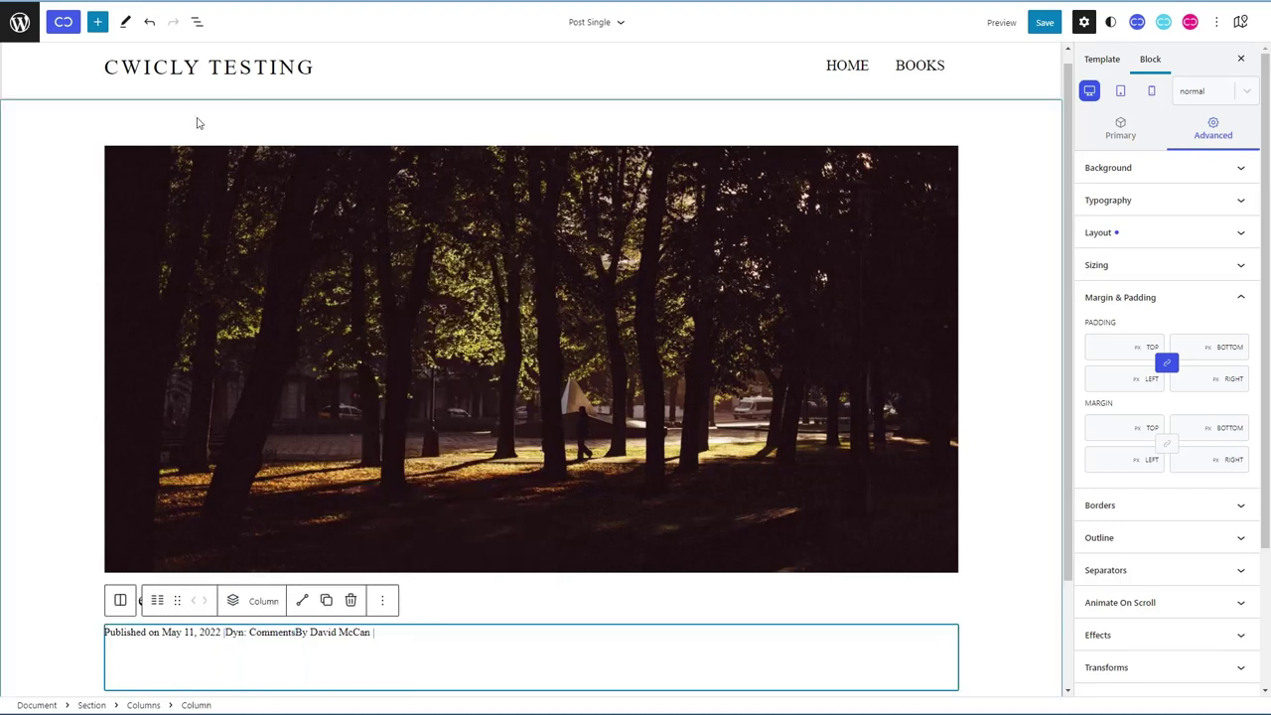
click(197, 23)
drag(111, 360, 90, 395)
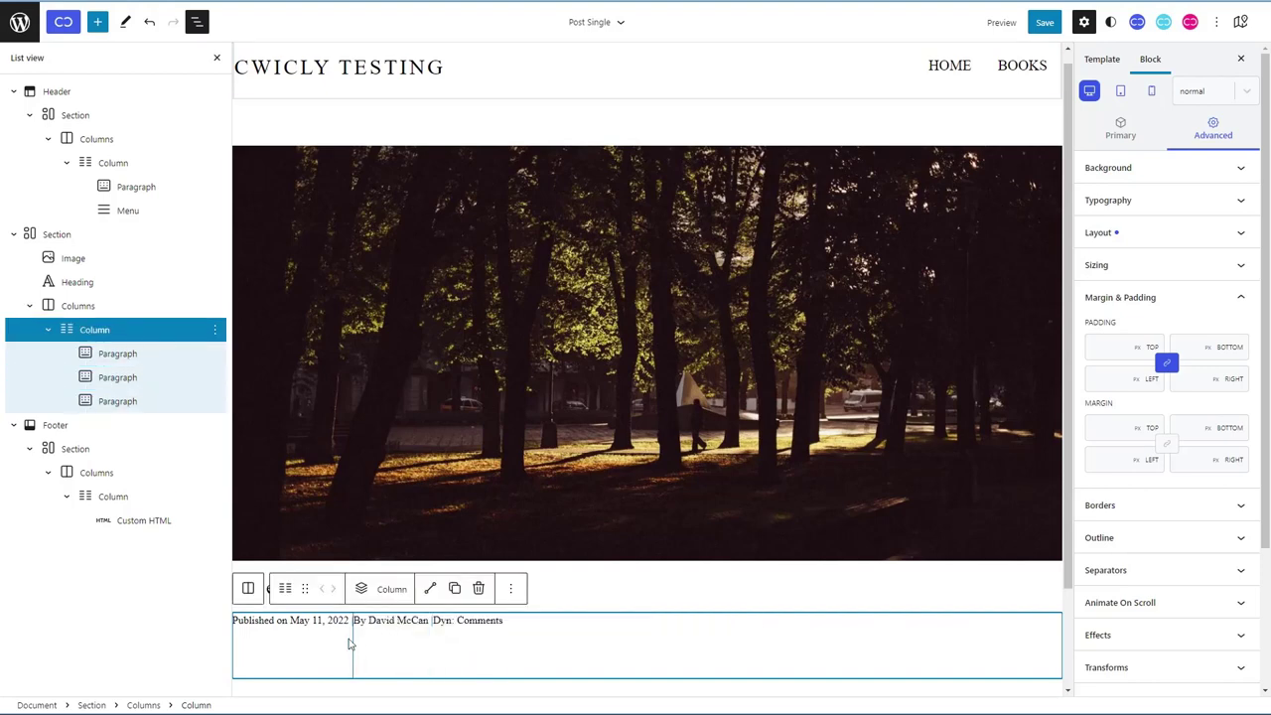
Step: Set the height of the Columns block holding the post meta to 30 px
click(85, 306)
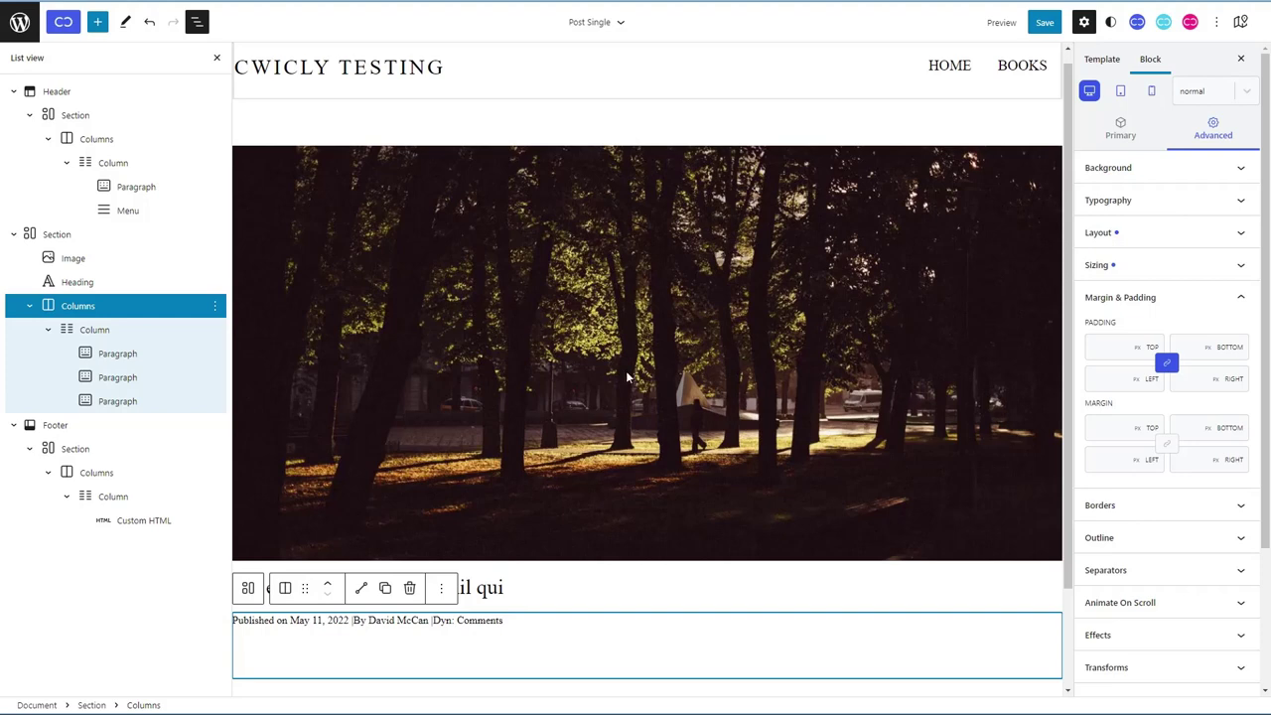
click(1243, 269)
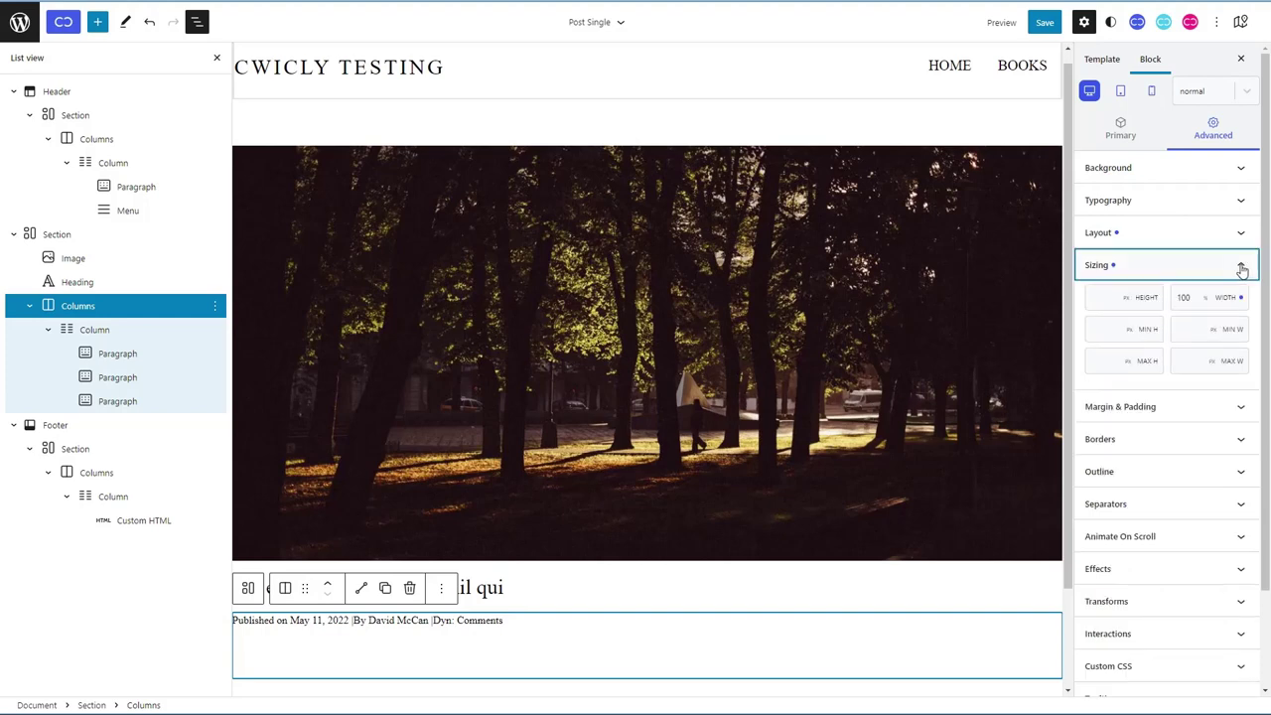
click(1113, 297)
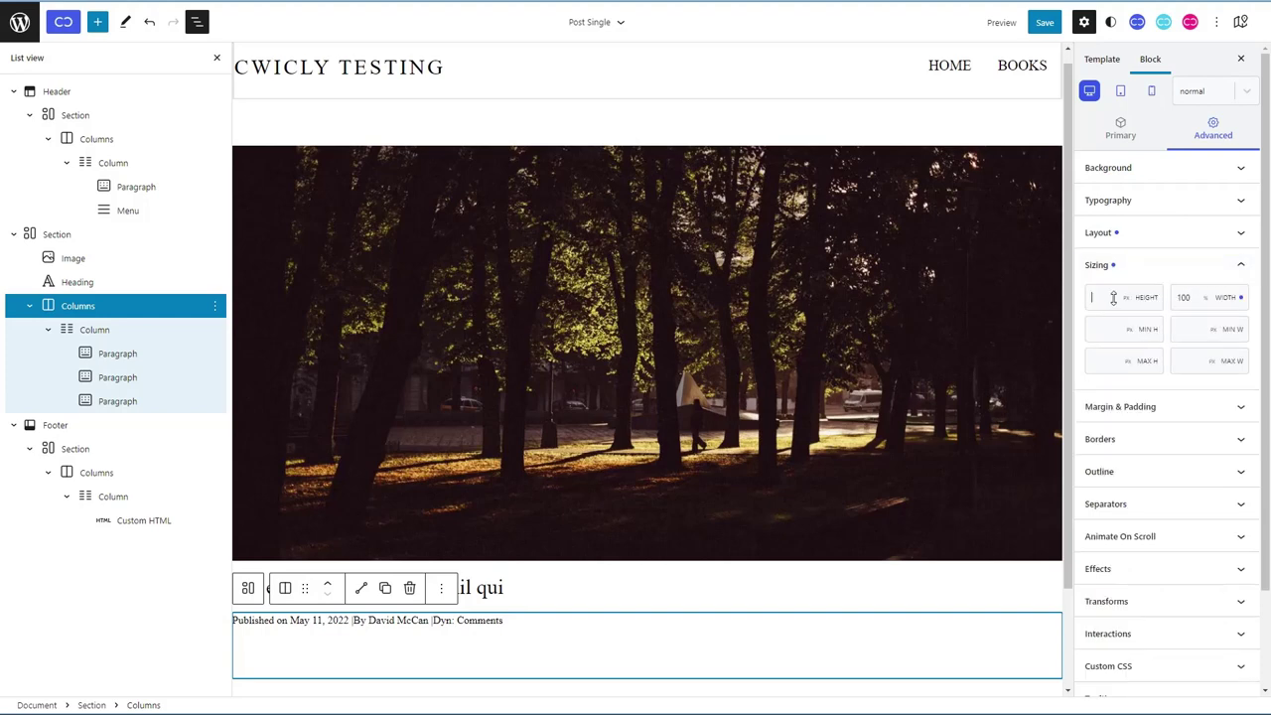
text(25)
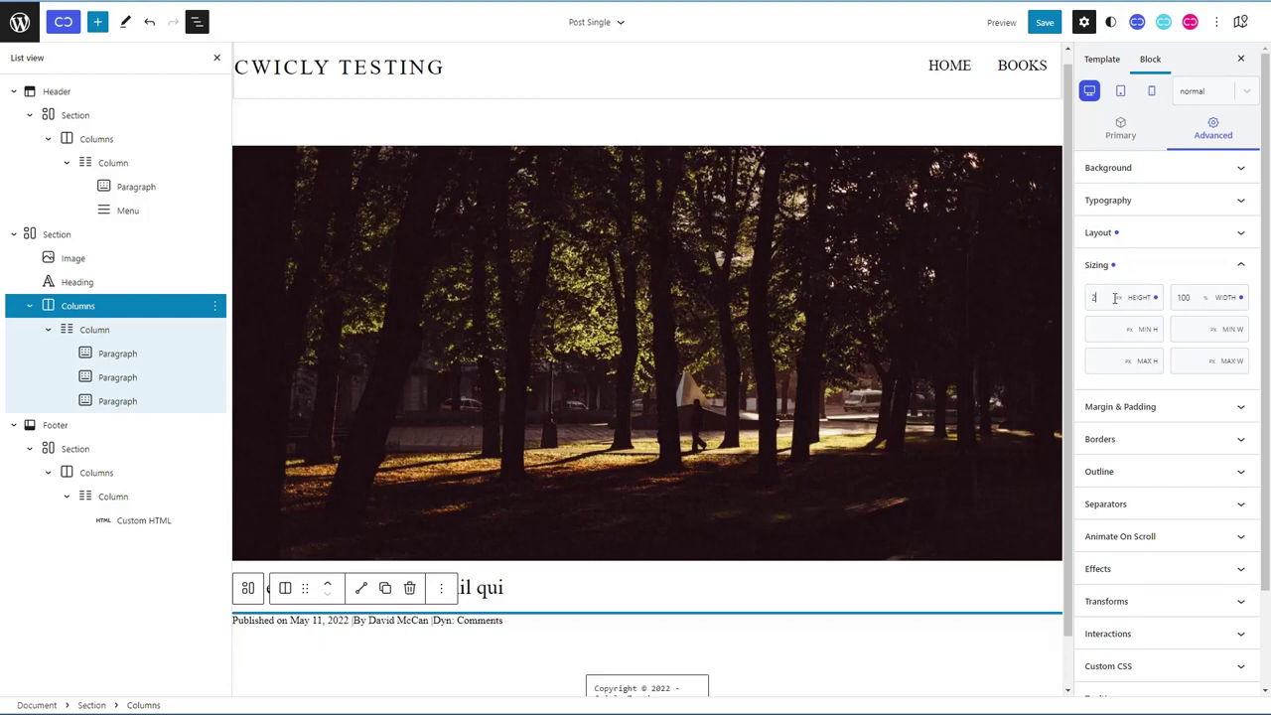
key(BackSpace)
key(BackSpace)
text(30)
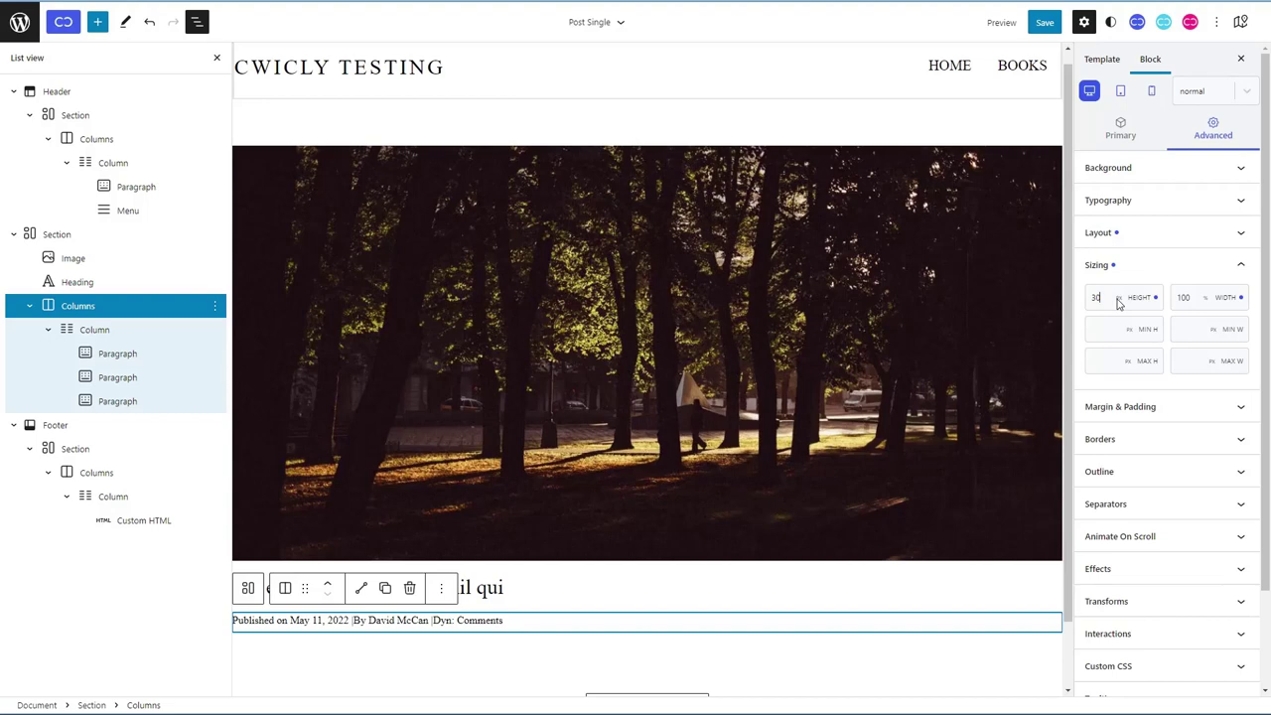
click(30, 306)
Step: Add a Post Content block beneath the Columns block in the content Section and save the template
click(97, 22)
mouse_move(175, 282)
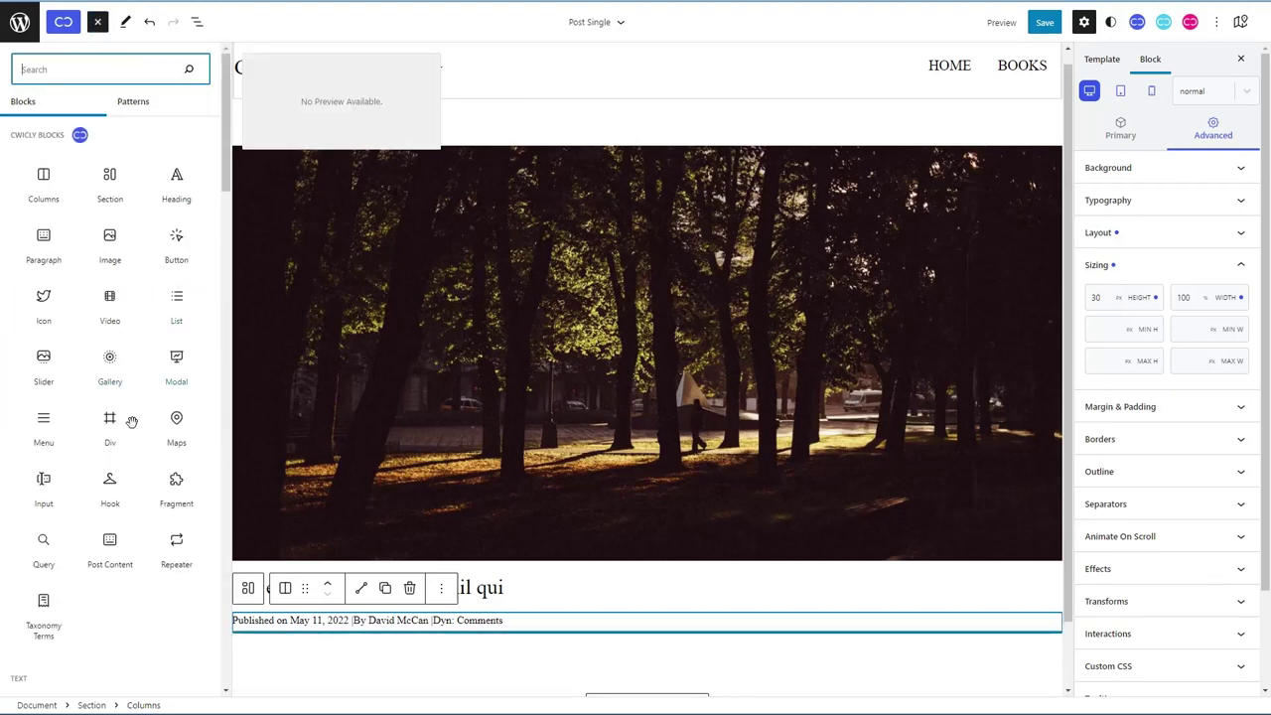
drag(109, 548, 228, 613)
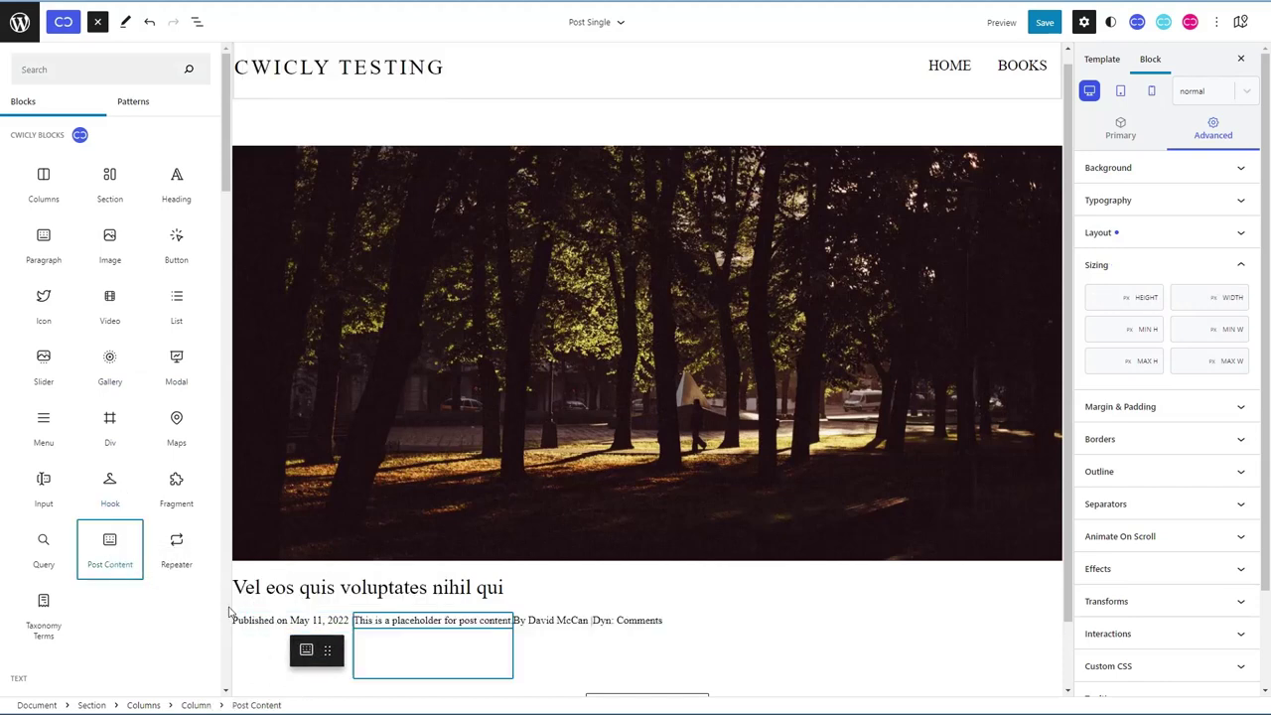
click(196, 22)
drag(86, 383, 85, 422)
click(1131, 134)
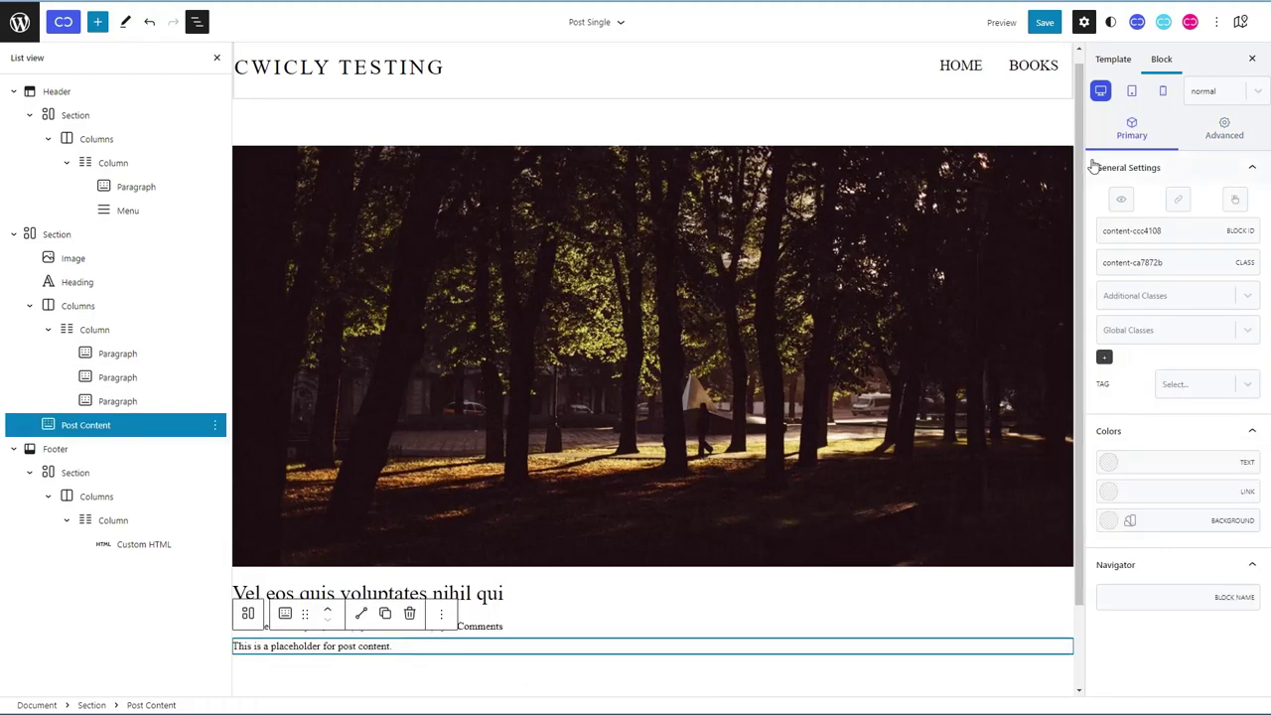
click(1042, 23)
Step: Open the "Qui labore cum et suscipit" post on the live site and review its single post layout
click(1178, 22)
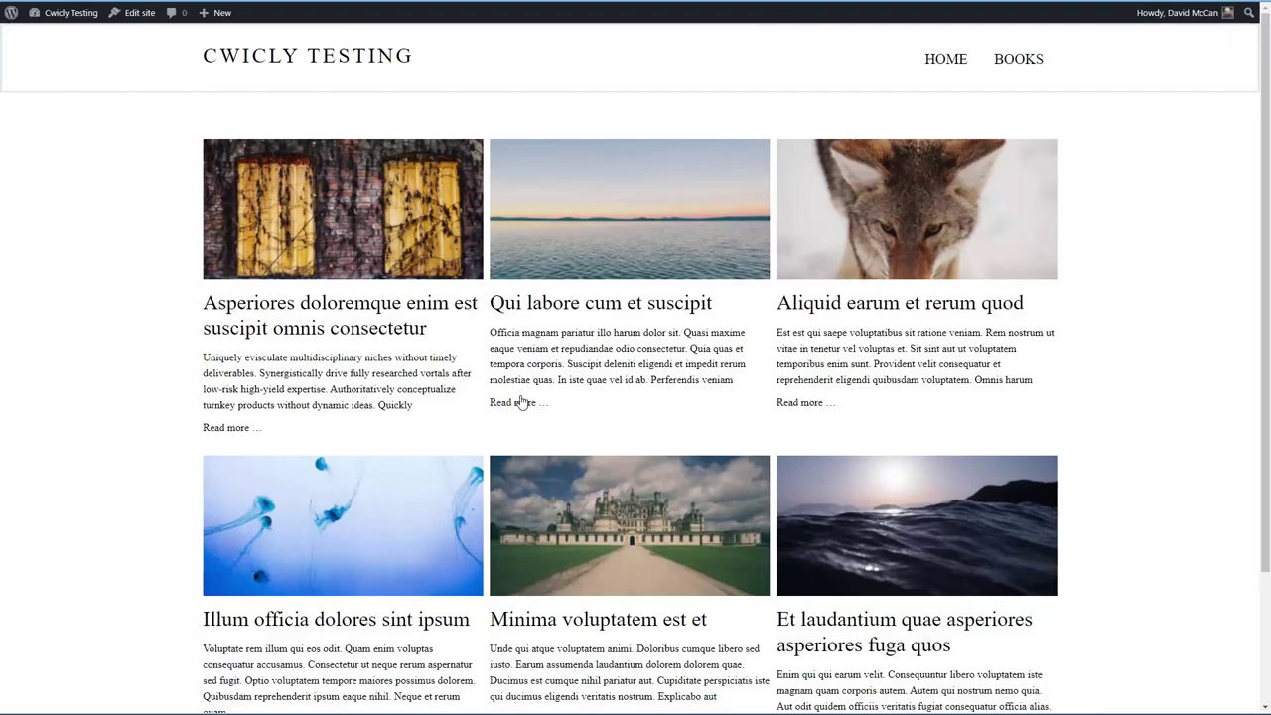
click(520, 401)
scroll(544, 366, down, 5)
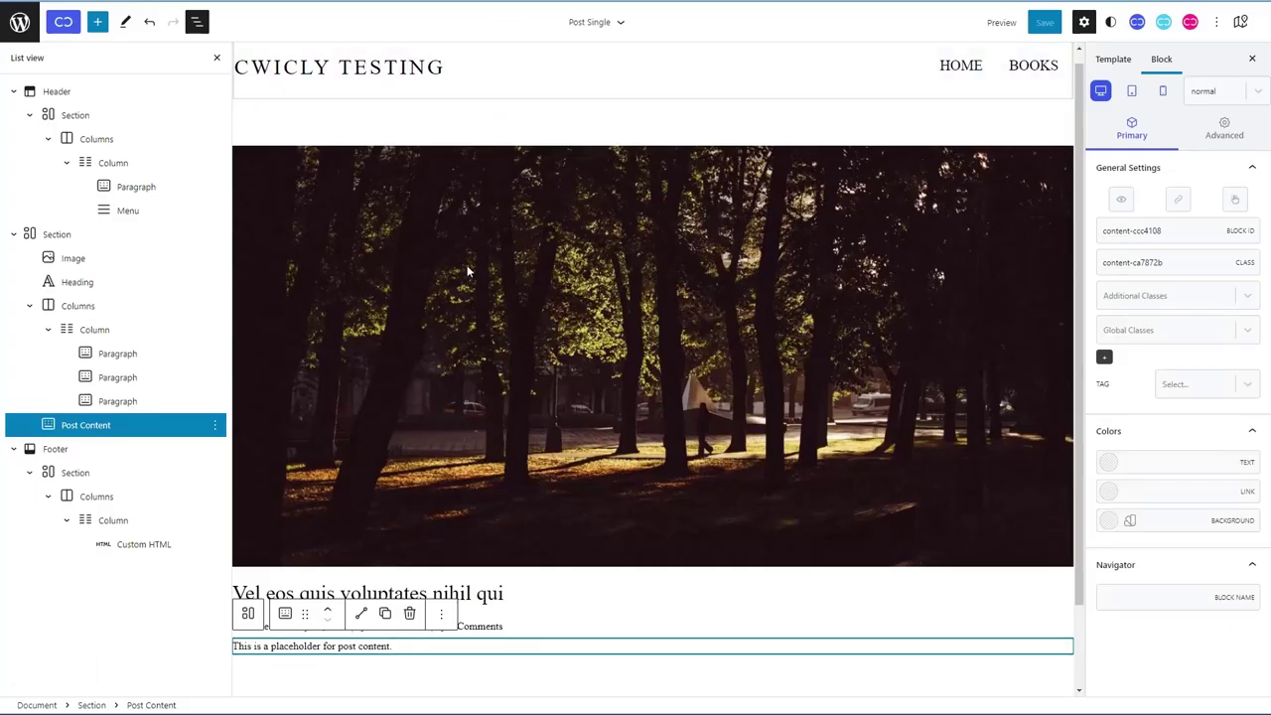
Step: Find the Post Author block with the block search "post me" and insert it between the author name and comments Paragraphs
click(396, 623)
click(117, 378)
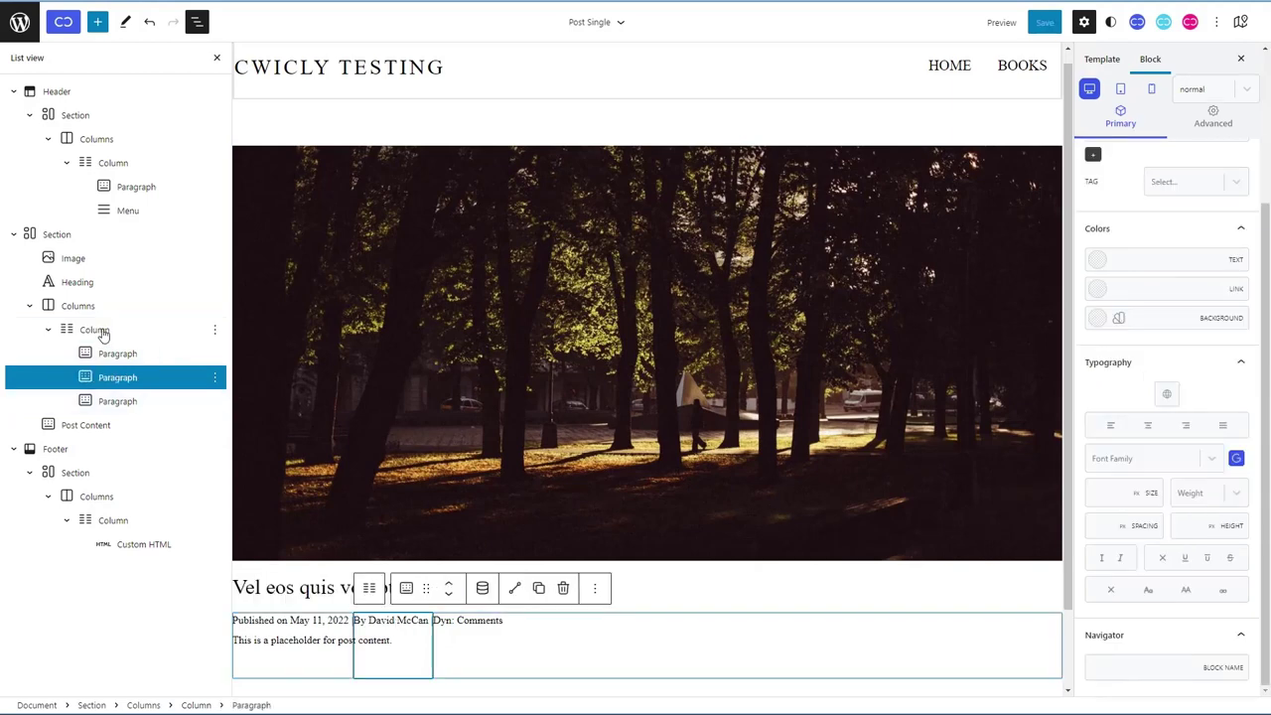
click(165, 329)
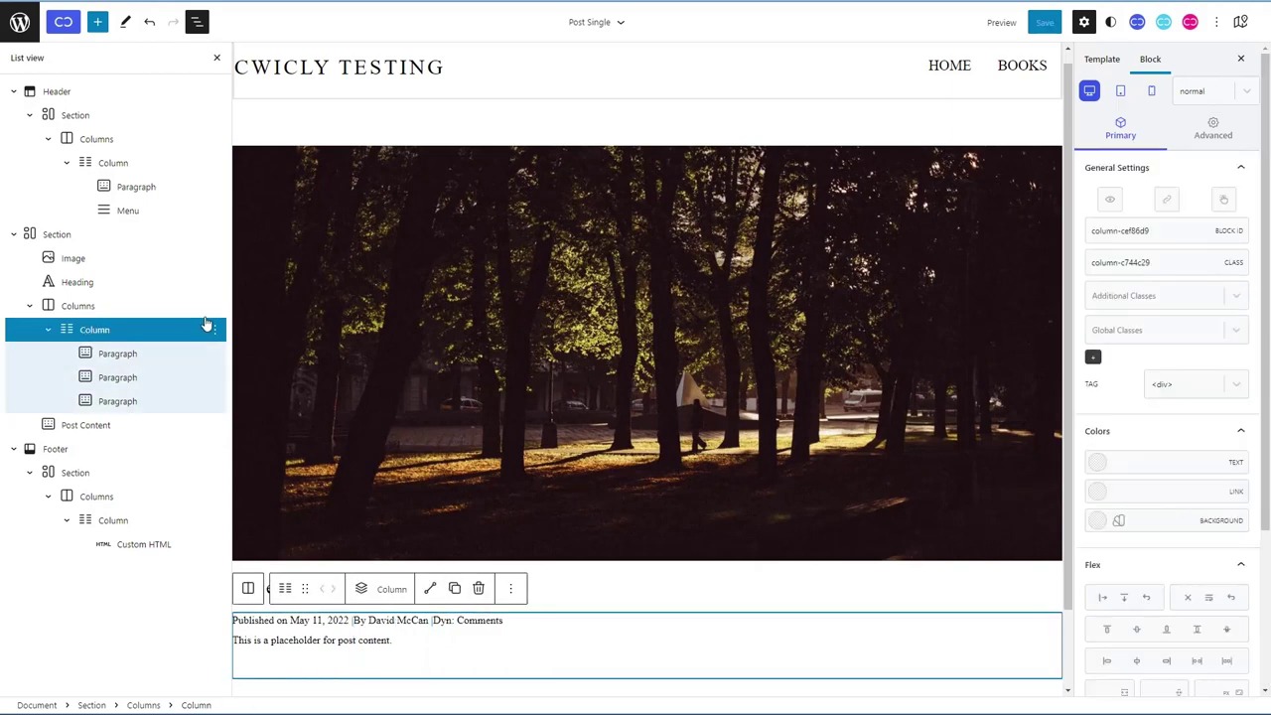
click(594, 608)
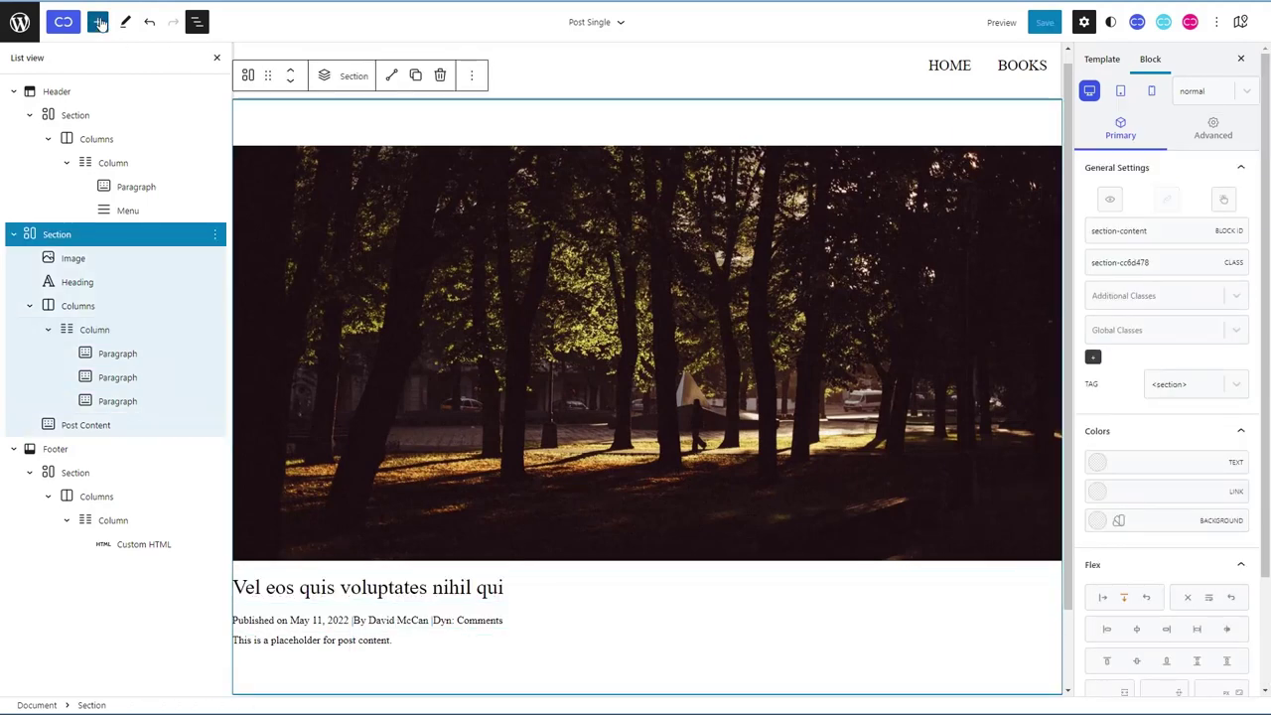
click(97, 21)
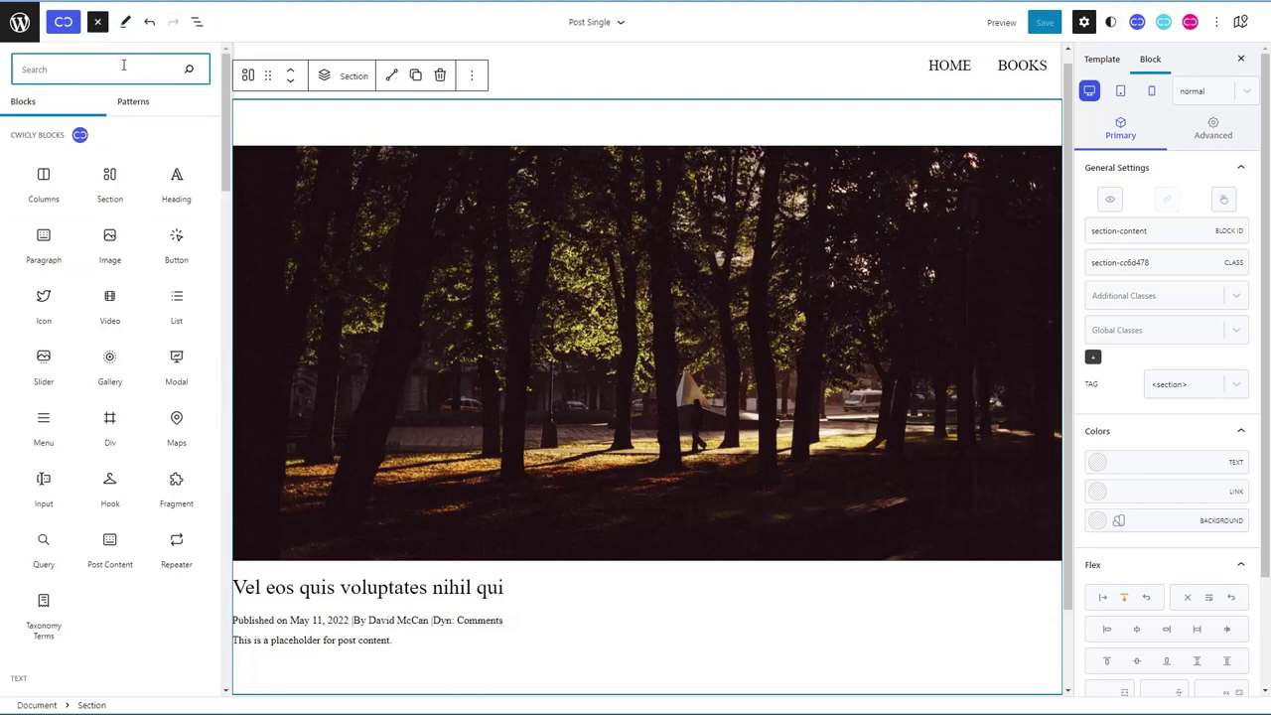
text(pos)
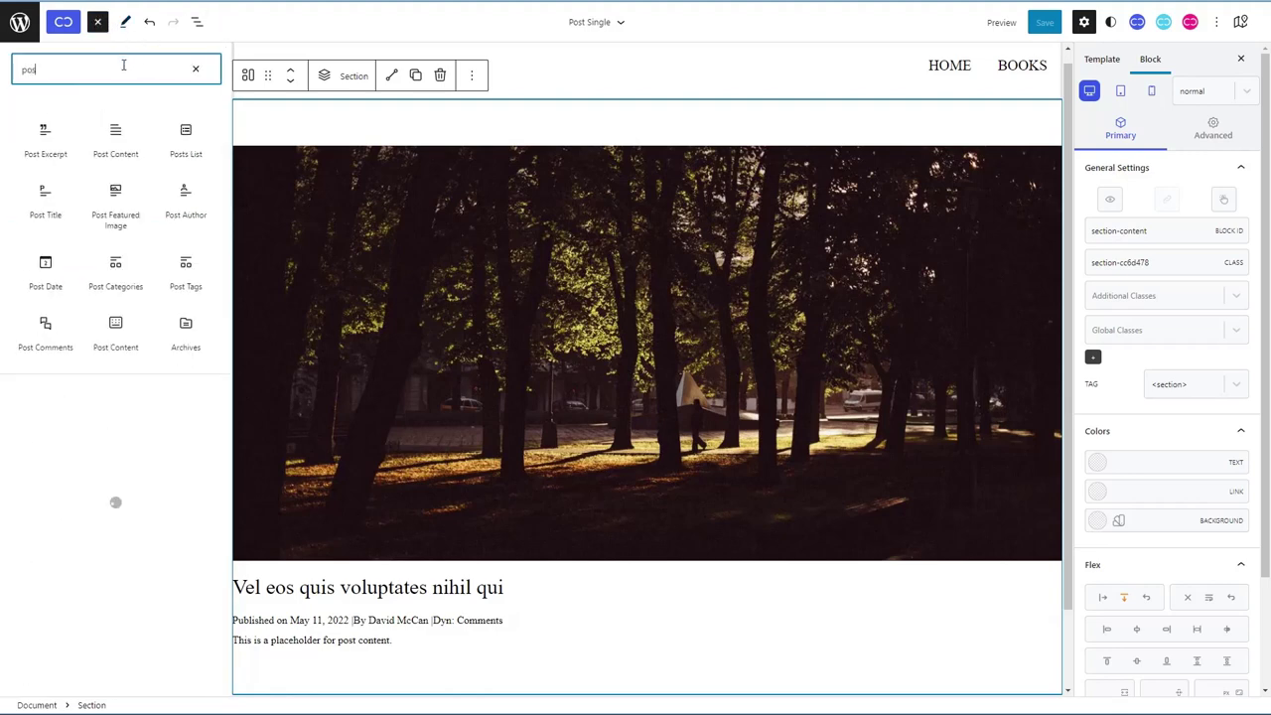
text(t me)
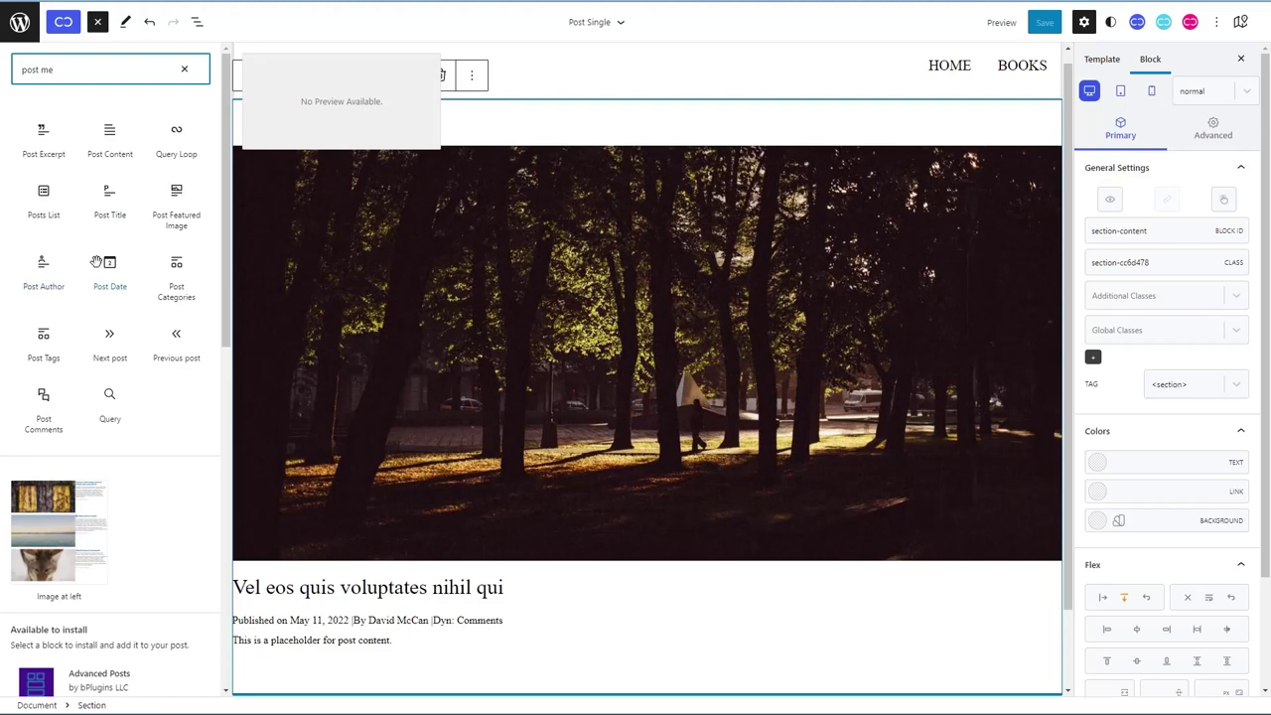
drag(45, 270, 403, 618)
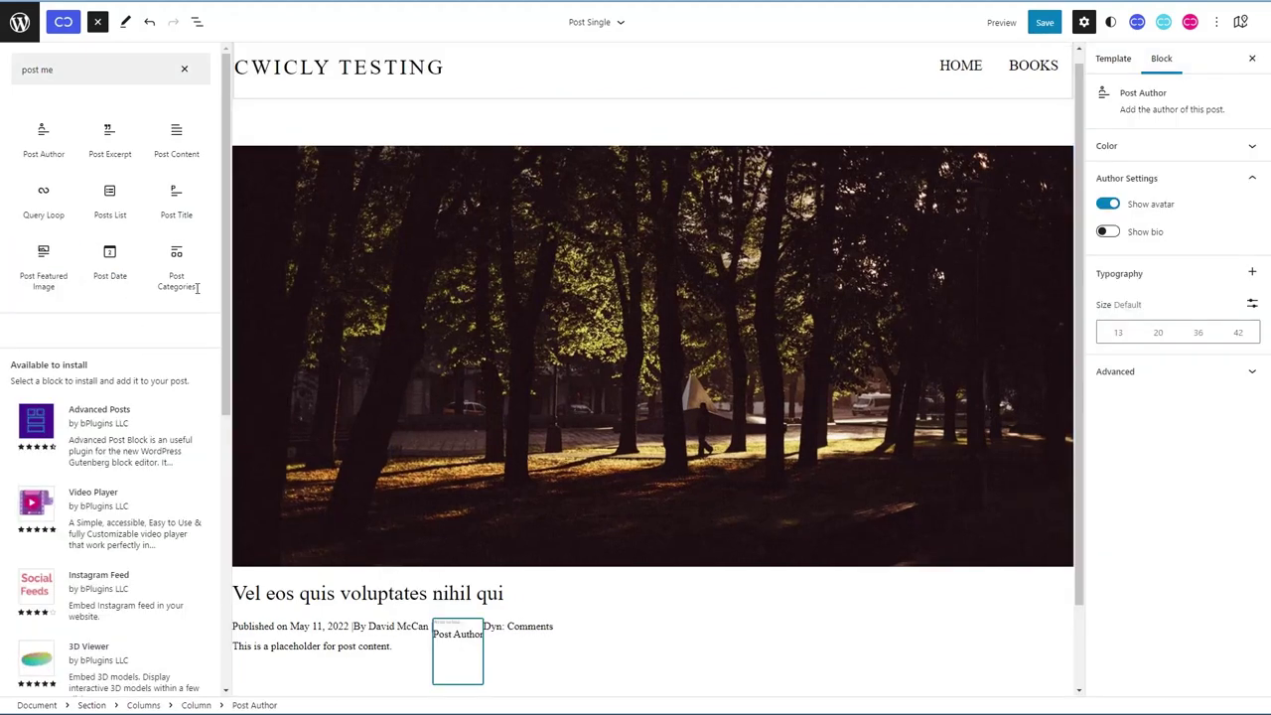
drag(110, 261, 510, 638)
drag(448, 575, 452, 581)
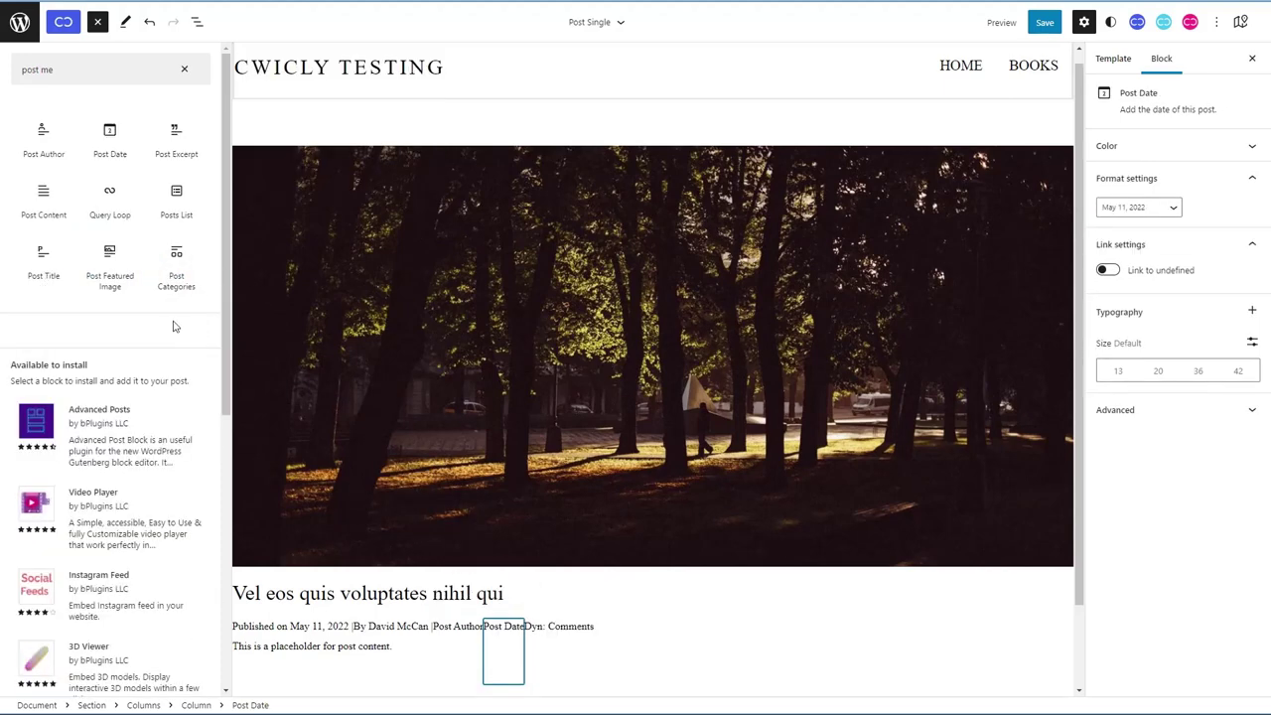
drag(44, 385, 514, 640)
click(184, 68)
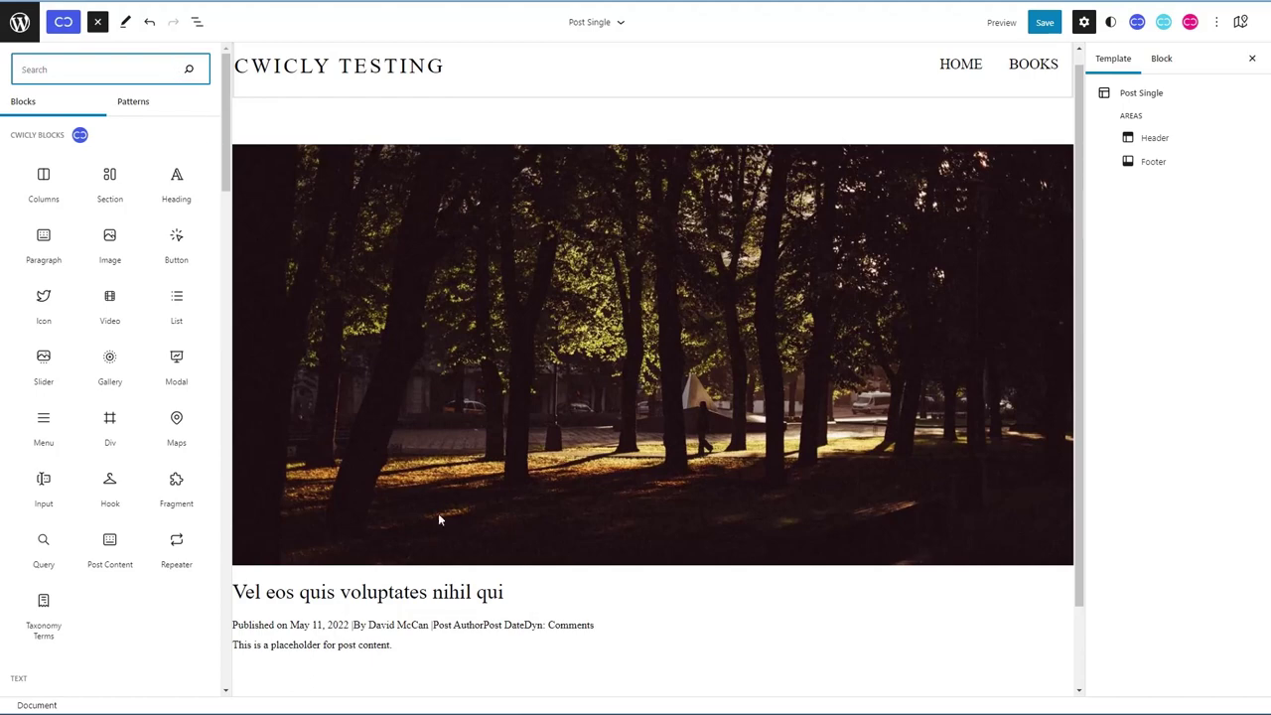
click(200, 27)
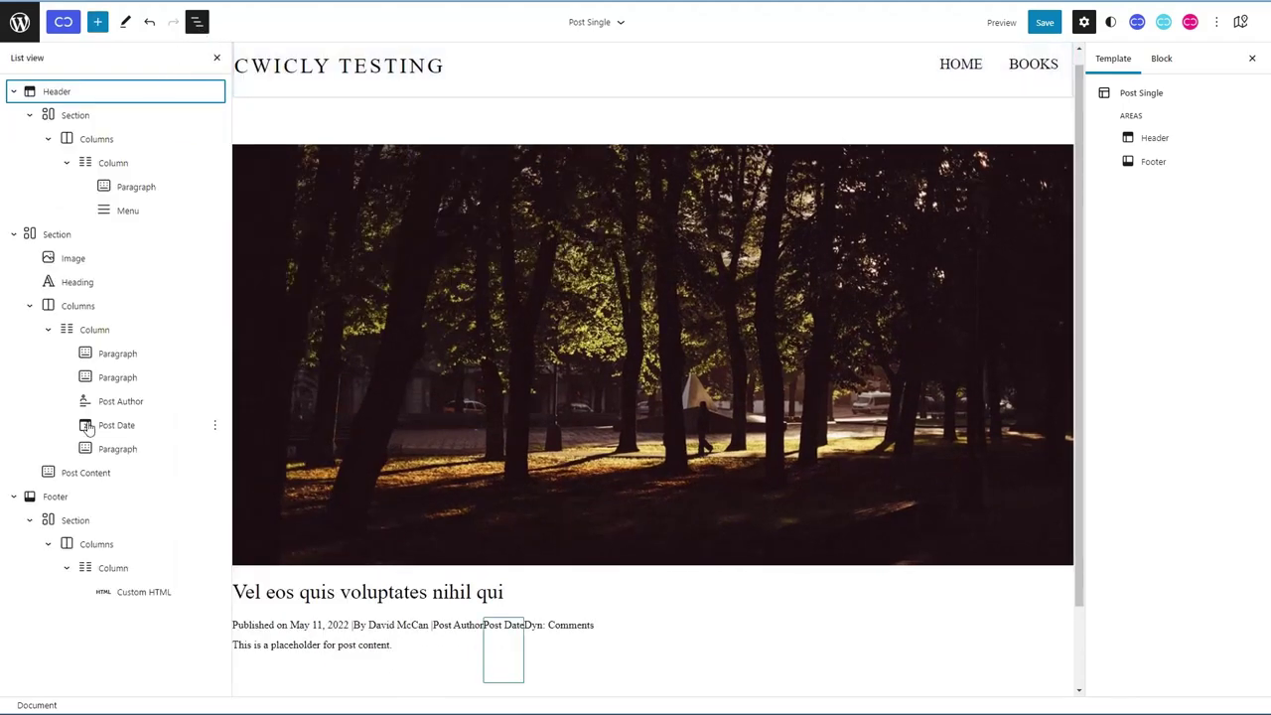
click(87, 427)
drag(88, 427, 94, 363)
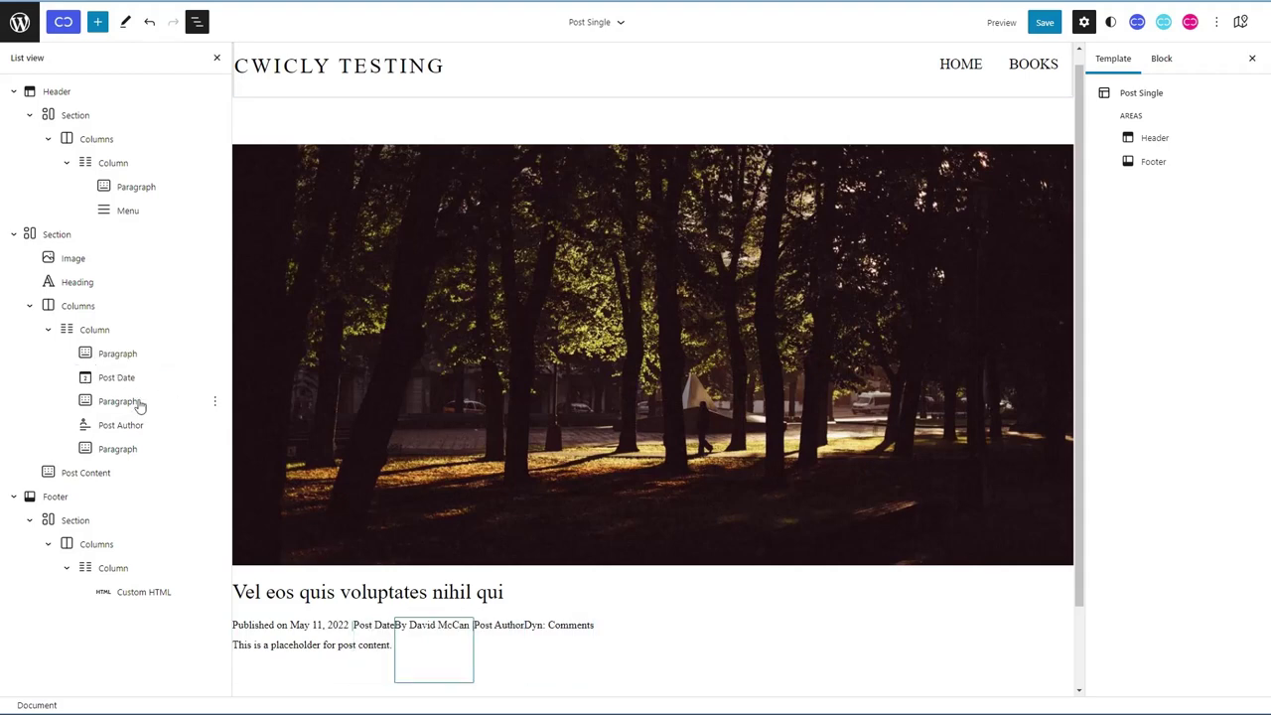
click(199, 382)
click(214, 377)
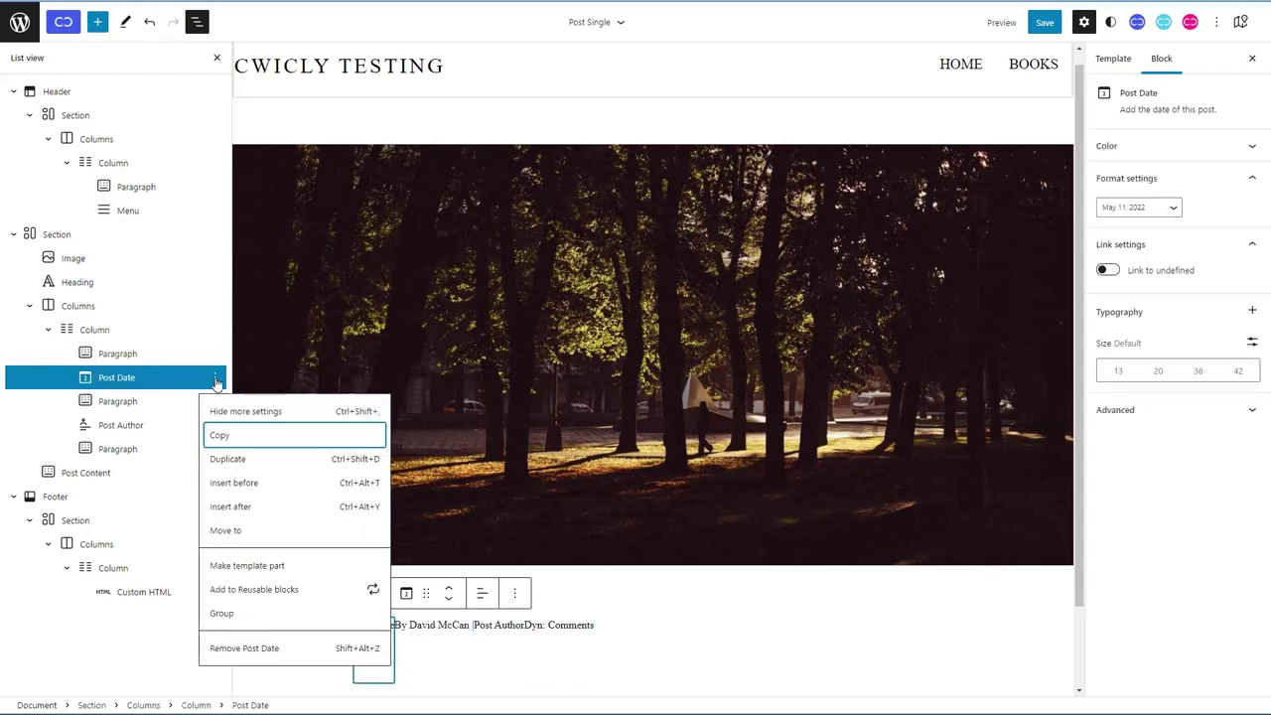
click(249, 646)
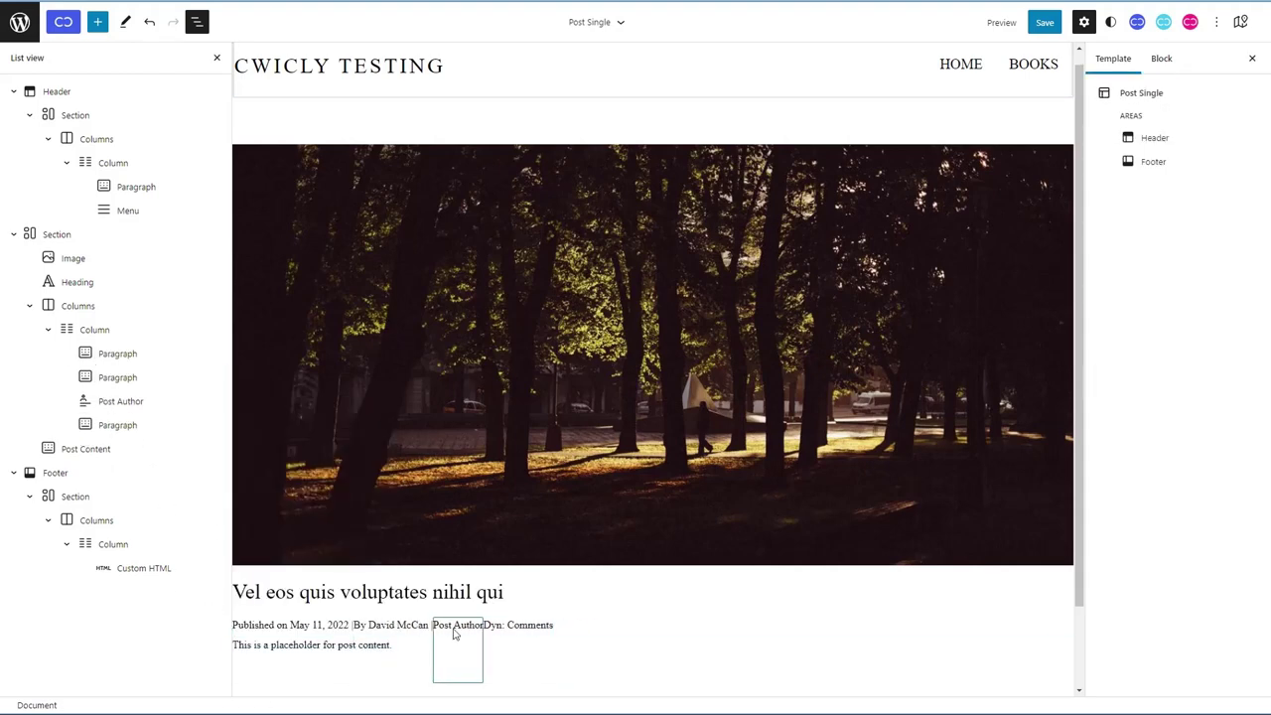
Step: Unset the dynamic content source of the Paragraph that shows the author name
click(455, 633)
click(398, 626)
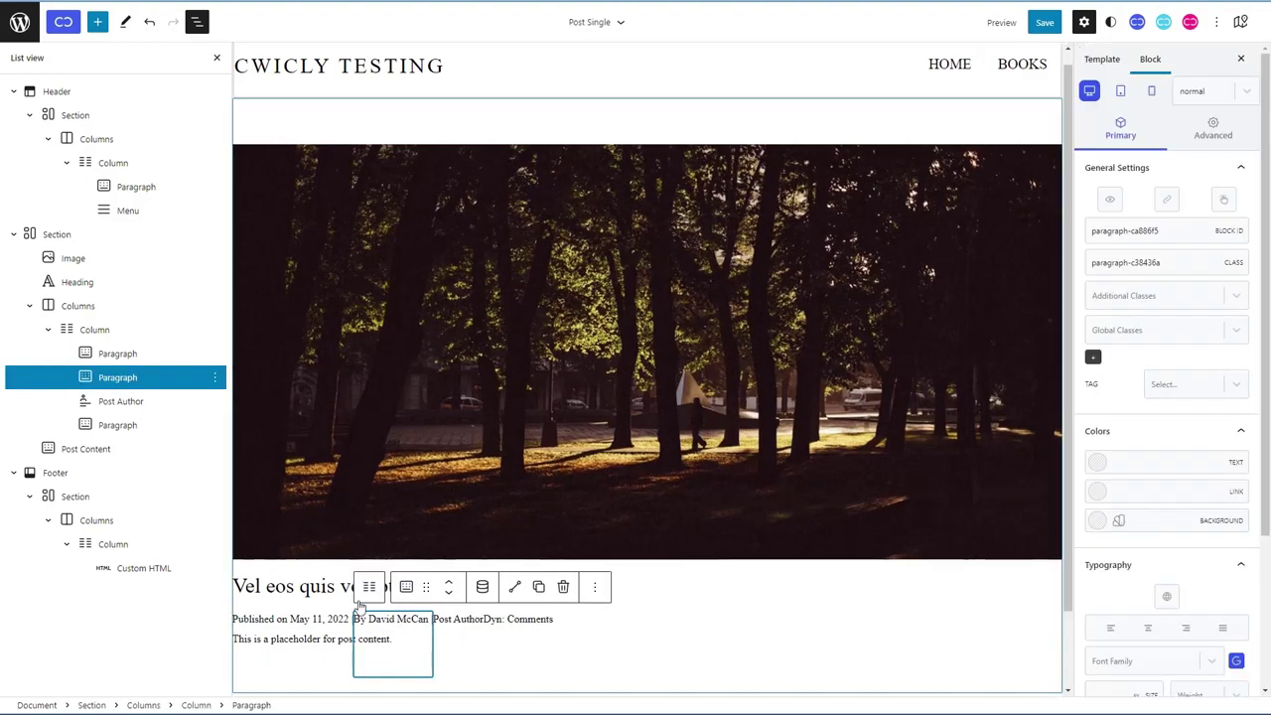
click(483, 588)
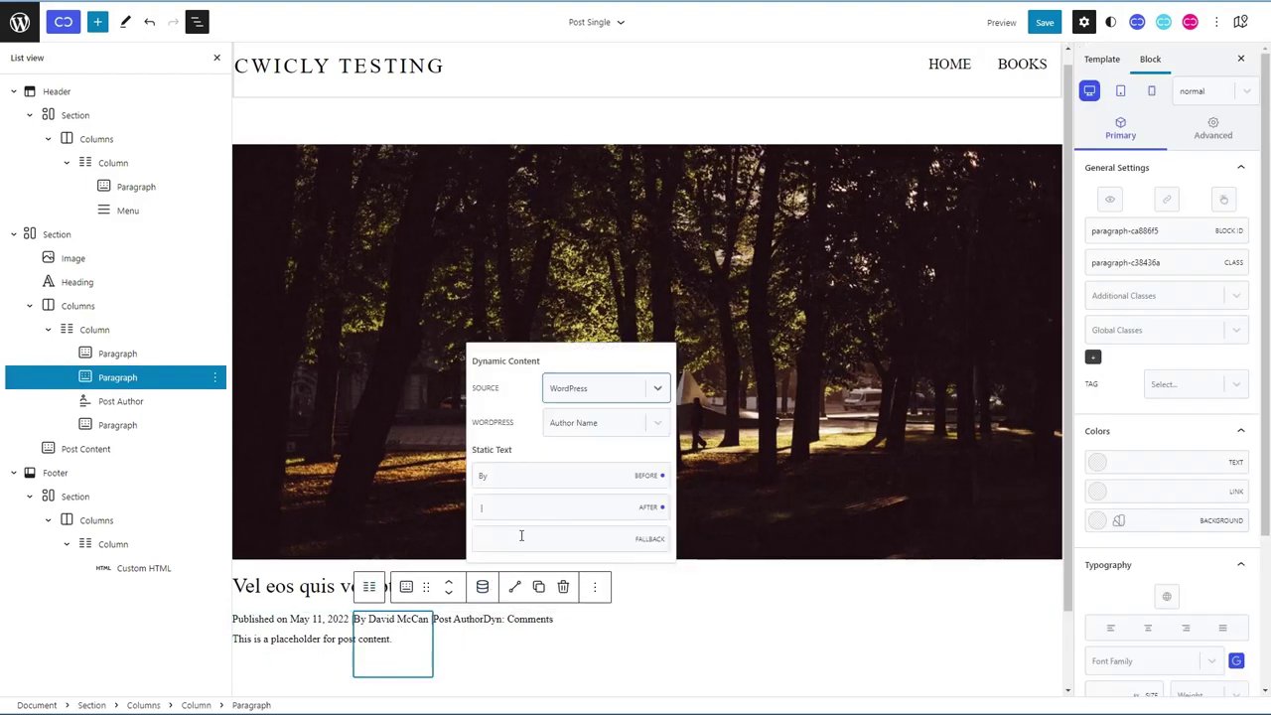
click(659, 388)
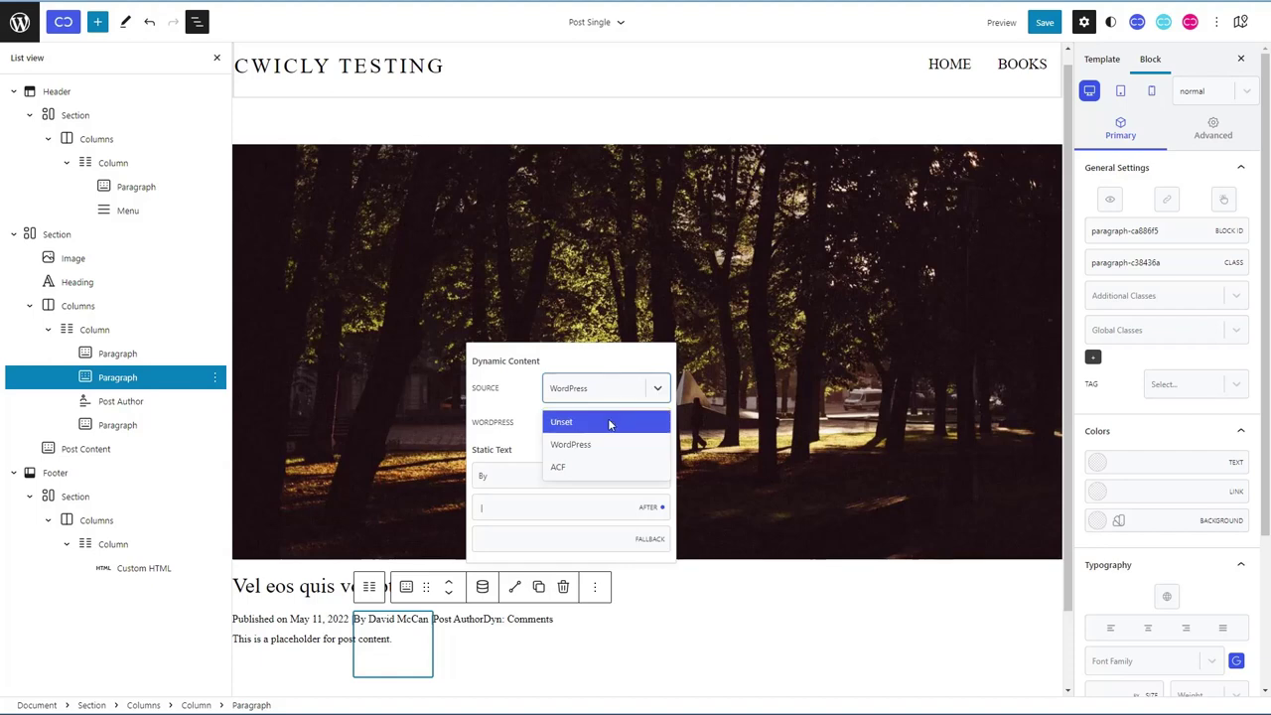
click(604, 423)
Step: Enter "By" as the text of the Paragraph in front of the Post Author block and save the template
click(390, 619)
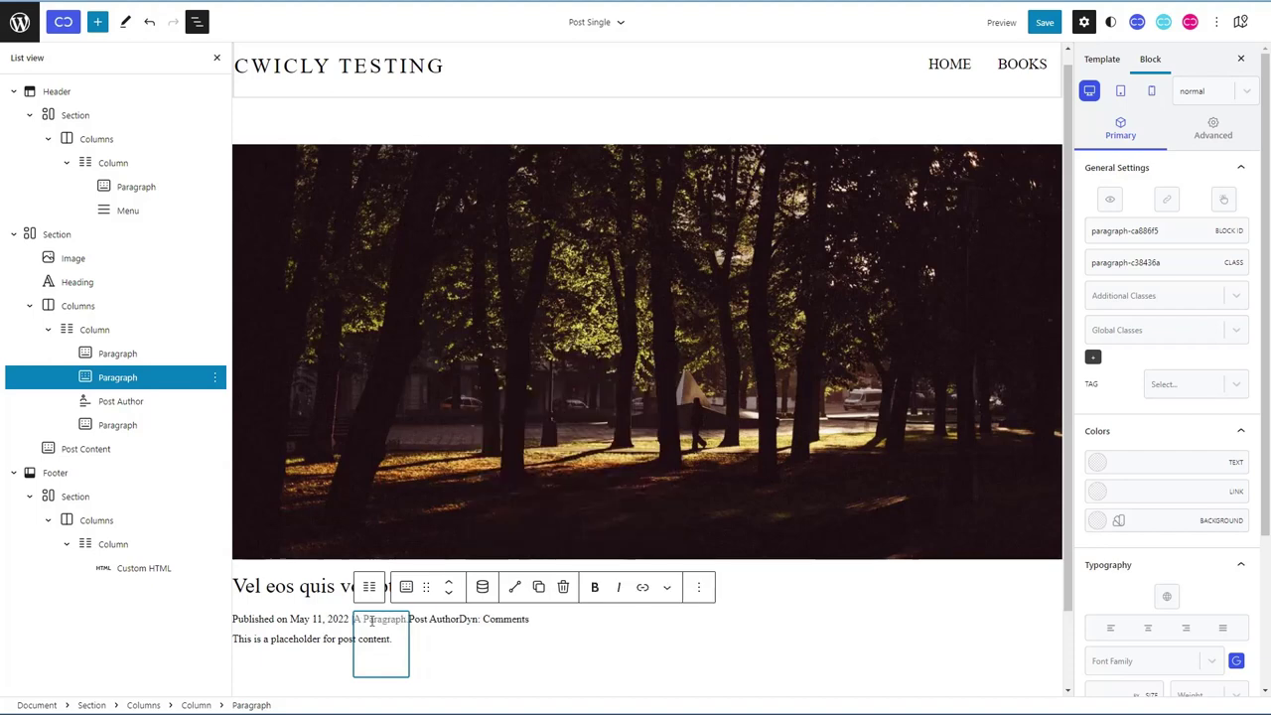
text(By)
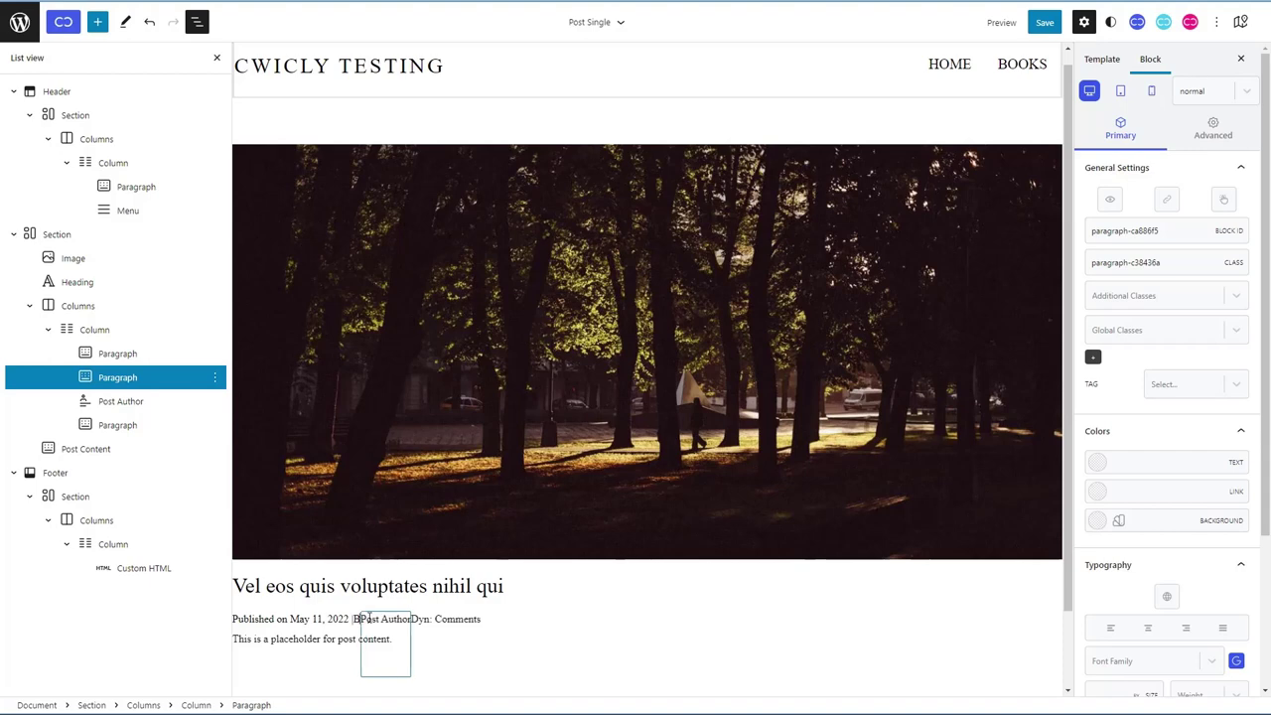
key(BackSpace)
key(BackSpace)
text(By)
click(468, 618)
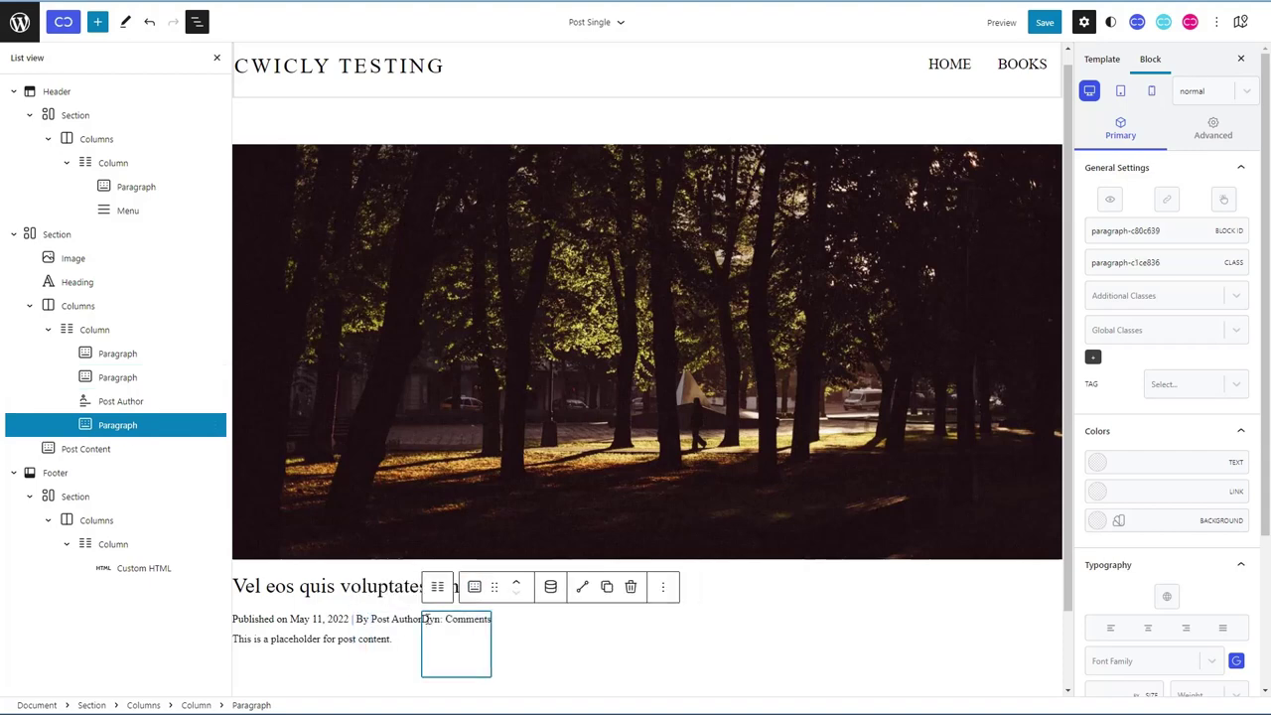
click(1045, 23)
click(1178, 22)
Step: Turn off the avatar of the Post Author block and save the Post Single template
click(395, 622)
click(1103, 254)
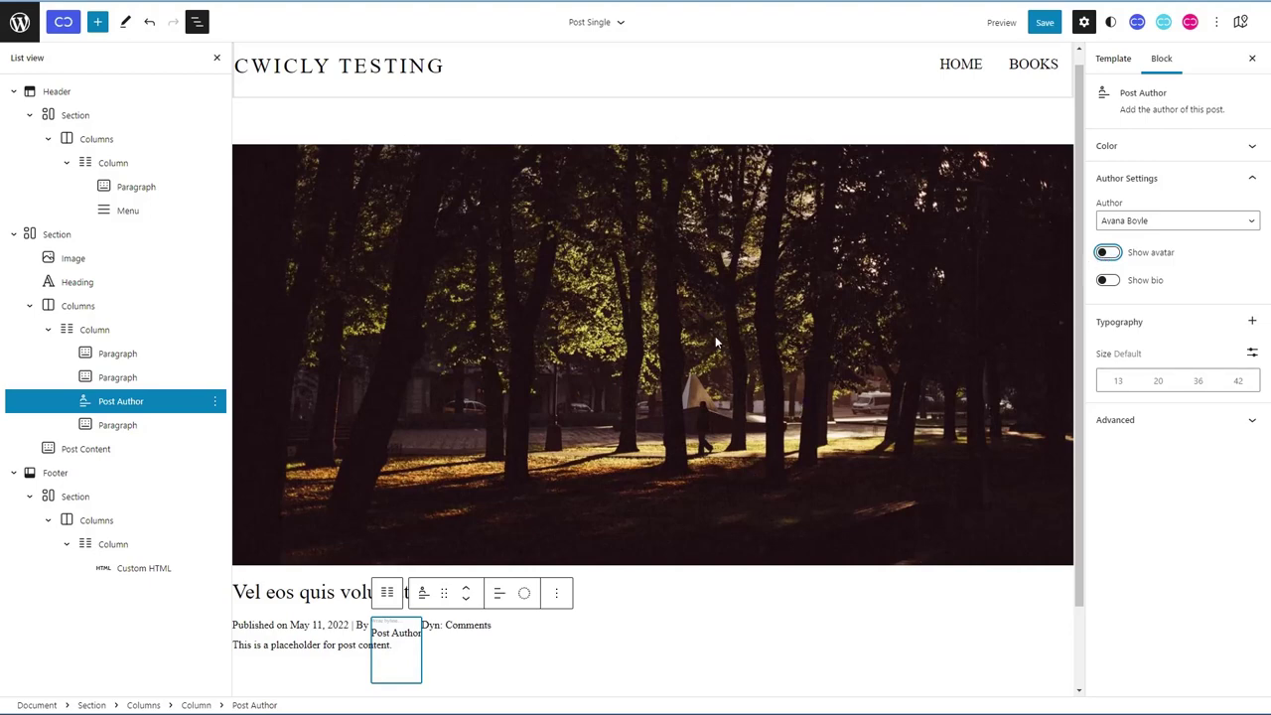
click(363, 623)
click(1044, 22)
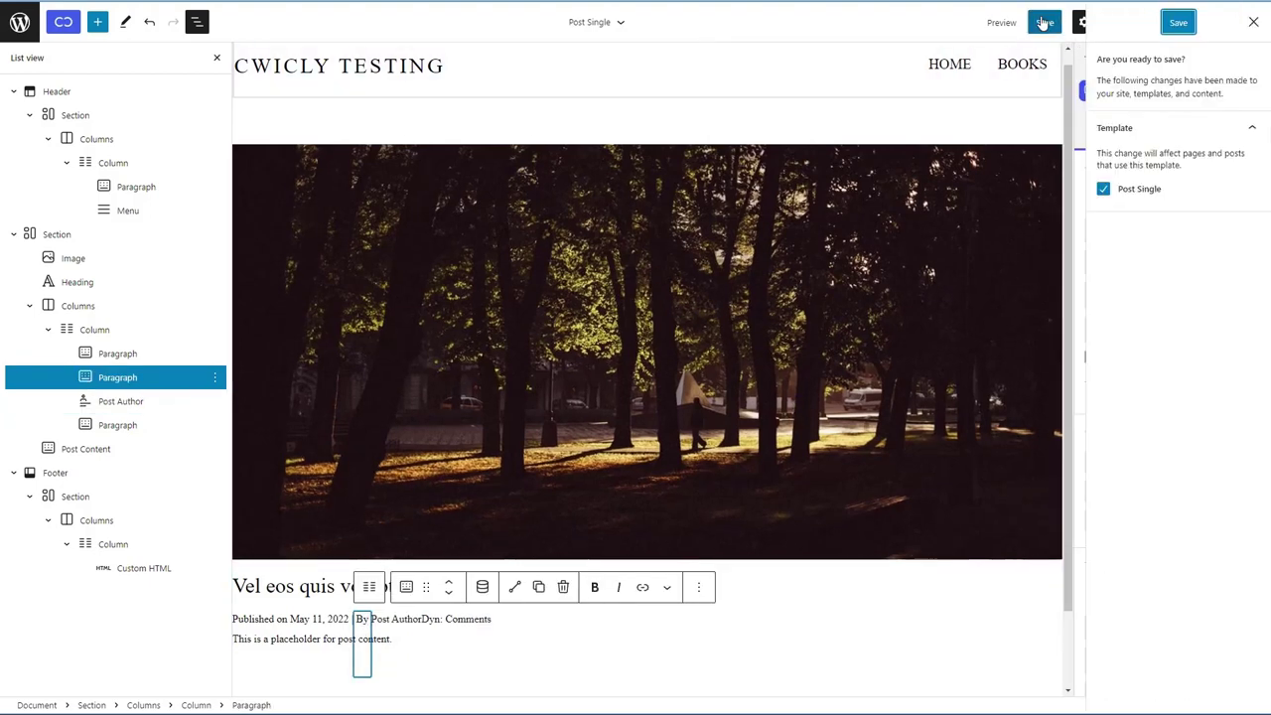
click(1178, 20)
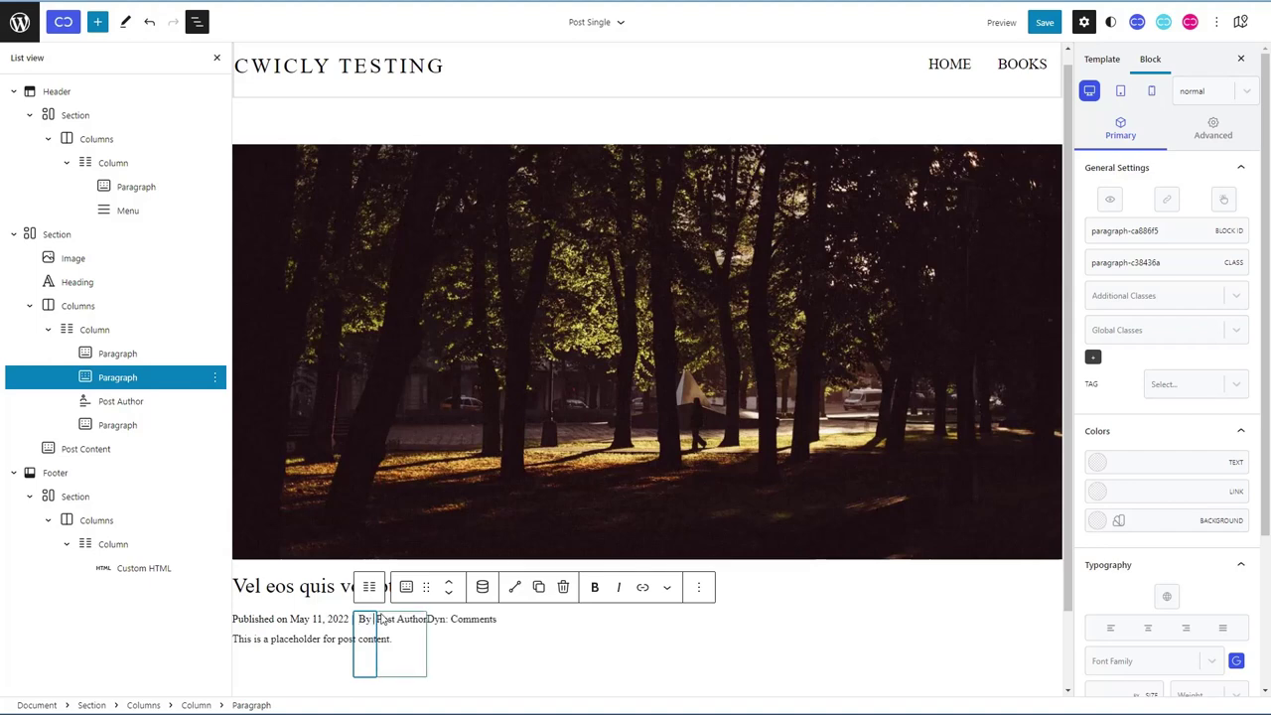
Step: Set the comments Paragraph's static text before the dynamic value to "| Comments" and save the template
click(448, 619)
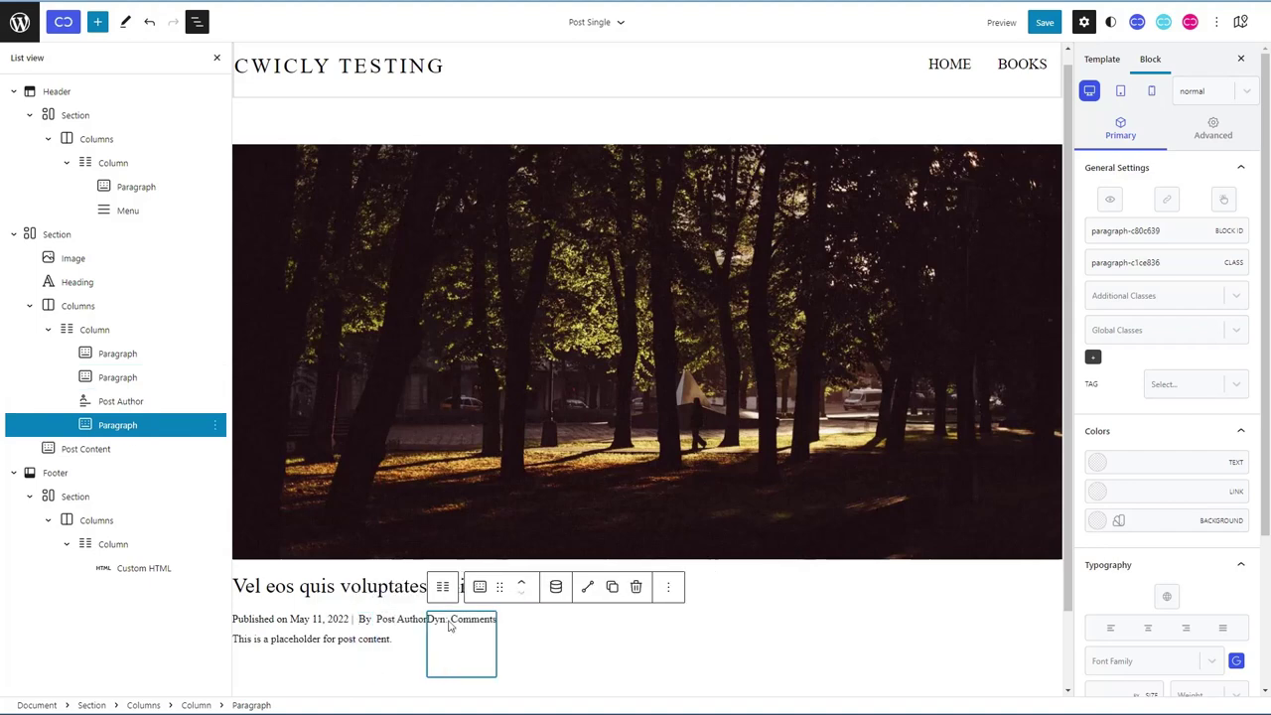
click(556, 587)
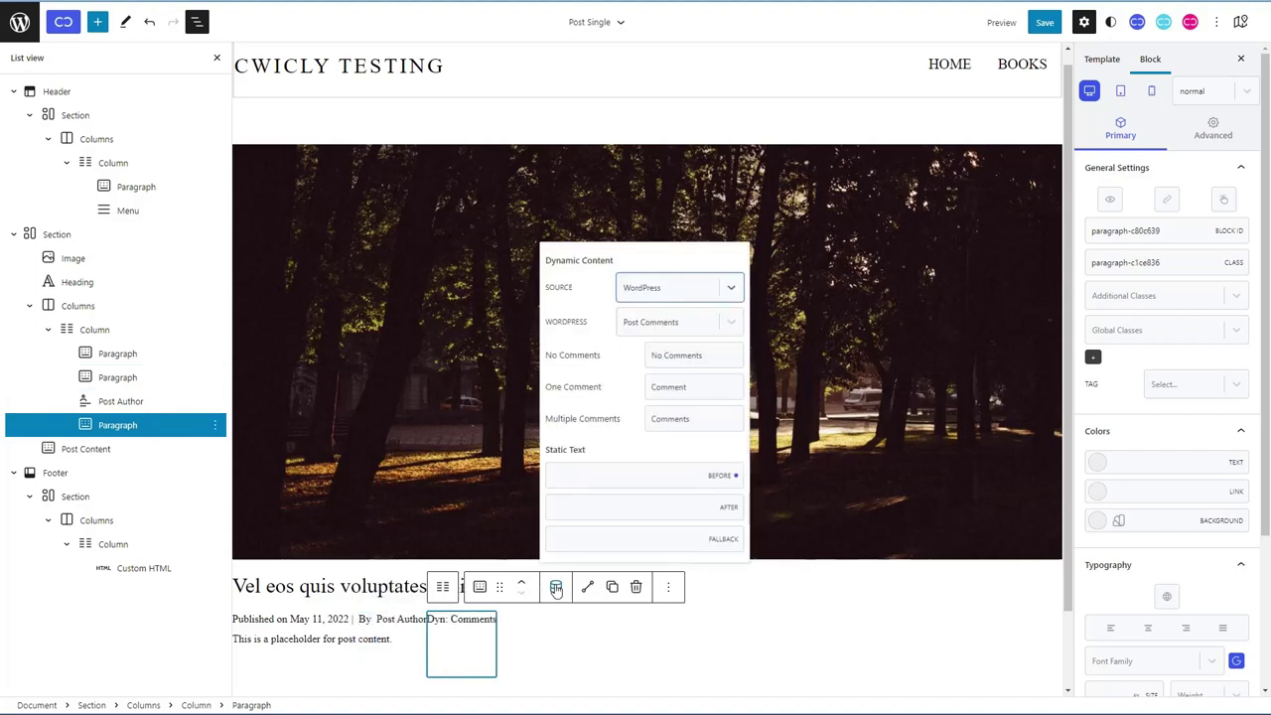
click(604, 475)
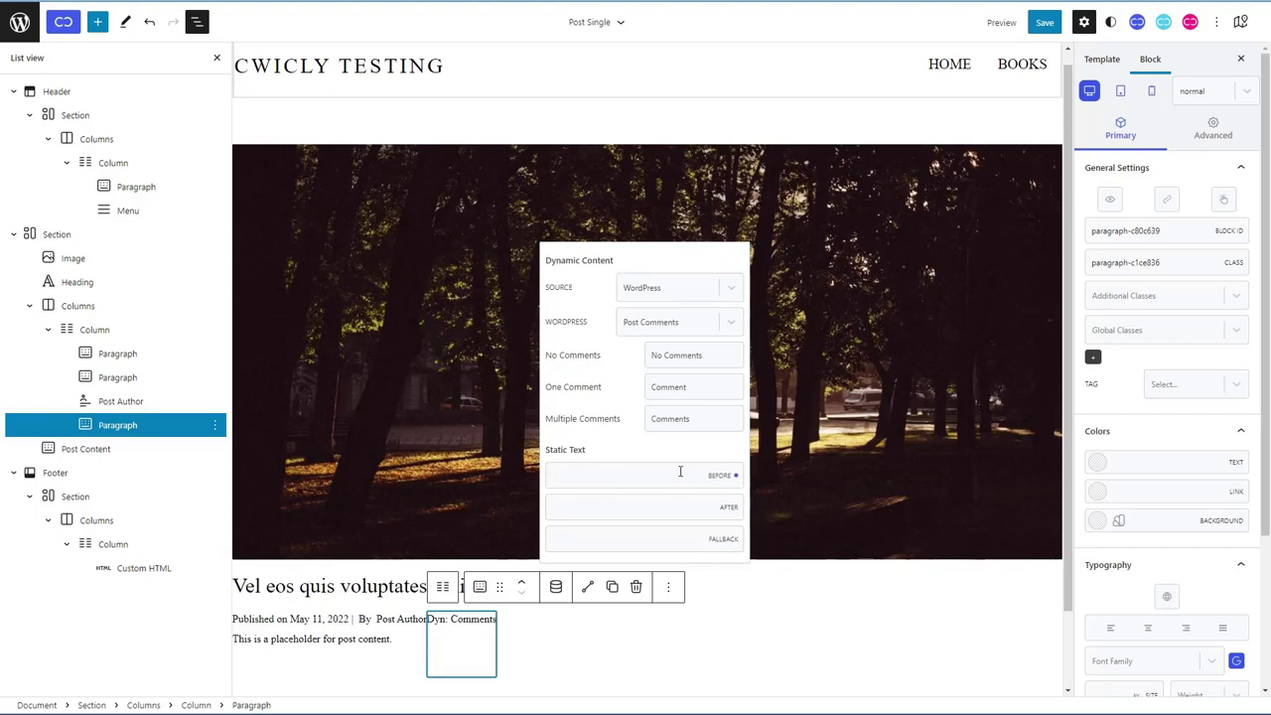
text(Numb)
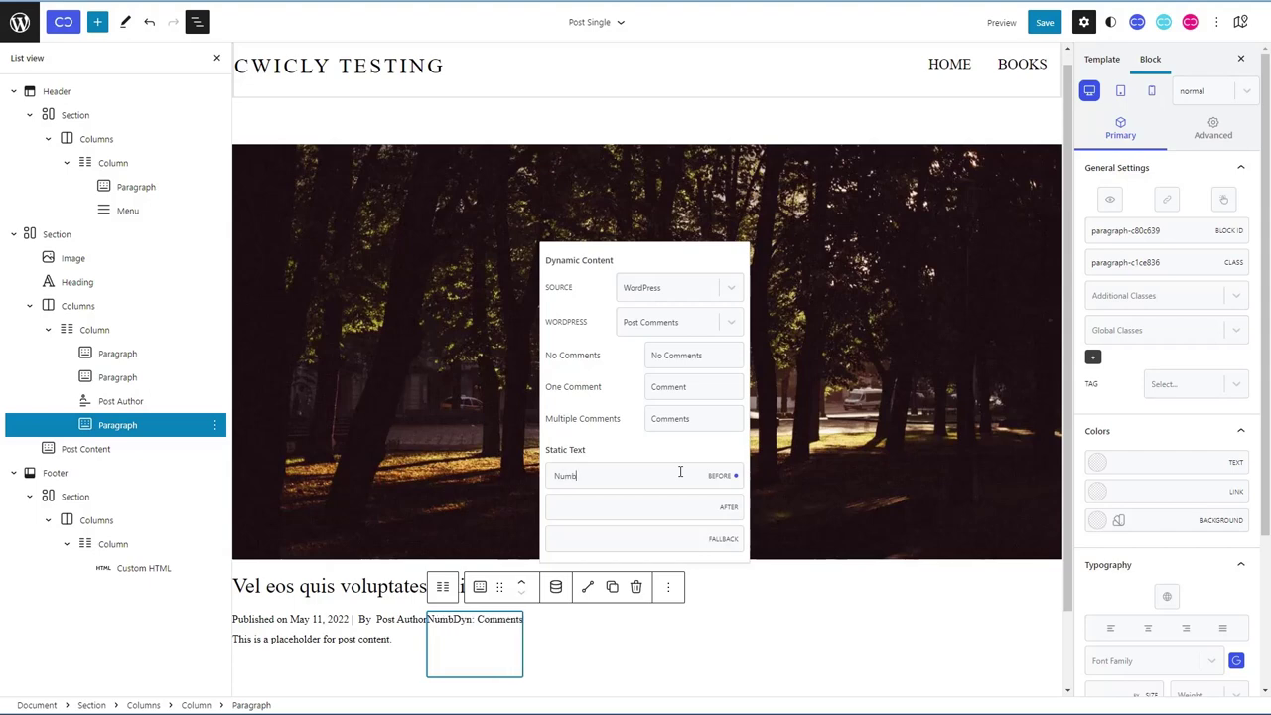
text(er of)
key(BackSpace)
key(BackSpace)
key(BackSpace)
key(BackSpace)
key(BackSpace)
key(BackSpace)
key(BackSpace)
key(BackSpace)
key(BackSpace)
text(Comments)
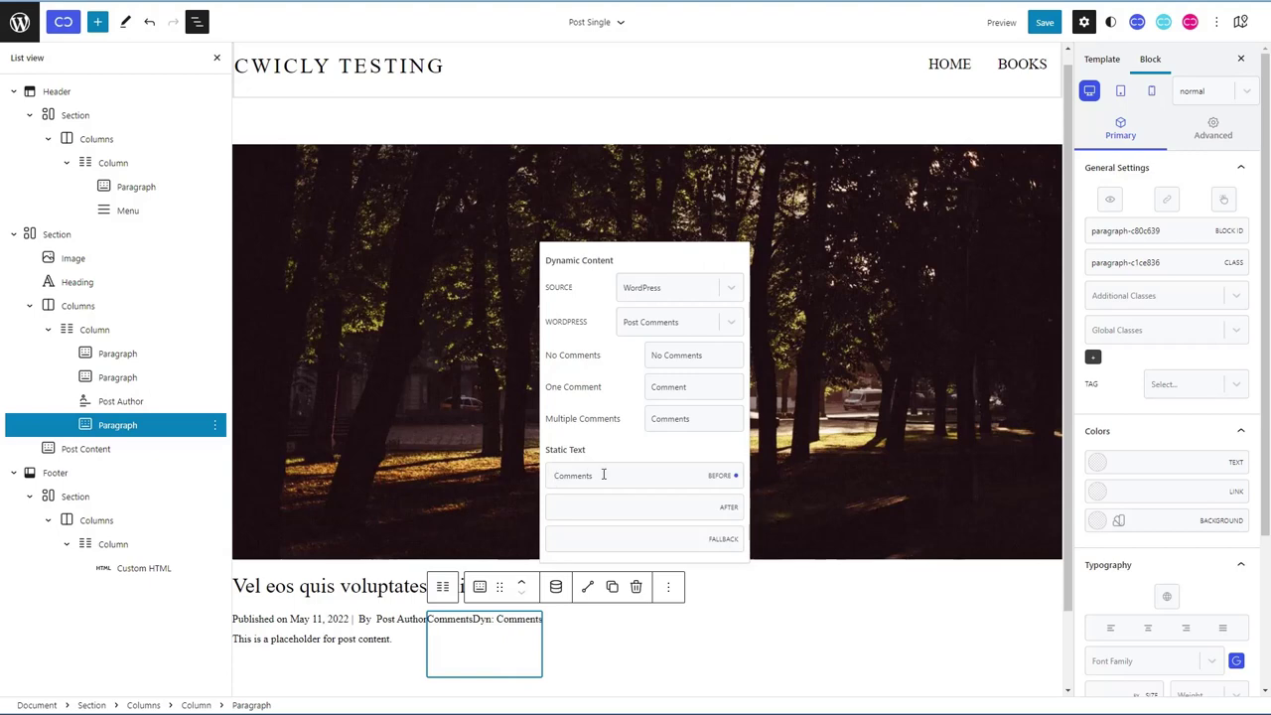
key(Home)
text(|)
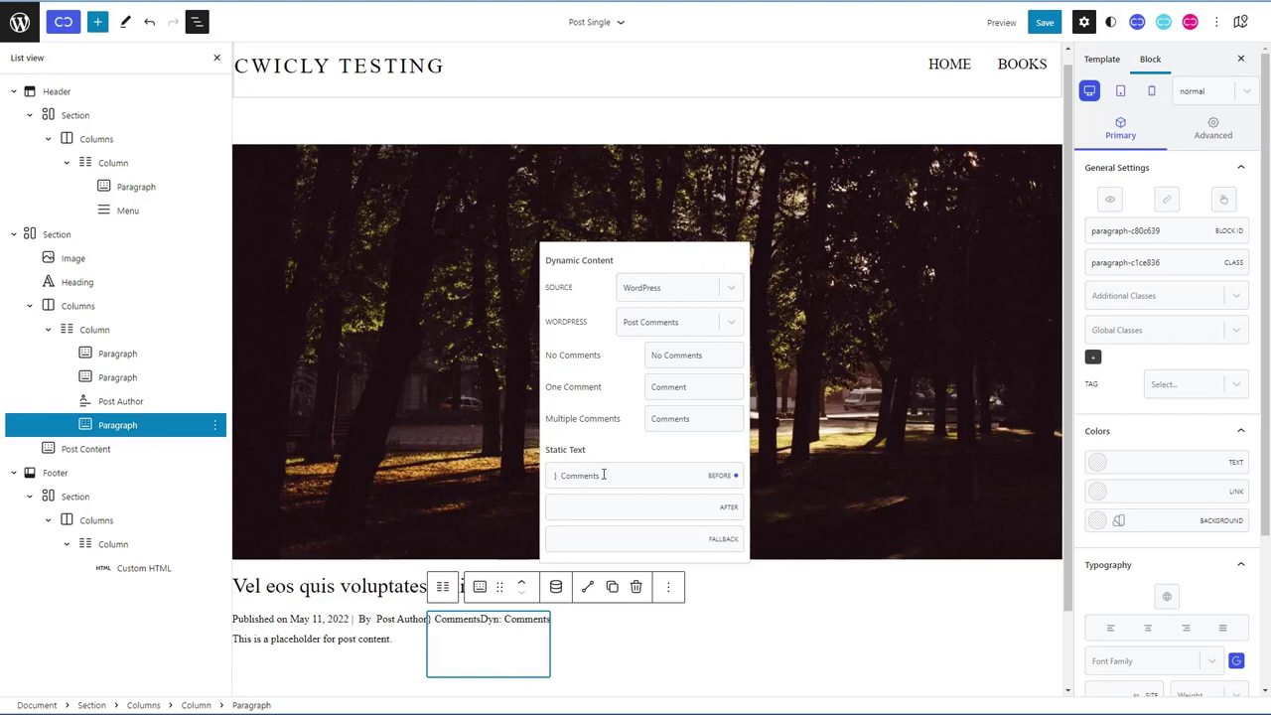
click(1047, 22)
click(1177, 22)
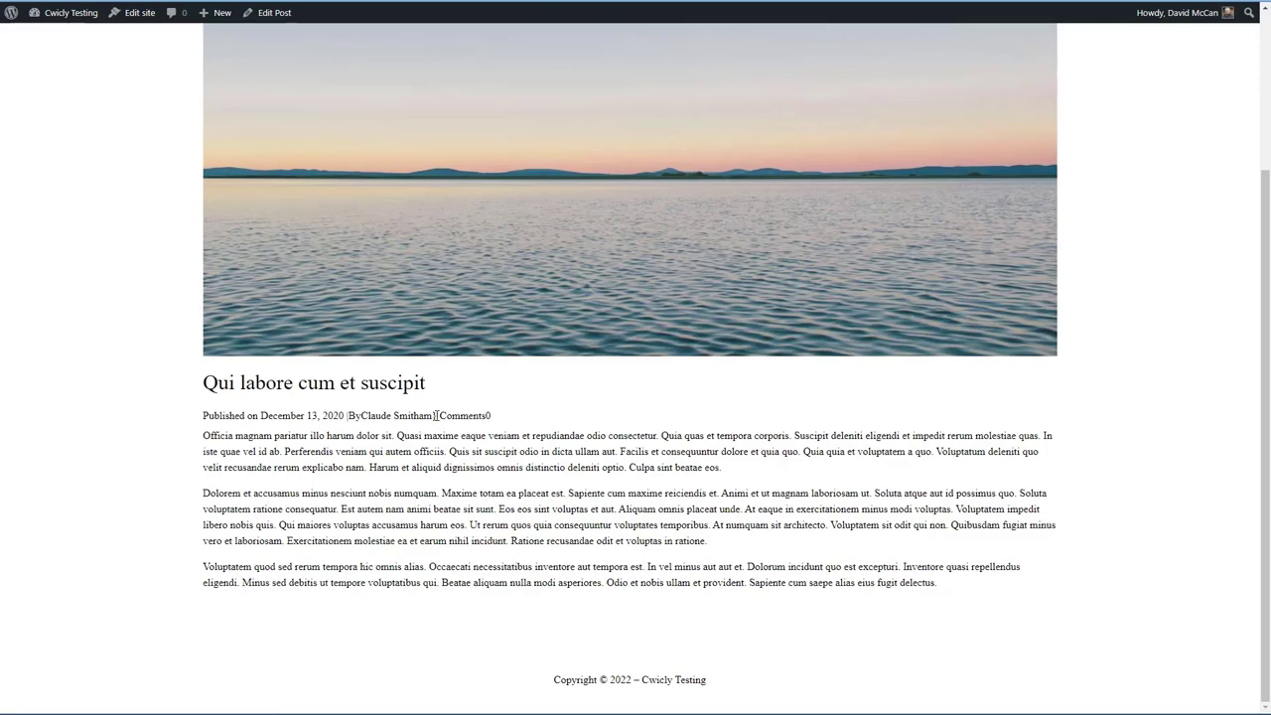
Step: Check the separator on the live post and retype it as "|" in the comments Paragraph's static text before the value
double_click(437, 417)
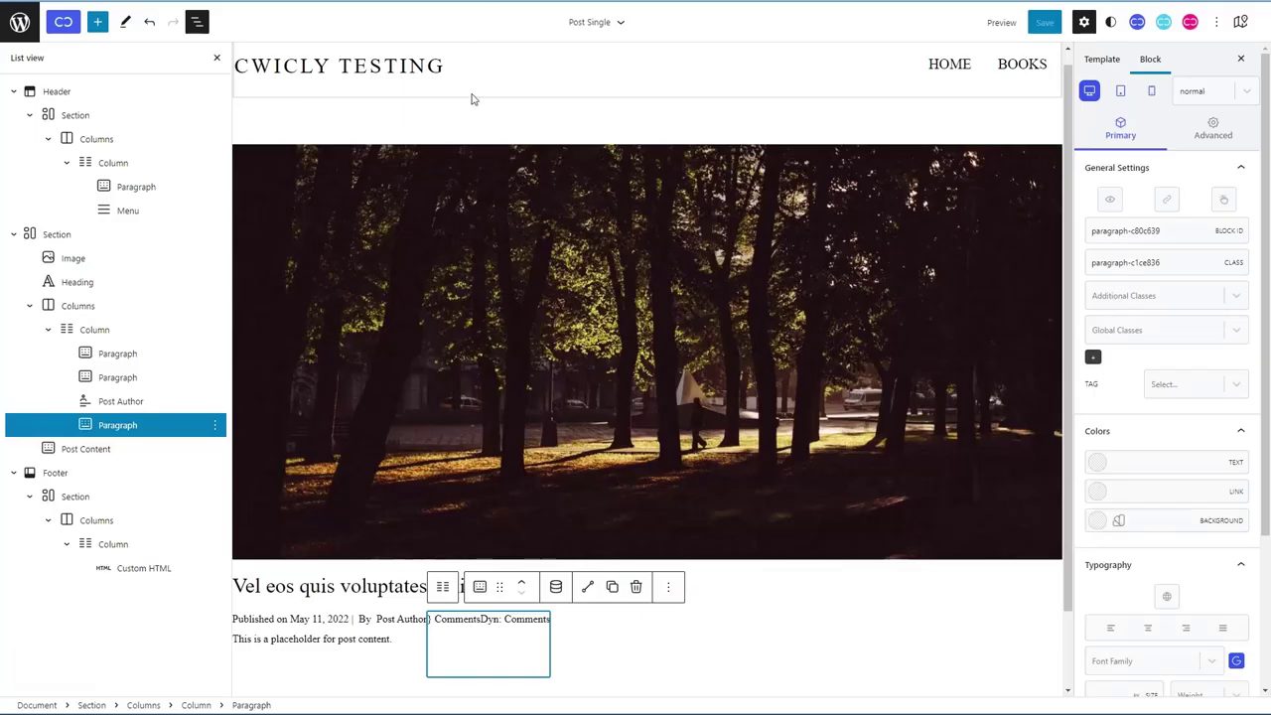
click(556, 586)
click(556, 475)
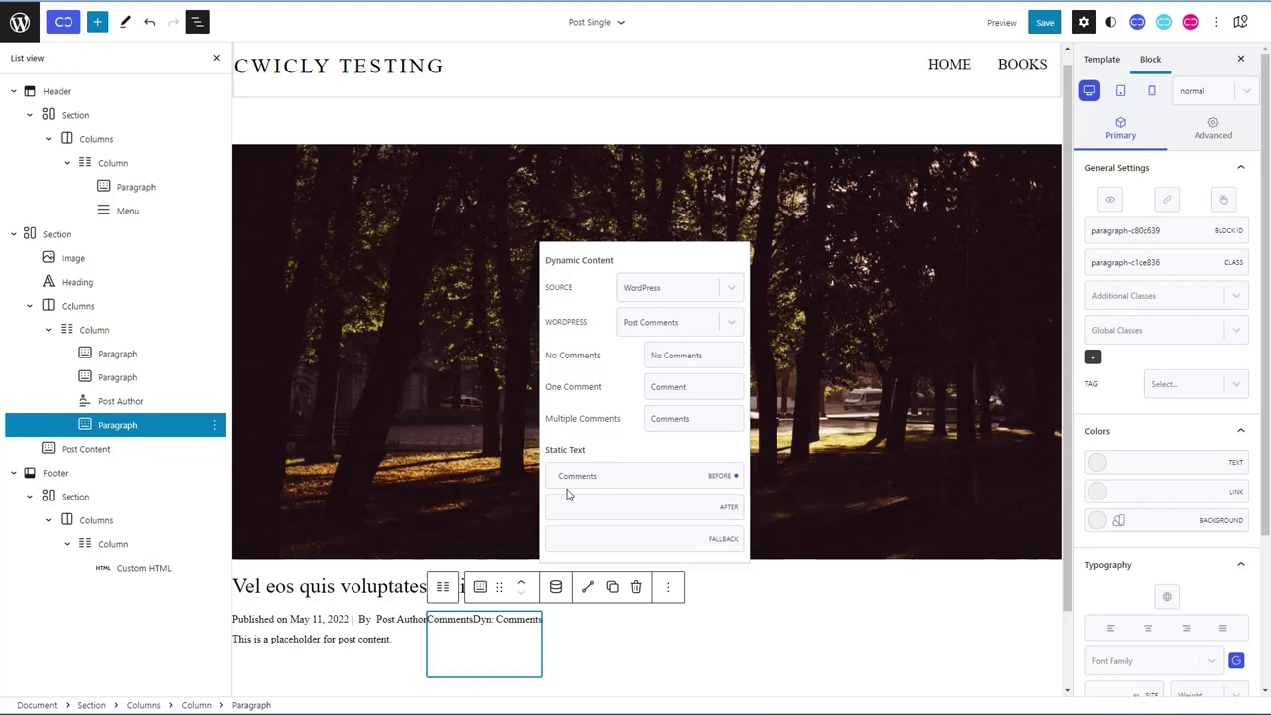
Step: Set the right padding of the "By" Paragraph to 5 px and save the Post Single template
click(368, 620)
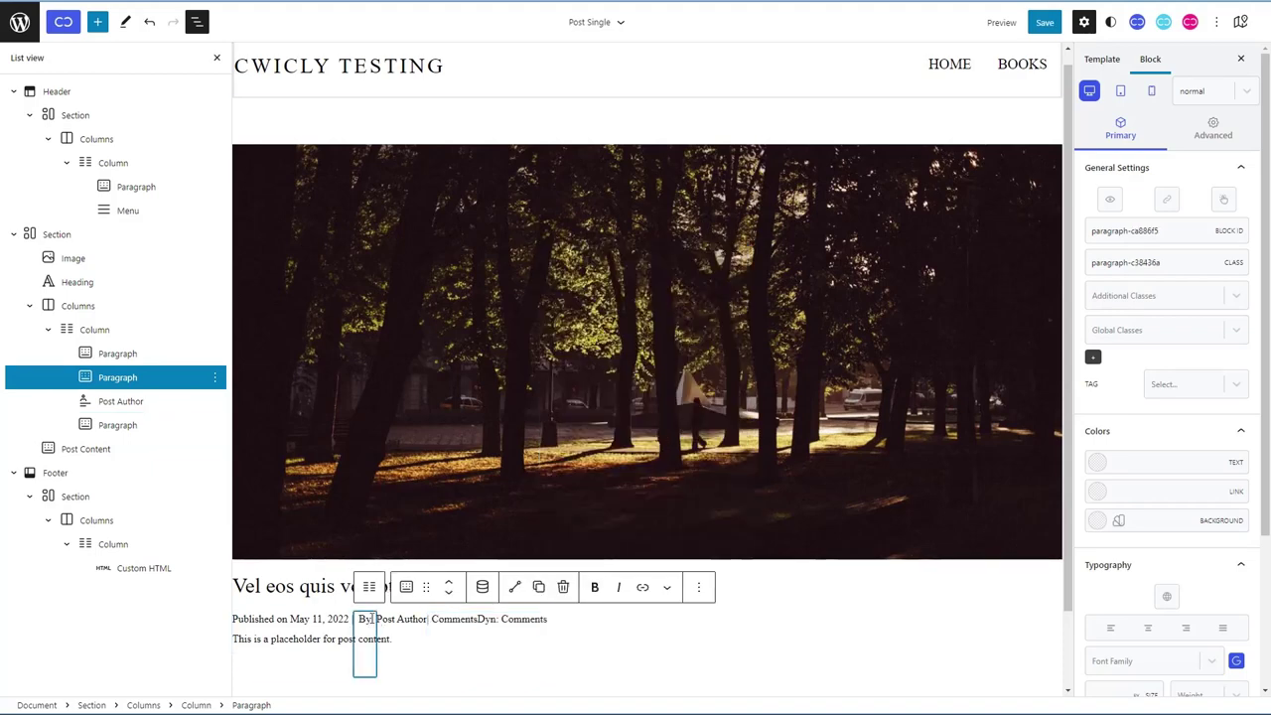
click(1213, 128)
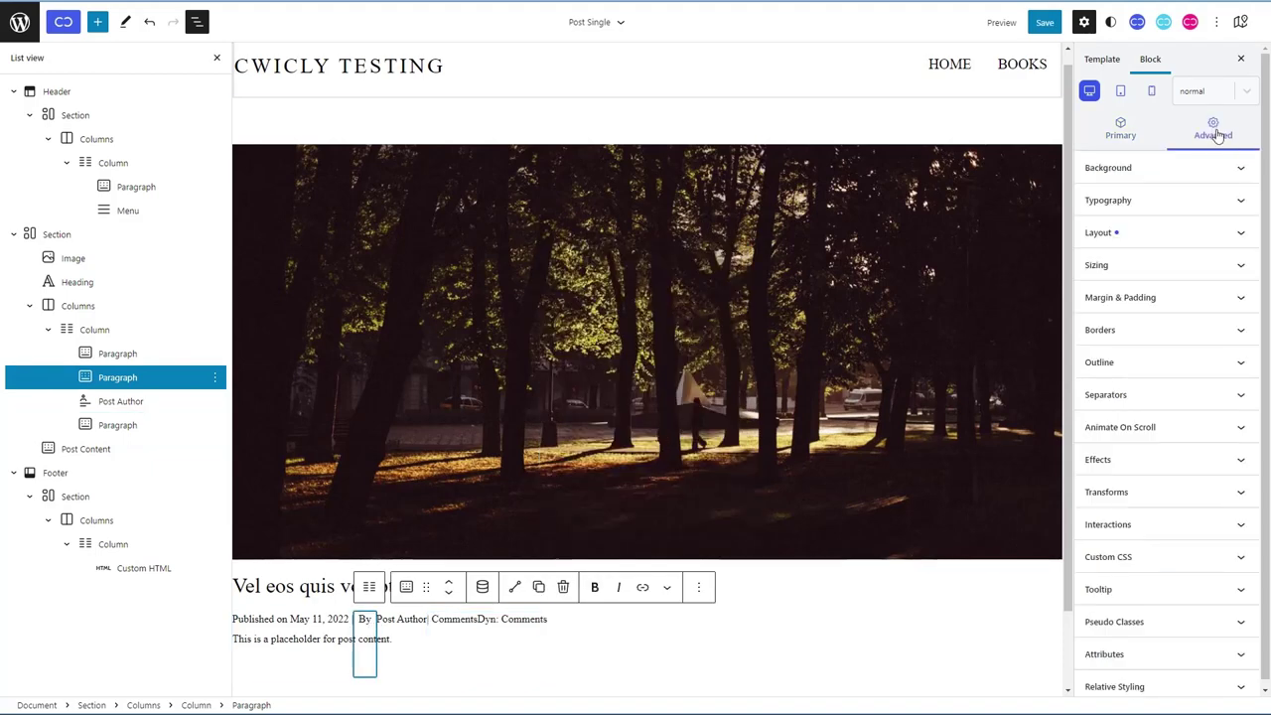
click(1202, 297)
click(1190, 380)
text(5)
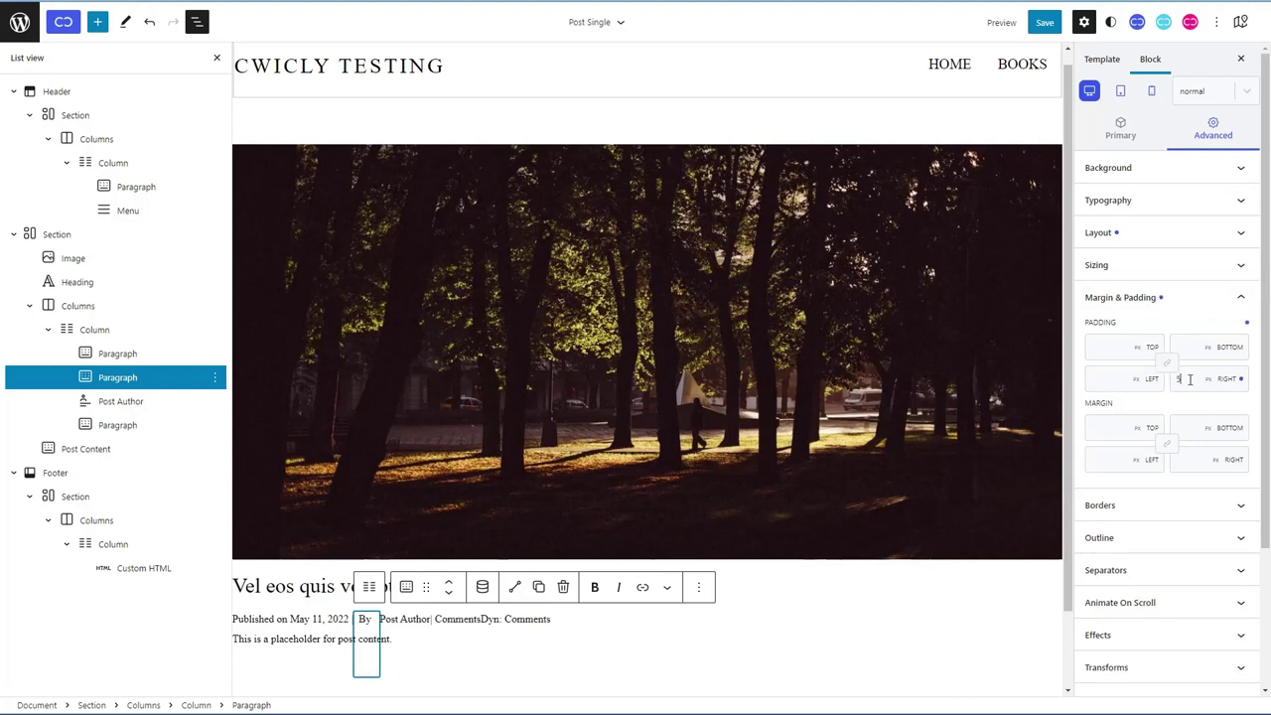
click(506, 626)
click(1045, 22)
click(1179, 22)
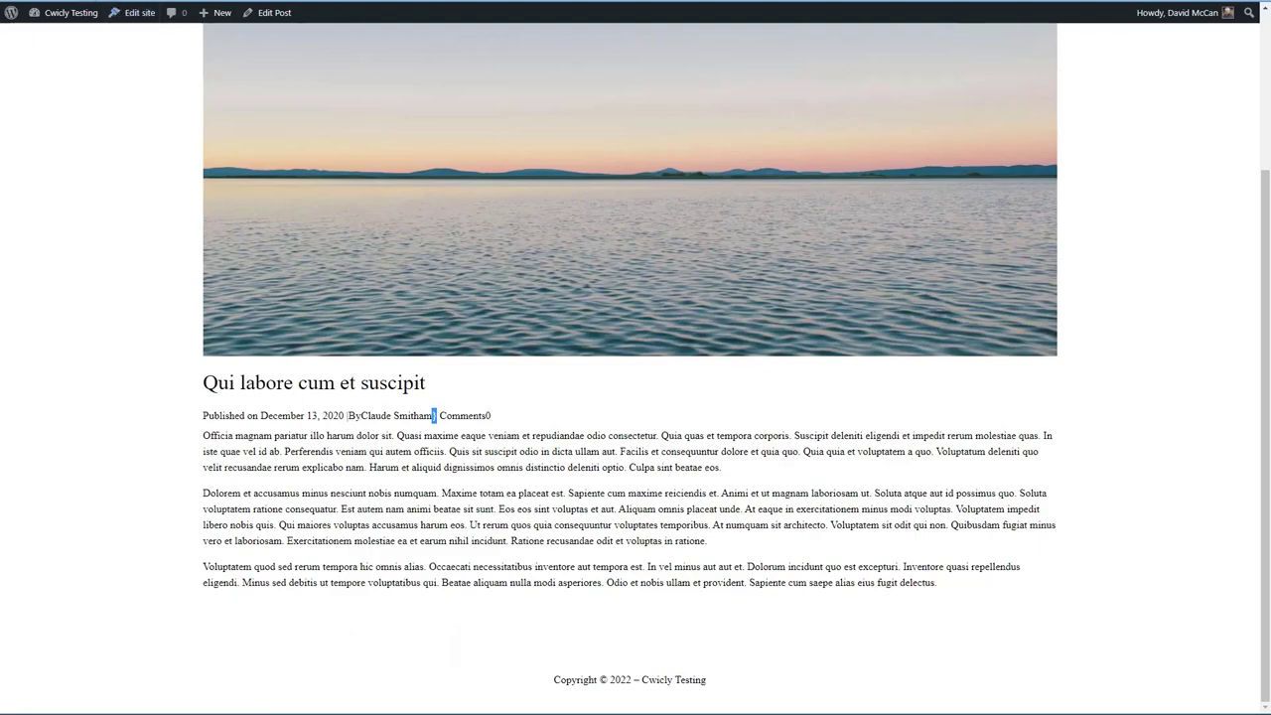
Step: Set the left padding of the "By" Paragraph in the post meta row to 5 px
click(109, 208)
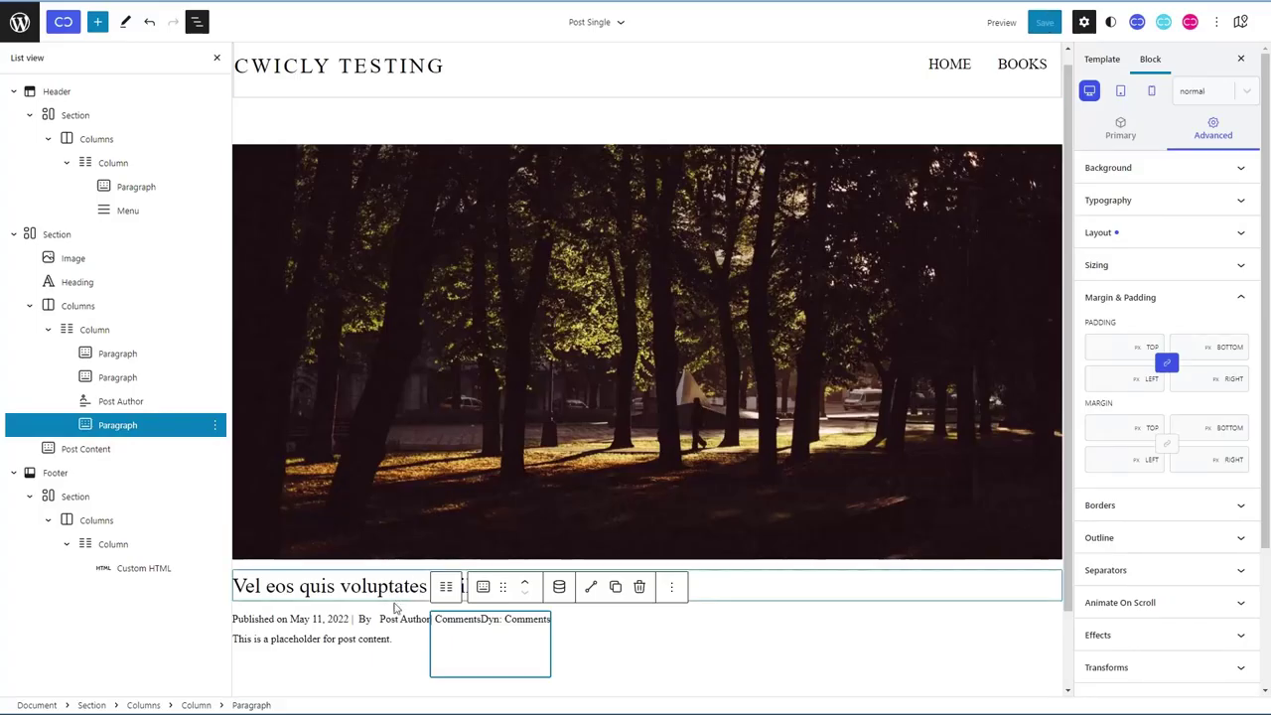
click(365, 619)
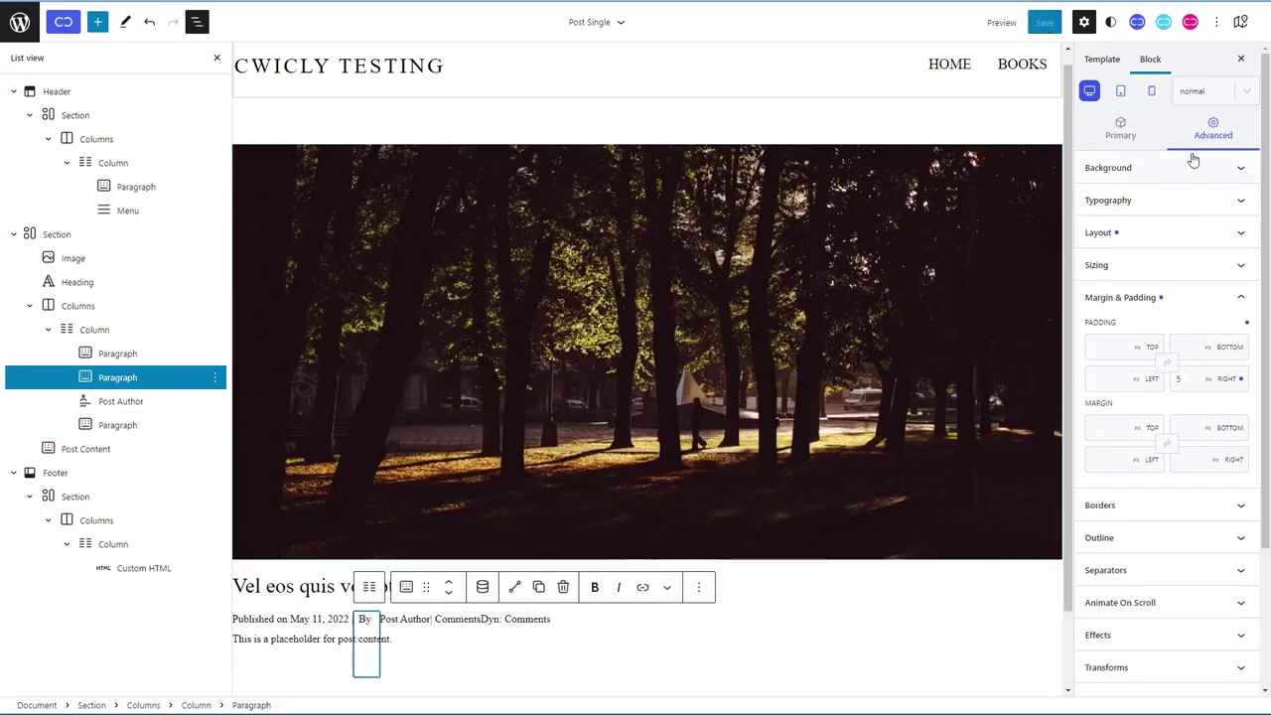
click(1117, 377)
text(5)
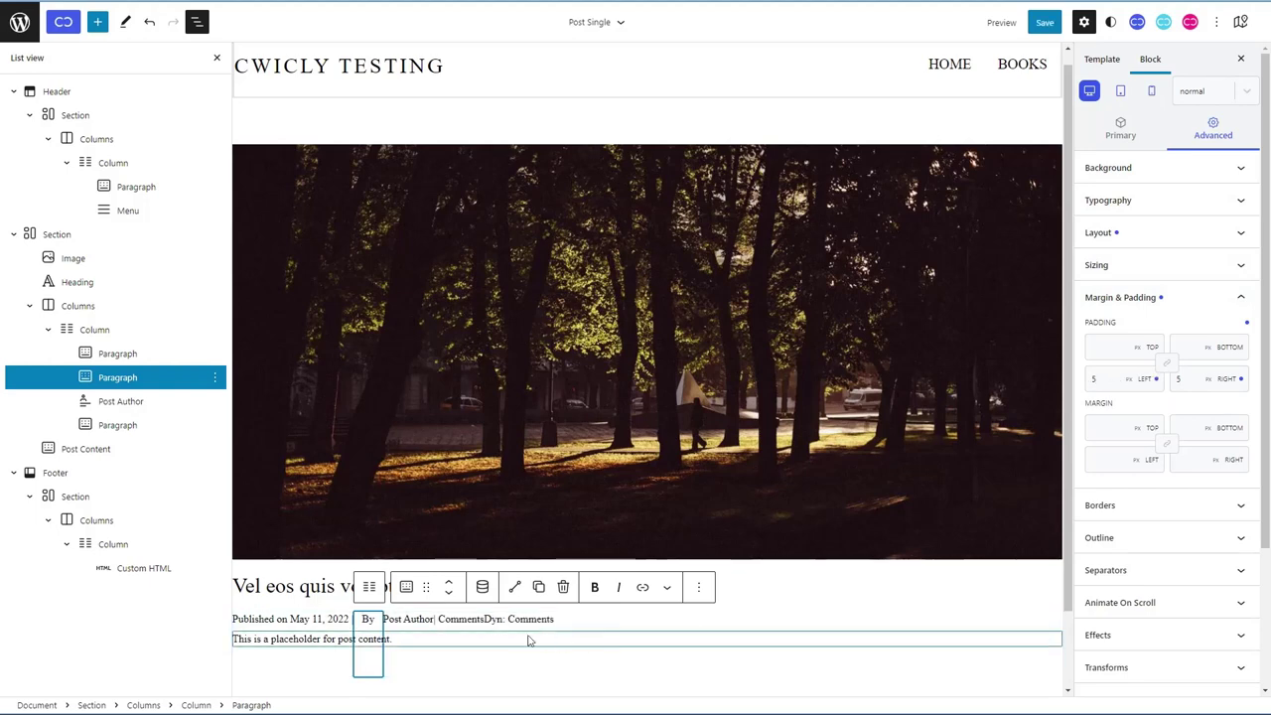
Step: Set the left margin of the comments Paragraph to 5 px and save the Post Single template
click(474, 623)
scroll(556, 629, down, 1)
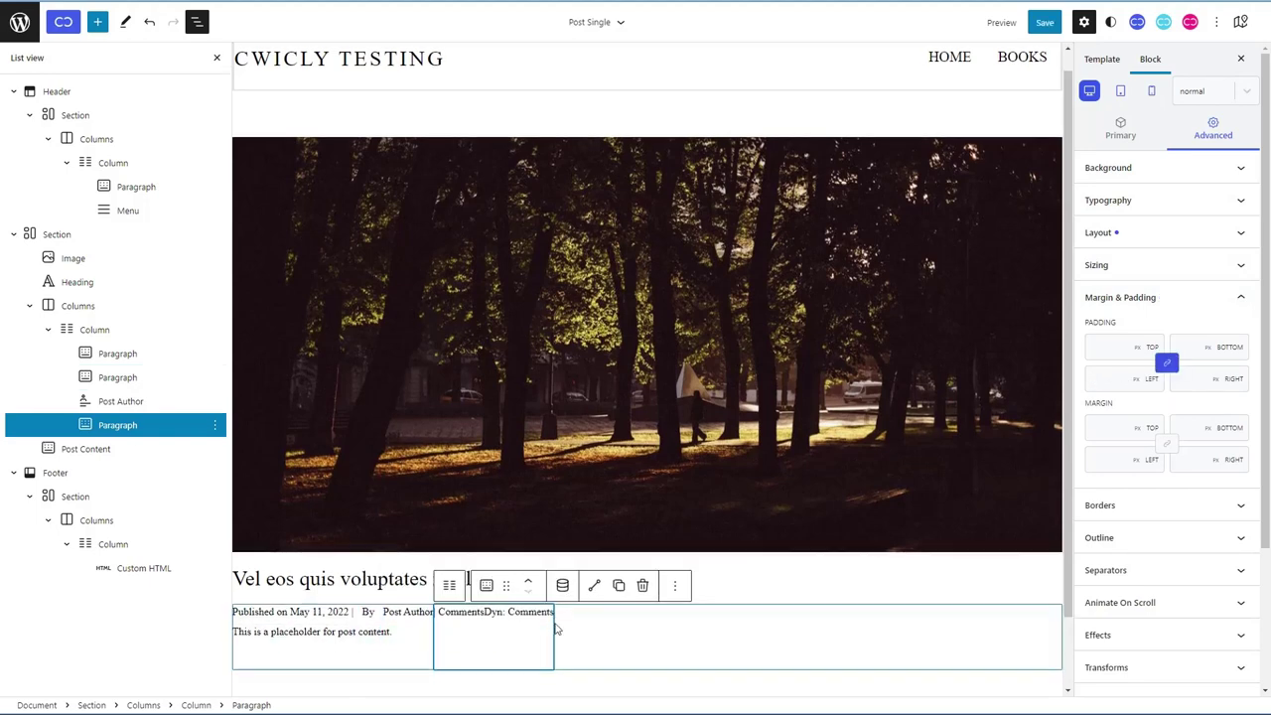
click(570, 501)
click(654, 392)
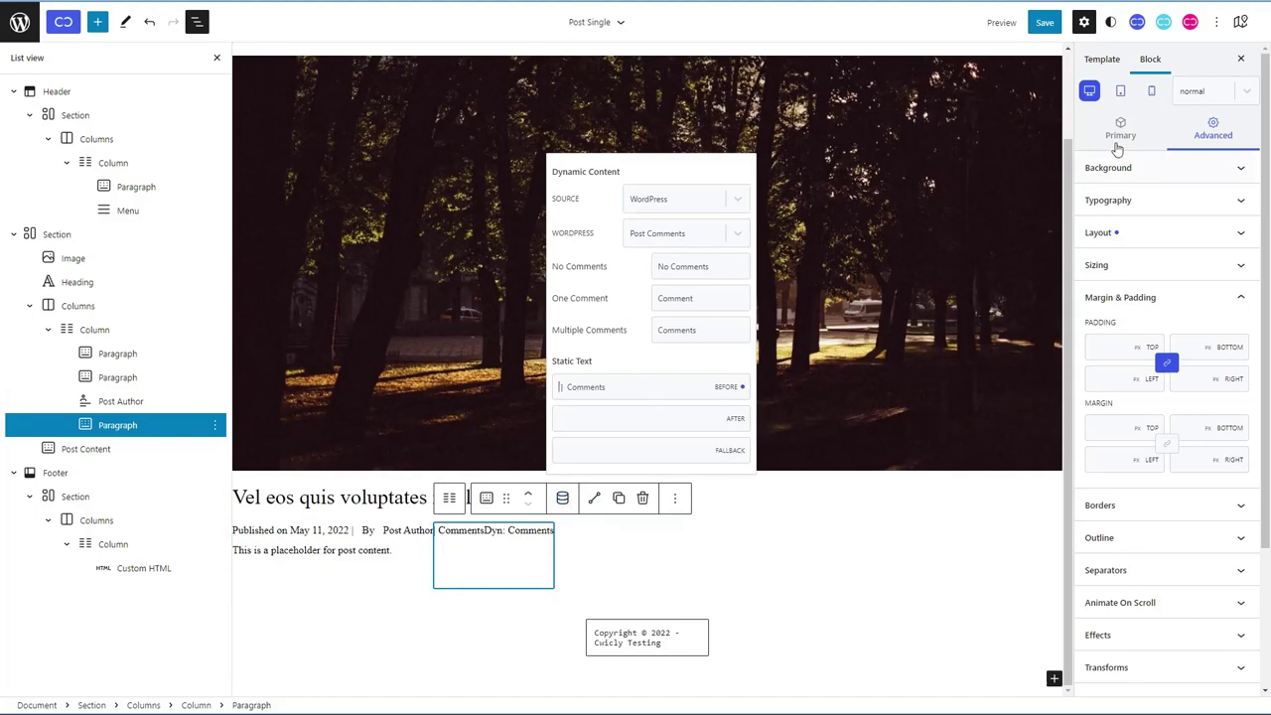
click(1124, 459)
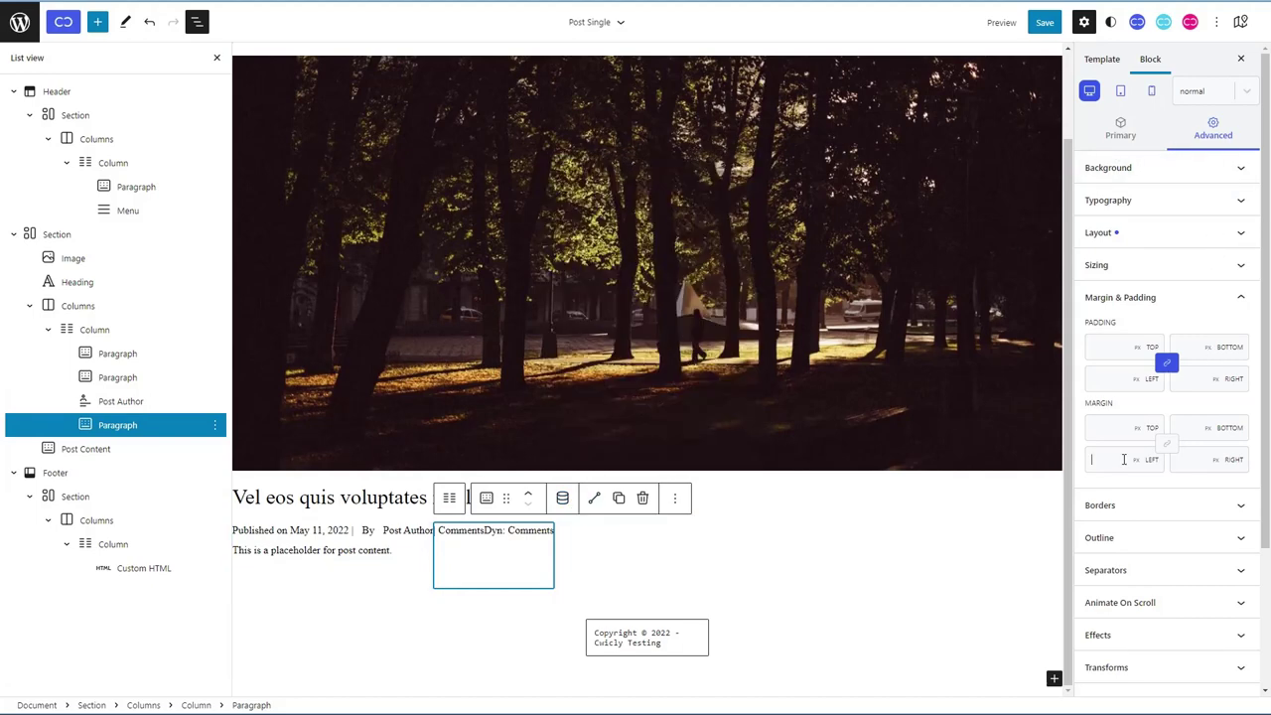
text(5)
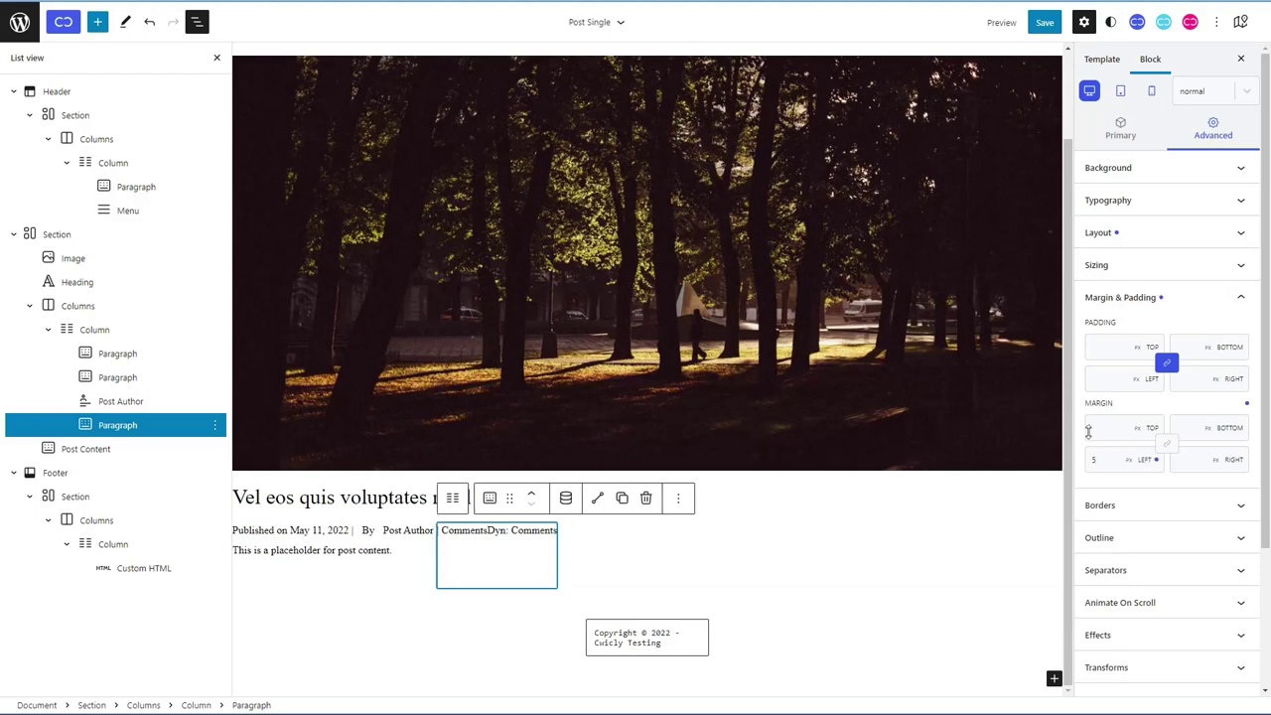
click(1044, 22)
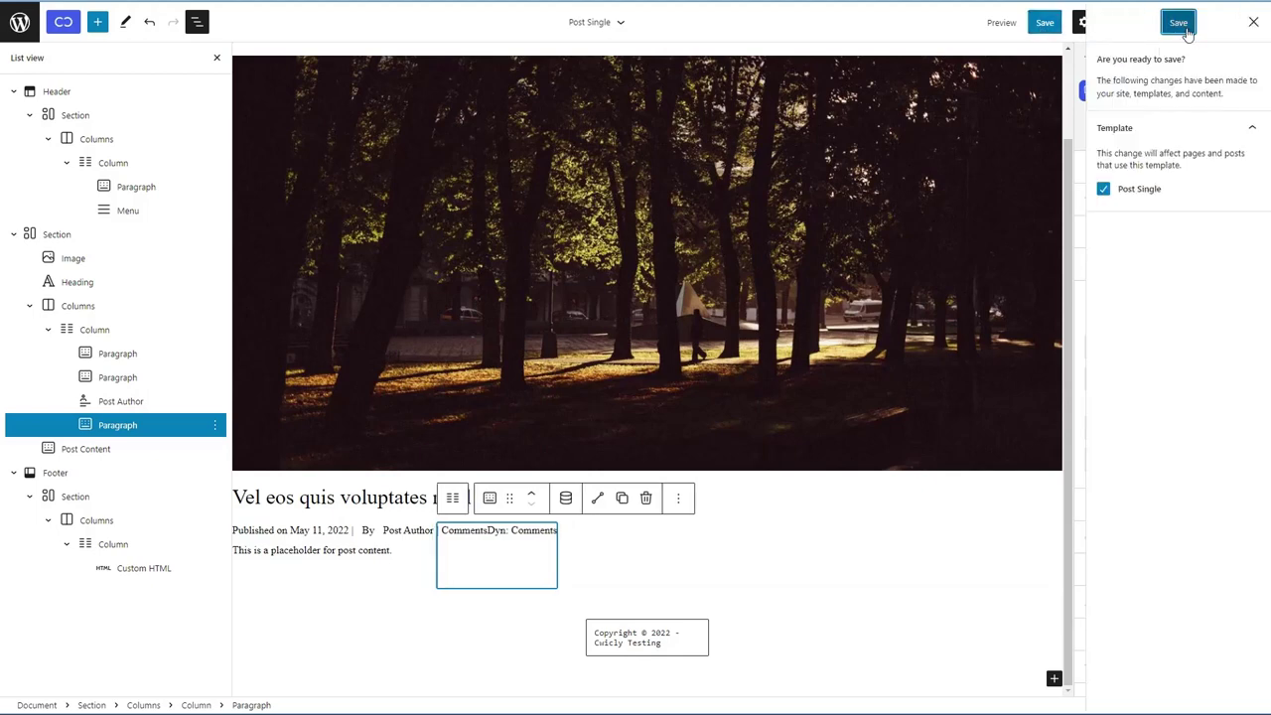
click(1185, 28)
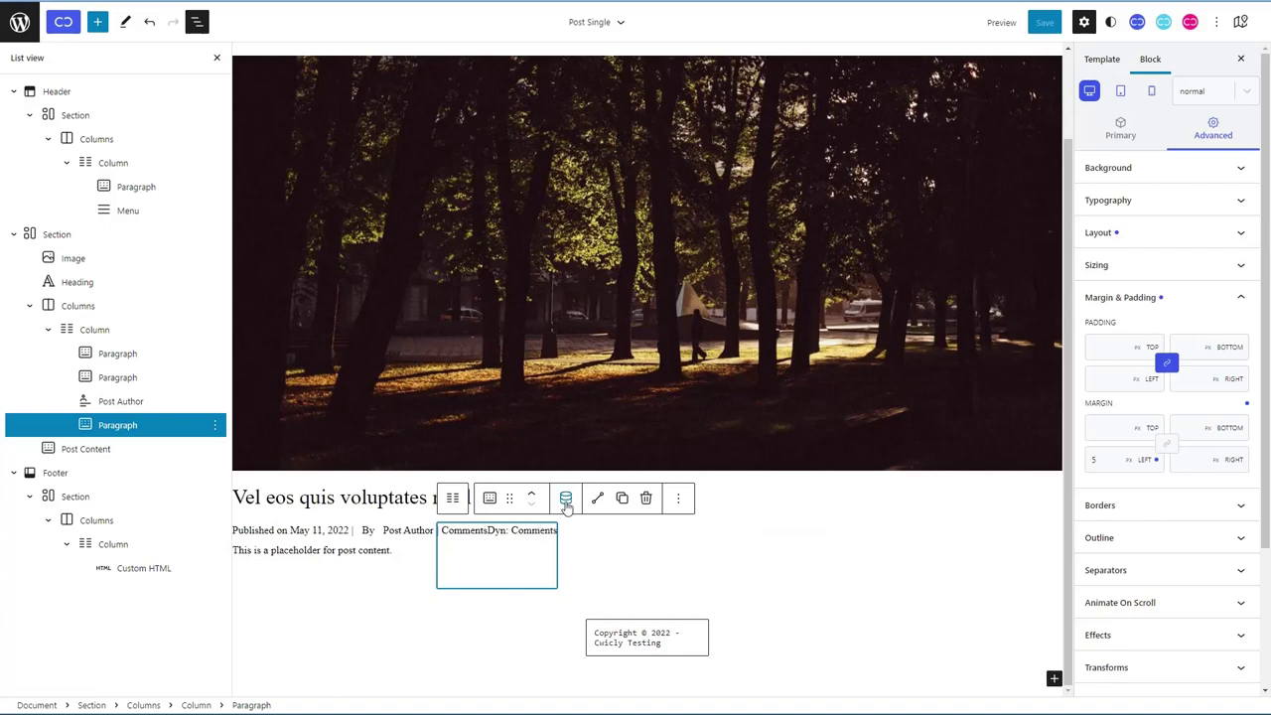
Step: Add a space after "Comments" in the comments Paragraph's static text before the value, then save and reload the live post
click(566, 498)
click(640, 386)
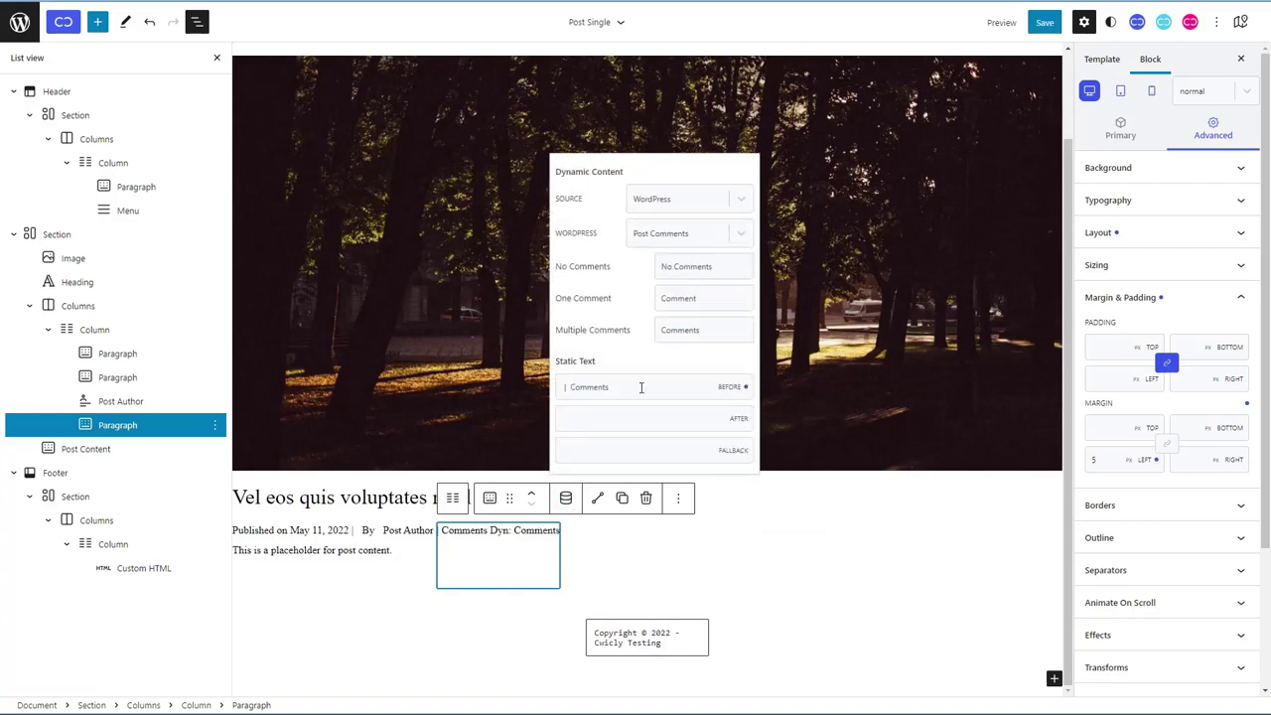
click(1045, 21)
click(1176, 22)
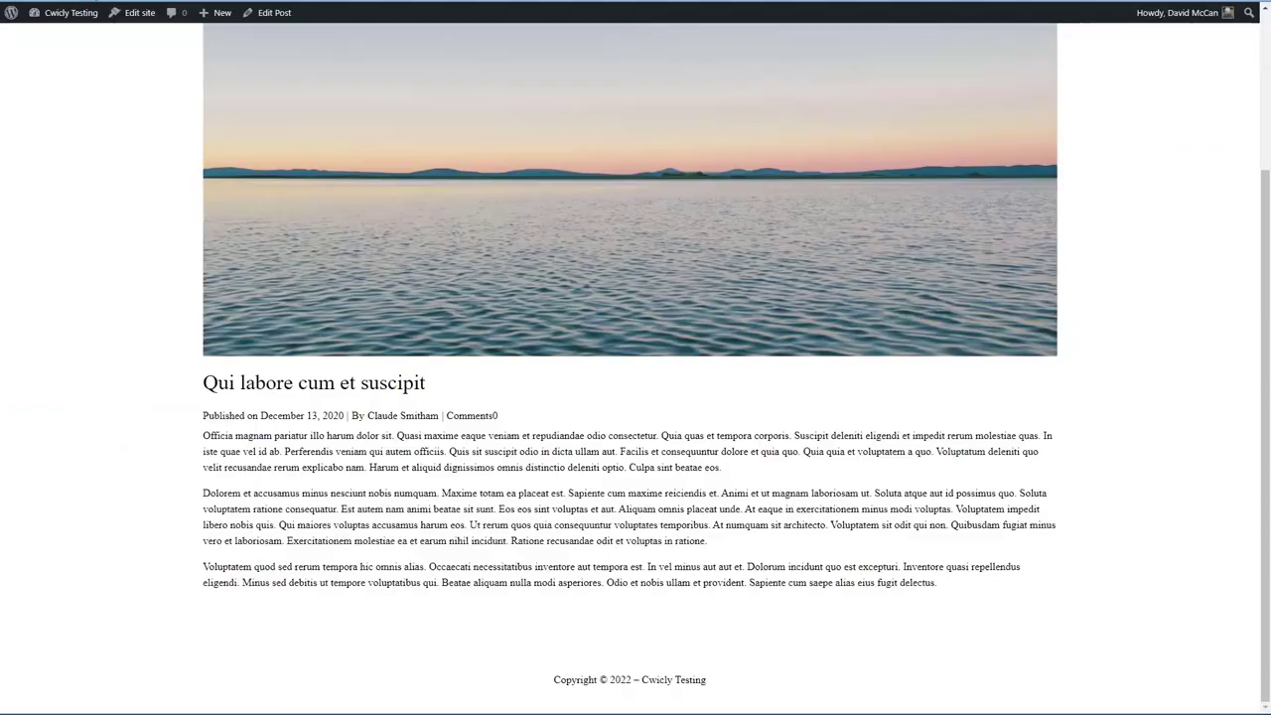
key(F5)
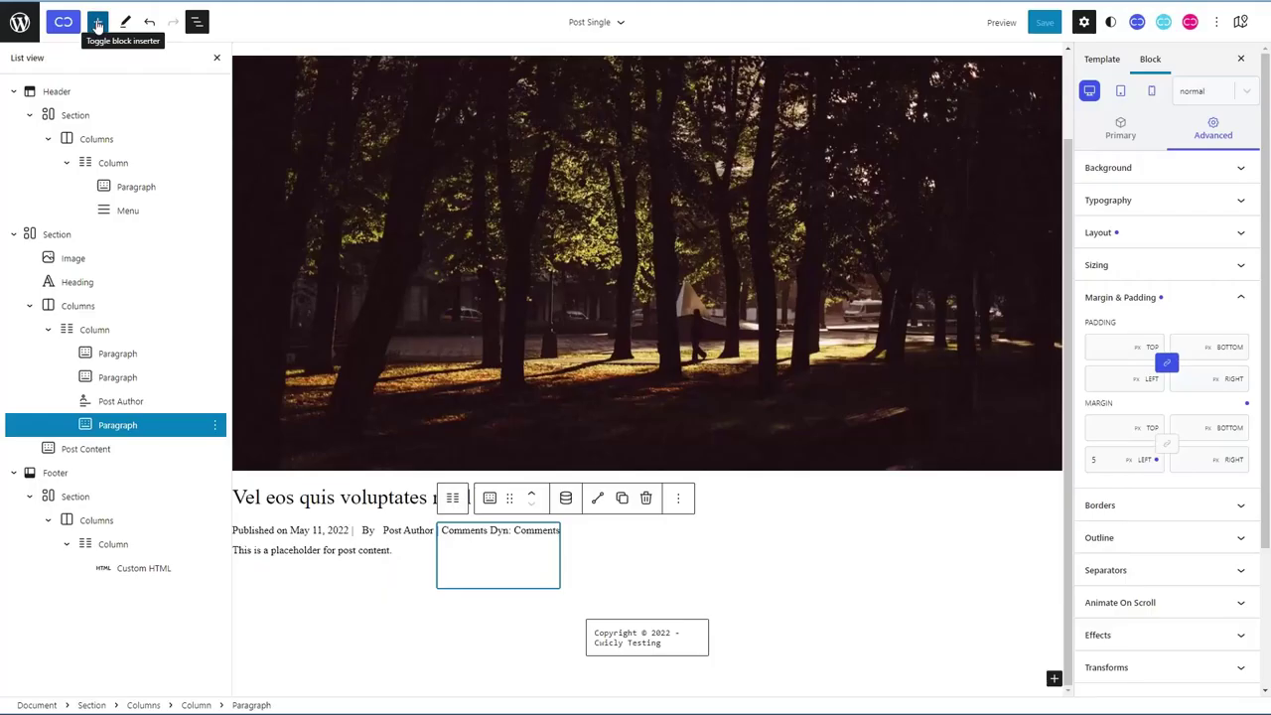
Step: Insert a Spacer block directly below Post Content in the main Section and set its height to 75 px
click(97, 22)
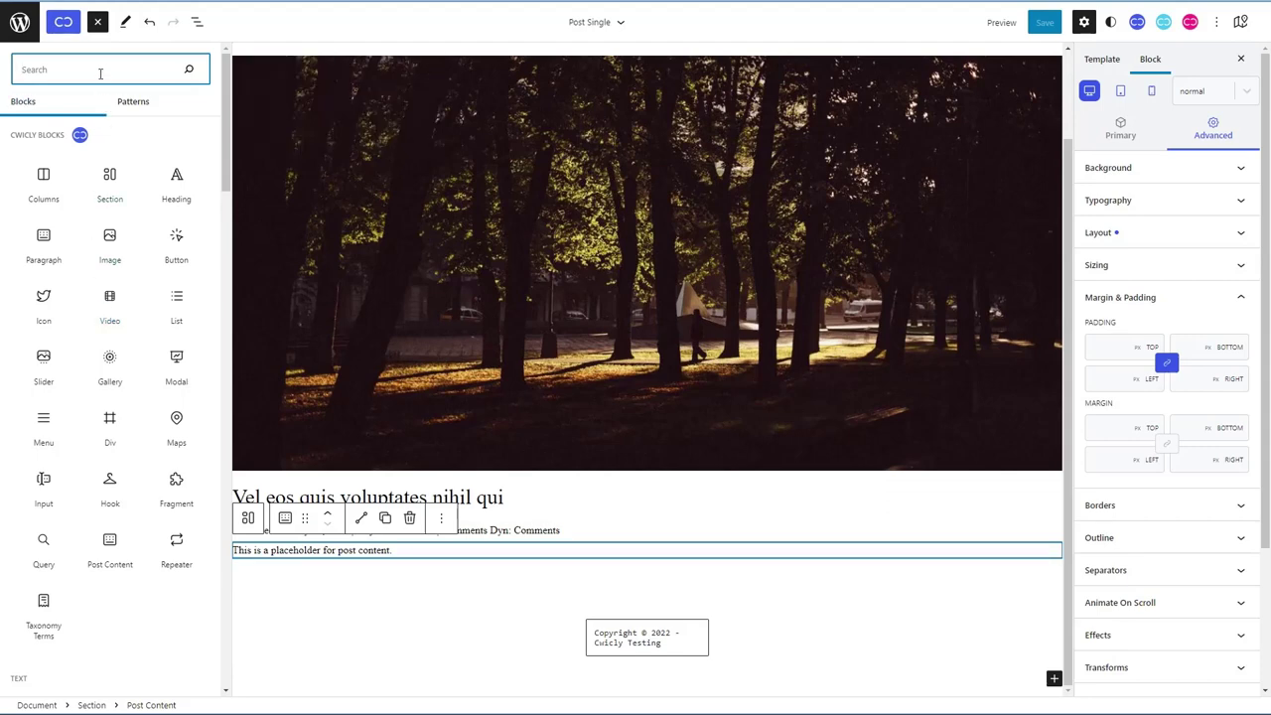
text(spac)
drag(68, 159, 329, 567)
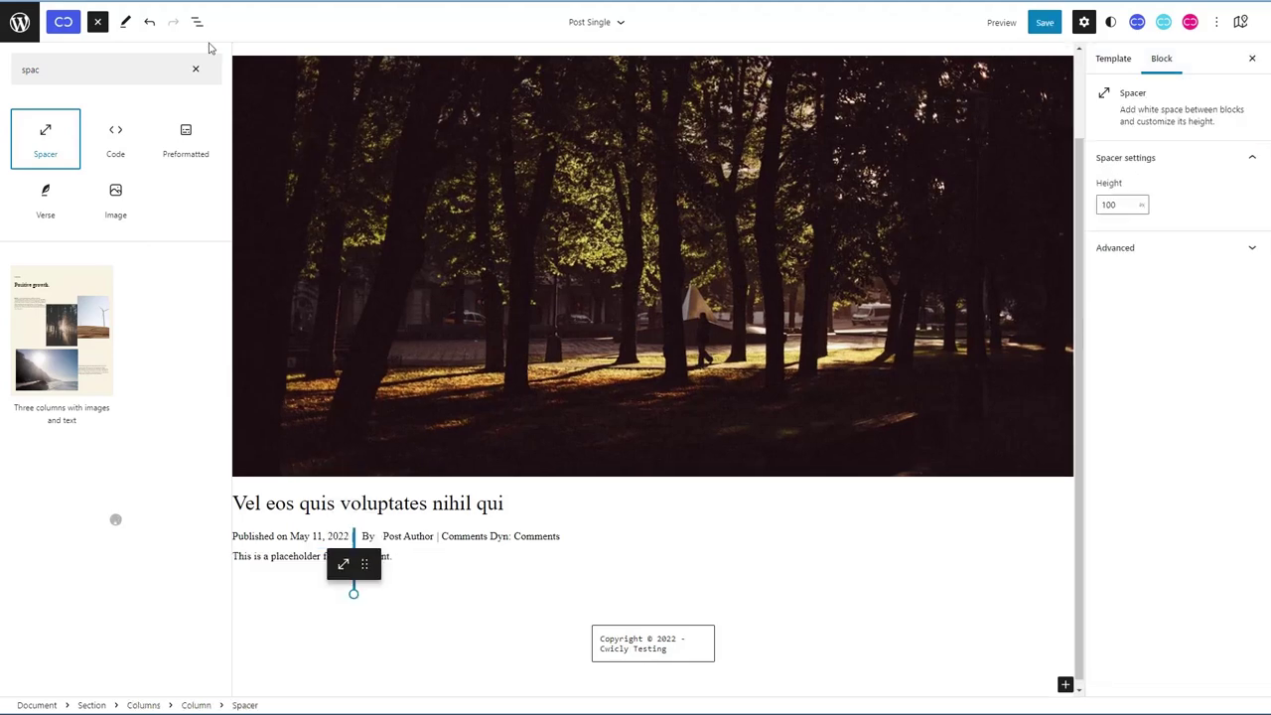
click(197, 21)
drag(74, 375, 62, 478)
drag(653, 629, 654, 612)
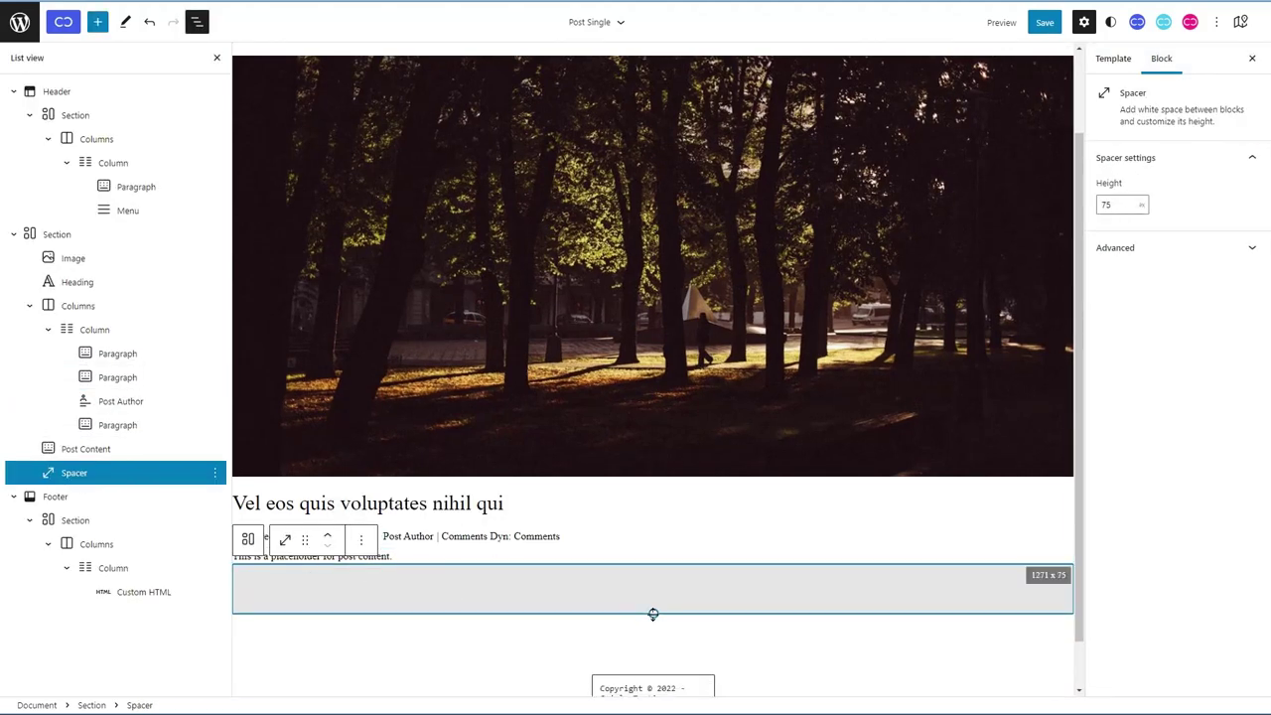
Step: Insert a Post Comments block and place it below the Spacer at the end of the main Section
click(98, 21)
text(comen)
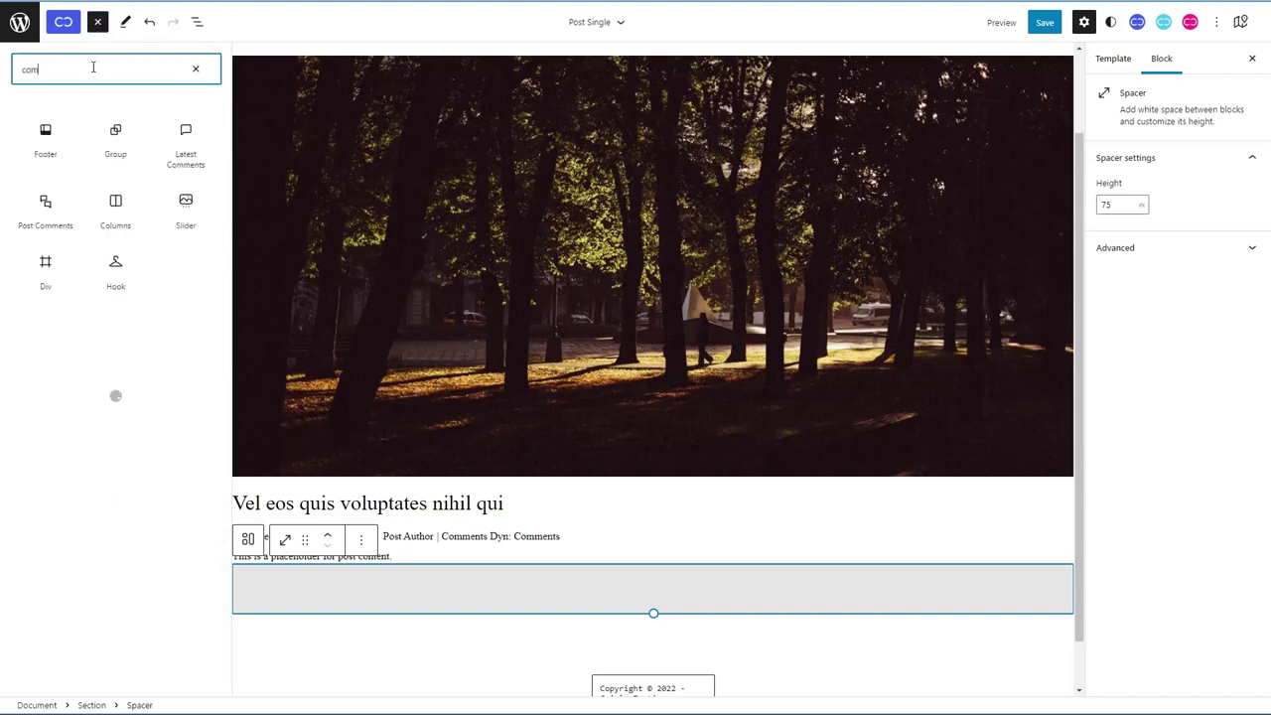
key(BackSpace)
key(BackSpace)
text(ment)
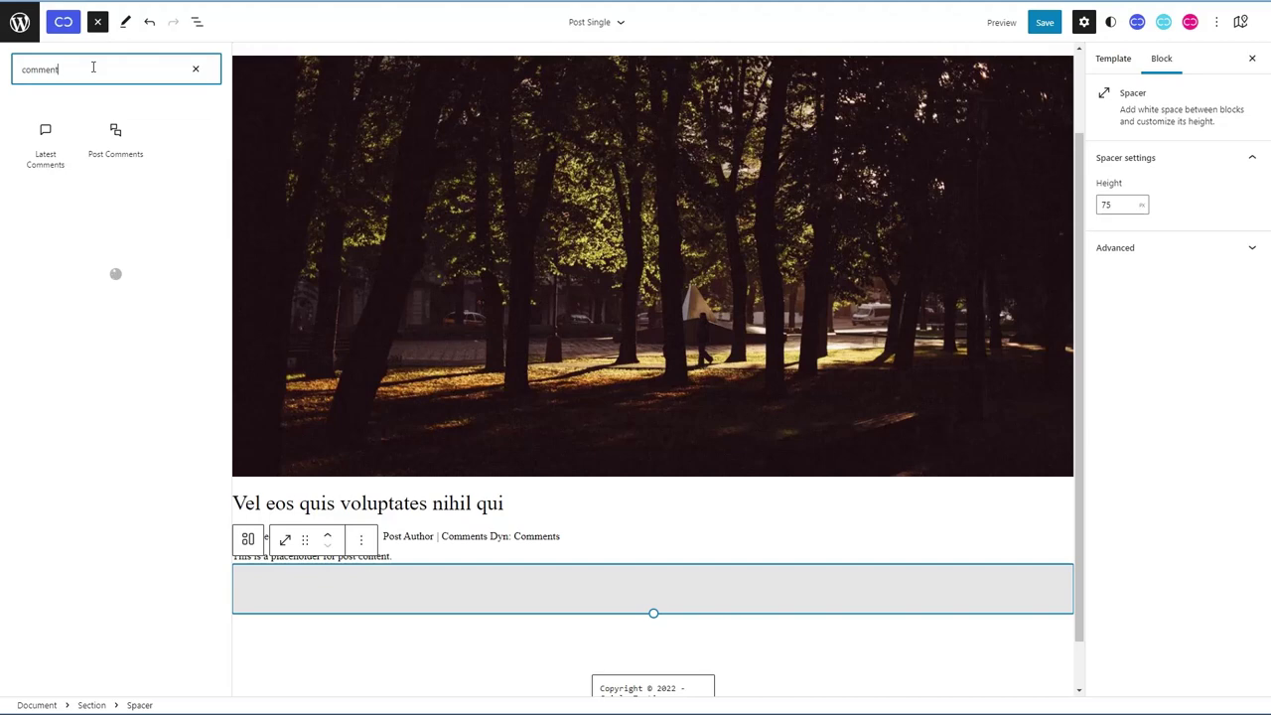
mouse_move(109, 139)
drag(109, 139, 352, 636)
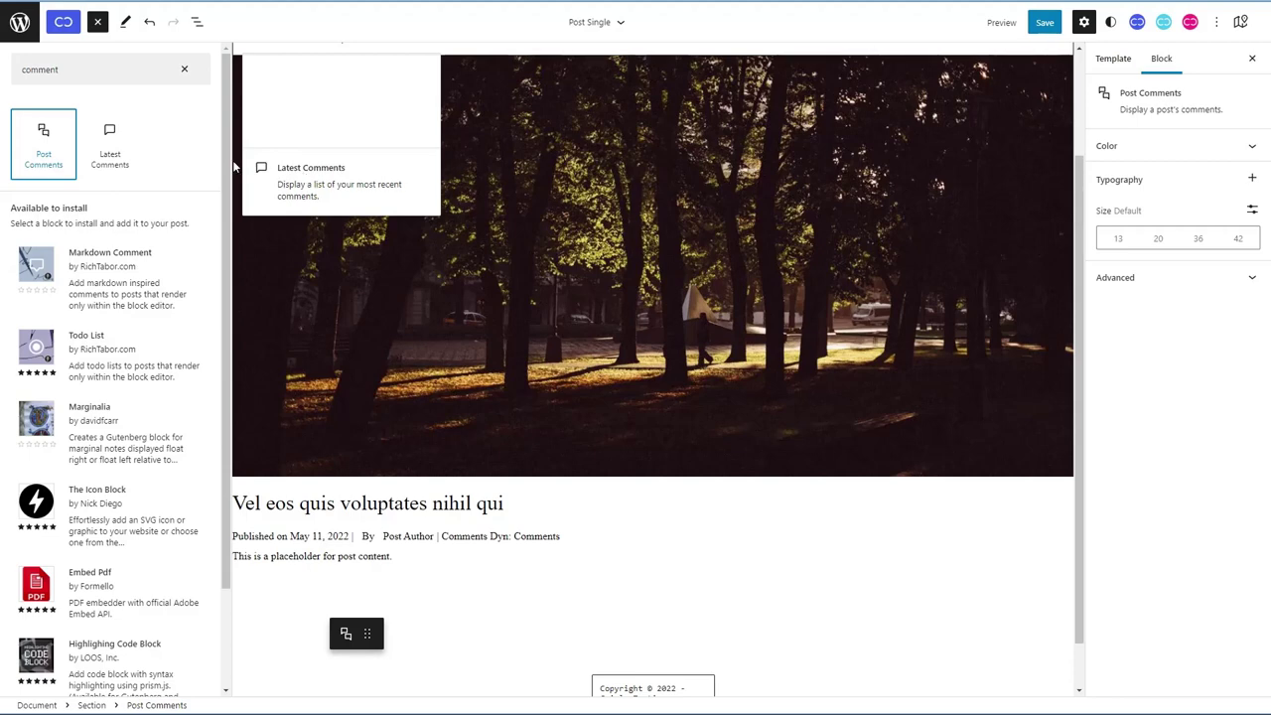
click(197, 22)
click(196, 22)
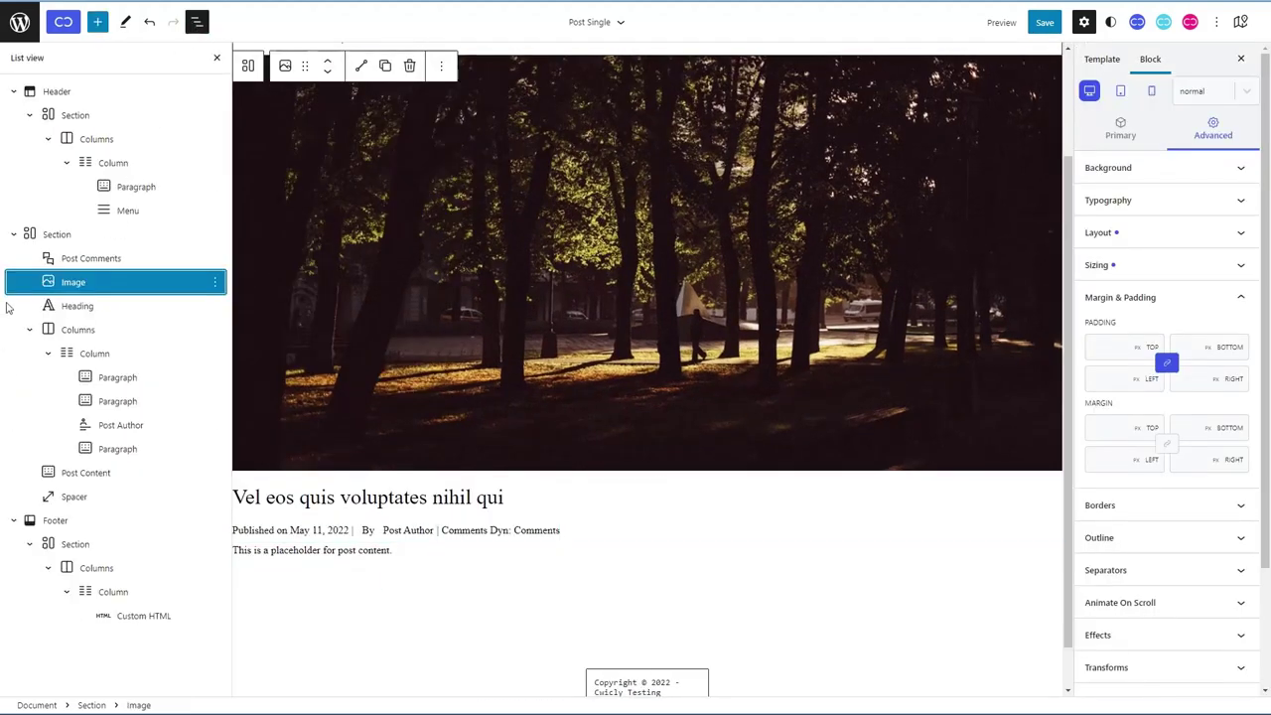
drag(50, 258, 48, 491)
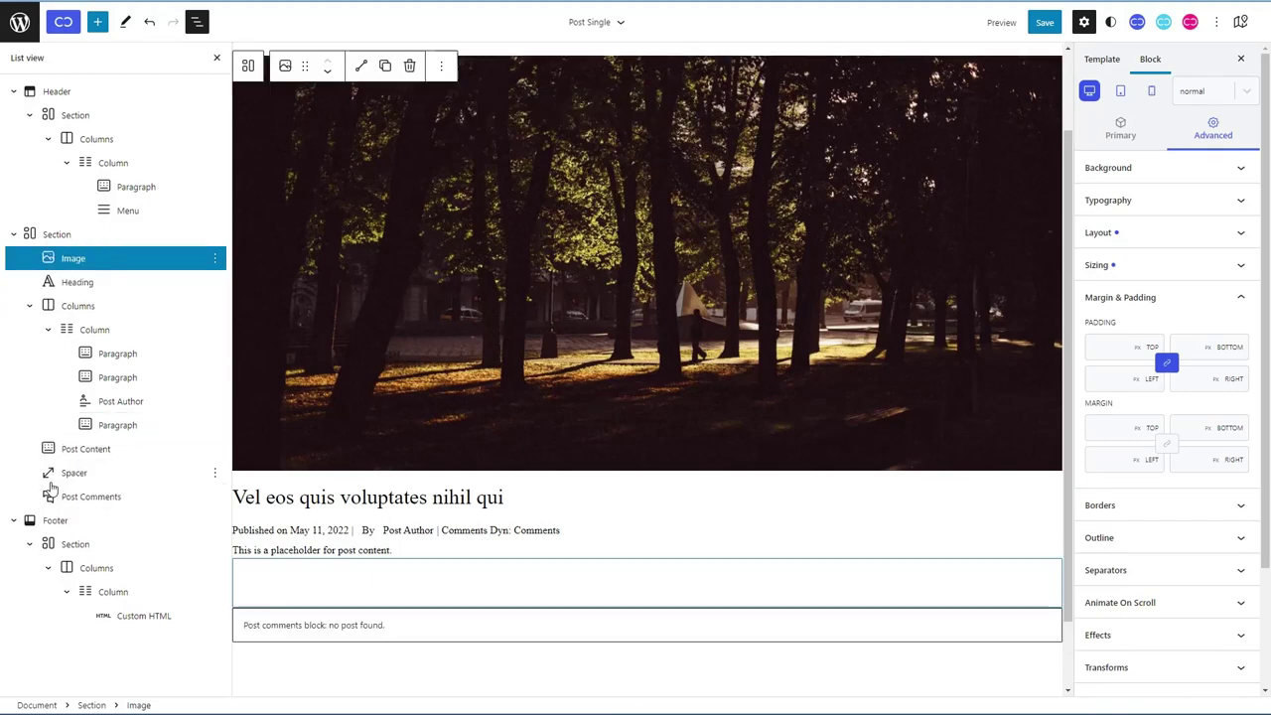
Step: Save the Post Single template and check the post meta and comment form on the live post
click(1041, 24)
click(1176, 21)
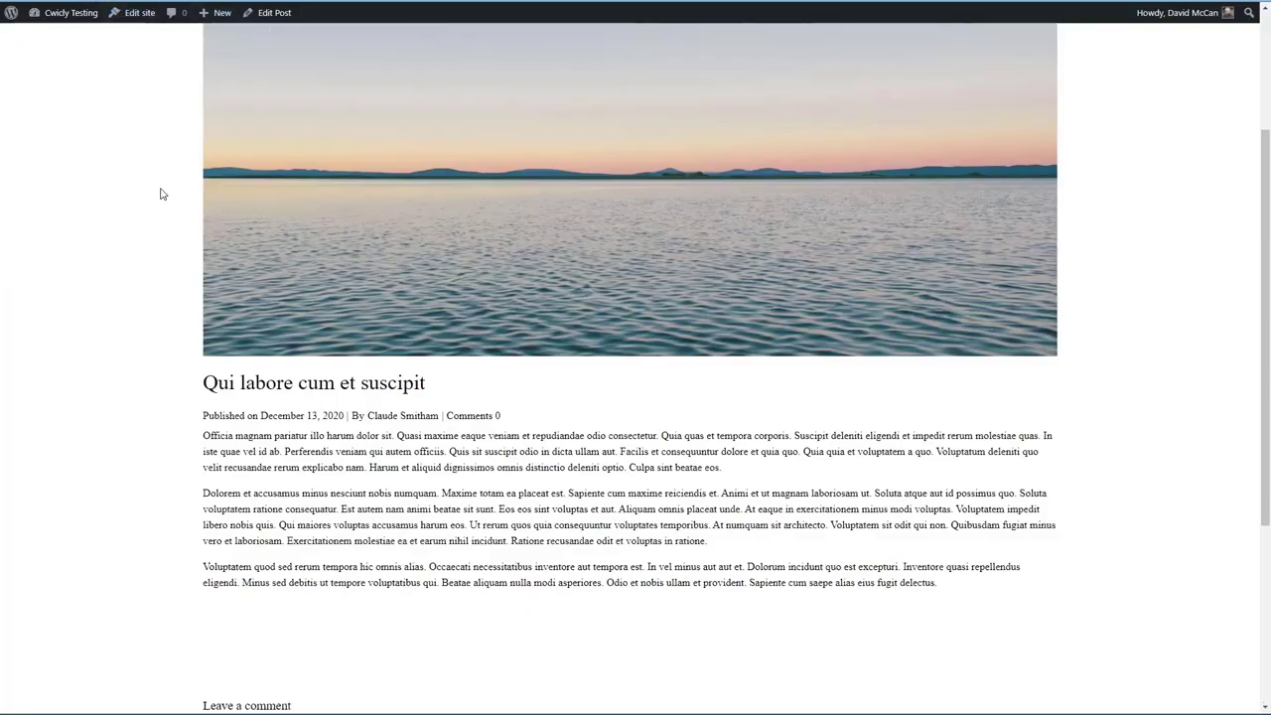
scroll(164, 195, down, 1)
scroll(163, 196, down, 3)
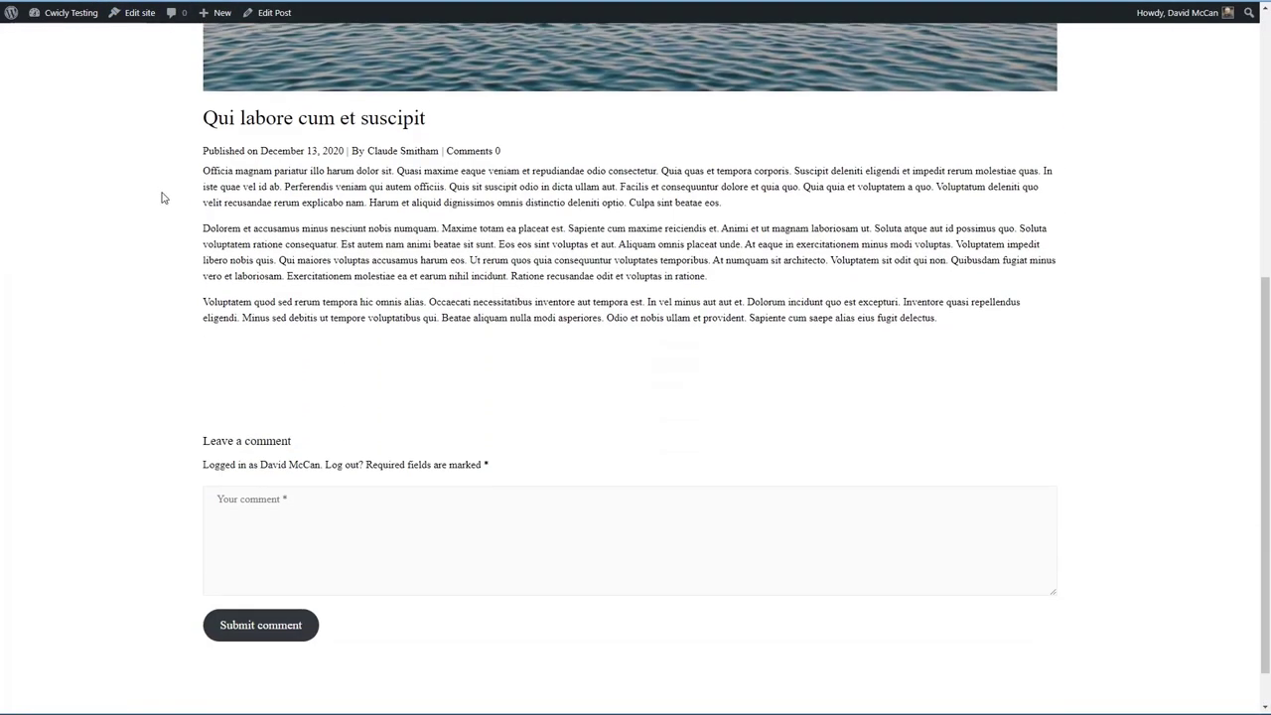
scroll(164, 197, up, 5)
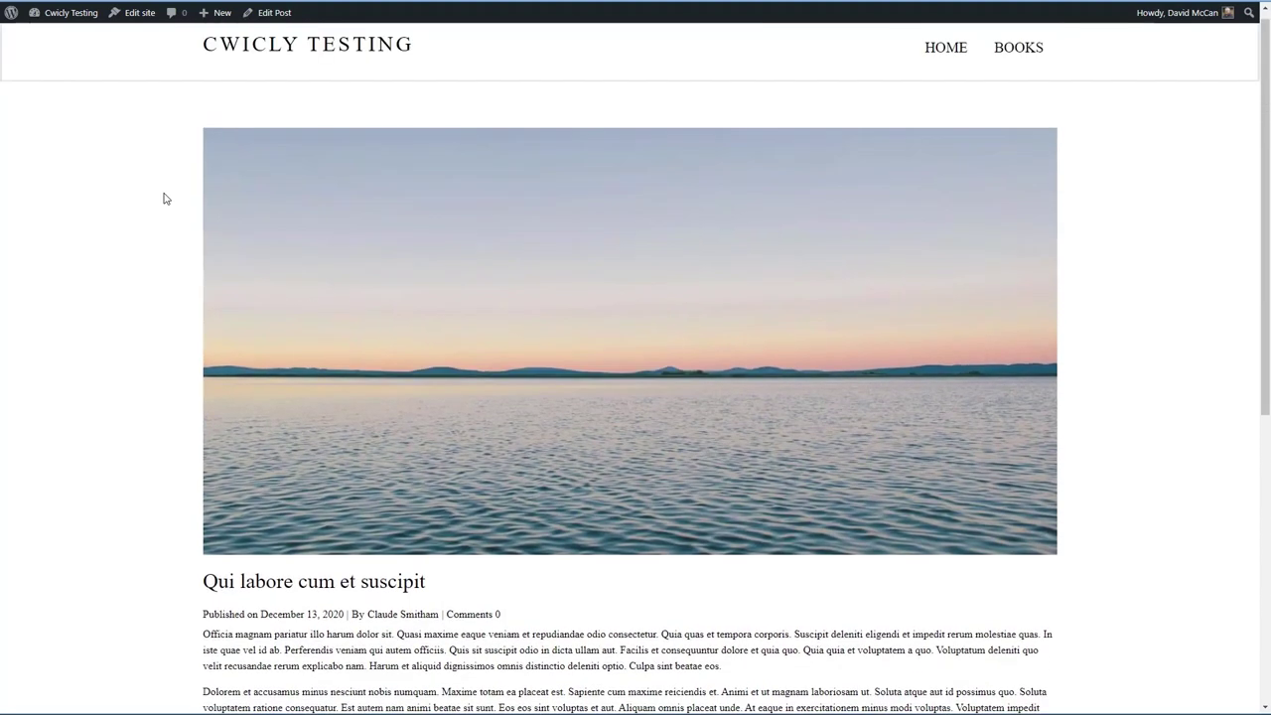
Step: Open the Cwicly Themer from the WordPress dashboard and create a custom template named "Page Single"
click(57, 42)
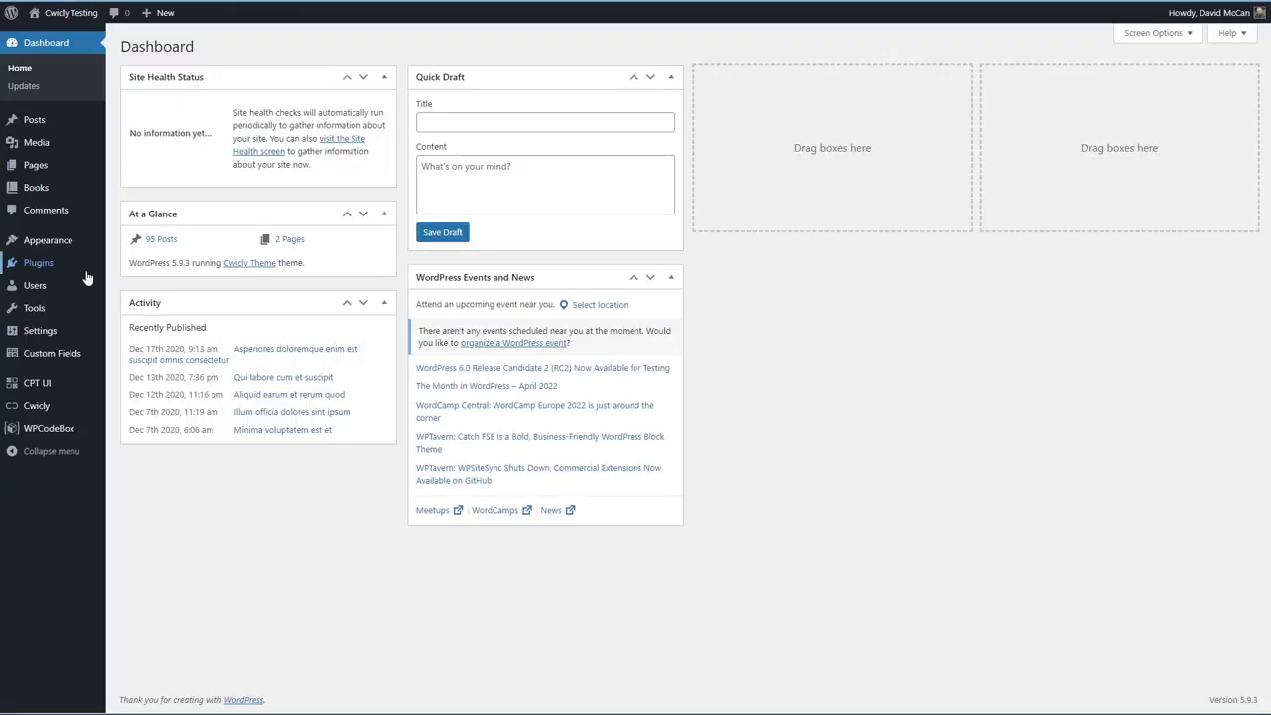
mouse_move(50, 409)
click(139, 408)
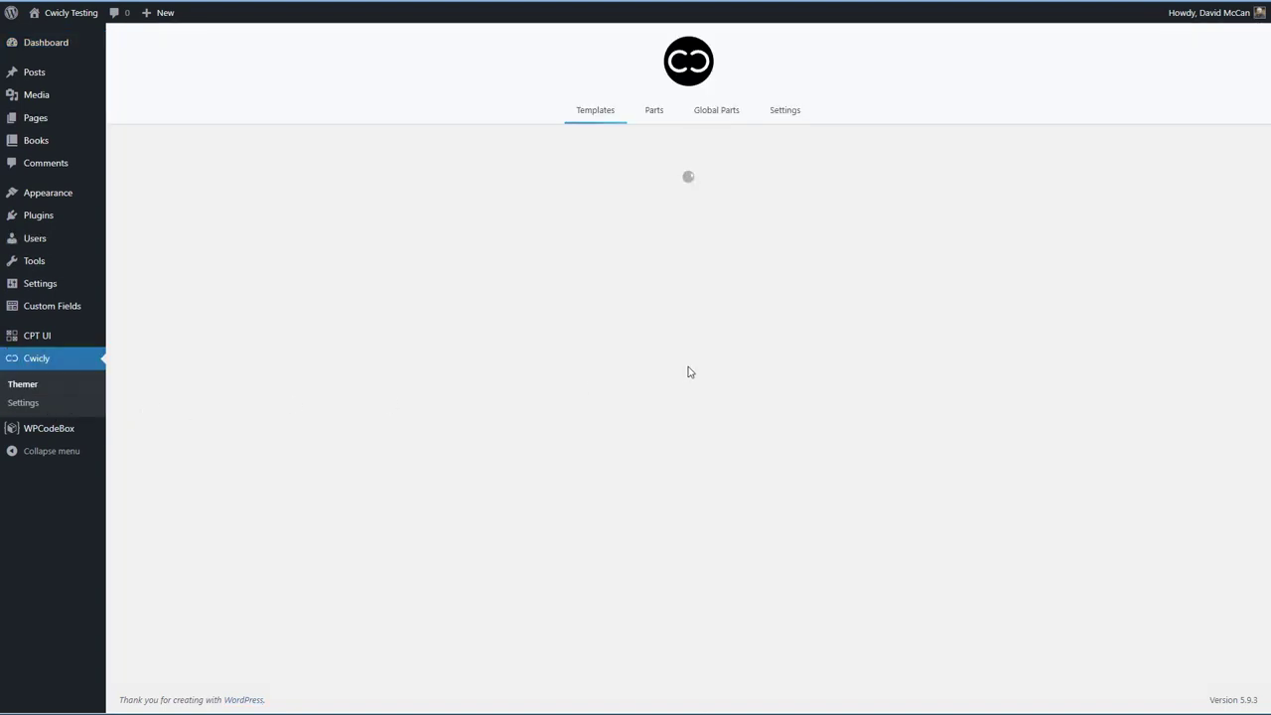
click(1002, 158)
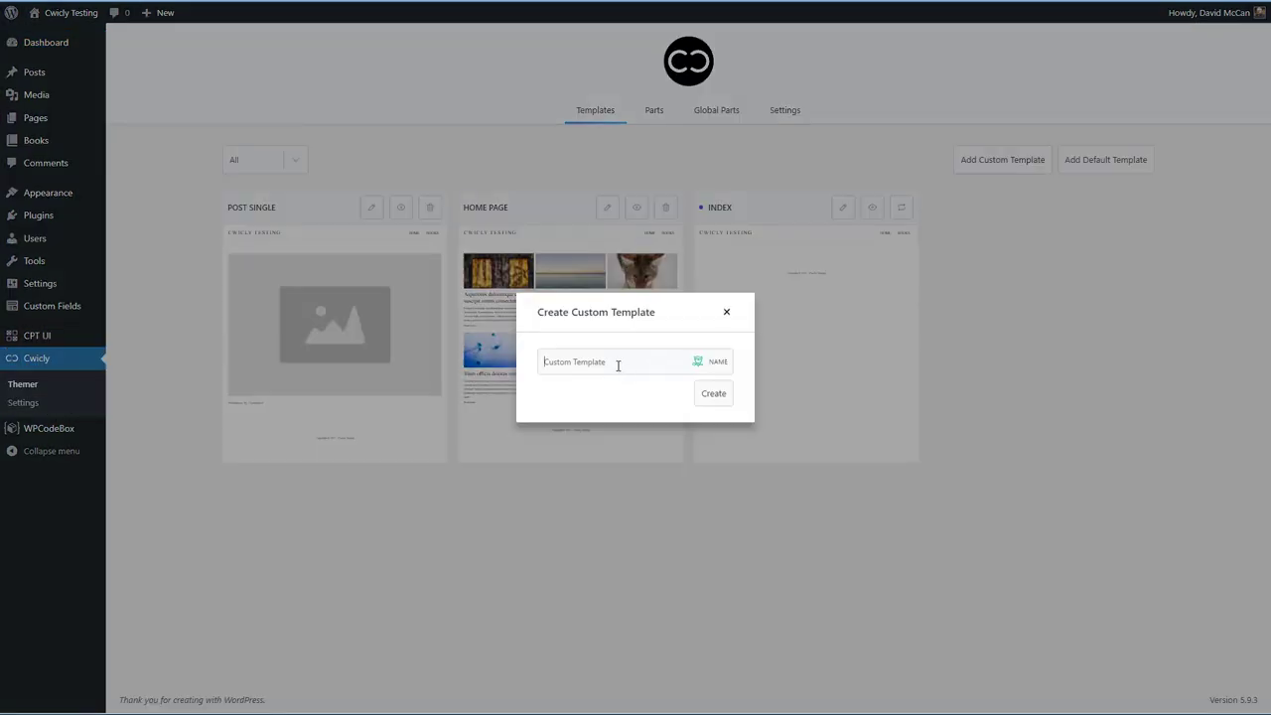
text(Page Single)
click(713, 393)
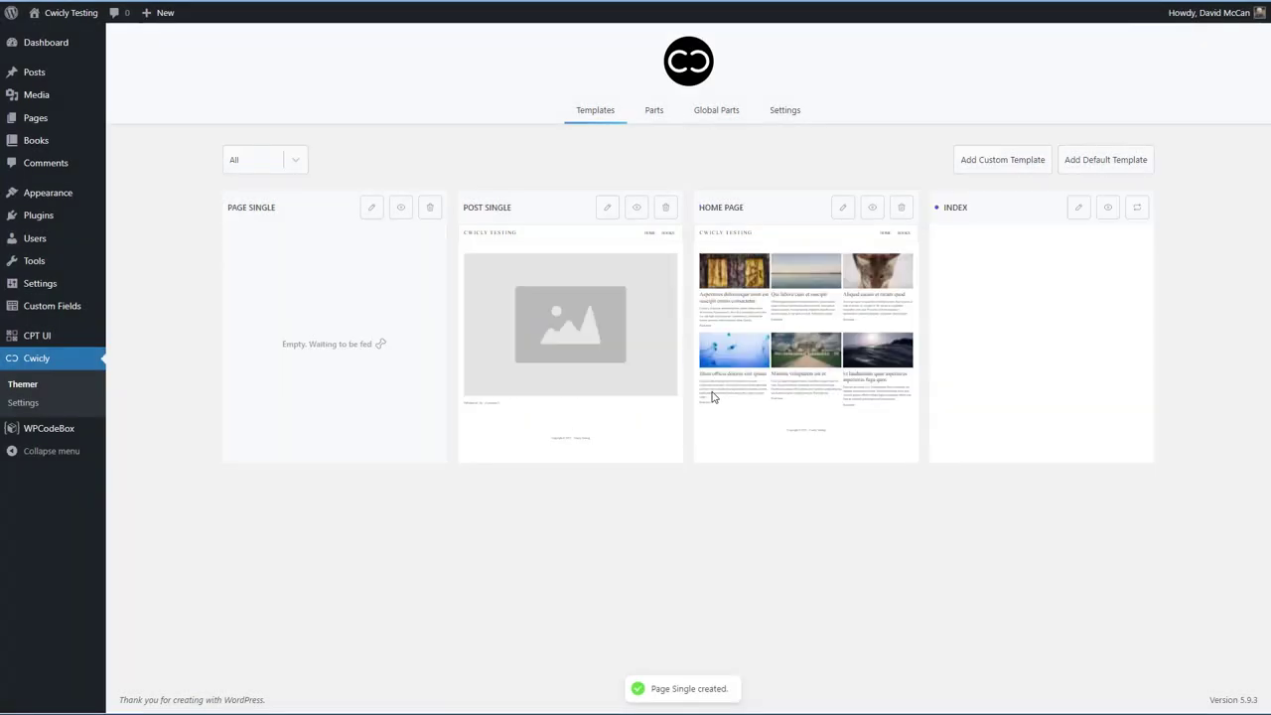
Step: Add a "Show if" visibility condition of type Singular to the Page Single template and look through its target options
click(400, 207)
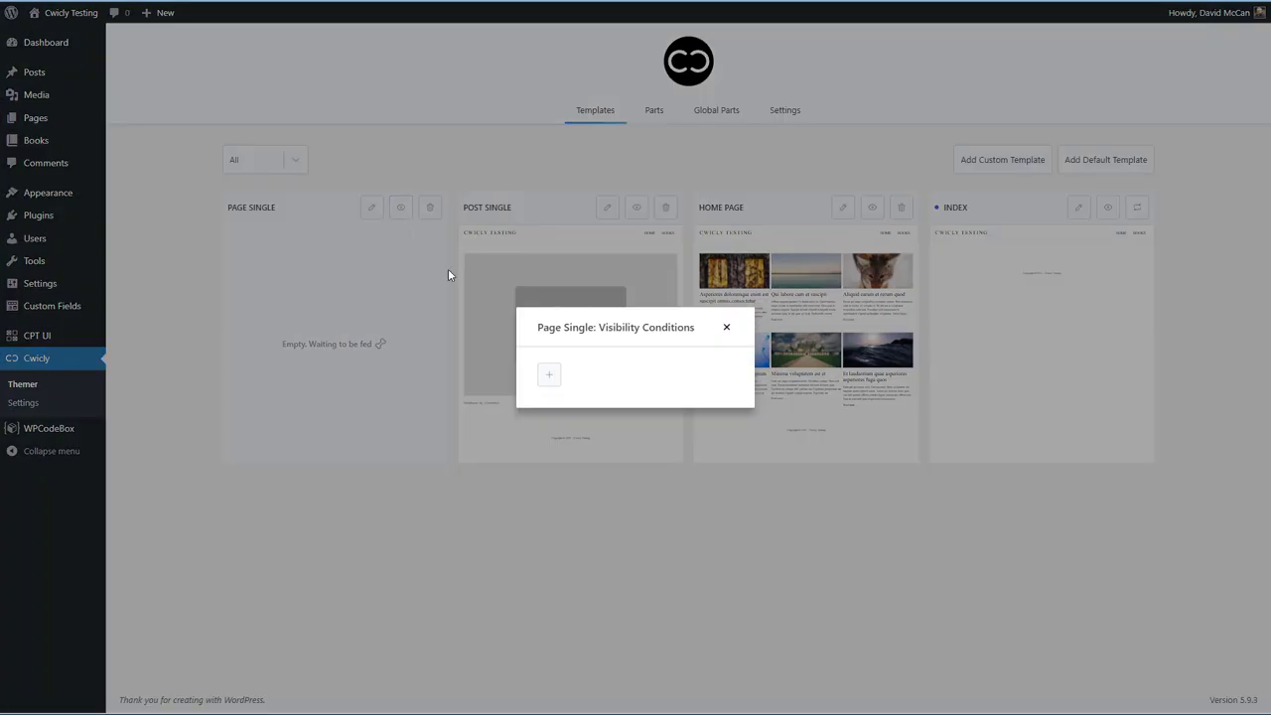
click(548, 375)
click(482, 344)
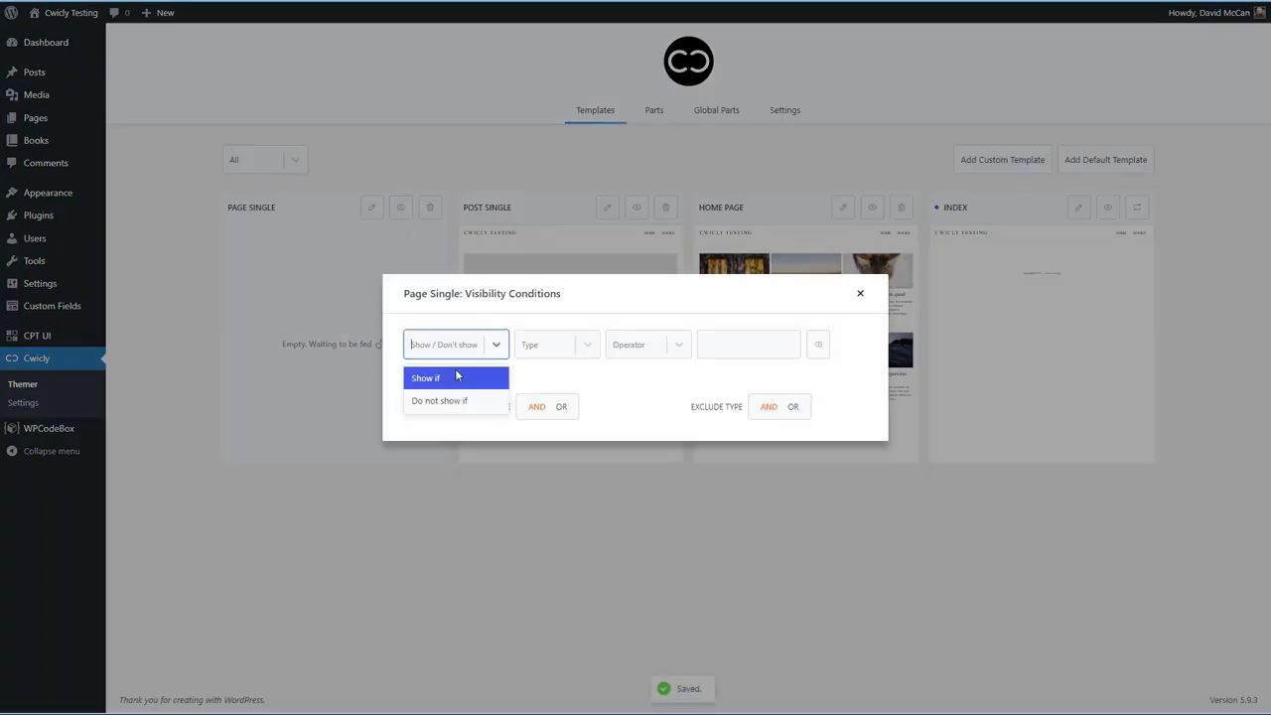
click(452, 376)
click(536, 345)
click(528, 424)
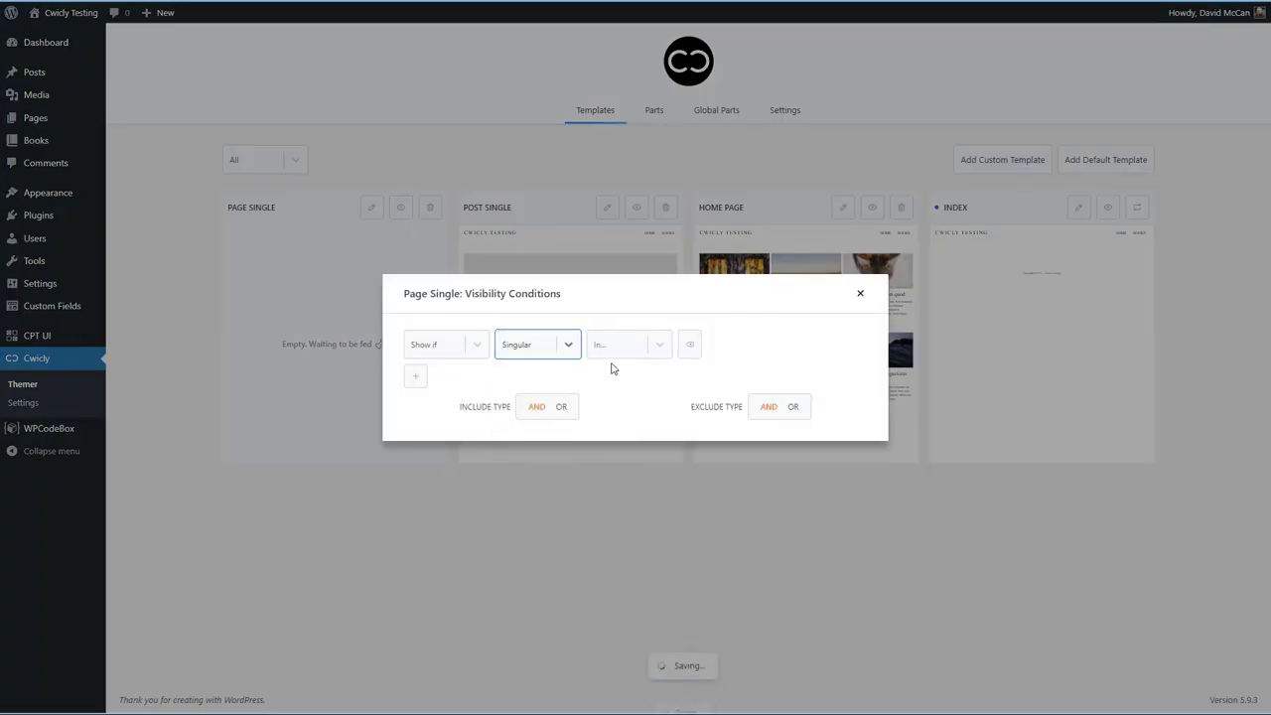
click(617, 348)
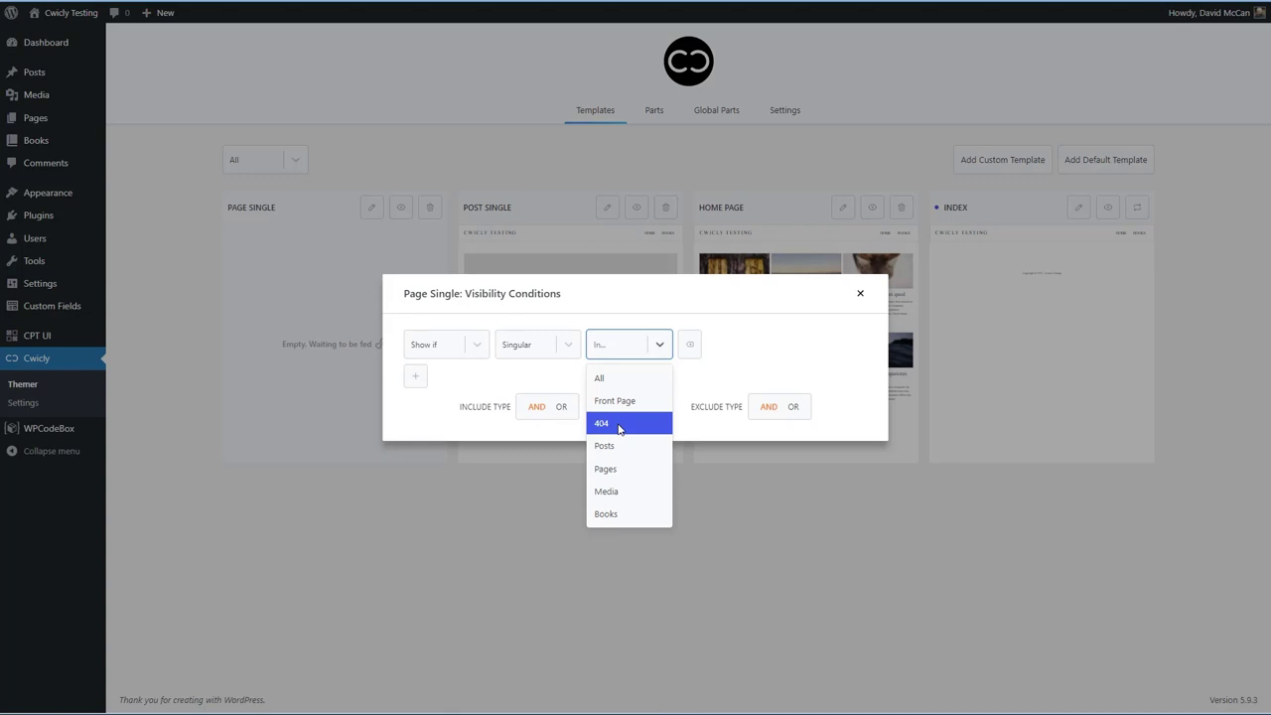
click(568, 345)
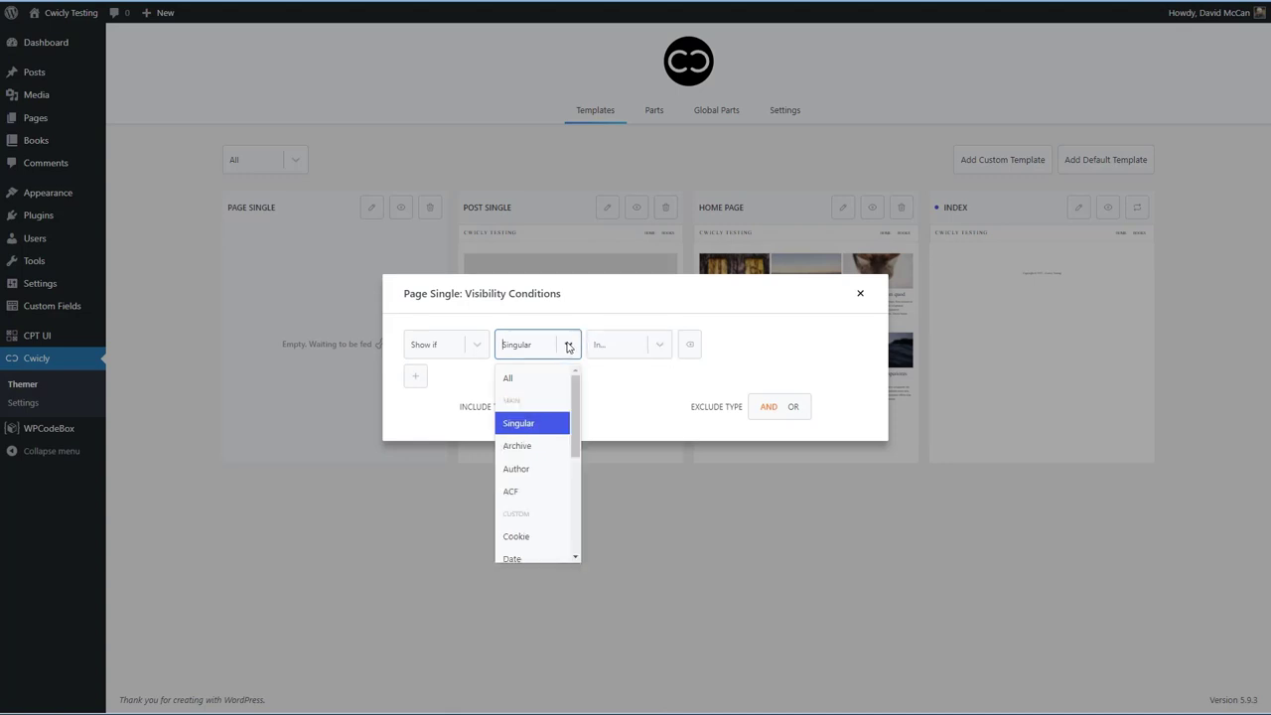